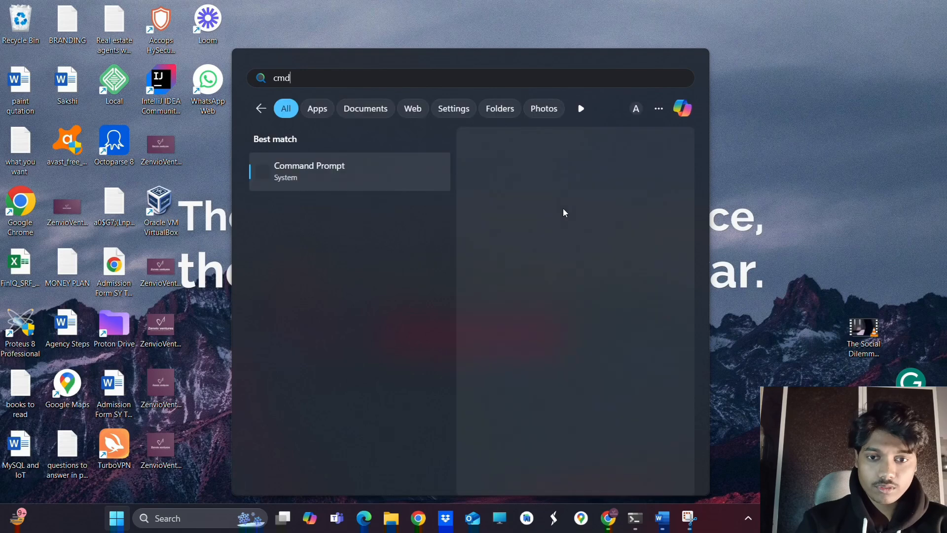
Run 'n8n start' in Command Prompt and bring up the n8n editor at localhost:5678
{"action": "key", "text": "Return"}
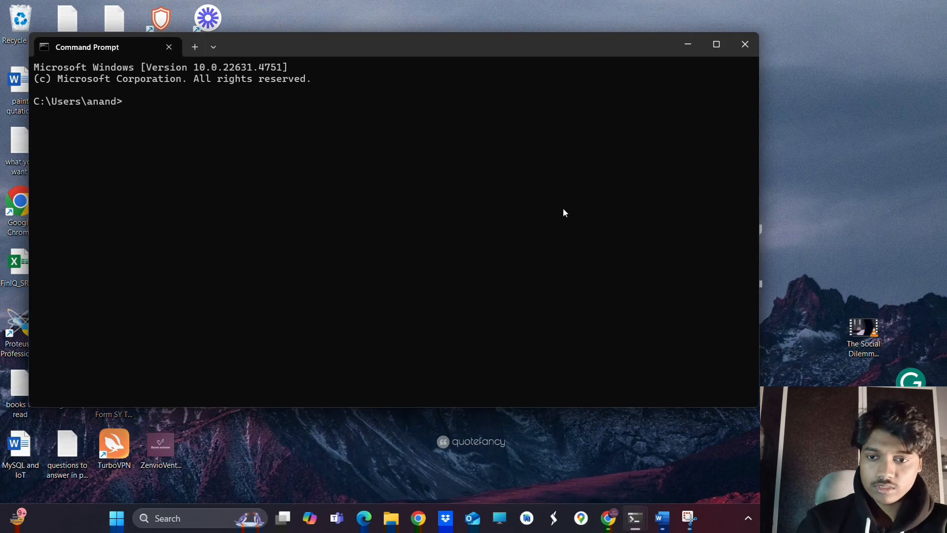
{"action": "type", "text": "n8n start"}
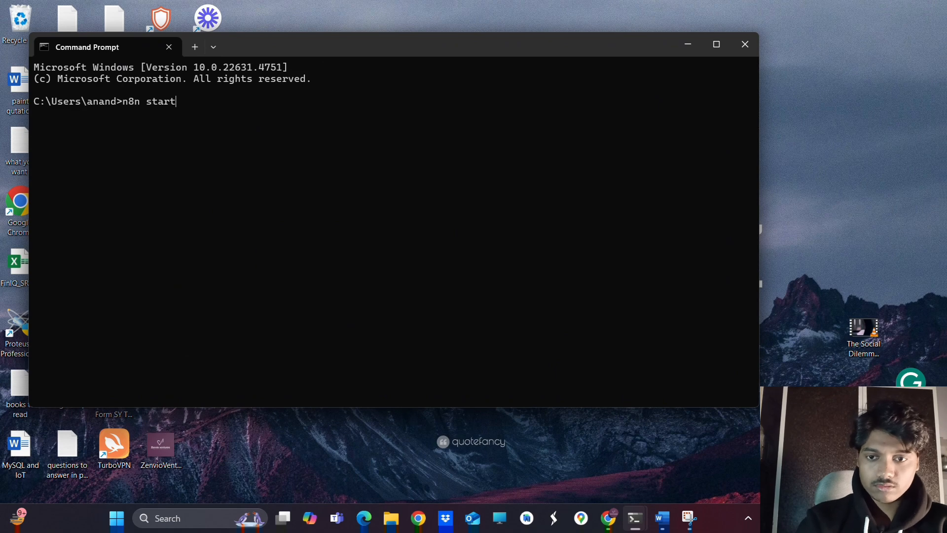
{"action": "key", "text": "Return"}
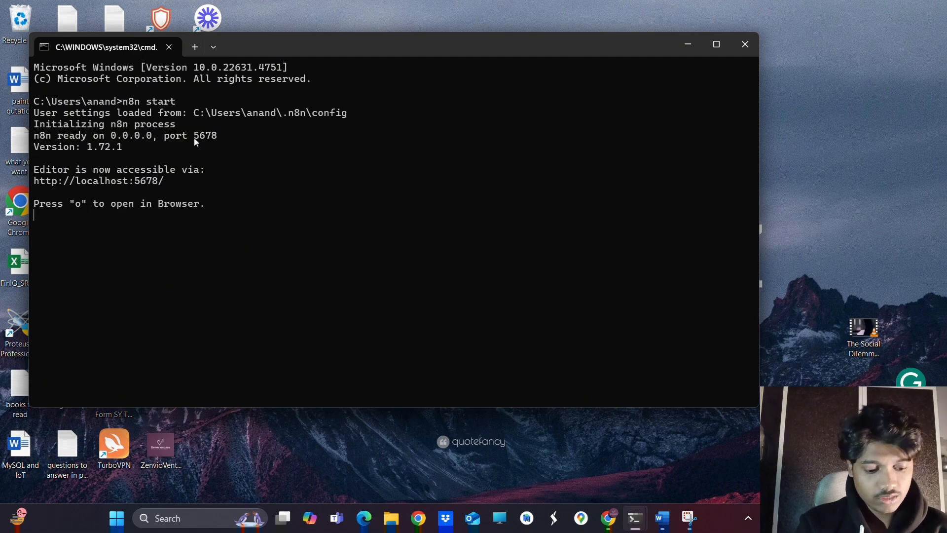
{"action": "key", "text": "o"}
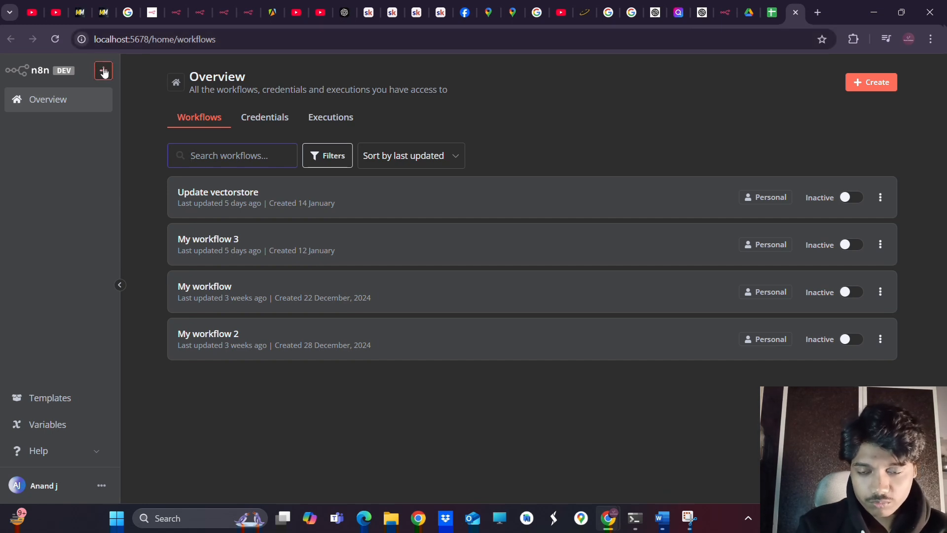
Create the blank workflow 'My workflow 4' from the sidebar + menu and show the trigger picker
{"action": "left_click", "coordinate": [103, 71]}
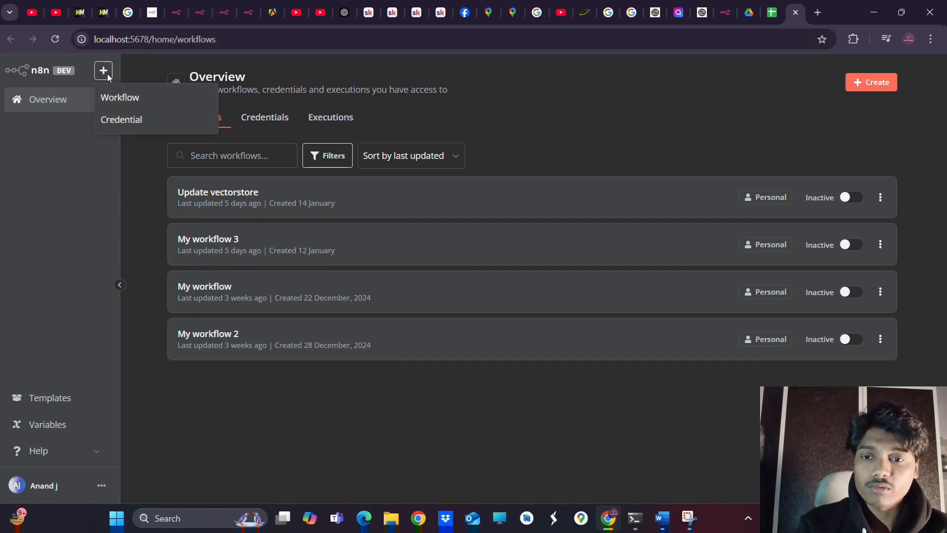
{"action": "left_click", "coordinate": [107, 75]}
{"action": "left_click", "coordinate": [107, 76]}
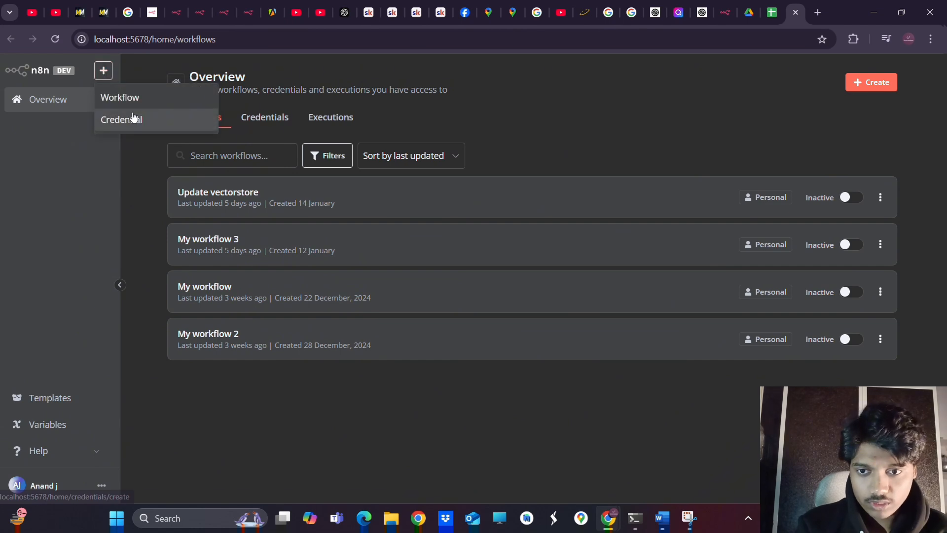
{"action": "left_click", "coordinate": [115, 100]}
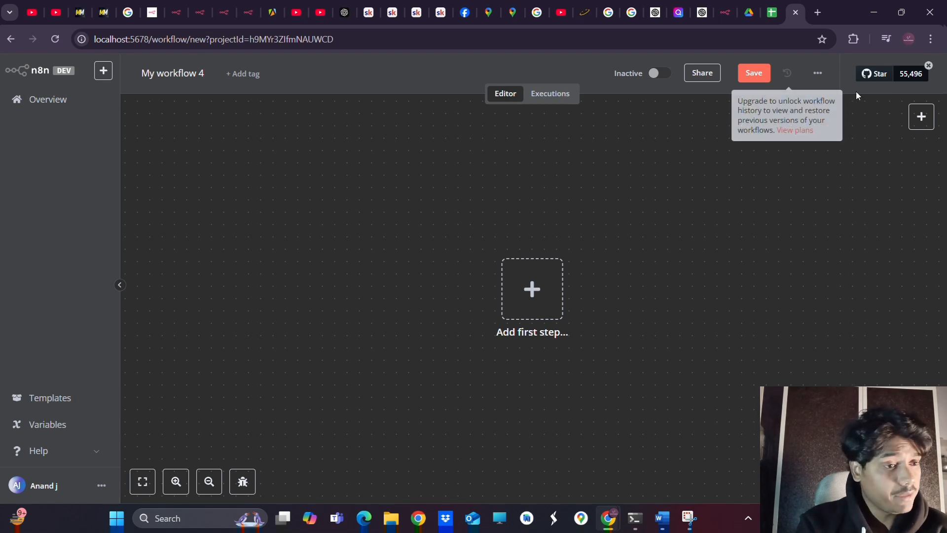
{"action": "left_click", "coordinate": [921, 116]}
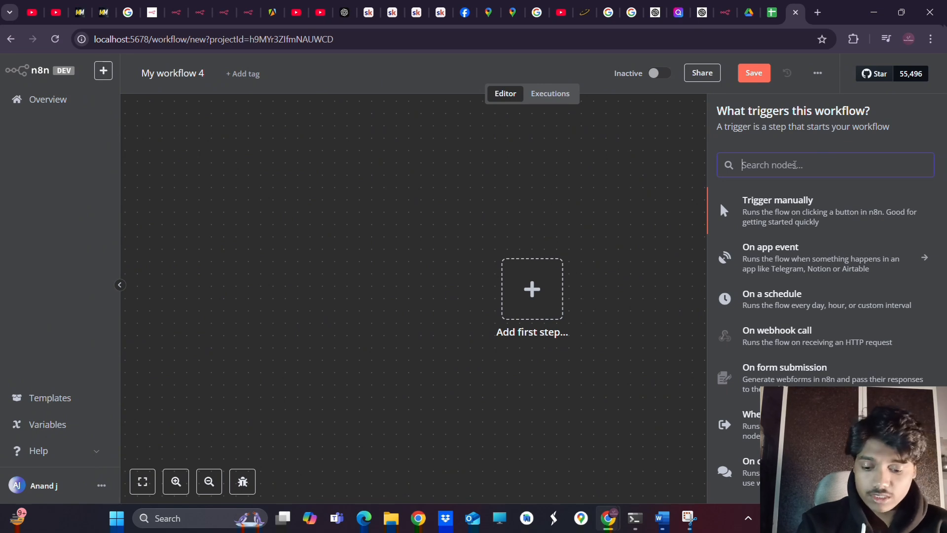
Search nodes for 'web' and add the Webhook trigger as the first step
{"action": "type", "text": "web"}
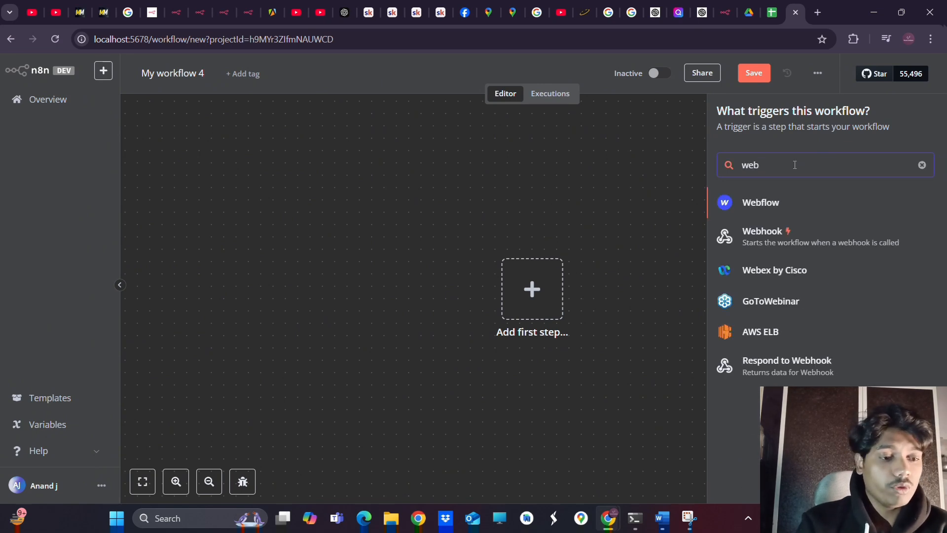
{"action": "left_click", "coordinate": [758, 244]}
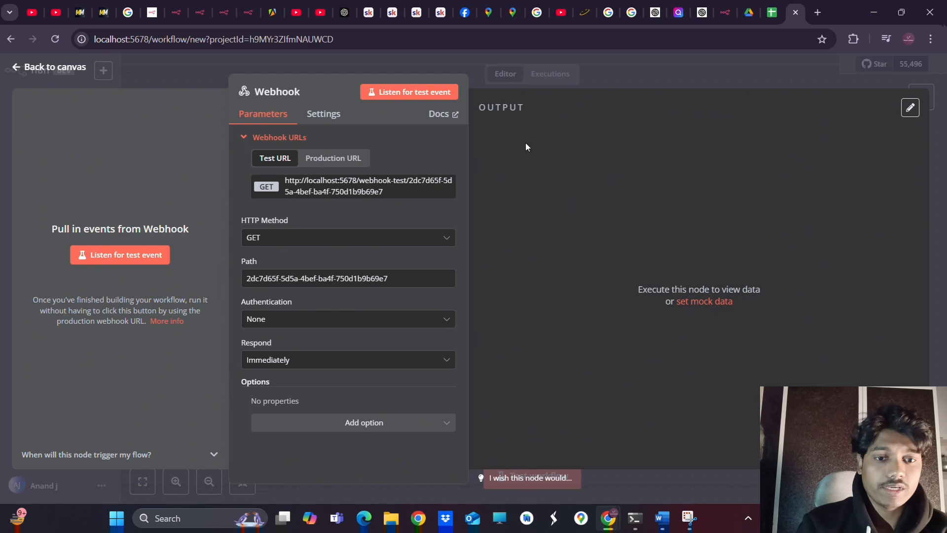
Copy all the order JSON from Word's Document3, then switch back to the n8n browser window
{"action": "left_click", "coordinate": [661, 518]}
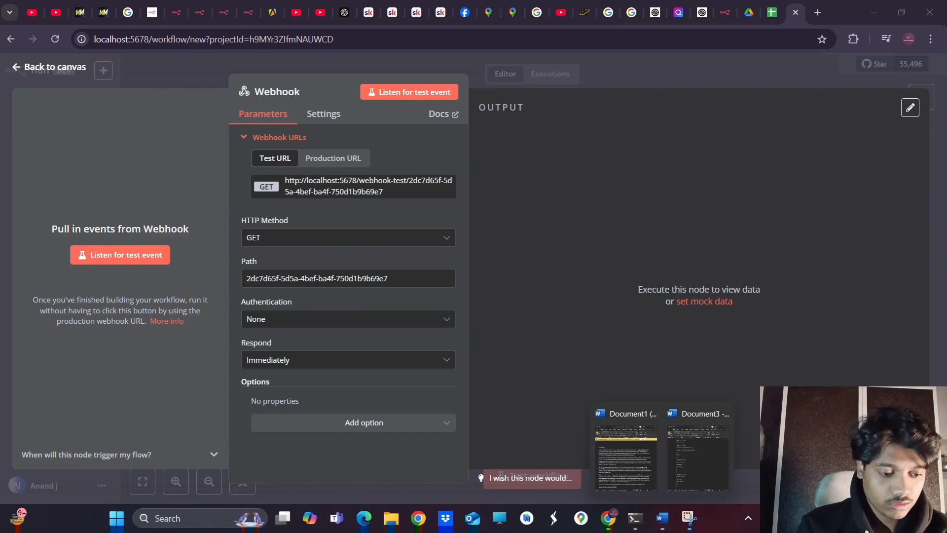
{"action": "left_click", "coordinate": [697, 456]}
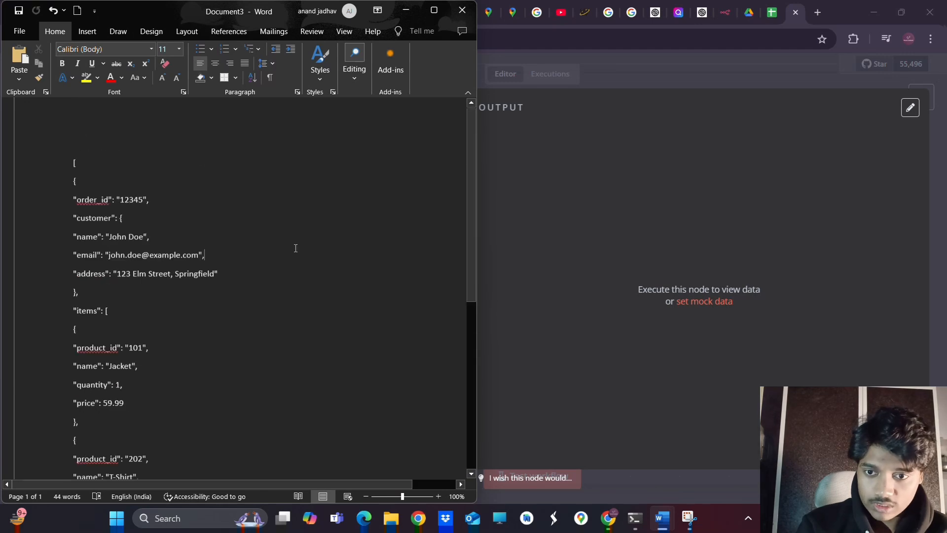
{"action": "key", "text": "ctrl+a"}
{"action": "key", "text": "ctrl+c"}
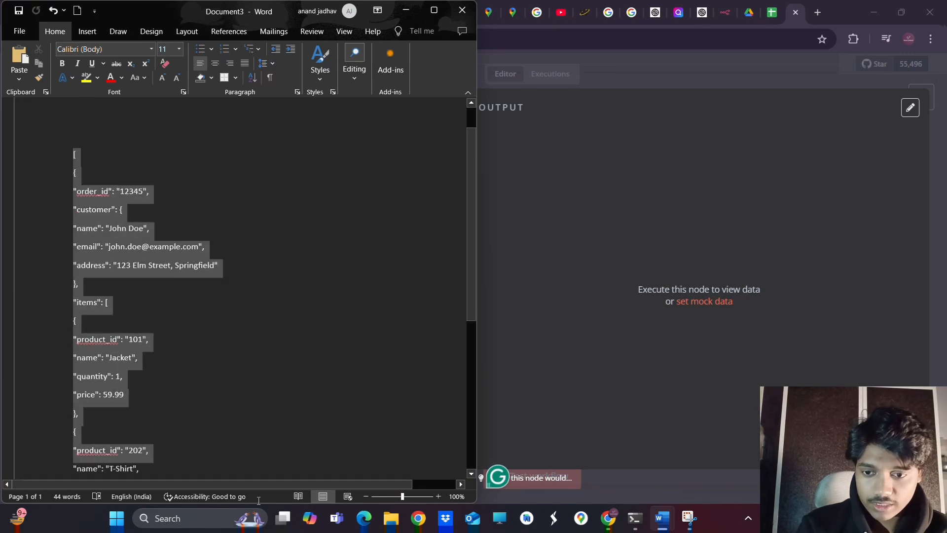
{"action": "scroll", "coordinate": [207, 351], "scroll_direction": "down", "scroll_amount": 3}
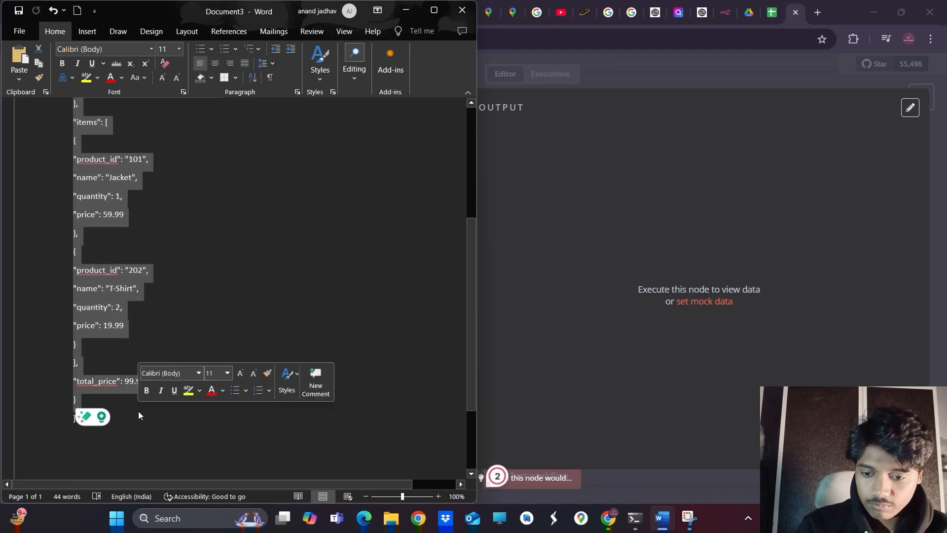
{"action": "left_click", "coordinate": [123, 427]}
{"action": "key", "text": "ctrl+a"}
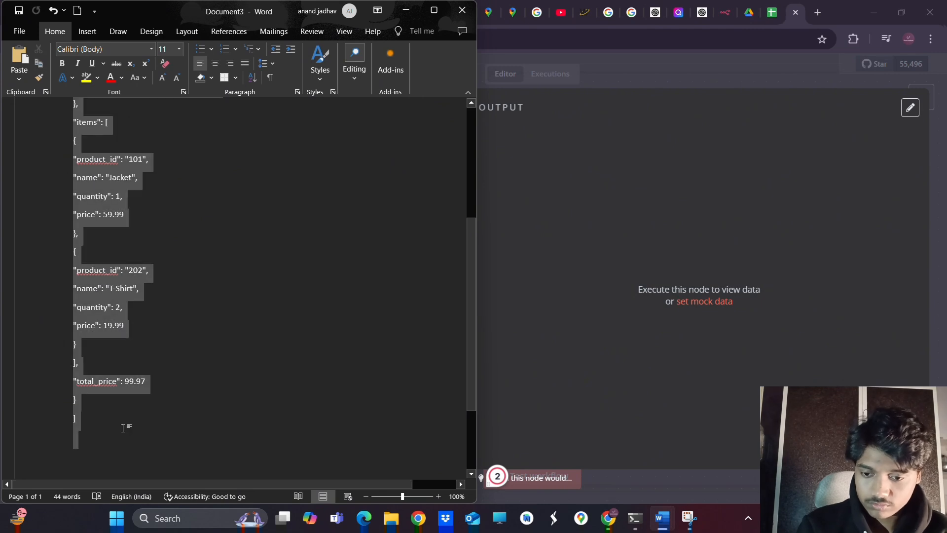
{"action": "left_click", "coordinate": [608, 518]}
{"action": "left_click", "coordinate": [710, 469]}
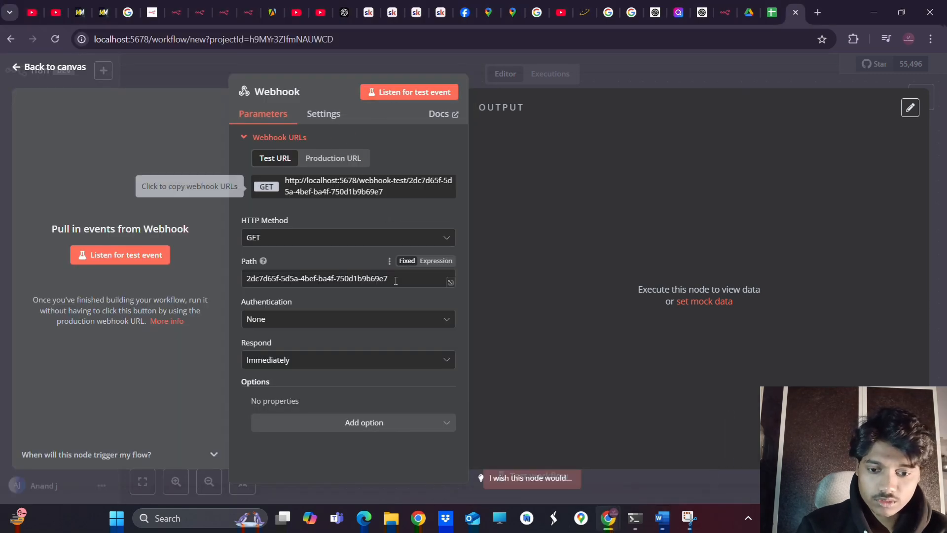
Replace the Webhook's placeholder mock data with the copied order JSON and save it as pinned output
{"action": "left_click", "coordinate": [702, 307]}
{"action": "left_click", "coordinate": [590, 299]}
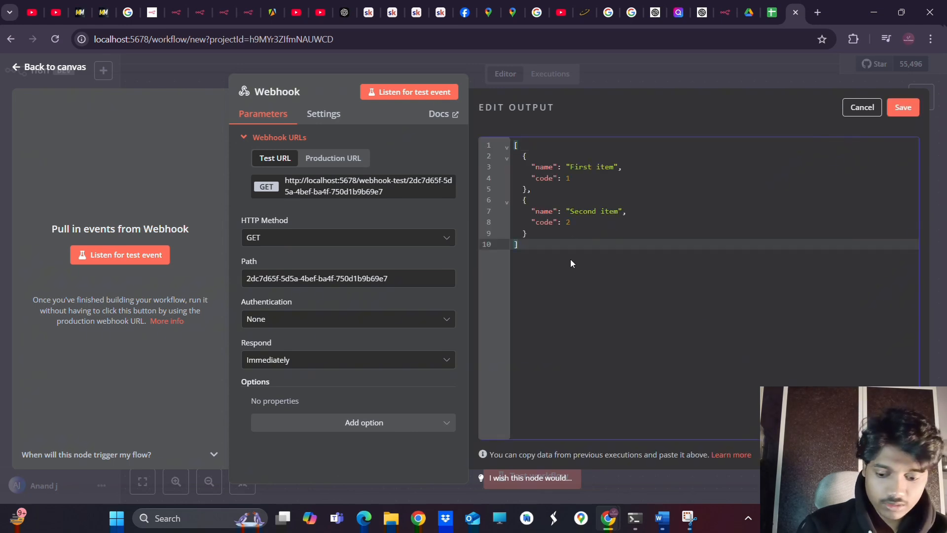
{"action": "key", "text": "ctrl+a"}
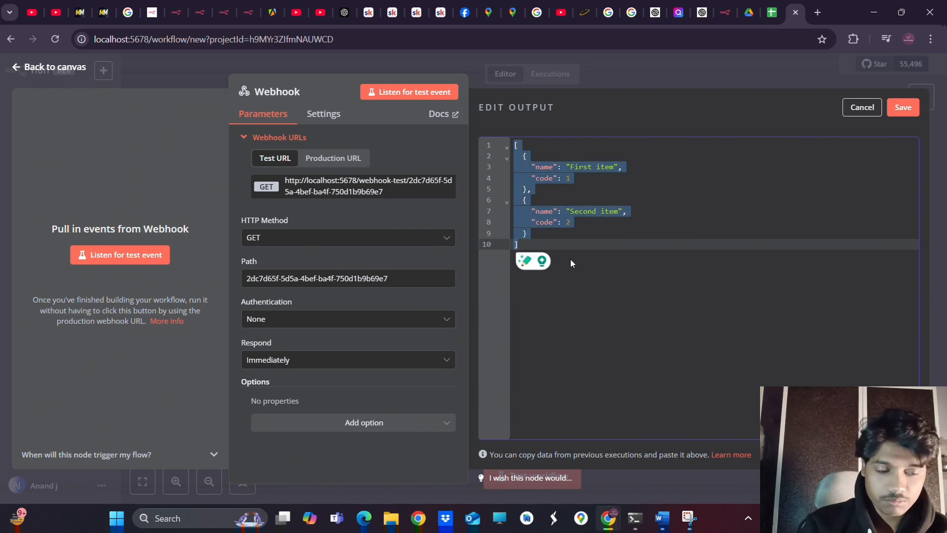
{"action": "key", "text": "ctrl+v"}
{"action": "scroll", "coordinate": [650, 227], "scroll_direction": "up", "scroll_amount": 1}
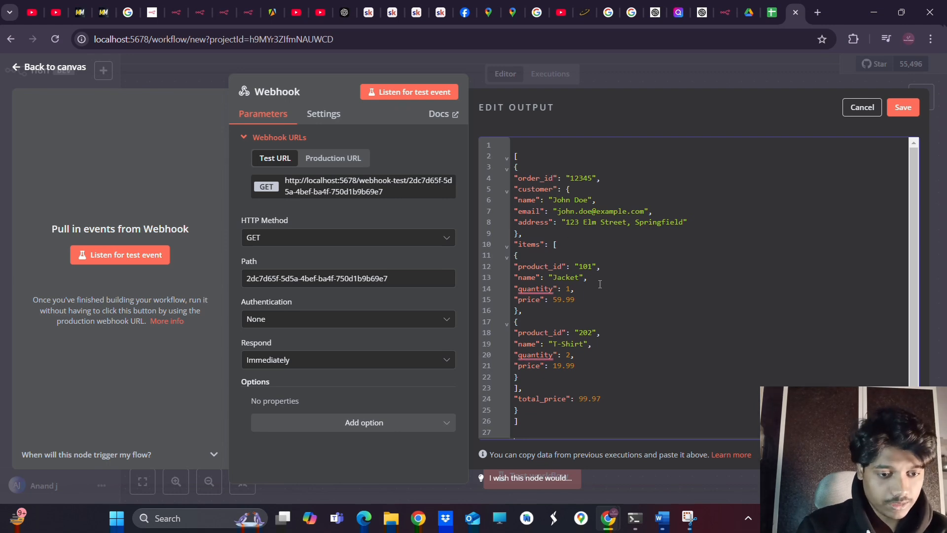
{"action": "scroll", "coordinate": [599, 285], "scroll_direction": "down", "scroll_amount": 1}
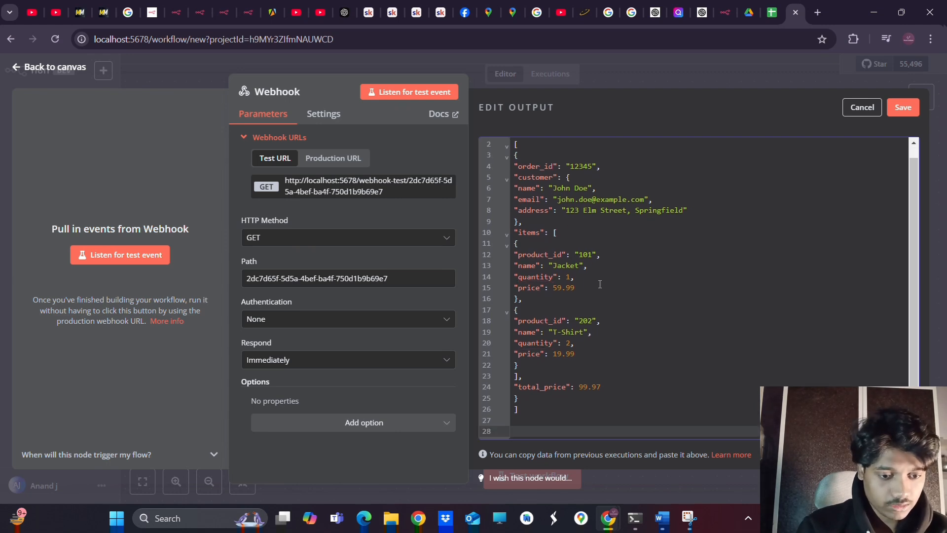
{"action": "left_click", "coordinate": [902, 109]}
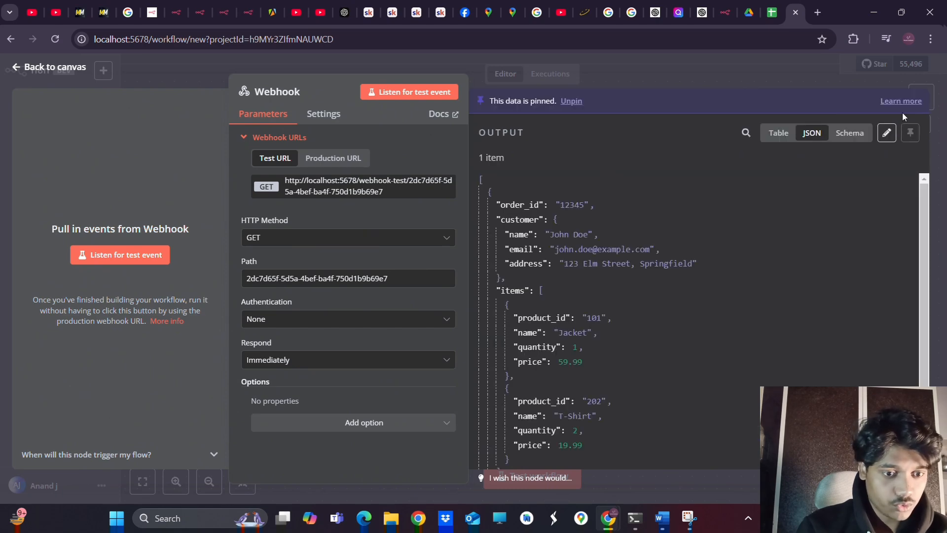
Check order_id 12345, Jacket 59.99, T-Shirt and total_price 99.97 in table view, then return to the canvas
{"action": "left_click", "coordinate": [779, 133]}
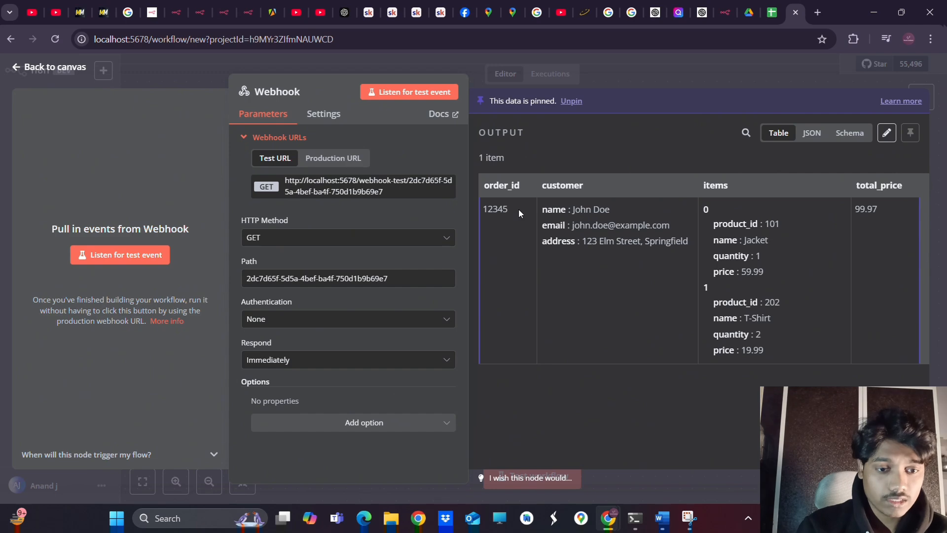
{"action": "left_click_drag", "start_coordinate": [518, 208], "coordinate": [481, 210]}
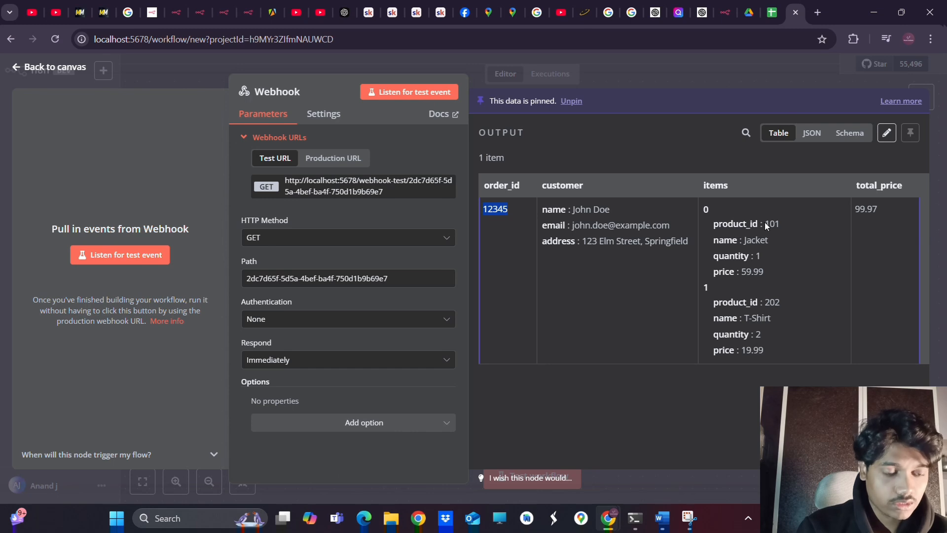
{"action": "left_click_drag", "start_coordinate": [772, 240], "coordinate": [712, 241]}
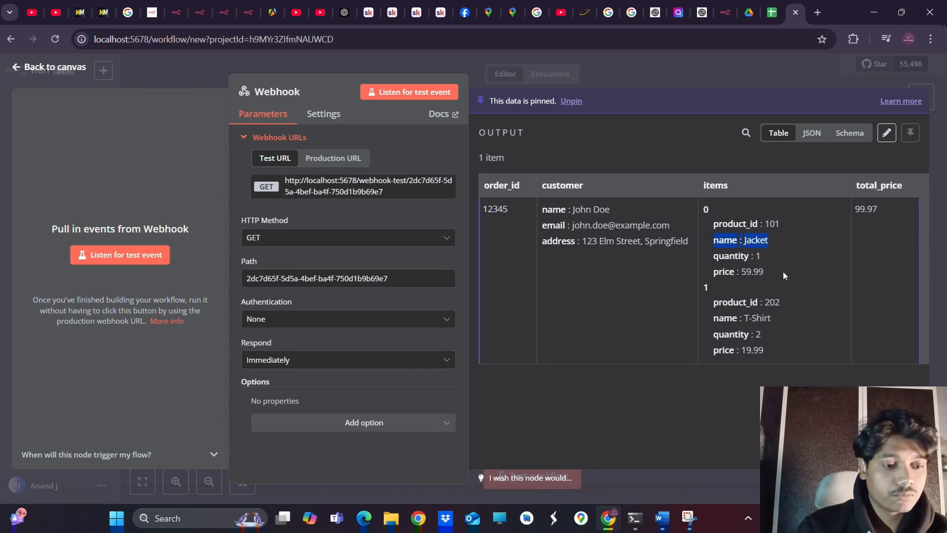
{"action": "left_click_drag", "start_coordinate": [777, 271], "coordinate": [707, 277]}
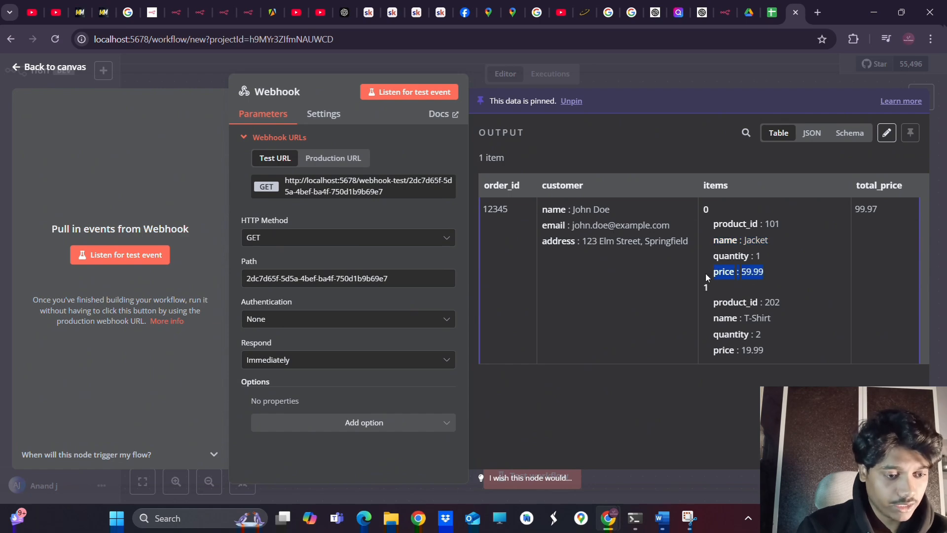
{"action": "left_click_drag", "start_coordinate": [706, 314], "coordinate": [788, 328]}
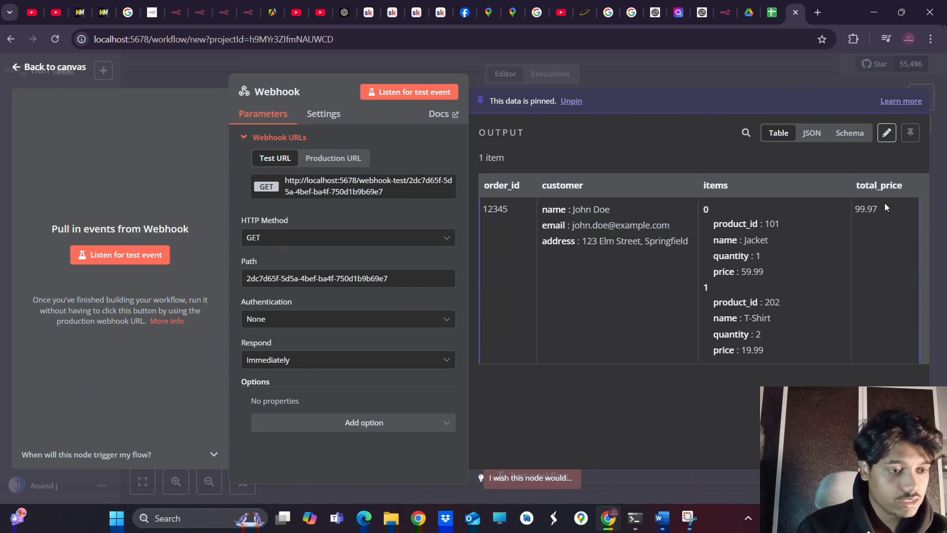
{"action": "left_click_drag", "start_coordinate": [881, 205], "coordinate": [855, 208]}
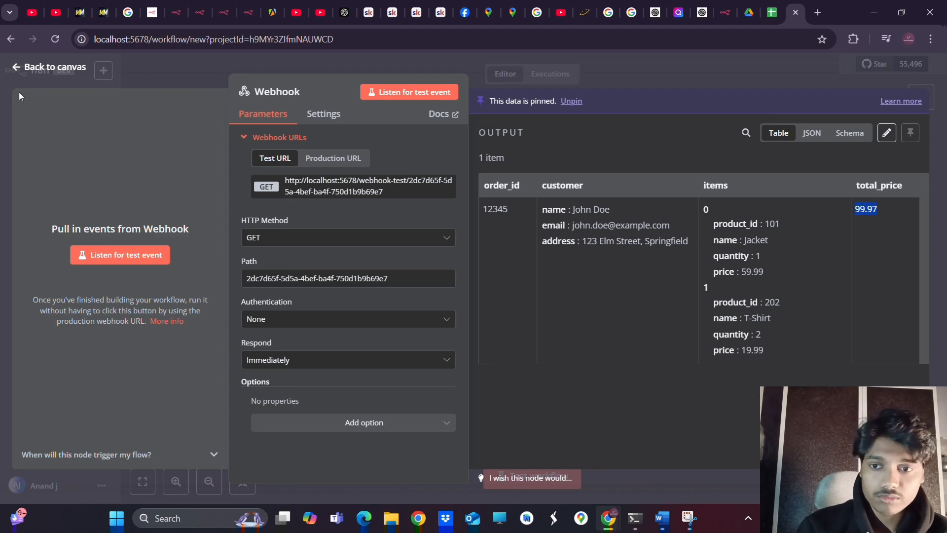
{"action": "left_click", "coordinate": [26, 68]}
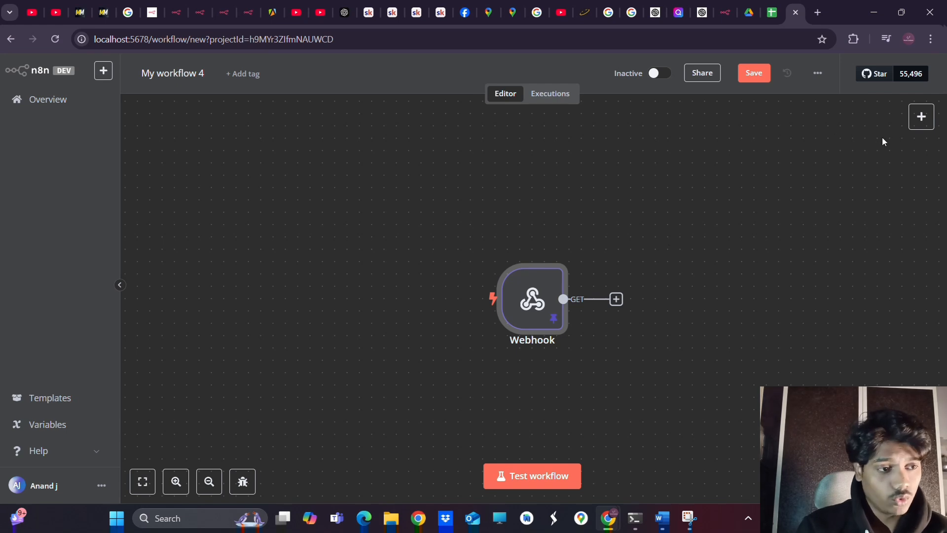
Search nodes for 'shee', add Google Sheets after the Webhook and pick Append or Update Row
{"action": "left_click", "coordinate": [617, 299]}
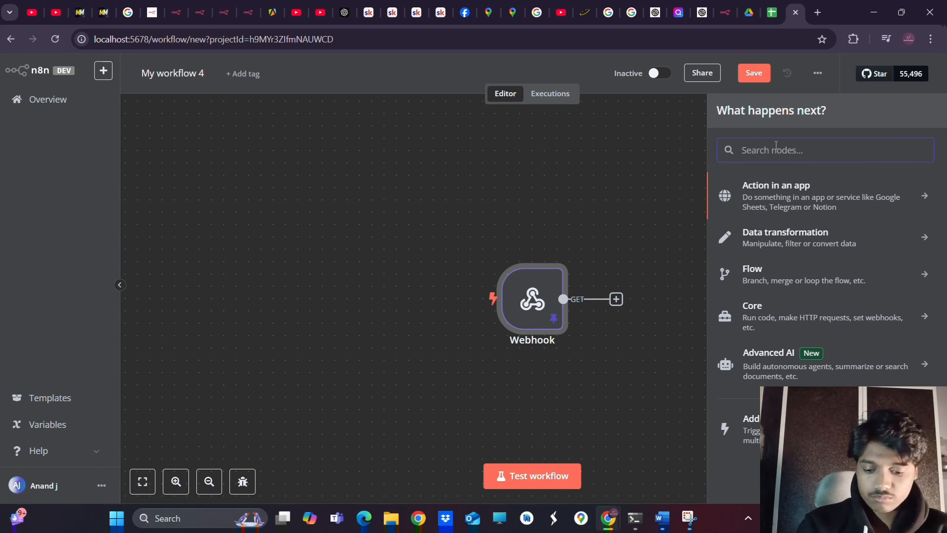
{"action": "type", "text": "e"}
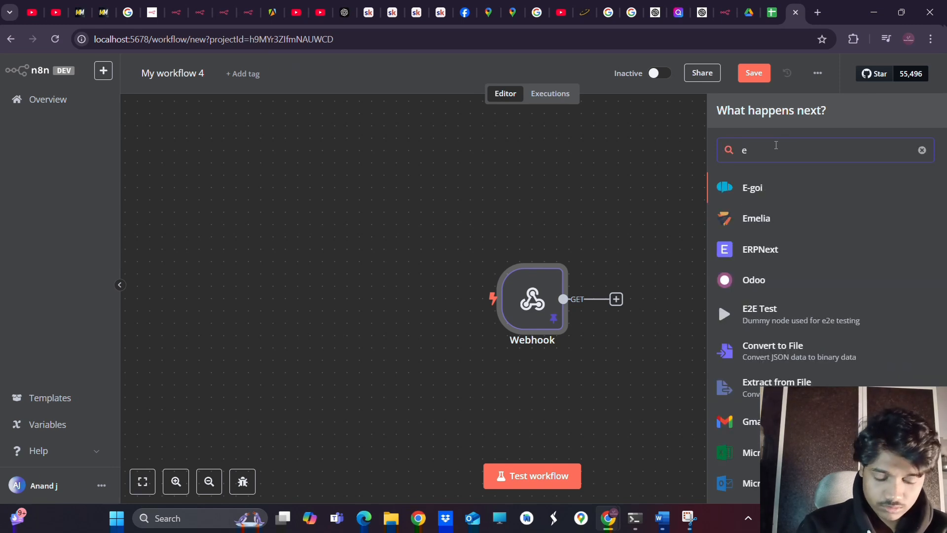
{"action": "type", "text": "xce"}
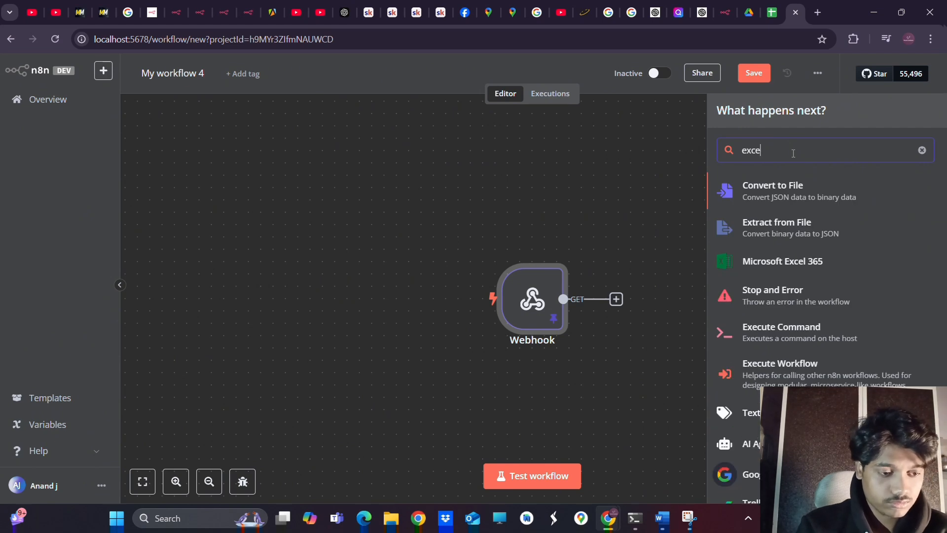
{"action": "scroll", "coordinate": [813, 267], "scroll_direction": "down", "scroll_amount": 1}
{"action": "scroll", "coordinate": [784, 291], "scroll_direction": "up", "scroll_amount": 1}
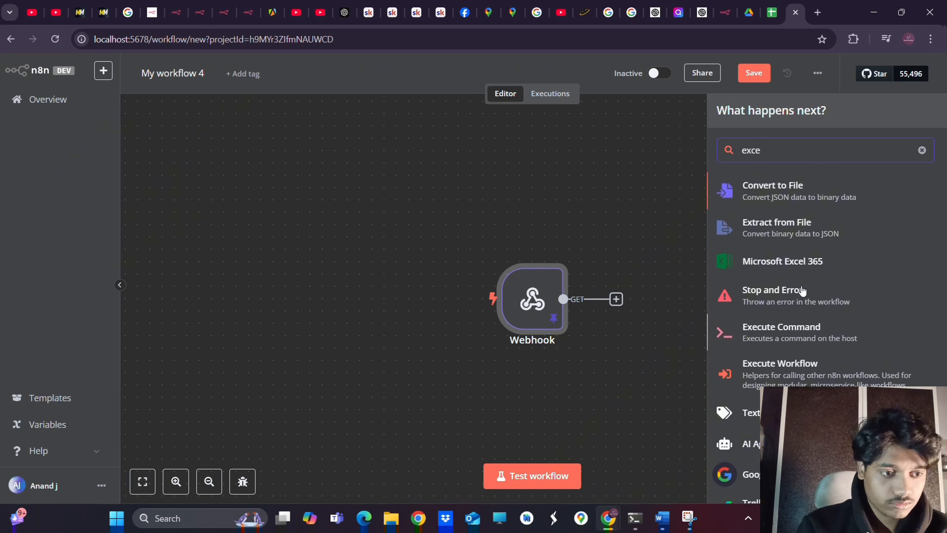
{"action": "key", "text": "BackSpace"}
{"action": "key", "text": "BackSpace"}
{"action": "key", "text": "BackSpace"}
{"action": "key", "text": "BackSpace"}
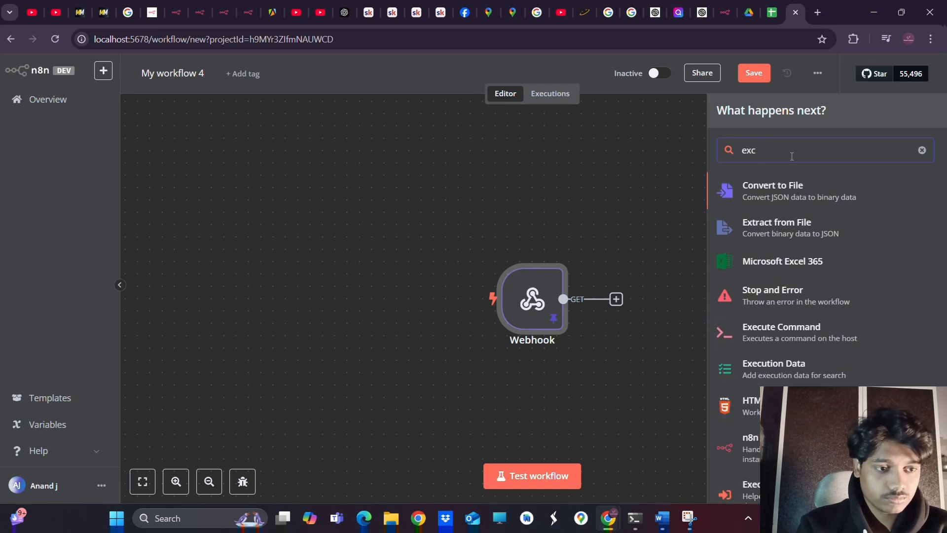
{"action": "type", "text": "mi"}
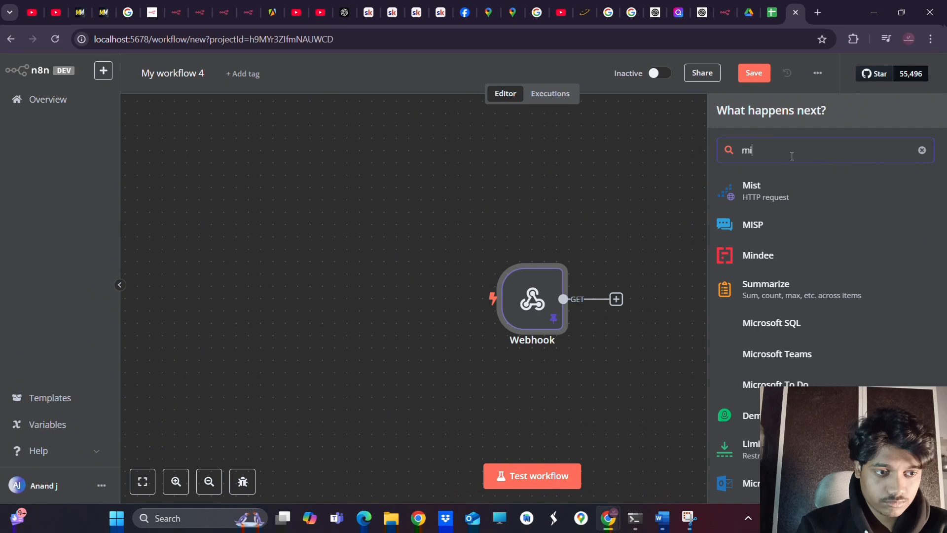
{"action": "key", "text": "BackSpace"}
{"action": "key", "text": "BackSpace"}
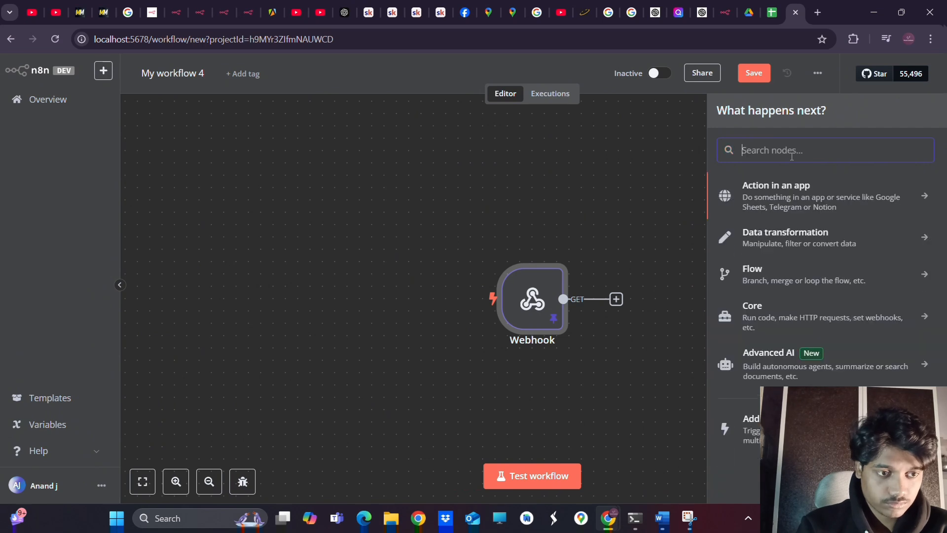
{"action": "type", "text": "shee"}
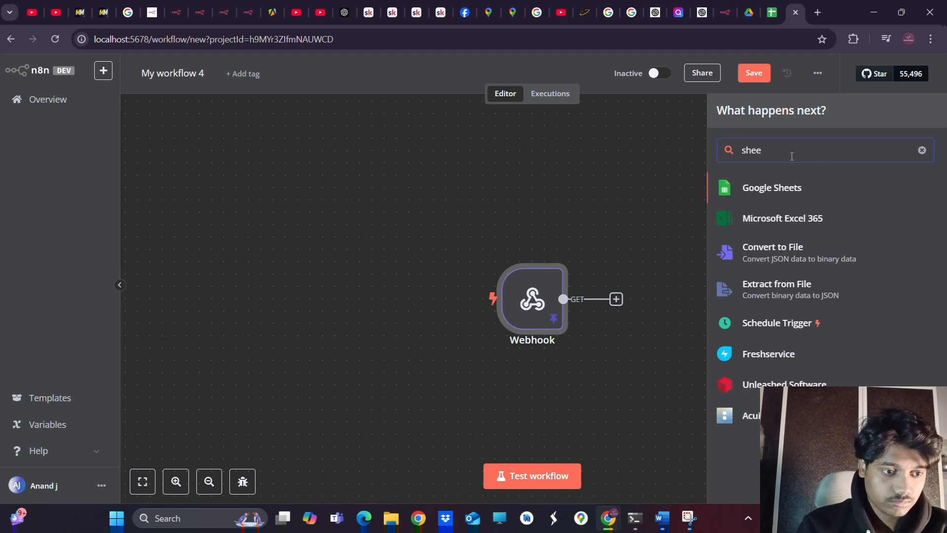
{"action": "left_click", "coordinate": [746, 191]}
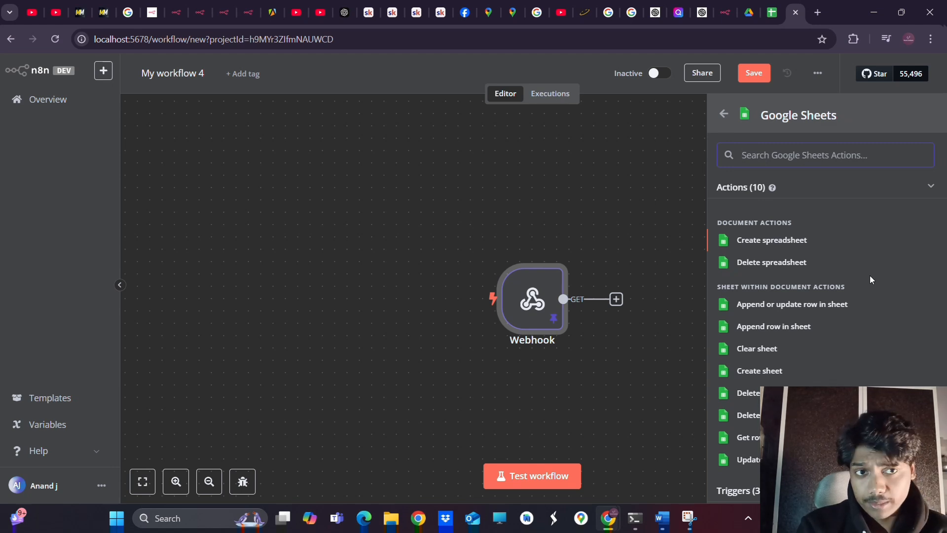
{"action": "left_click", "coordinate": [770, 309]}
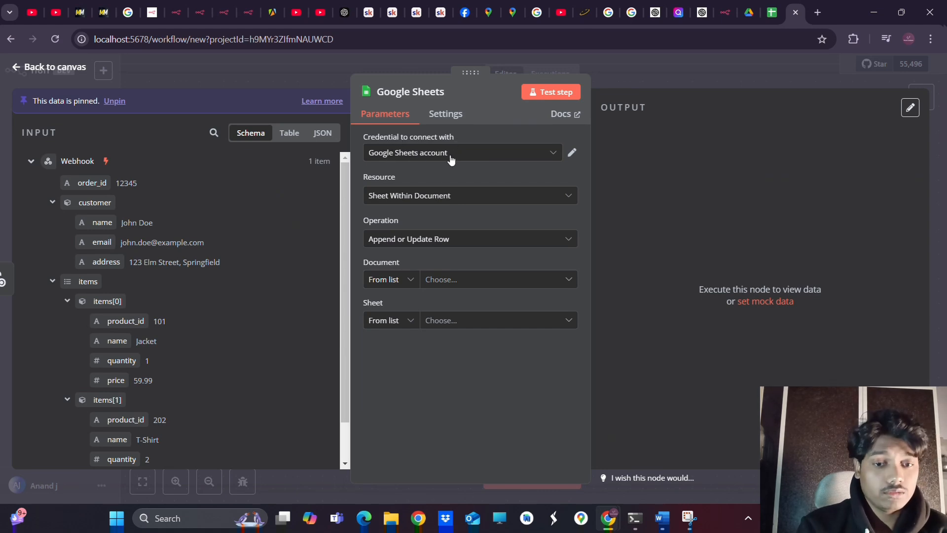
Choose '- Create New Credential -' from the Google Sheets Credential dropdown
{"action": "left_click", "coordinate": [511, 158]}
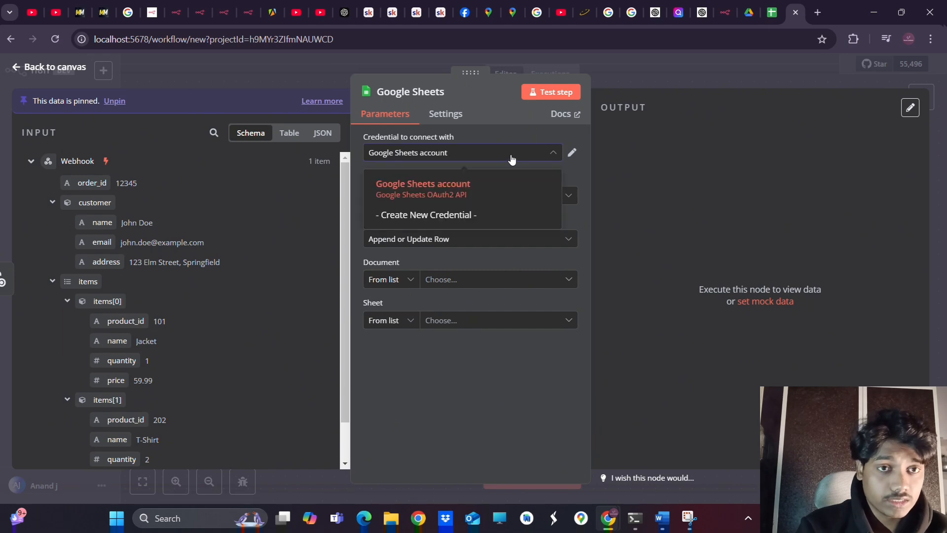
{"action": "left_click", "coordinate": [420, 216]}
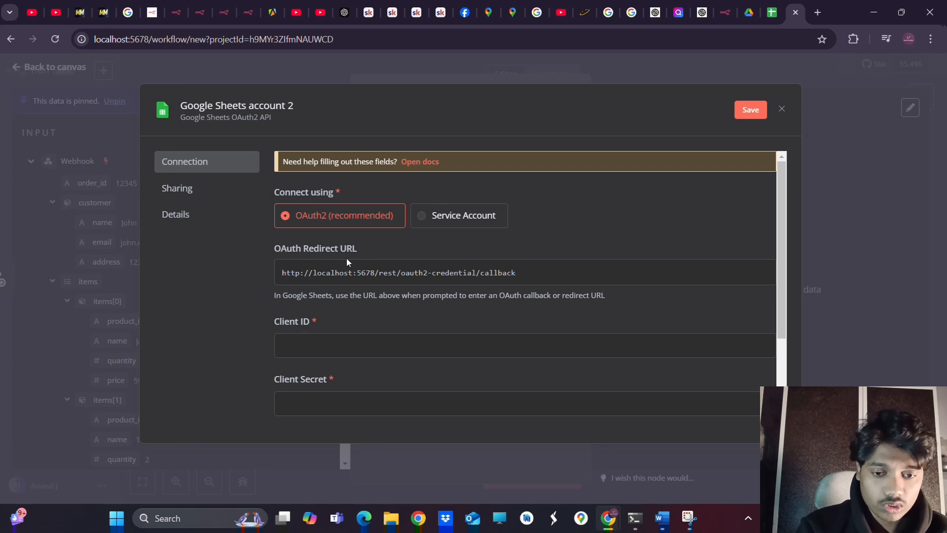
Add a new blank Chrome tab beside the pending Google Sheets credential form
{"action": "scroll", "coordinate": [447, 329], "scroll_direction": "down", "scroll_amount": 1}
{"action": "scroll", "coordinate": [446, 329], "scroll_direction": "up", "scroll_amount": 1}
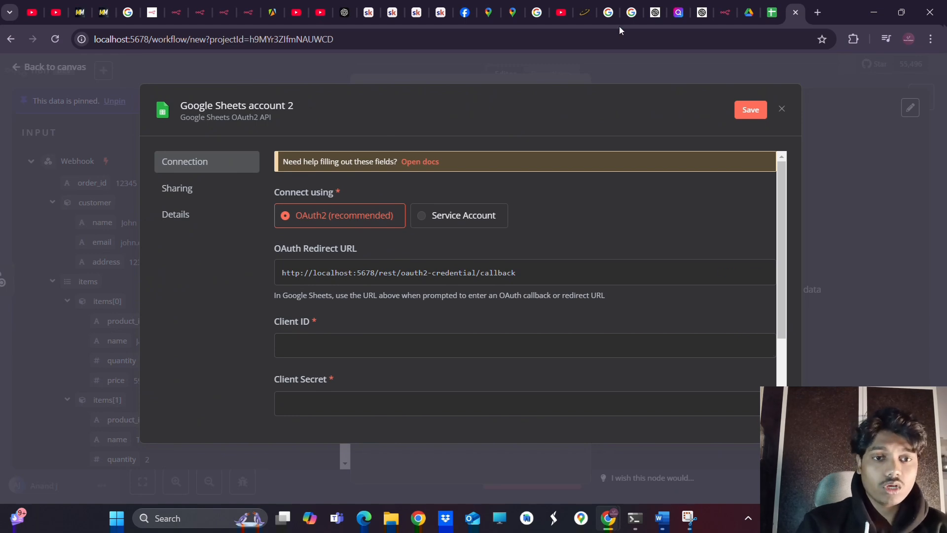
{"action": "left_click", "coordinate": [818, 12]}
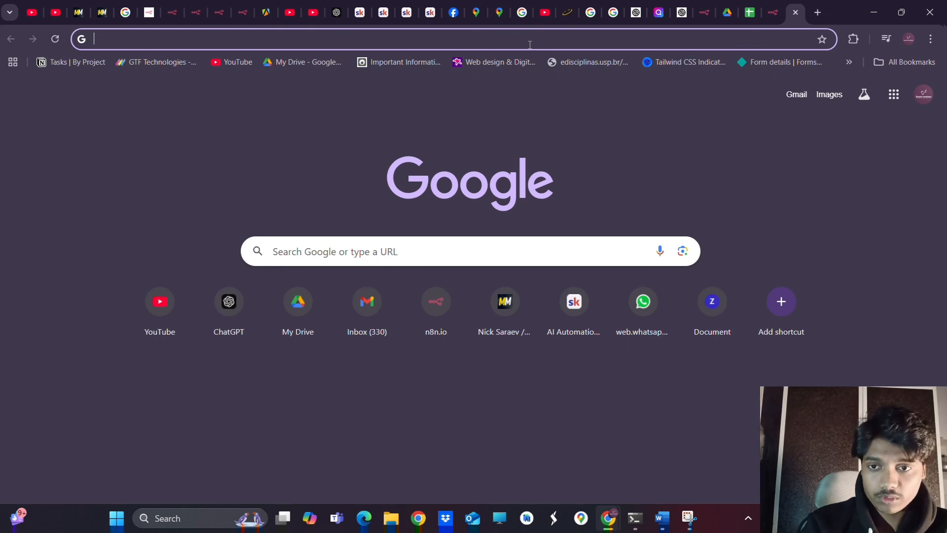
Search for 'google cloud console' and go through the Google Cloud site to the console Welcome page
{"action": "type", "text": "ggoo"}
{"action": "key", "text": "BackSpace"}
{"action": "key", "text": "BackSpace"}
{"action": "key", "text": "BackSpace"}
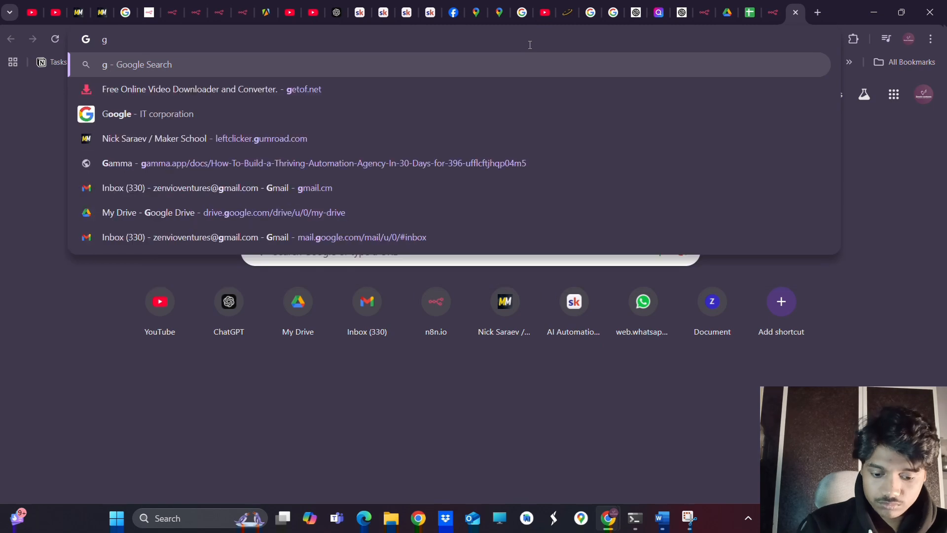
{"action": "type", "text": "oogle"}
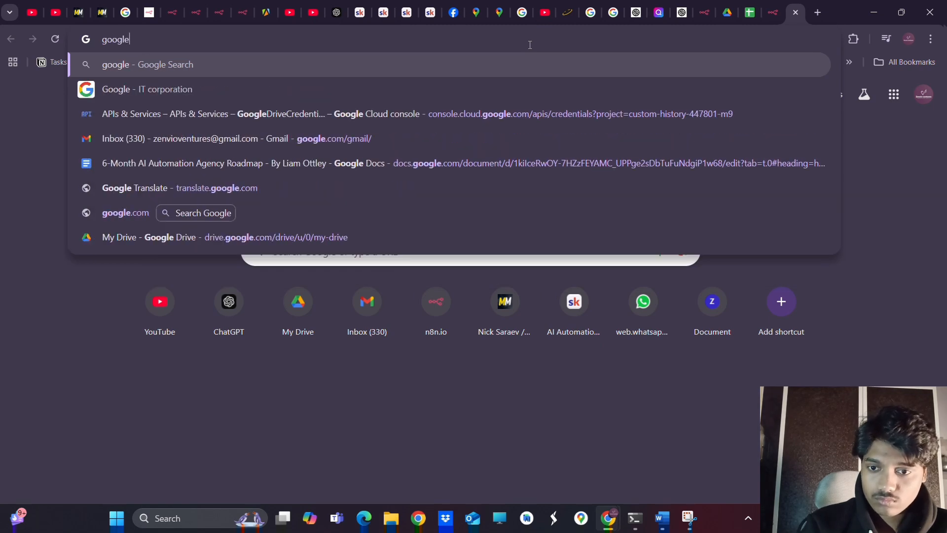
{"action": "type", "text": " cl"}
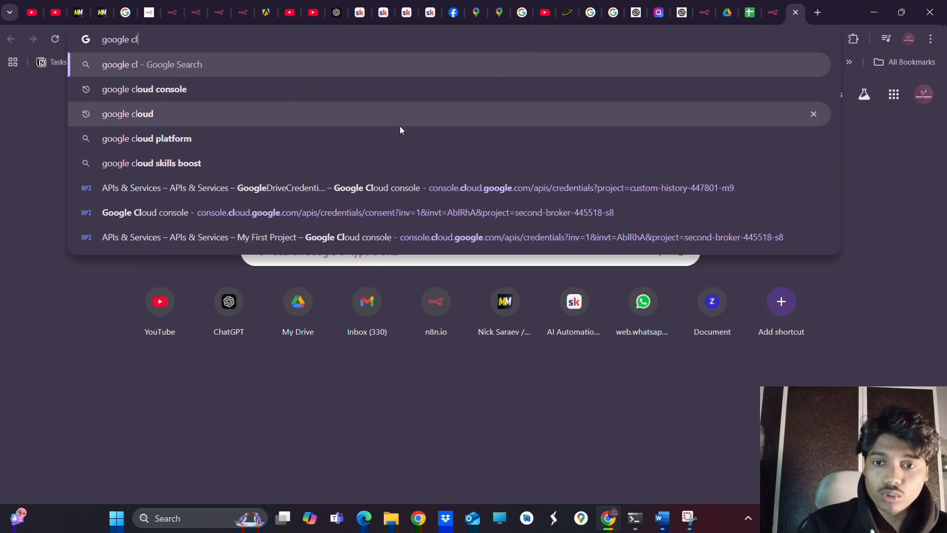
{"action": "left_click", "coordinate": [393, 94]}
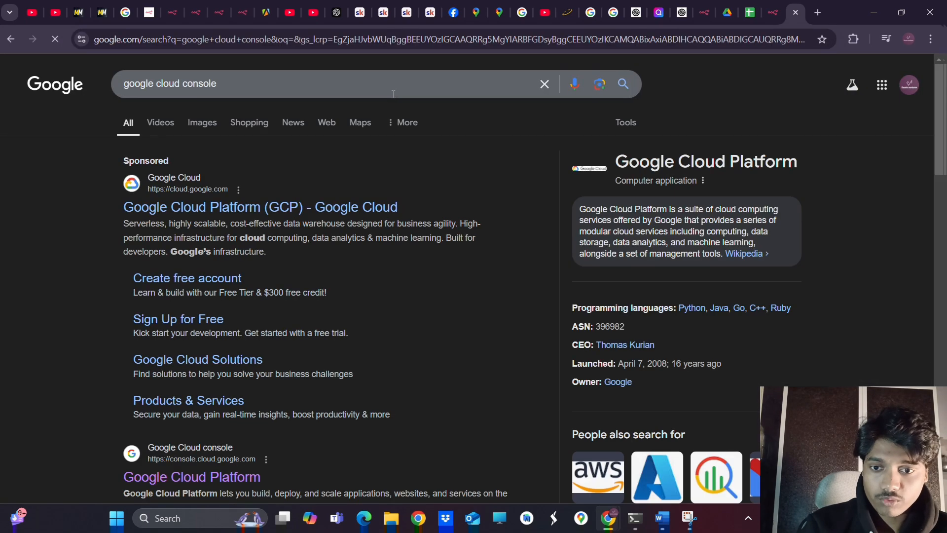
{"action": "left_click", "coordinate": [229, 209]}
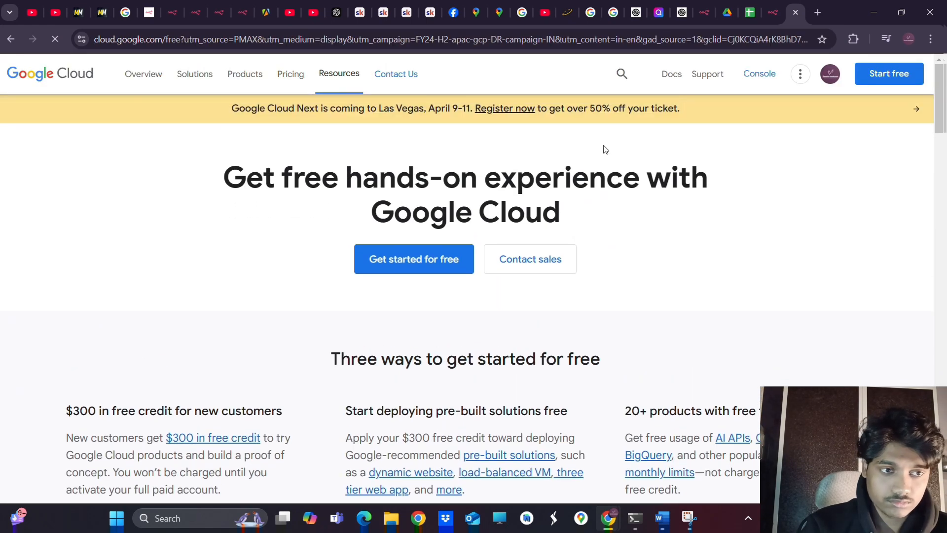
{"action": "left_click", "coordinate": [760, 75]}
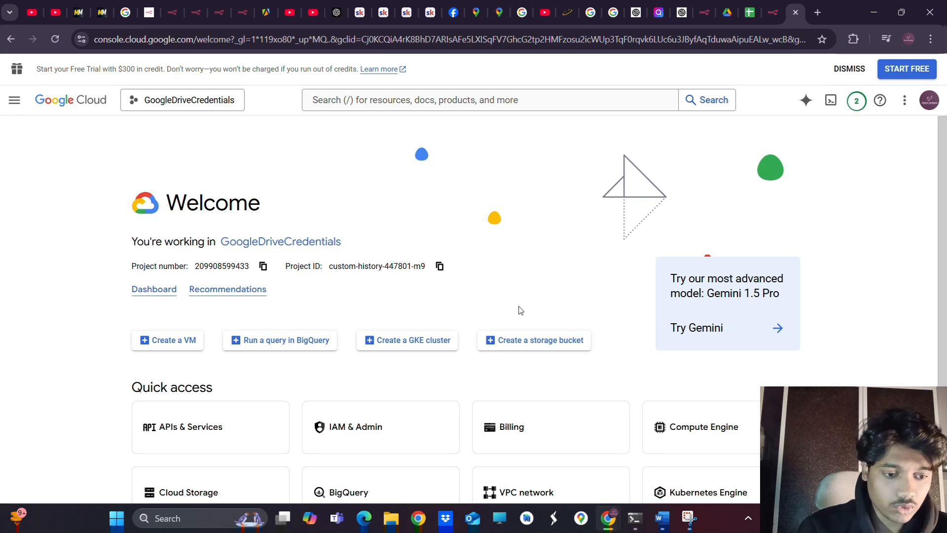
Create a new Google Cloud project named workFlow1 and switch the console to it
{"action": "left_click", "coordinate": [169, 99]}
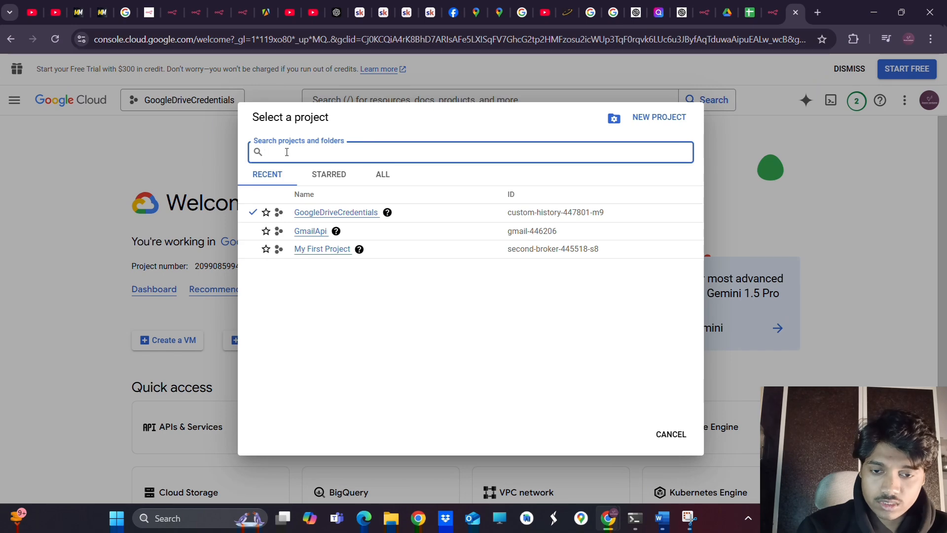
{"action": "left_click", "coordinate": [627, 124]}
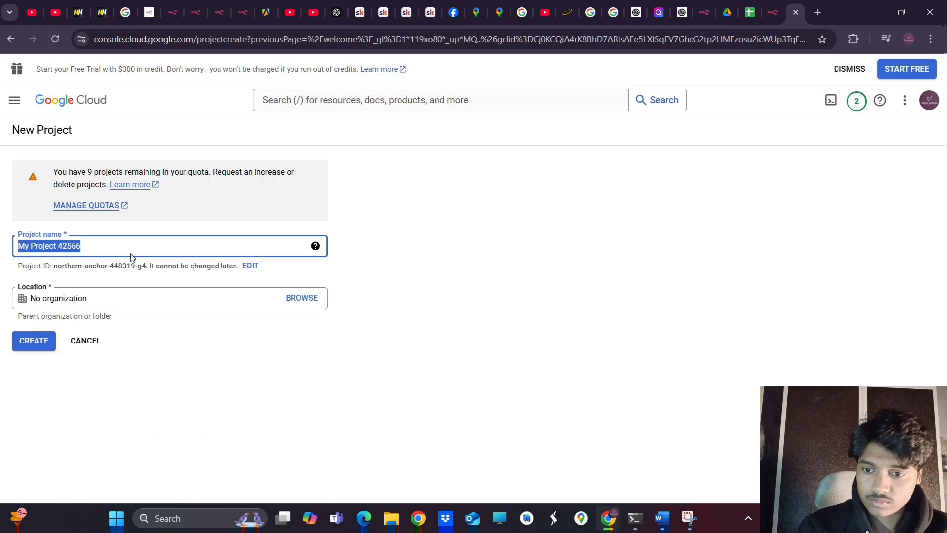
{"action": "key", "text": "BackSpace"}
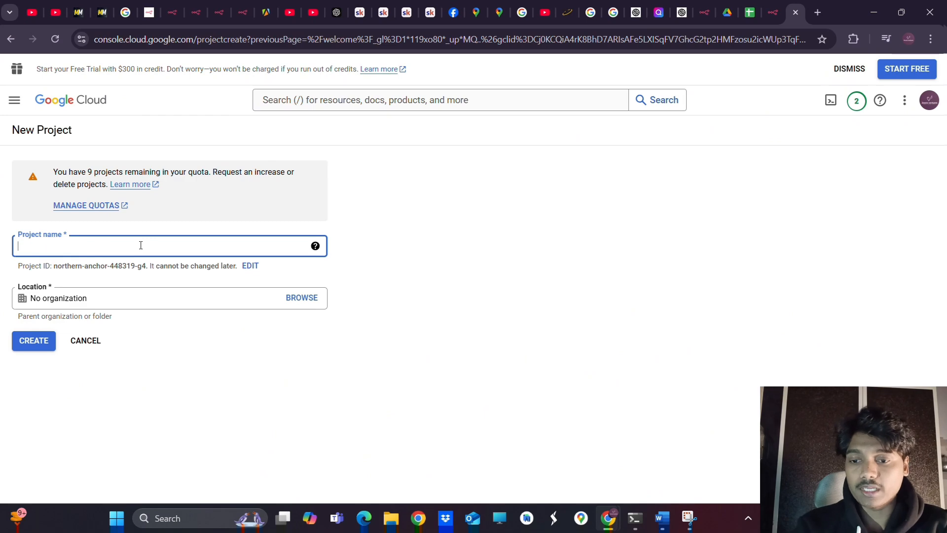
{"action": "type", "text": "wrok"}
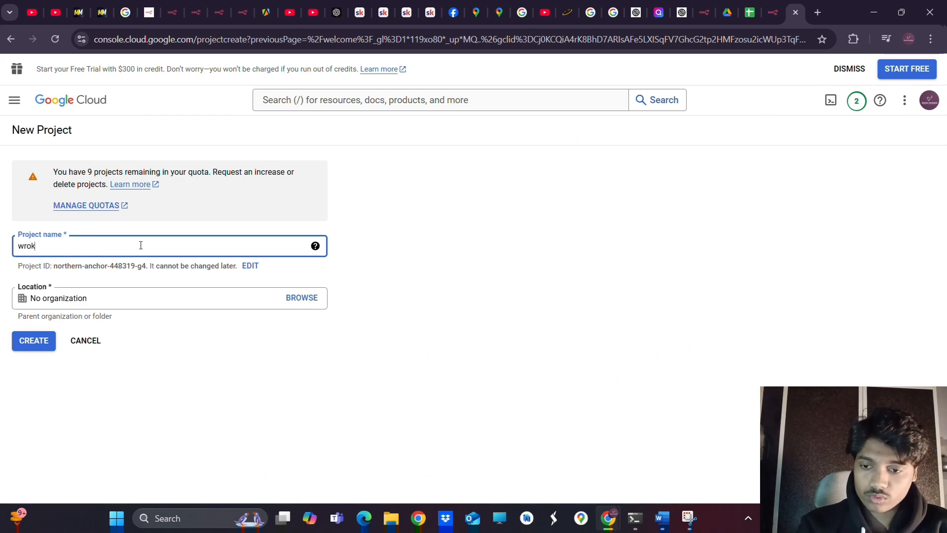
{"action": "key", "text": "BackSpace"}
{"action": "key", "text": "BackSpace"}
{"action": "key", "text": "BackSpace"}
{"action": "type", "text": "ork"}
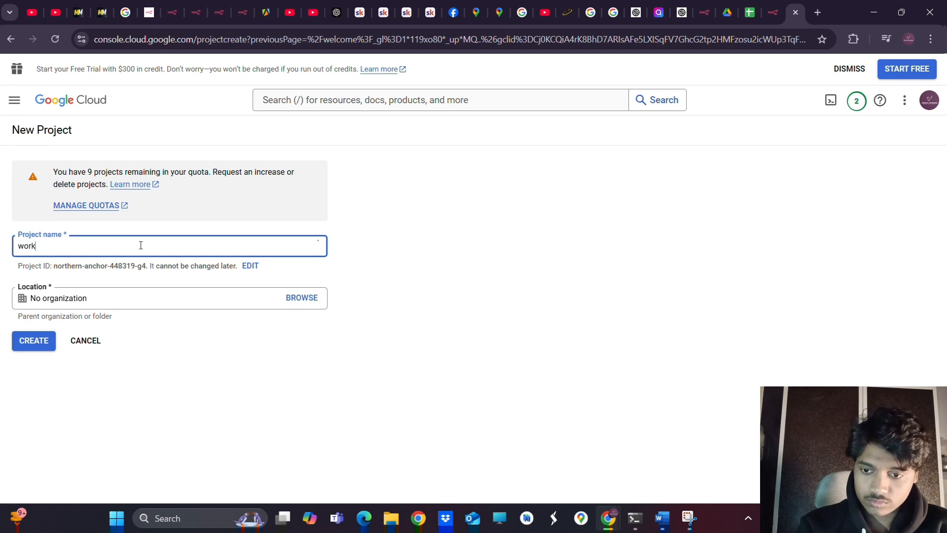
{"action": "type", "text": "Flow"}
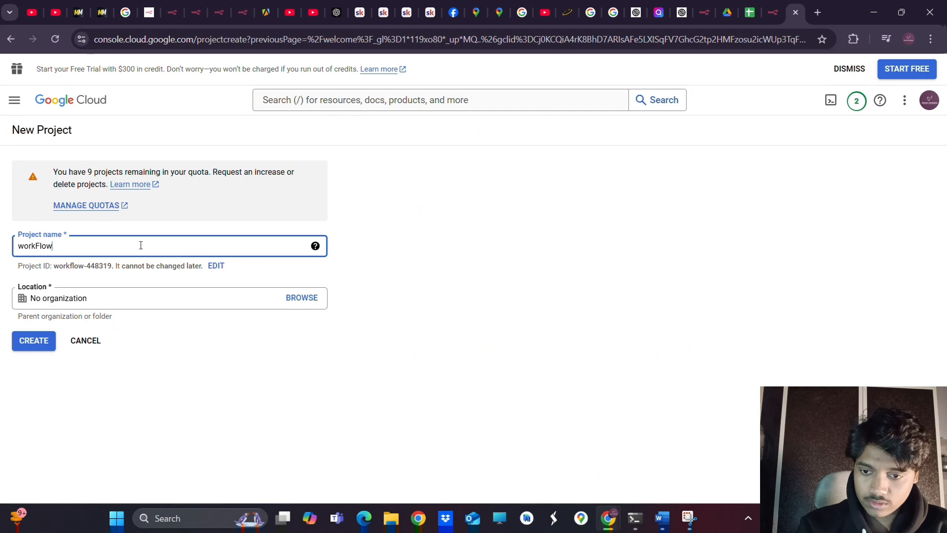
{"action": "type", "text": "1"}
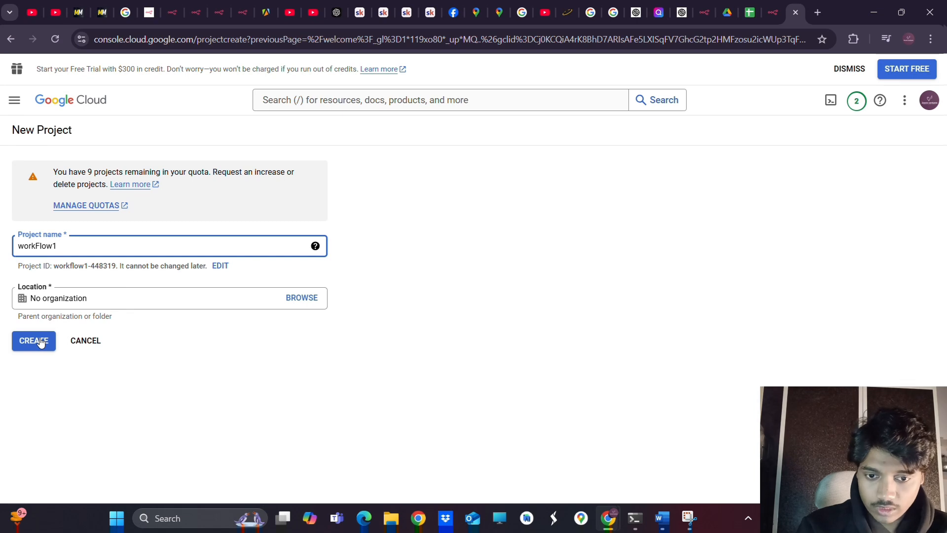
{"action": "left_click", "coordinate": [41, 343]}
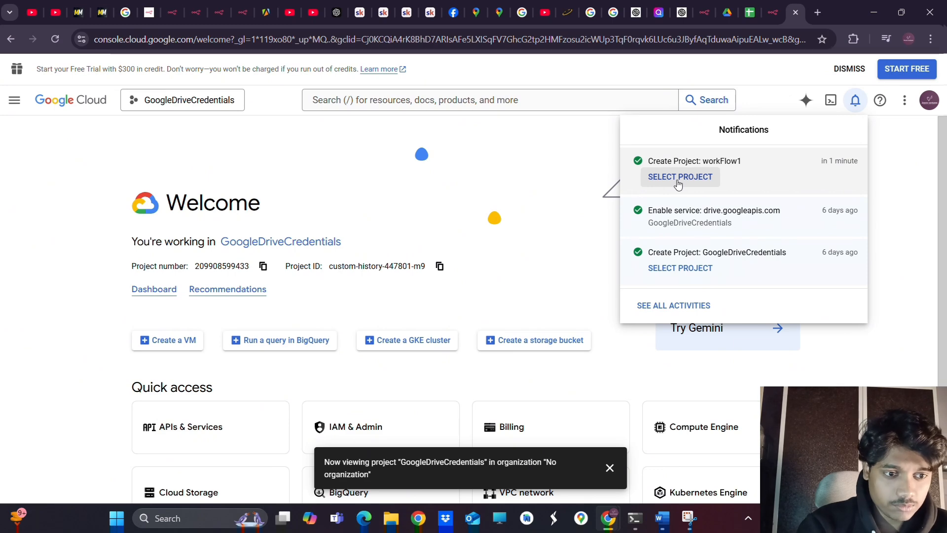
{"action": "left_click", "coordinate": [678, 184]}
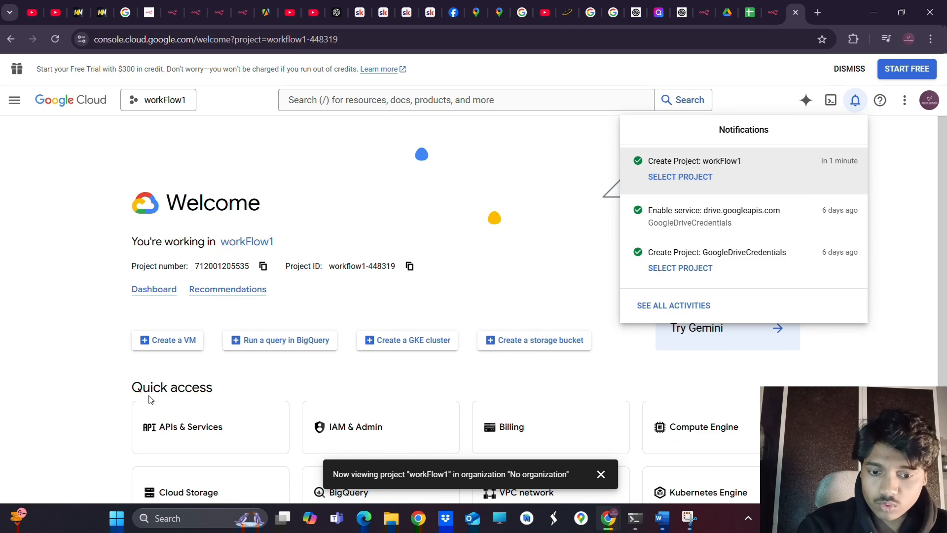
{"action": "left_click", "coordinate": [163, 432]}
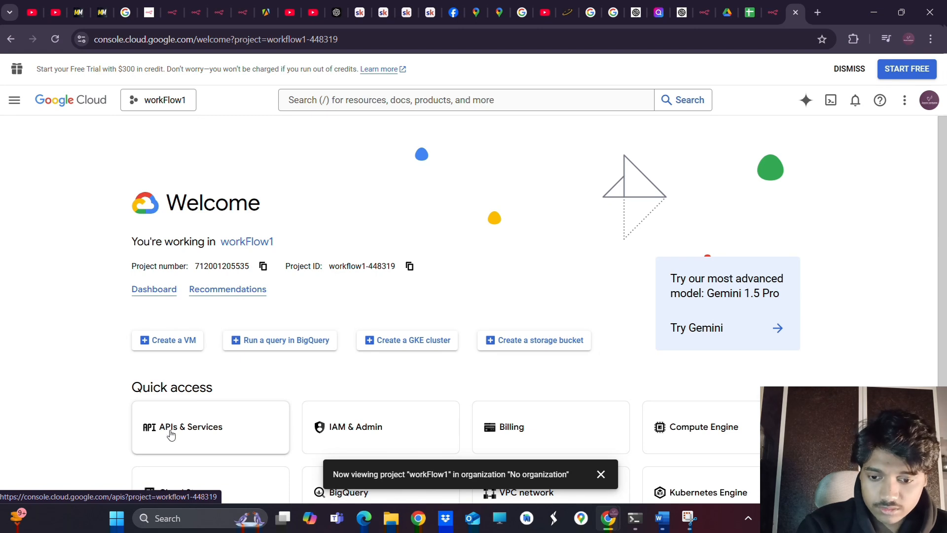
Search the API Library for 'sheets' and enable the Google Sheets API for workFlow1
{"action": "left_click", "coordinate": [170, 434]}
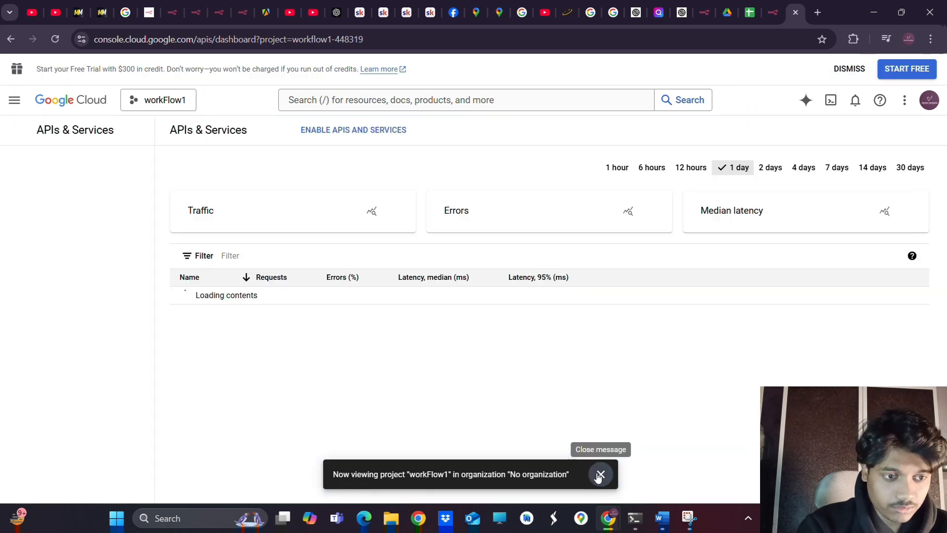
{"action": "left_click", "coordinate": [600, 473]}
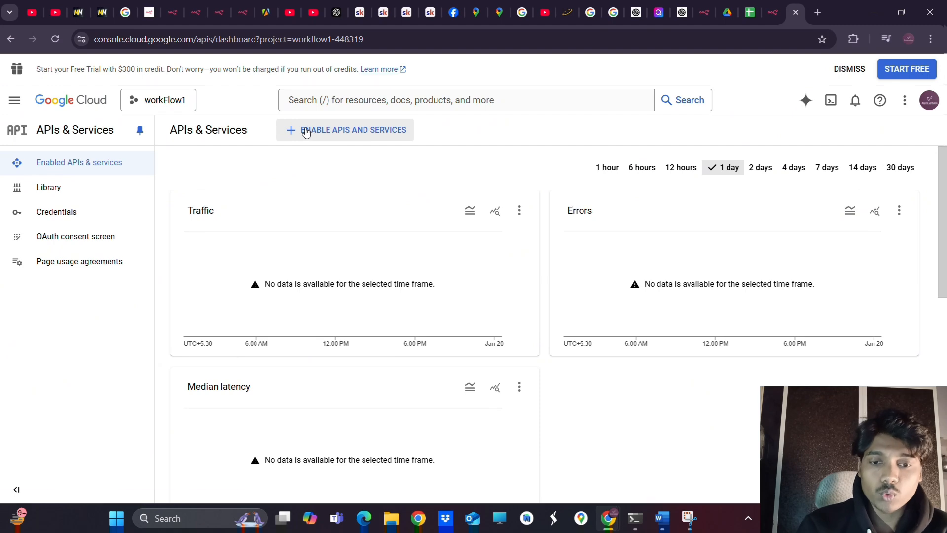
{"action": "left_click", "coordinate": [303, 133]}
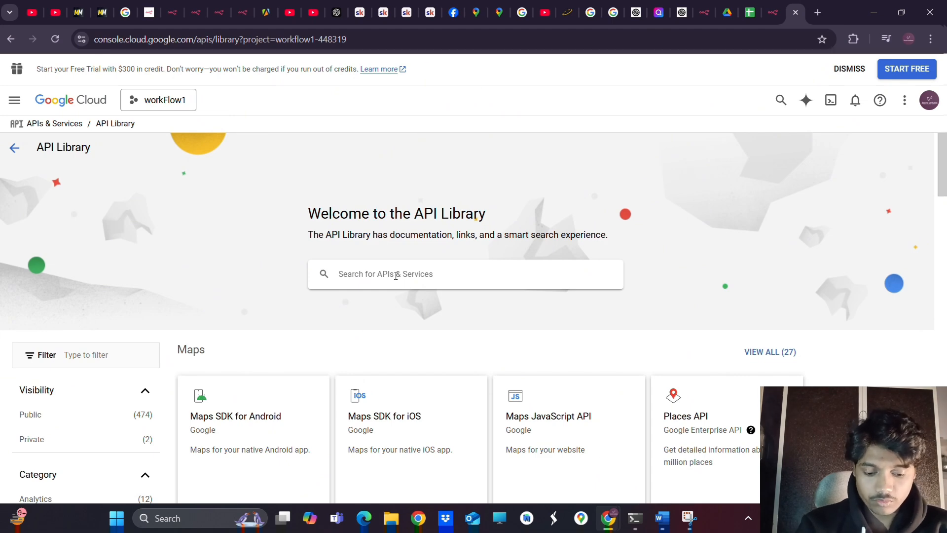
{"action": "left_click", "coordinate": [396, 275]}
{"action": "type", "text": "sheets"}
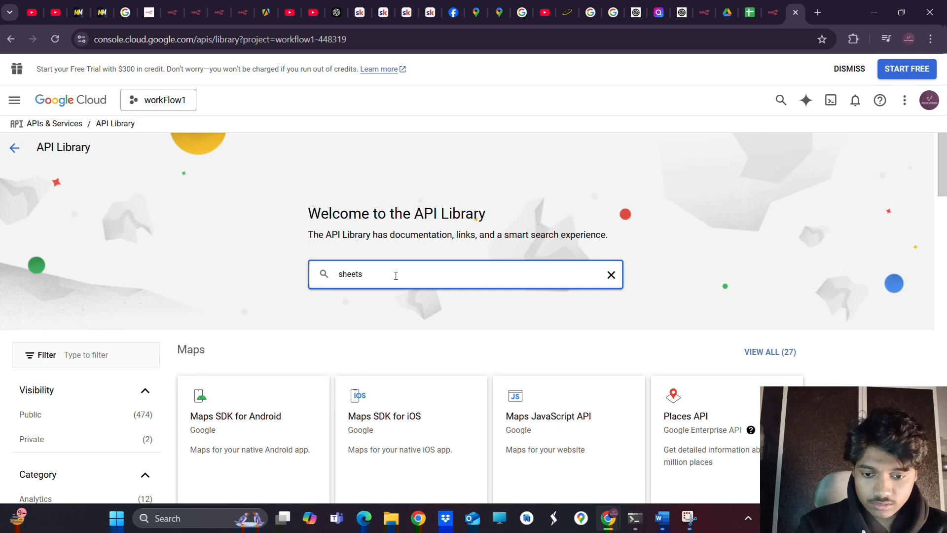
{"action": "key", "text": "Return"}
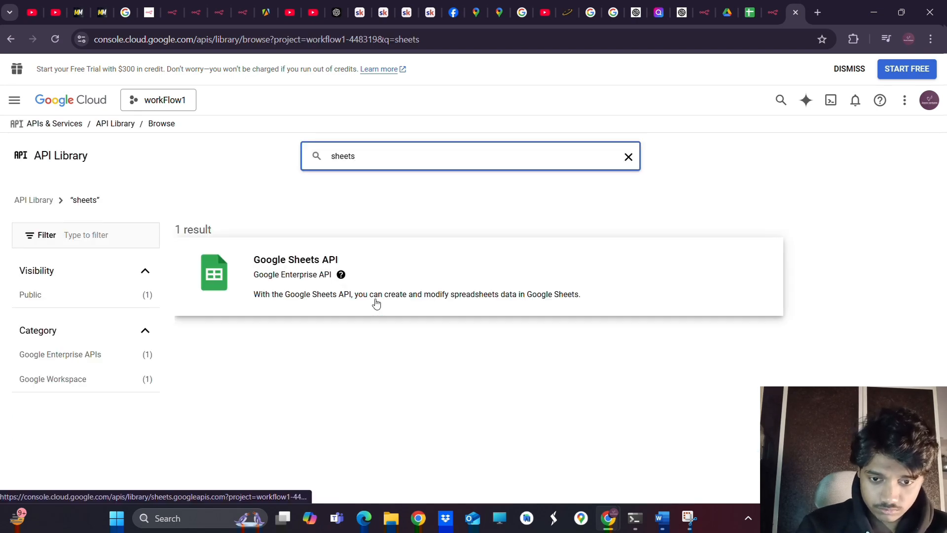
{"action": "left_click", "coordinate": [279, 268]}
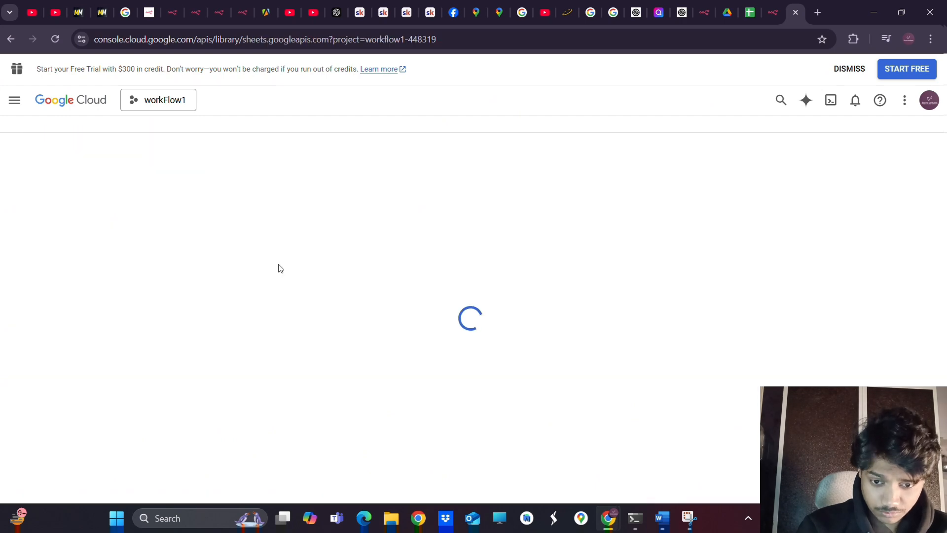
{"action": "left_click", "coordinate": [137, 256]}
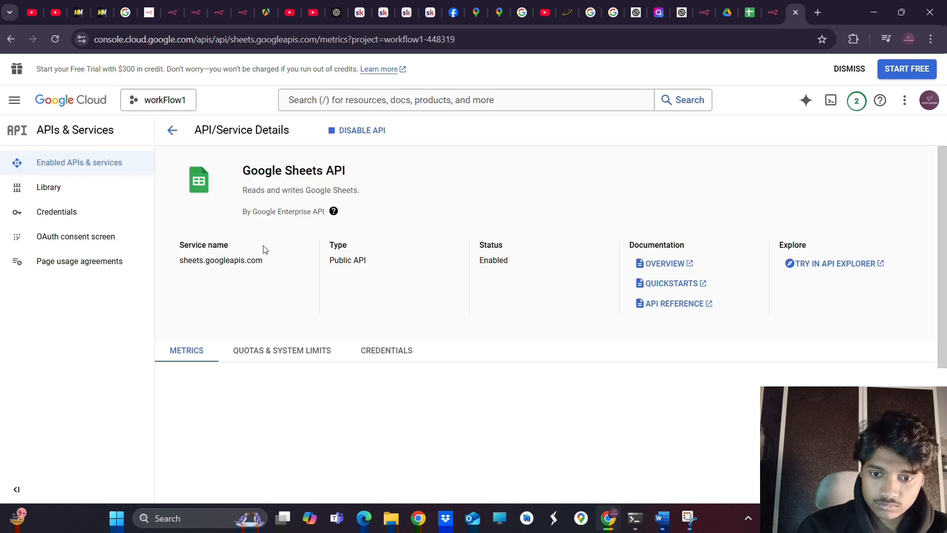
{"action": "left_click", "coordinate": [63, 244]}
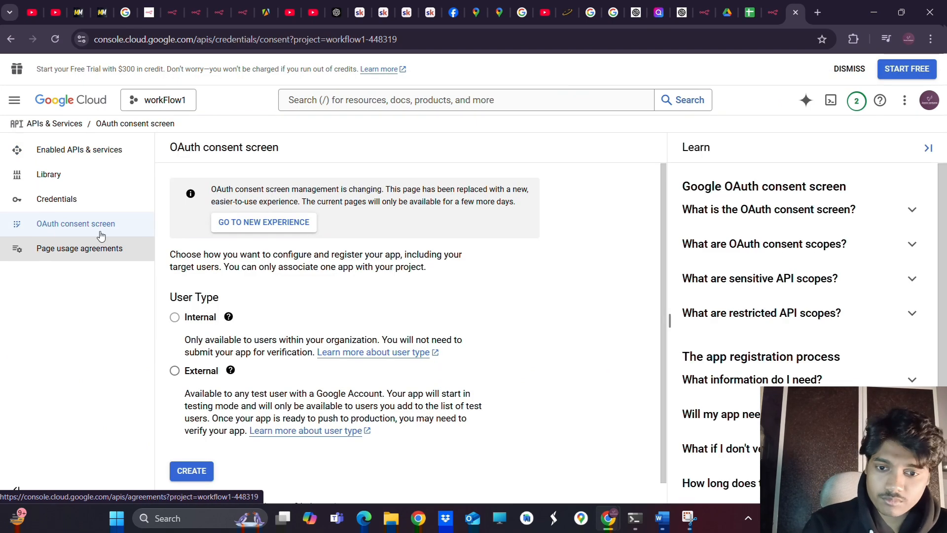
Choose External as the consent screen user type and create the registration
{"action": "left_click", "coordinate": [175, 372]}
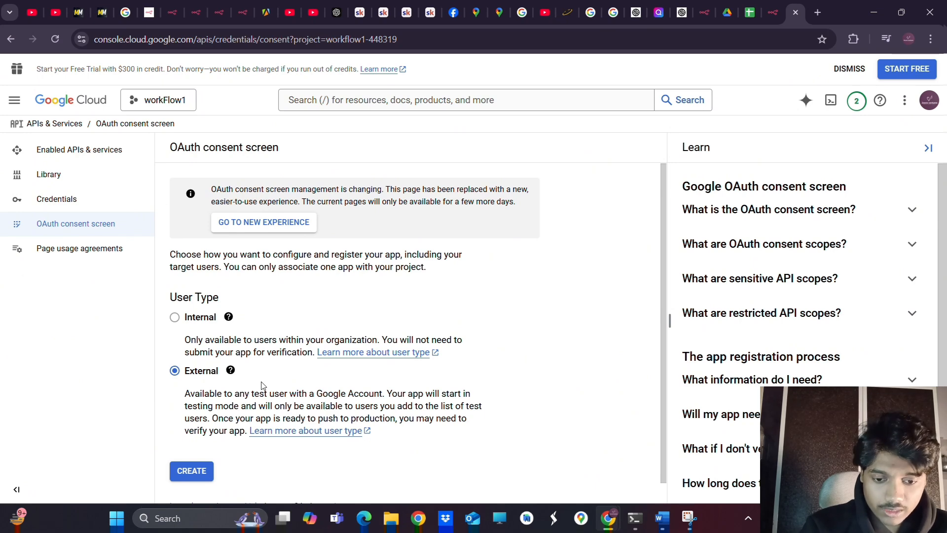
{"action": "left_click", "coordinate": [194, 471]}
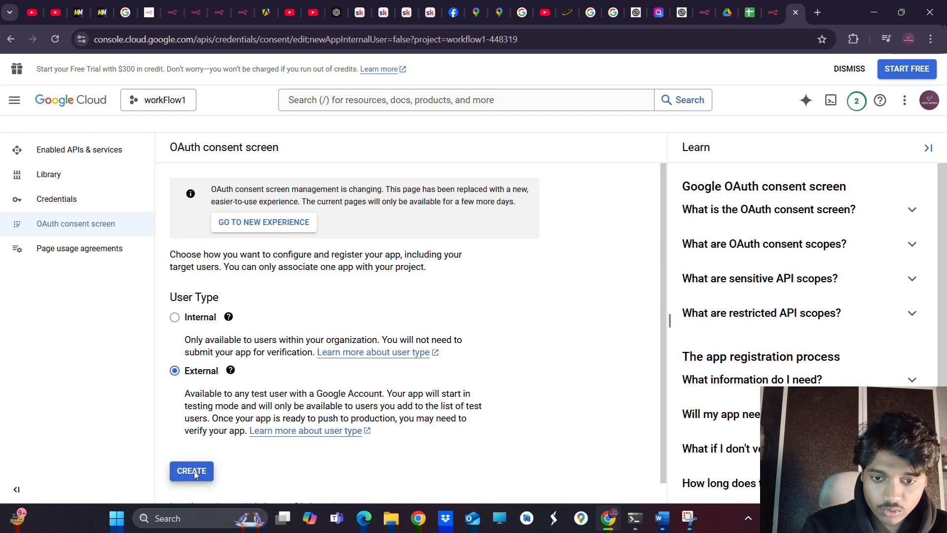
{"action": "scroll", "coordinate": [323, 307], "scroll_direction": "down", "scroll_amount": 4}
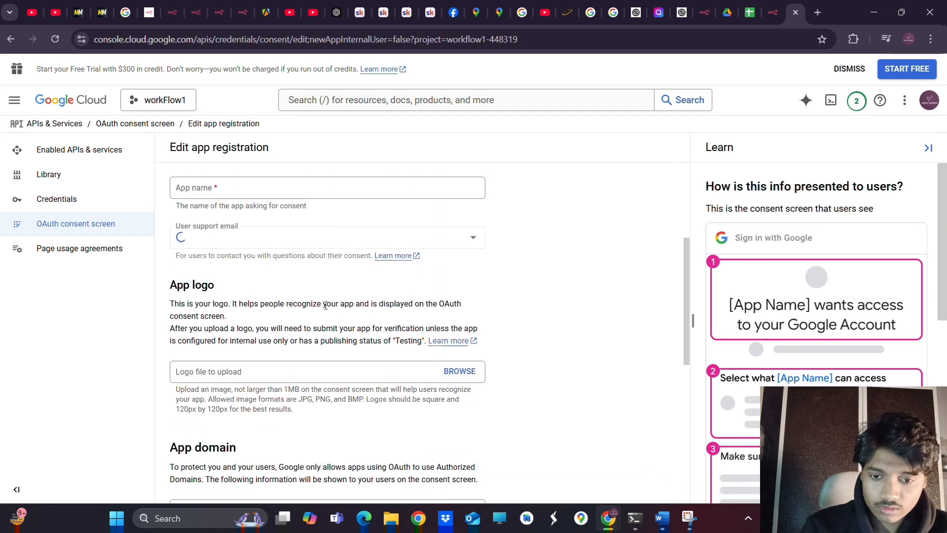
{"action": "scroll", "coordinate": [325, 305], "scroll_direction": "up", "scroll_amount": 2}
Name the app shopifyDemo and pick the signed-in account's address as support e-mail
{"action": "left_click", "coordinate": [244, 288]}
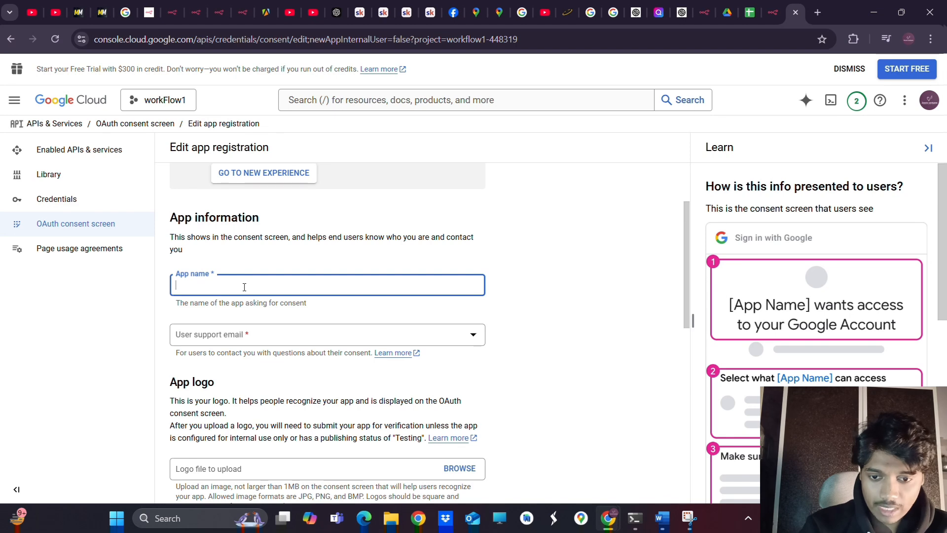
{"action": "scroll", "coordinate": [244, 287], "scroll_direction": "up", "scroll_amount": 1}
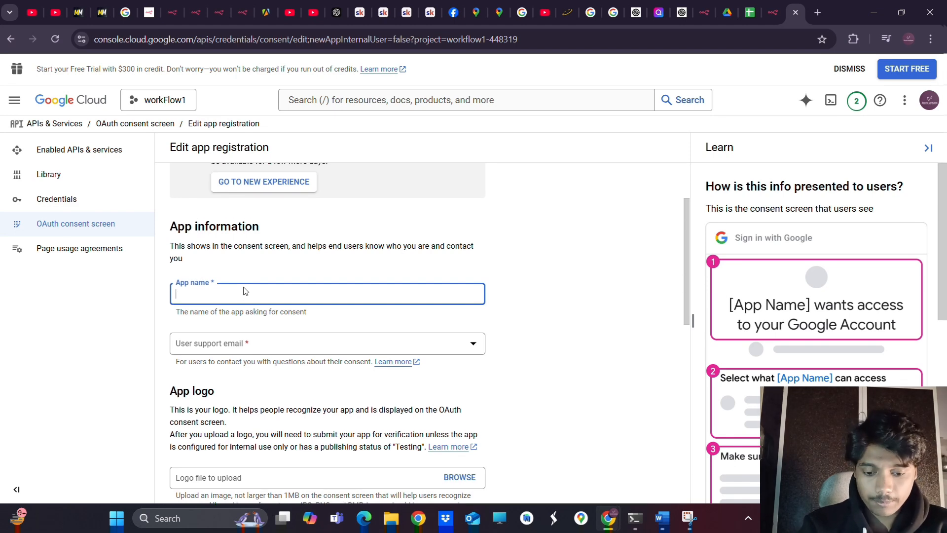
{"action": "type", "text": "opify"}
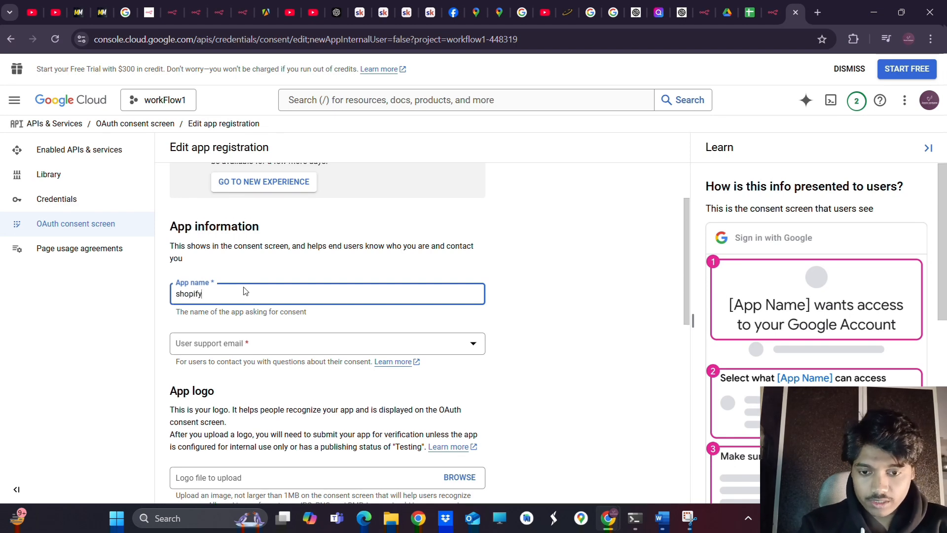
{"action": "type", "text": "Demo"}
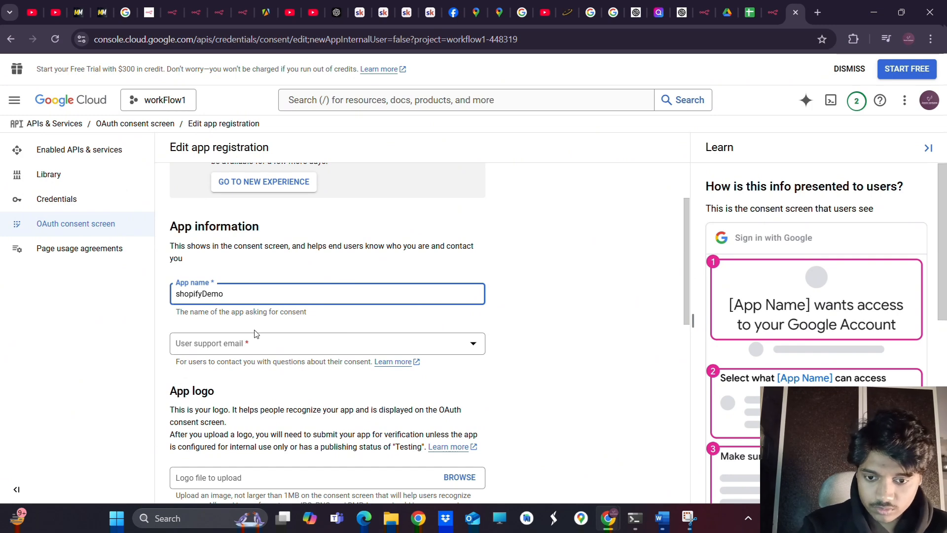
{"action": "left_click", "coordinate": [241, 344]}
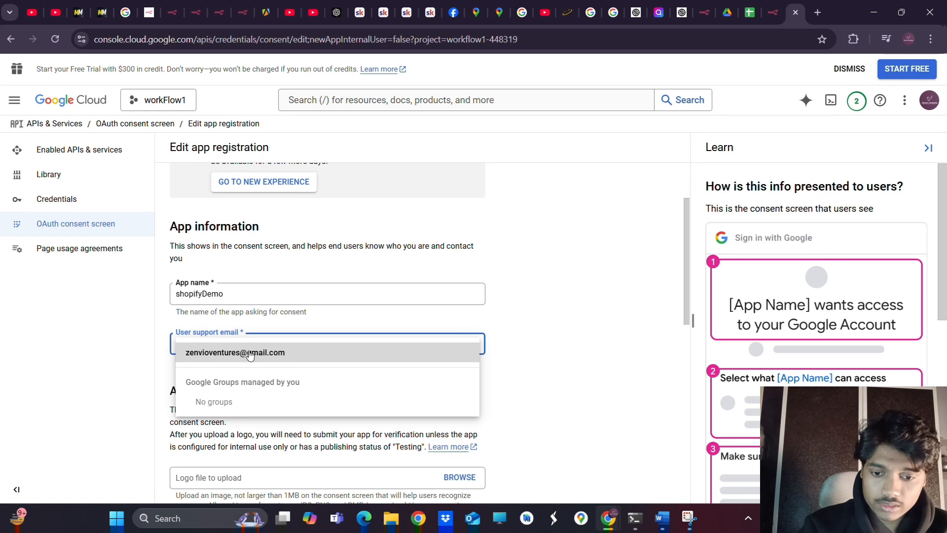
{"action": "left_click", "coordinate": [238, 354]}
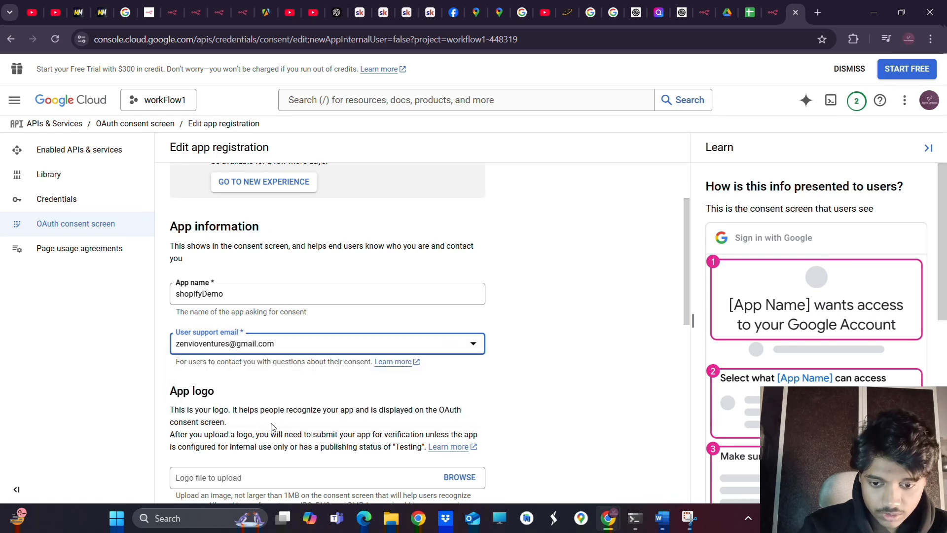
Enter the developer contact e-mail address and save the app information
{"action": "scroll", "coordinate": [272, 427], "scroll_direction": "down", "scroll_amount": 3}
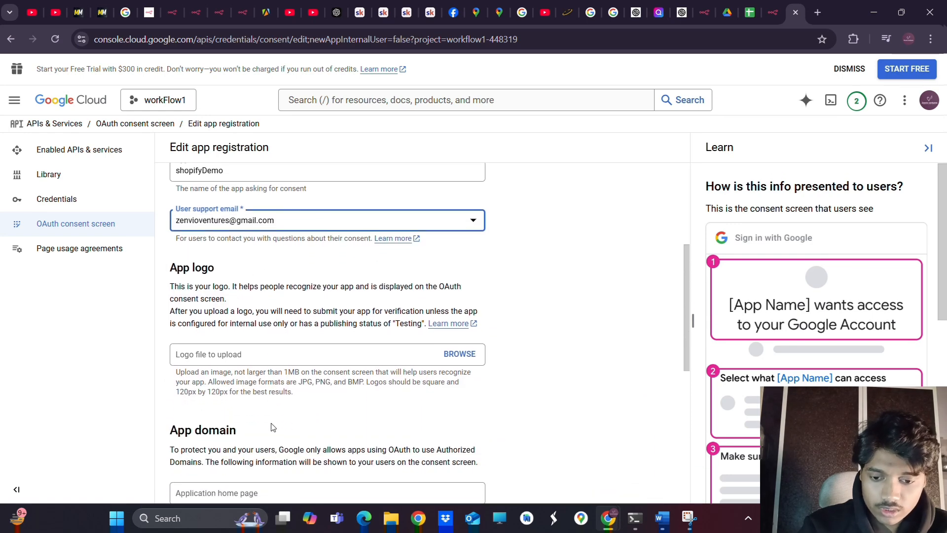
{"action": "scroll", "coordinate": [272, 427], "scroll_direction": "down", "scroll_amount": 3}
{"action": "scroll", "coordinate": [272, 427], "scroll_direction": "down", "scroll_amount": 4}
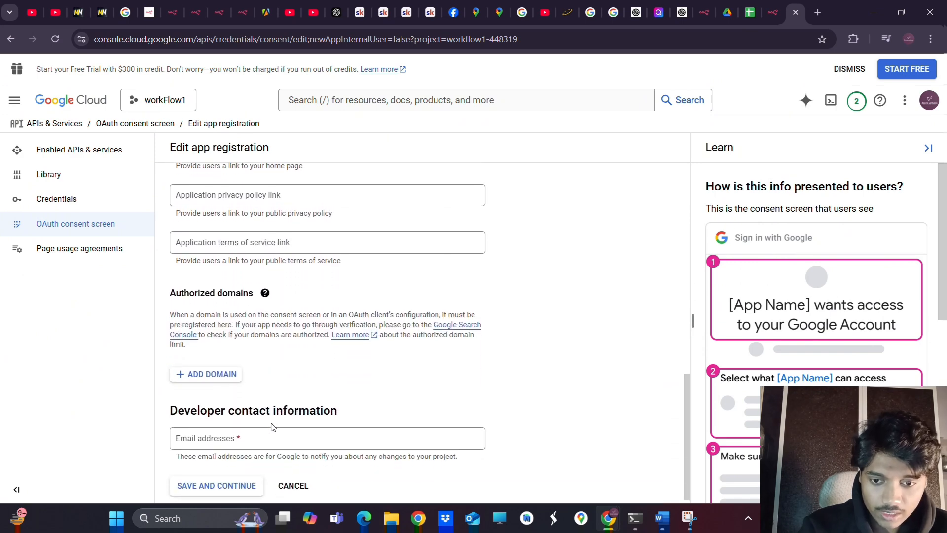
{"action": "scroll", "coordinate": [272, 427], "scroll_direction": "down", "scroll_amount": 1}
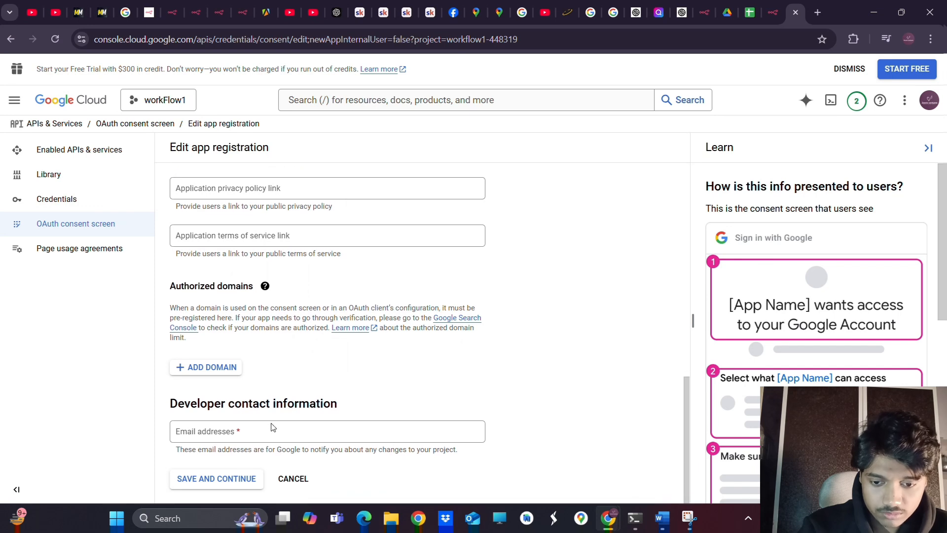
{"action": "left_click_drag", "start_coordinate": [168, 405], "coordinate": [366, 409]}
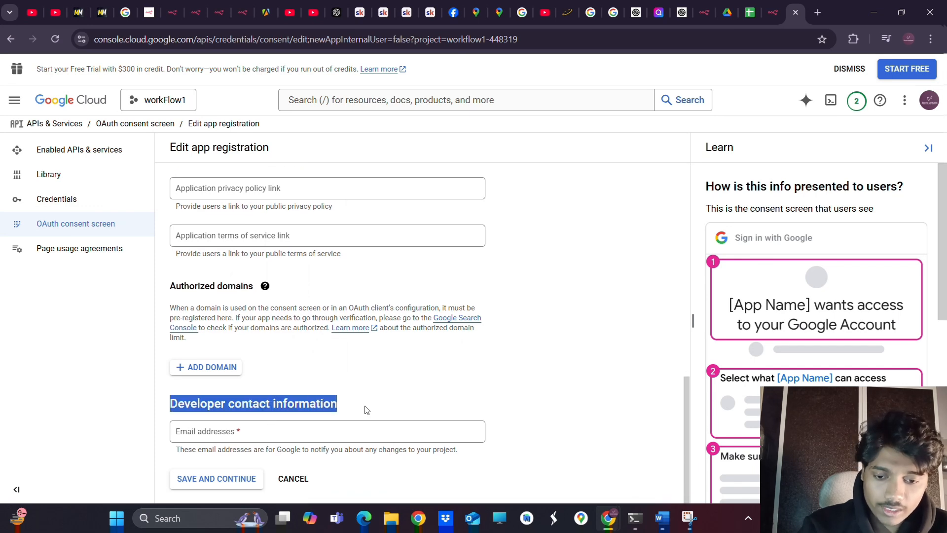
{"action": "left_click", "coordinate": [222, 437]}
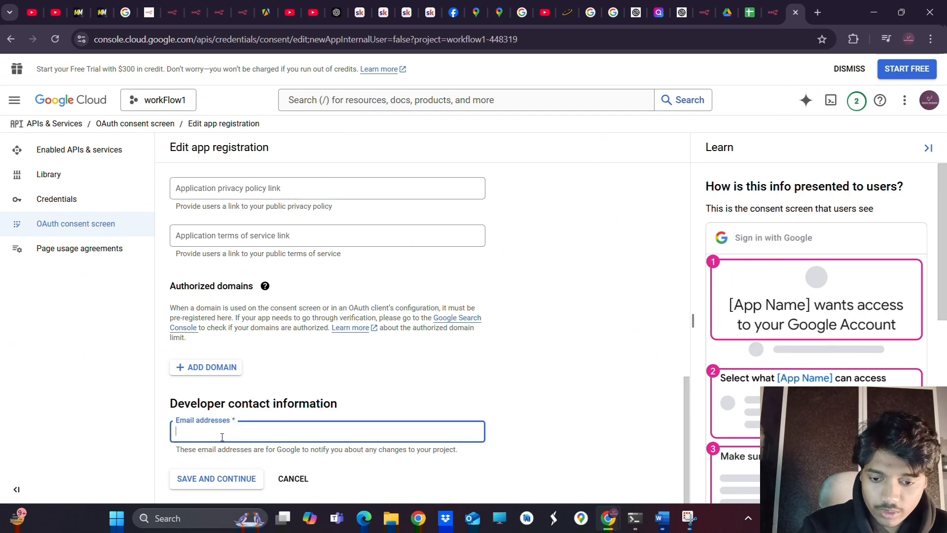
{"action": "type", "text": "j"}
{"action": "key", "text": "Return"}
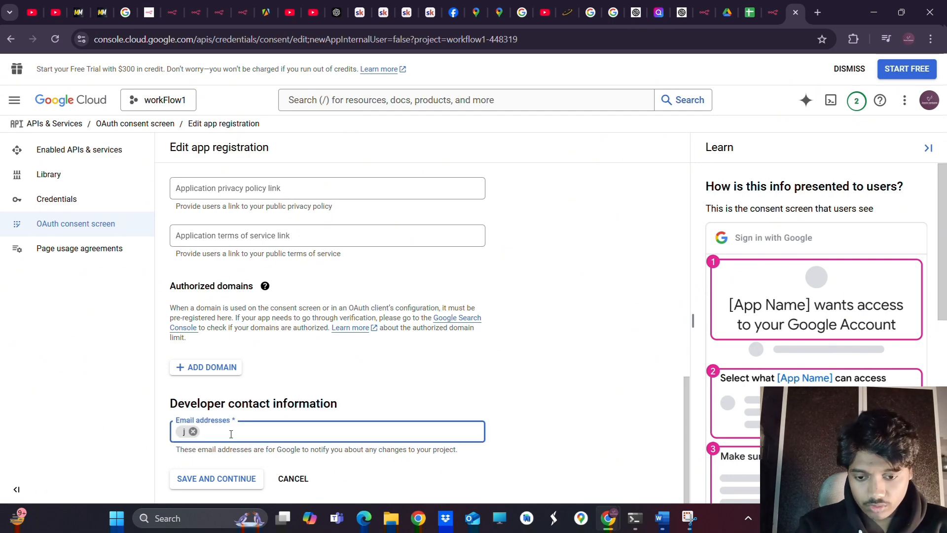
{"action": "left_click", "coordinate": [193, 432]}
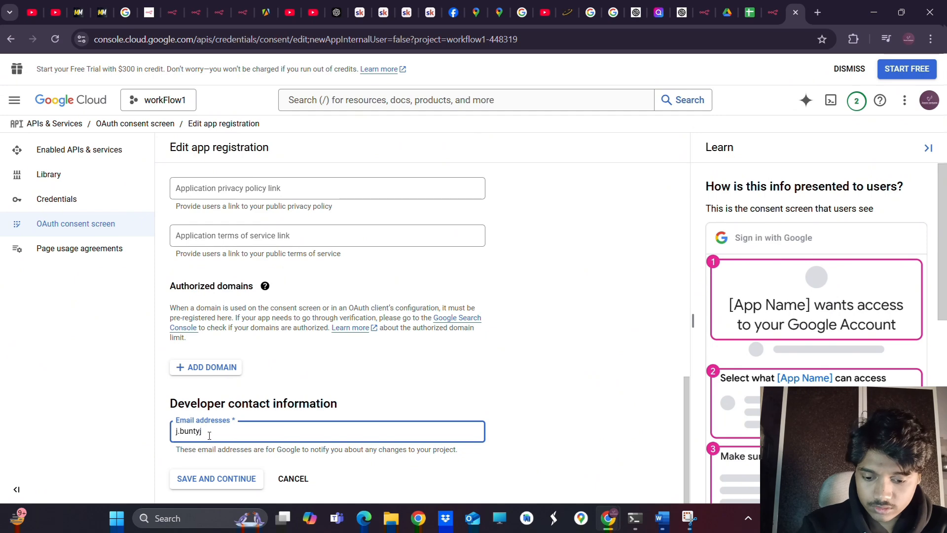
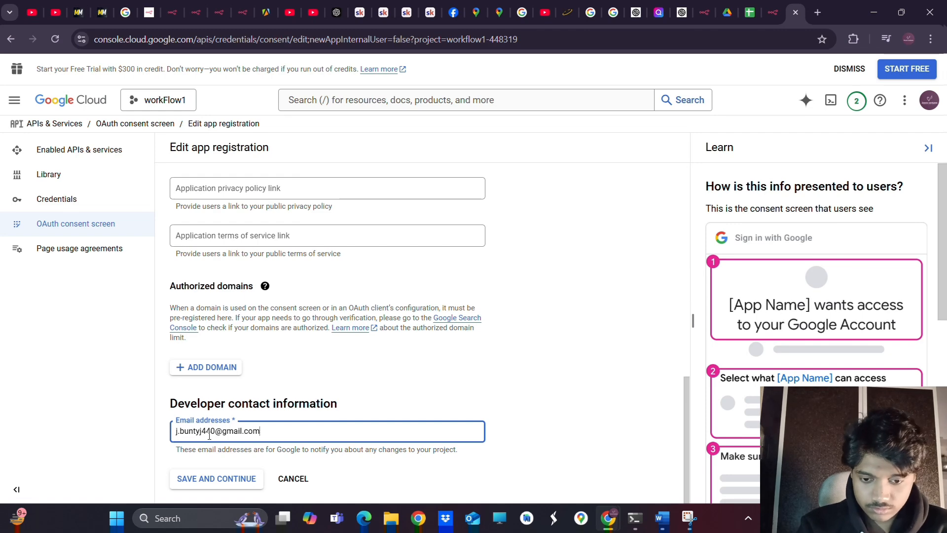
{"action": "left_click", "coordinate": [209, 481]}
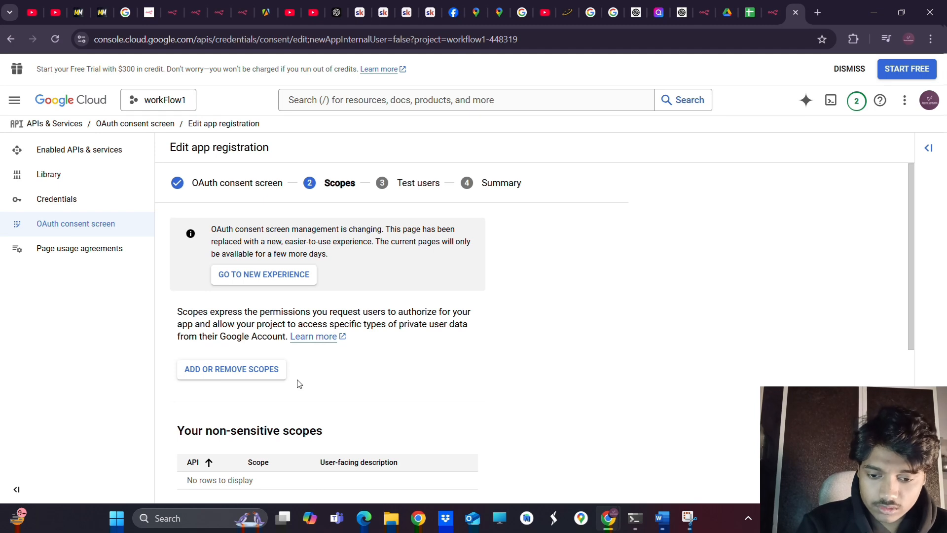
Skip the Scopes step and add the Gmail account's e-mail address as a test user
{"action": "scroll", "coordinate": [298, 383], "scroll_direction": "down", "scroll_amount": 5}
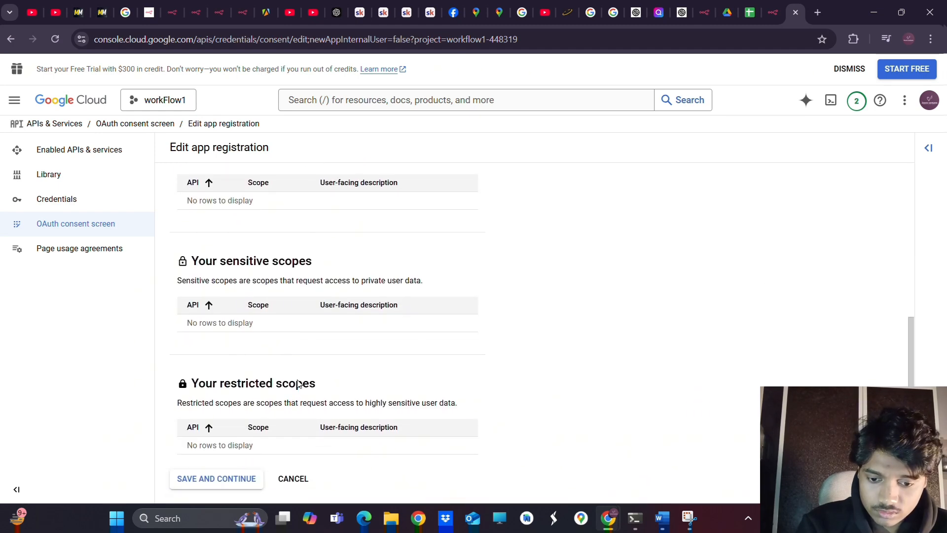
{"action": "left_click", "coordinate": [216, 484]}
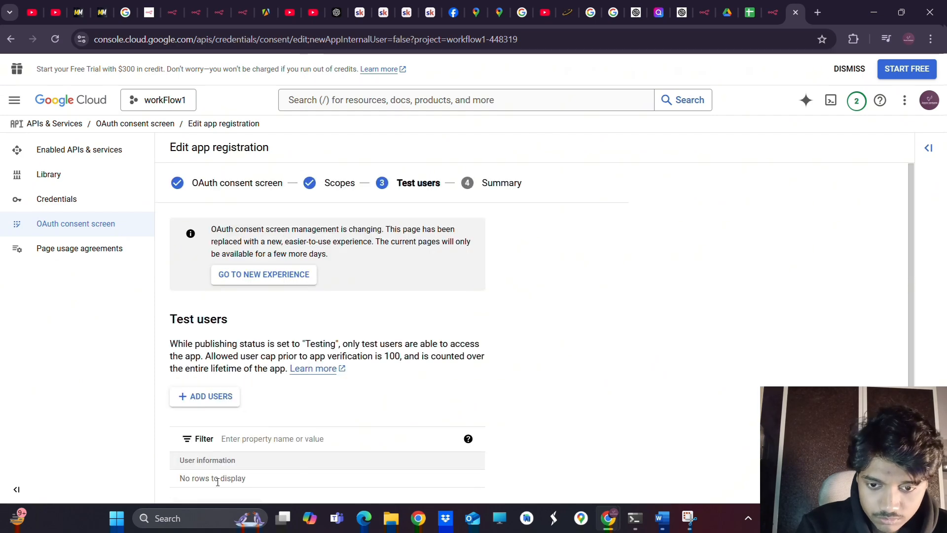
{"action": "scroll", "coordinate": [297, 402], "scroll_direction": "down", "scroll_amount": 1}
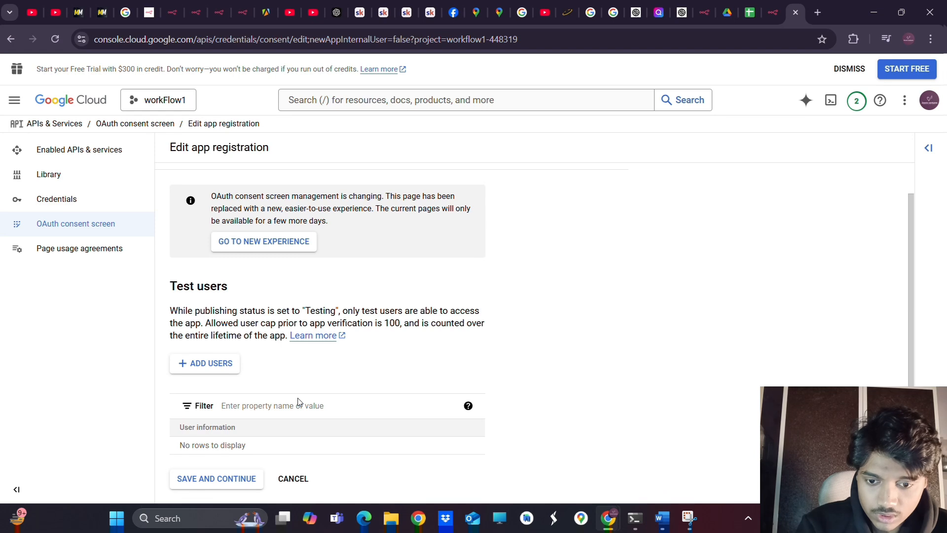
{"action": "left_click", "coordinate": [210, 365]}
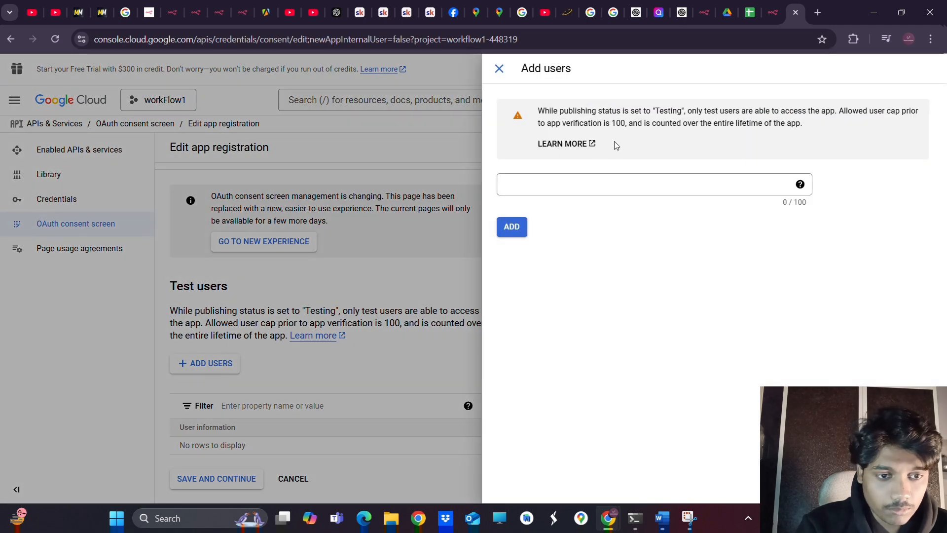
{"action": "left_click", "coordinate": [542, 186]}
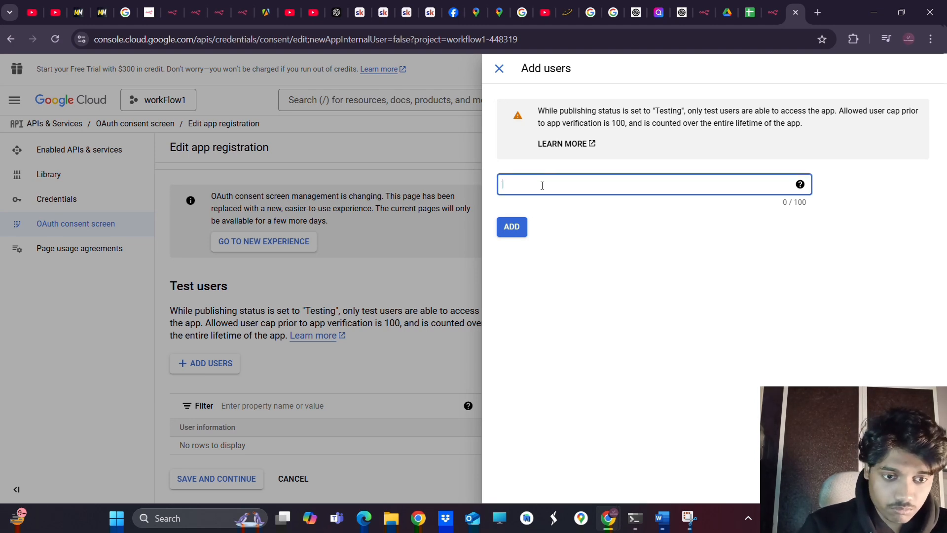
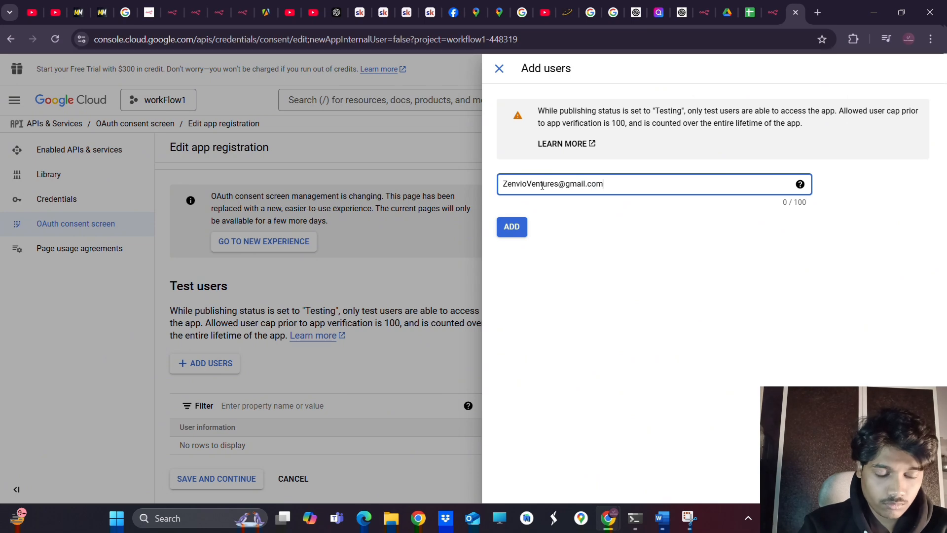
{"action": "left_click", "coordinate": [511, 228]}
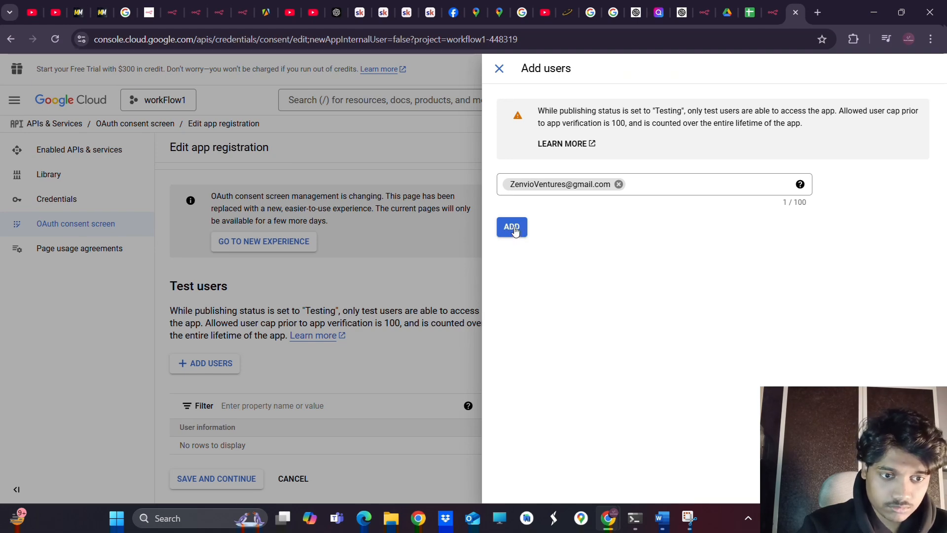
{"action": "left_click", "coordinate": [513, 228]}
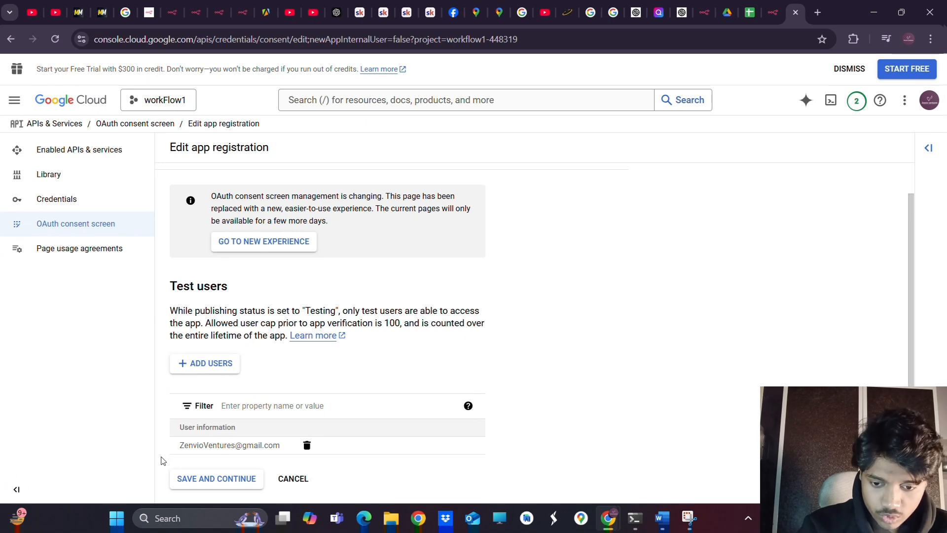
Save the test users, dismiss the ineligible accounts notice, and return to the consent screen dashboard
{"action": "left_click", "coordinate": [205, 483]}
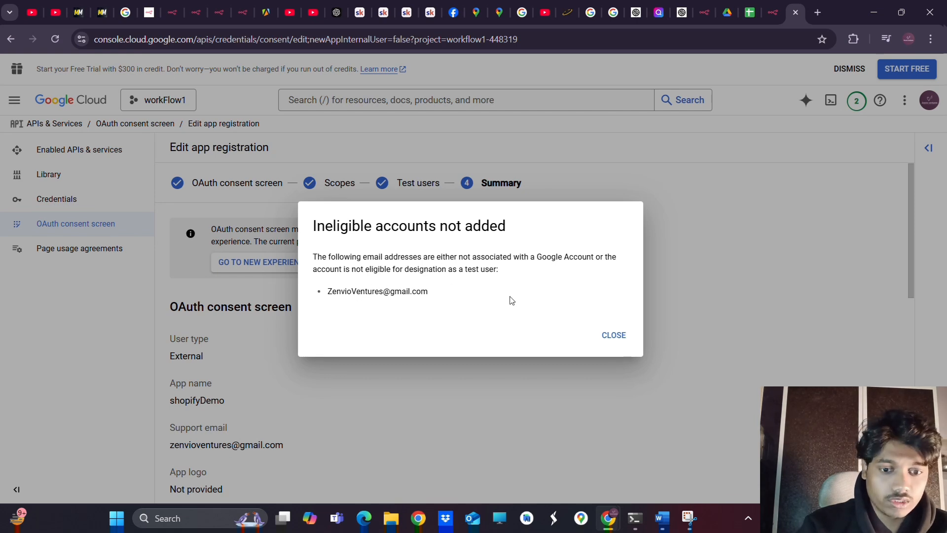
{"action": "left_click", "coordinate": [614, 336]}
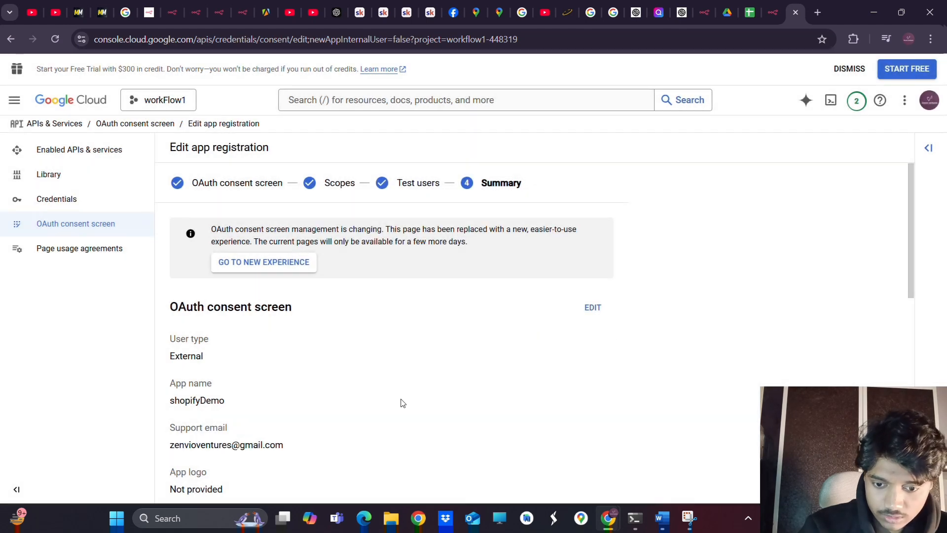
{"action": "scroll", "coordinate": [402, 403], "scroll_direction": "down", "scroll_amount": 6}
{"action": "scroll", "coordinate": [402, 403], "scroll_direction": "up", "scroll_amount": 8}
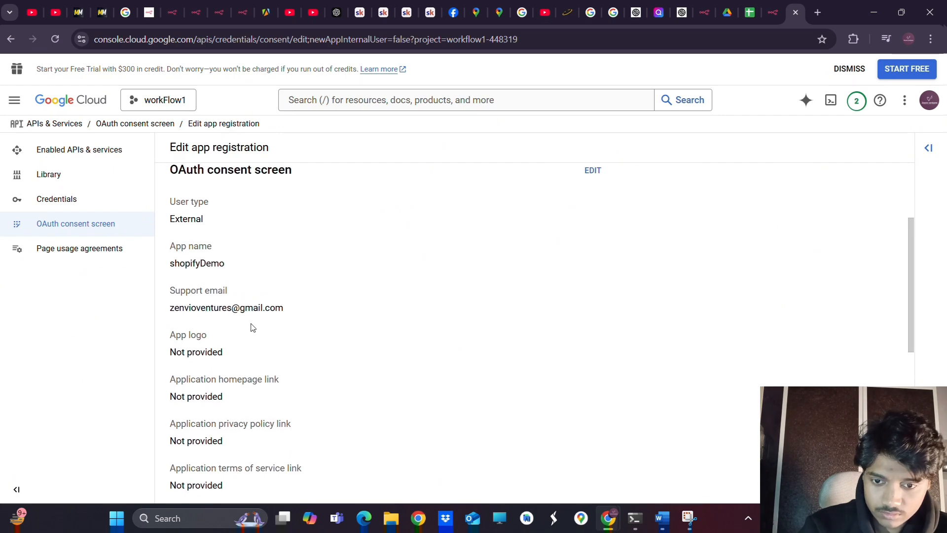
{"action": "left_click_drag", "start_coordinate": [169, 312], "coordinate": [290, 314]}
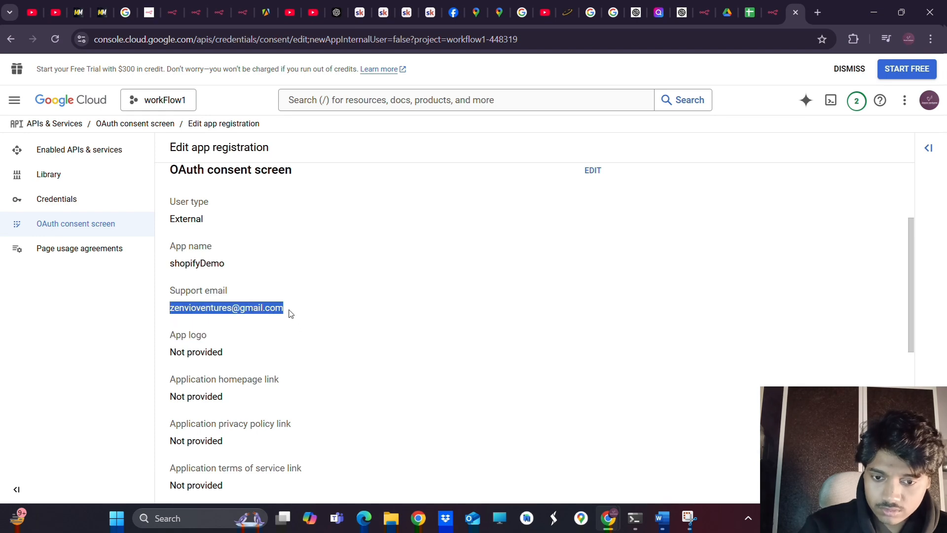
{"action": "scroll", "coordinate": [290, 313], "scroll_direction": "down", "scroll_amount": 10}
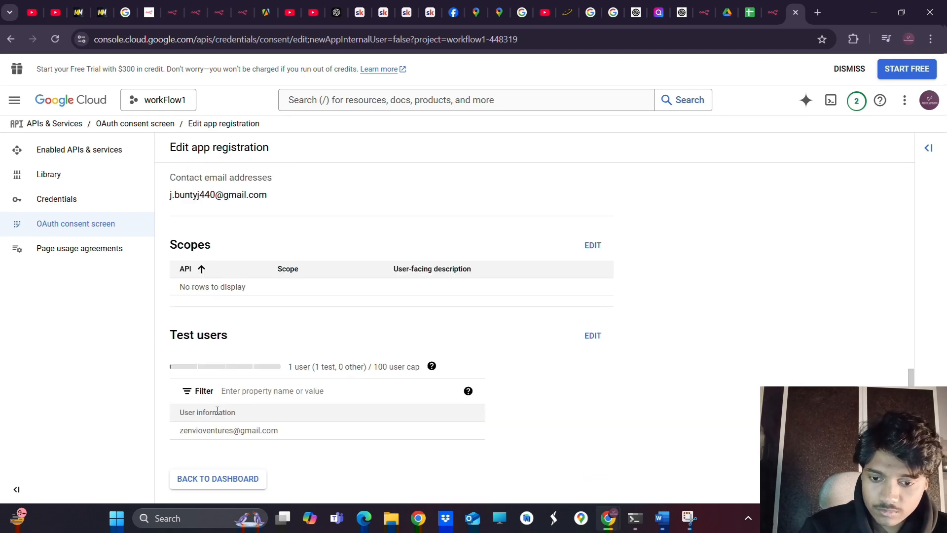
{"action": "left_click", "coordinate": [195, 478]}
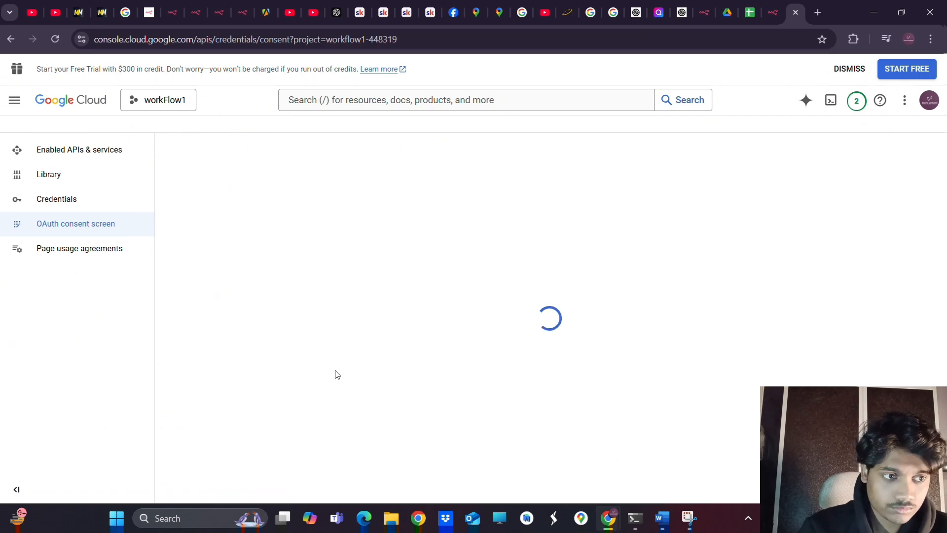
Check the signed-in Chrome profile, then go to the workFlow1 Credentials page
{"action": "scroll", "coordinate": [336, 374], "scroll_direction": "down", "scroll_amount": 8}
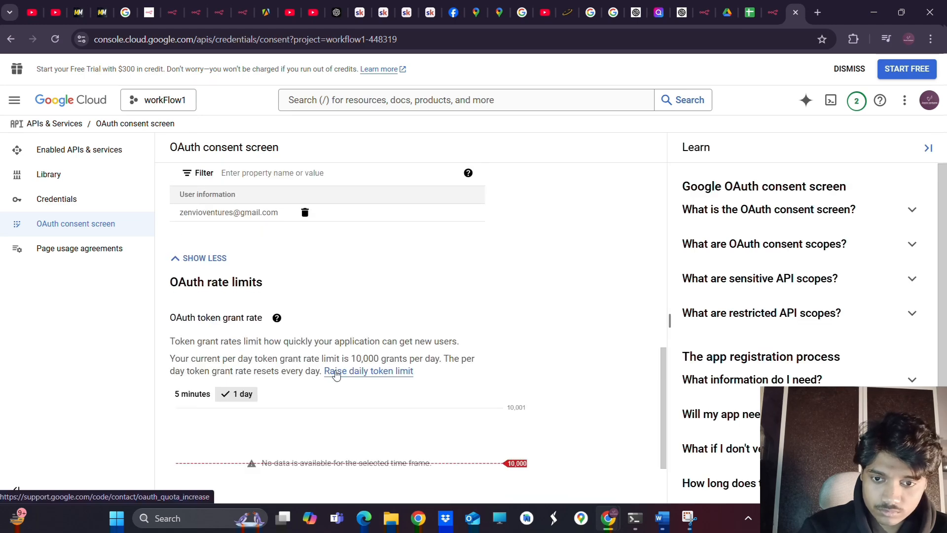
{"action": "scroll", "coordinate": [307, 298], "scroll_direction": "up", "scroll_amount": 2}
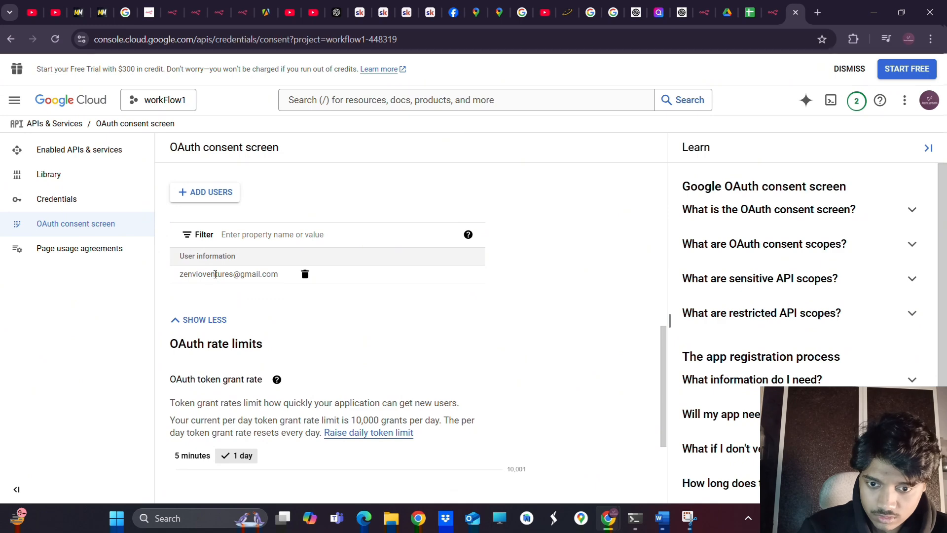
{"action": "left_click_drag", "start_coordinate": [202, 274], "coordinate": [216, 274]}
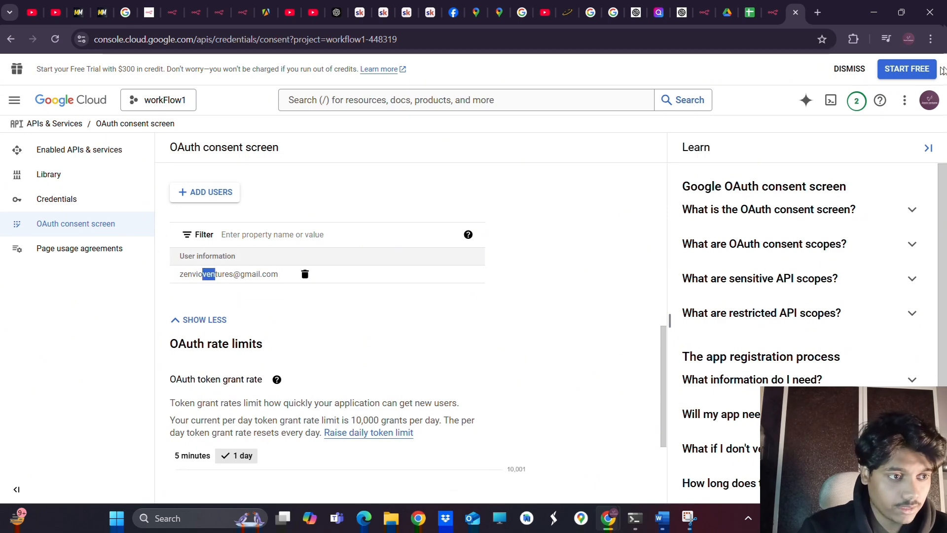
{"action": "left_click", "coordinate": [910, 39]}
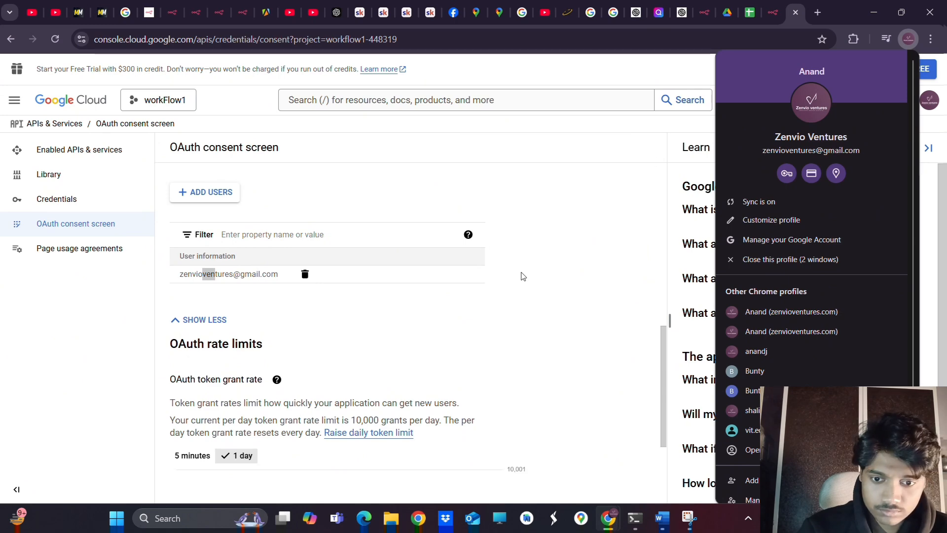
{"action": "left_click", "coordinate": [522, 275]}
{"action": "scroll", "coordinate": [523, 276], "scroll_direction": "up", "scroll_amount": 2}
{"action": "scroll", "coordinate": [522, 277], "scroll_direction": "up", "scroll_amount": 6}
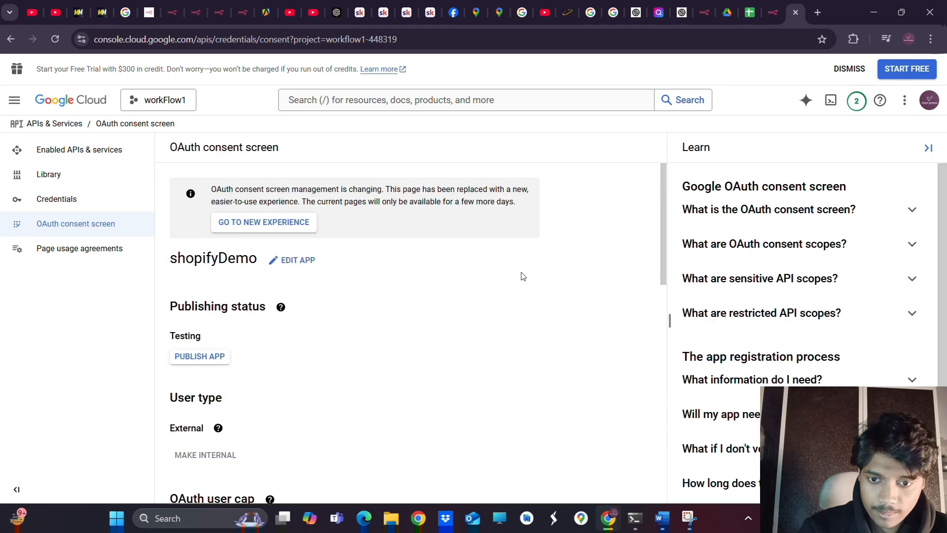
{"action": "scroll", "coordinate": [522, 275], "scroll_direction": "down", "scroll_amount": 10}
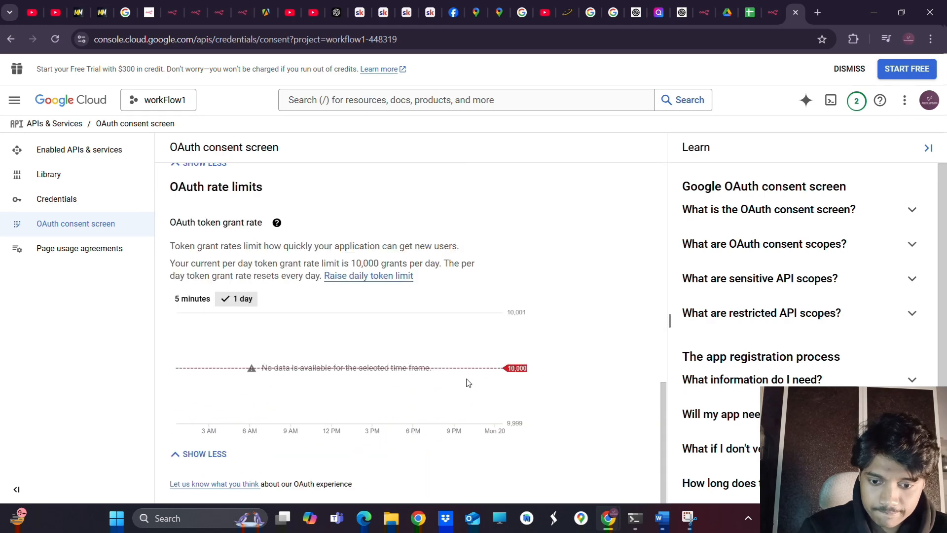
{"action": "scroll", "coordinate": [467, 383], "scroll_direction": "up", "scroll_amount": 2}
{"action": "scroll", "coordinate": [467, 382], "scroll_direction": "up", "scroll_amount": 10}
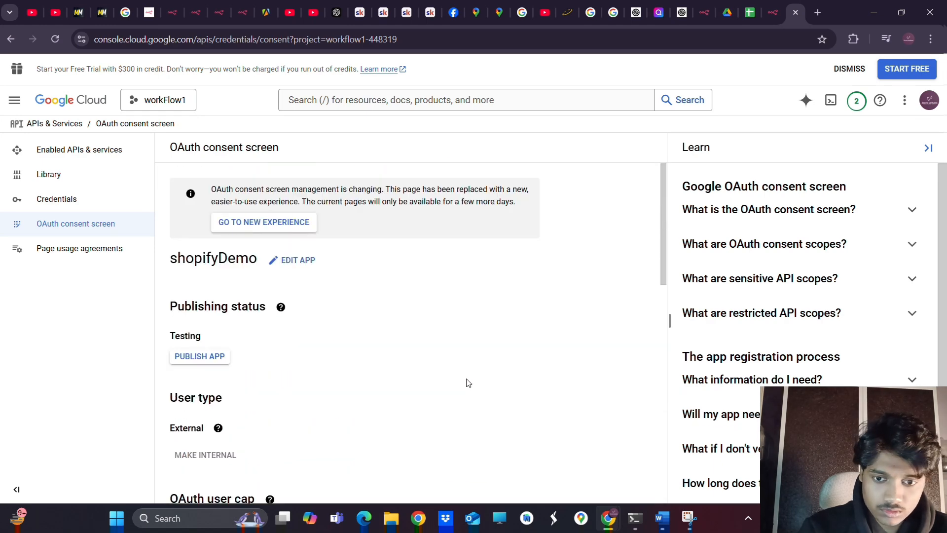
{"action": "scroll", "coordinate": [467, 383], "scroll_direction": "down", "scroll_amount": 10}
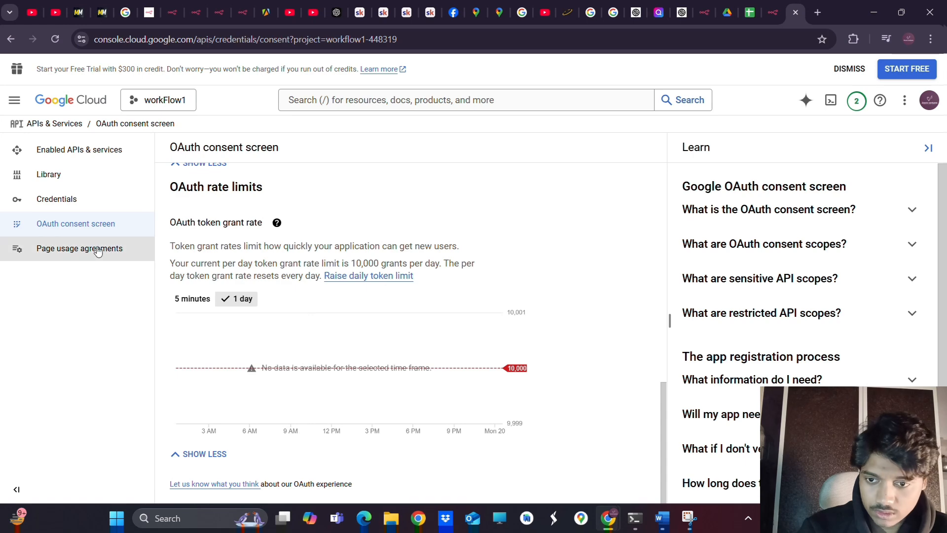
{"action": "left_click", "coordinate": [72, 198]}
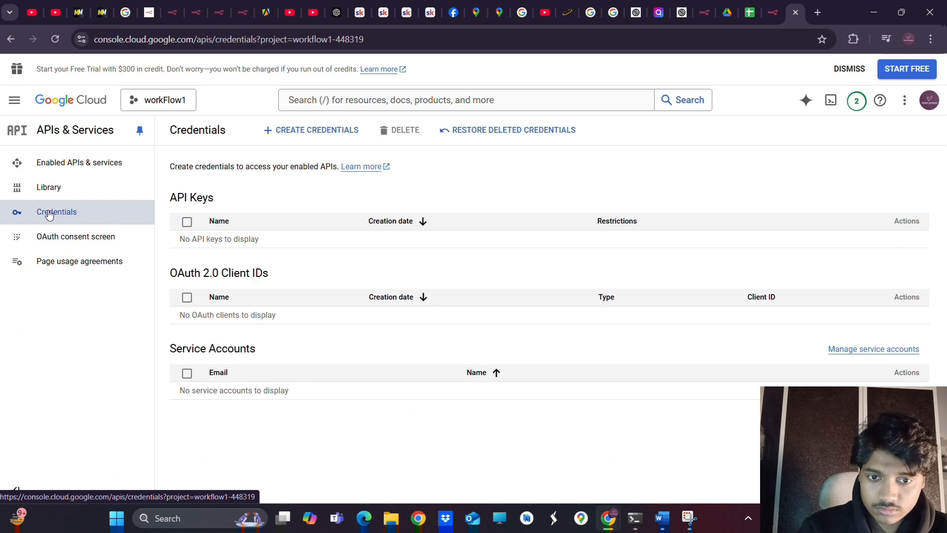
Start a Web application OAuth client ID named Web client 1 and add a redirect URI entry
{"action": "left_click", "coordinate": [299, 132]}
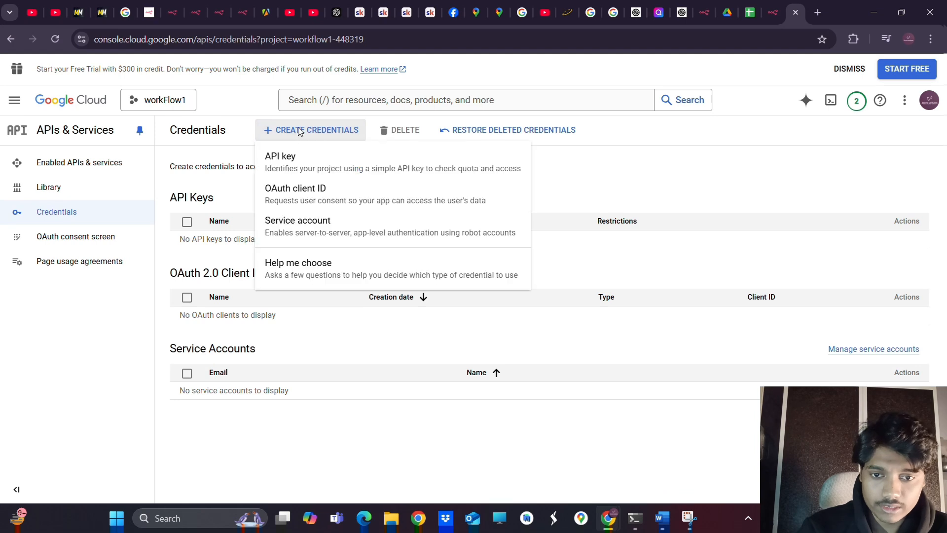
{"action": "left_click", "coordinate": [304, 191]}
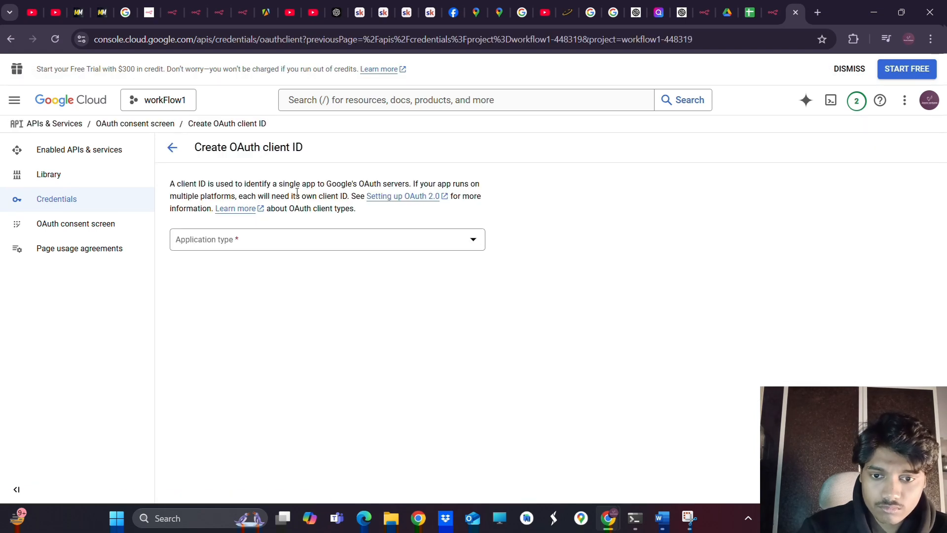
{"action": "left_click", "coordinate": [274, 251]}
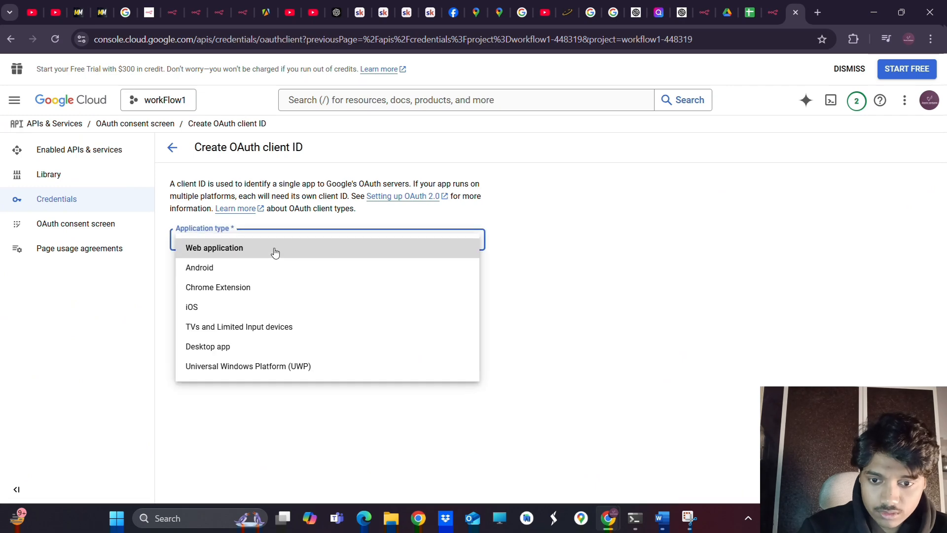
{"action": "left_click", "coordinate": [261, 251]}
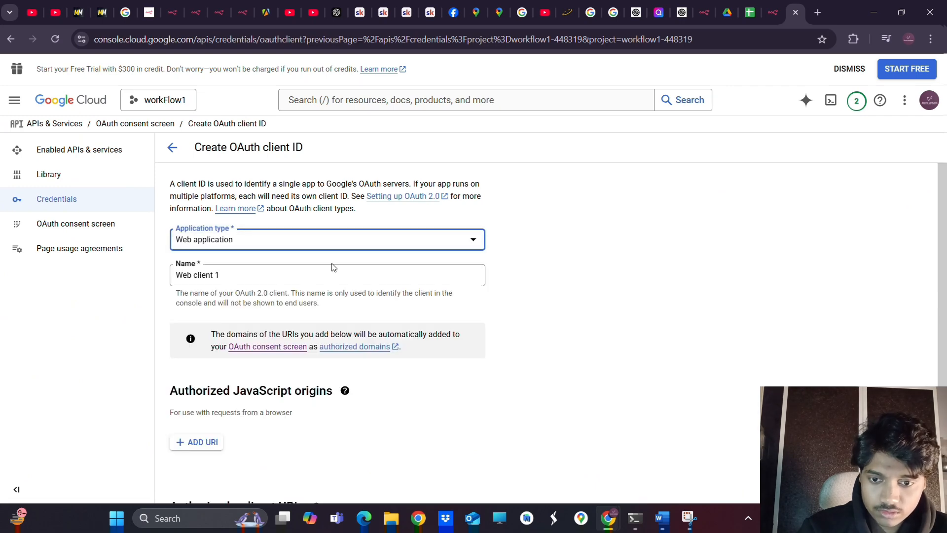
{"action": "left_click", "coordinate": [298, 270]}
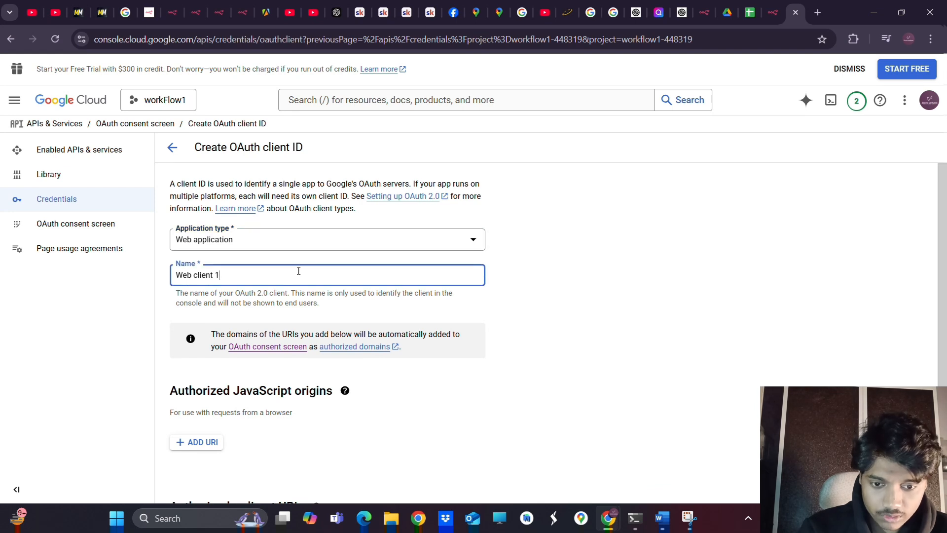
{"action": "scroll", "coordinate": [298, 271], "scroll_direction": "down", "scroll_amount": 2}
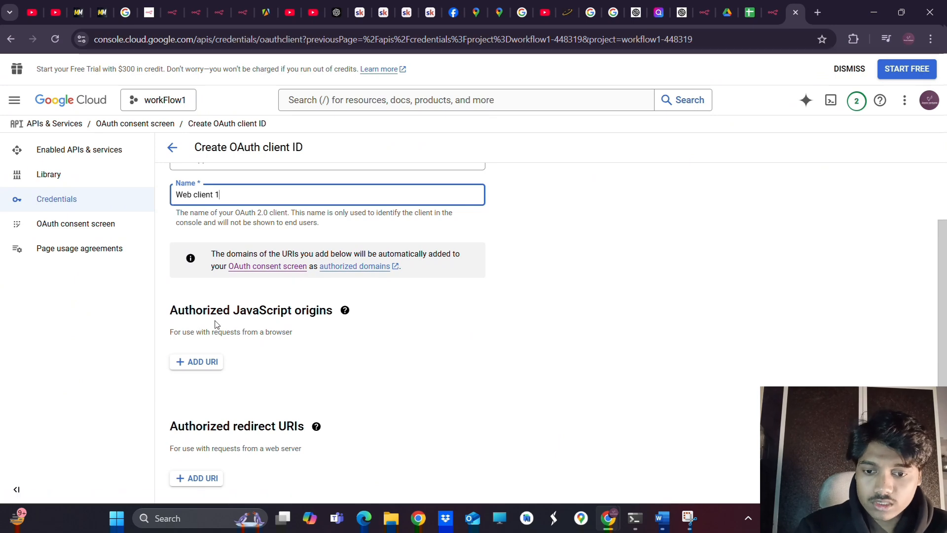
{"action": "scroll", "coordinate": [286, 372], "scroll_direction": "down", "scroll_amount": 1}
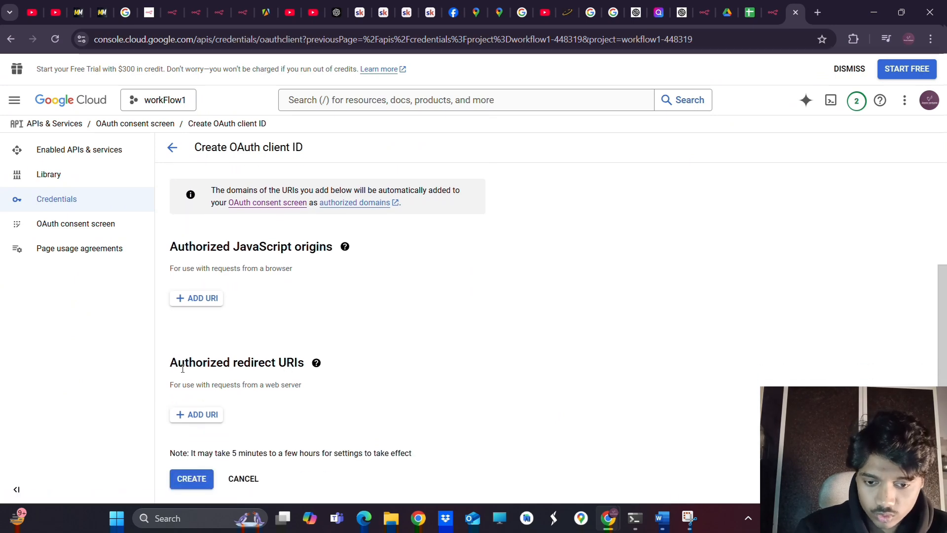
{"action": "left_click", "coordinate": [198, 415]}
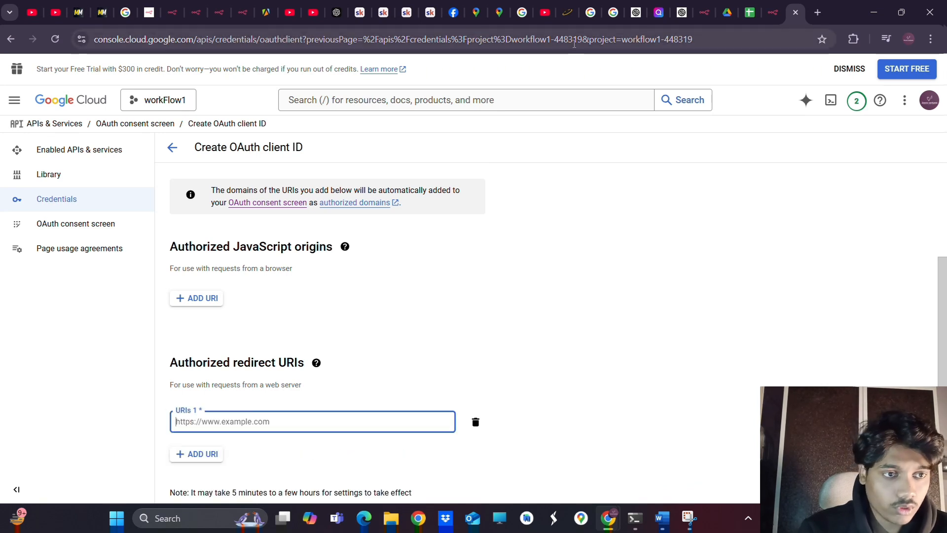
Copy the OAuth Redirect URL from n8n's Google Sheets credential into the clipboard
{"action": "left_click", "coordinate": [770, 15]}
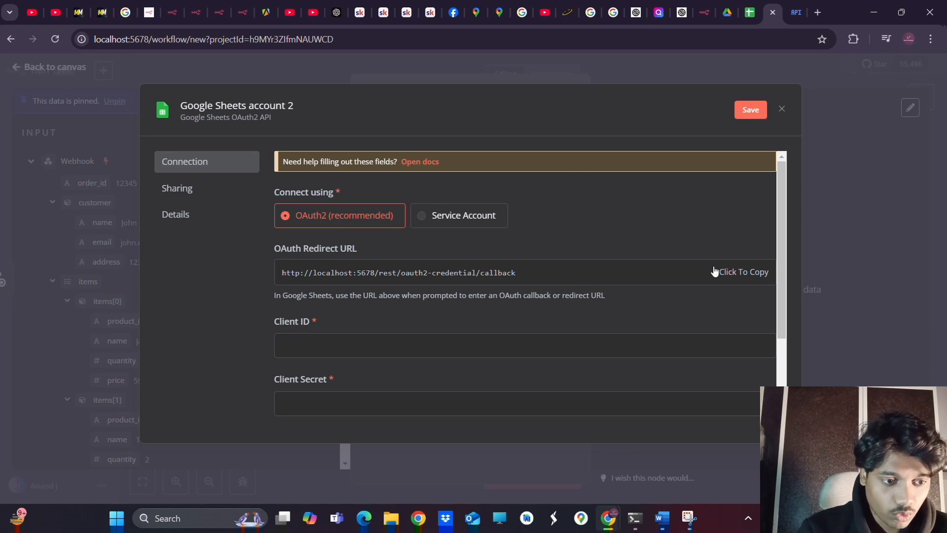
{"action": "left_click", "coordinate": [727, 276]}
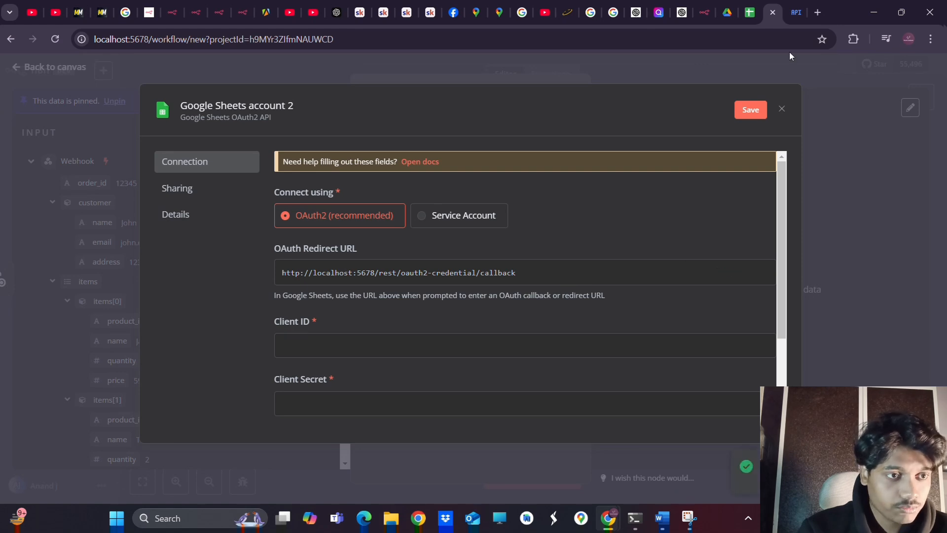
{"action": "left_click", "coordinate": [796, 12]}
{"action": "left_click", "coordinate": [221, 419]}
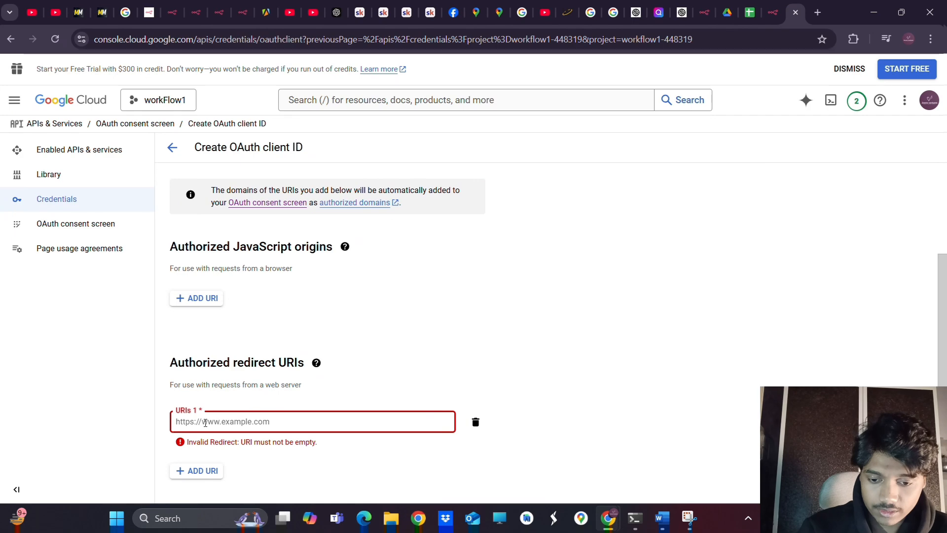
Paste n8n's localhost callback as redirect URI, create the client, and copy its client ID
{"action": "key", "text": "ctrl+v"}
{"action": "scroll", "coordinate": [358, 436], "scroll_direction": "down", "scroll_amount": 1}
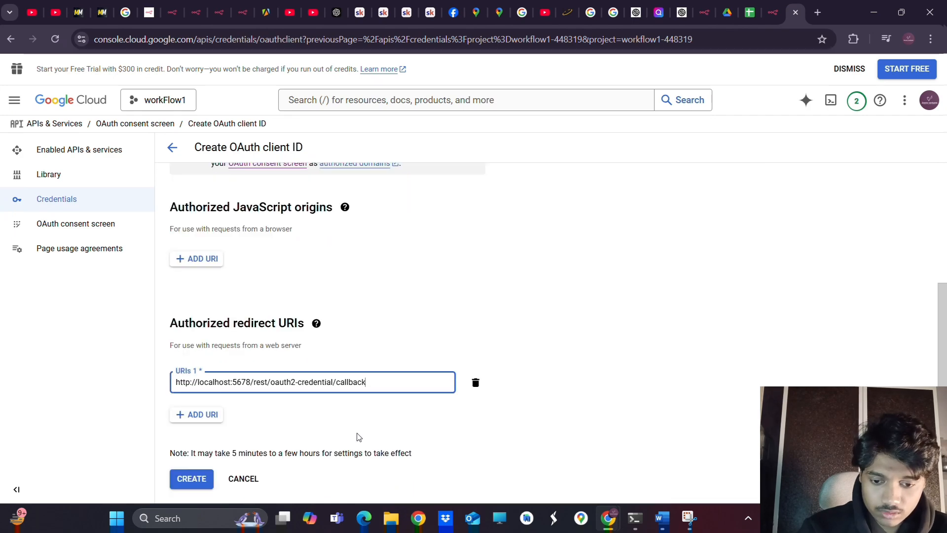
{"action": "left_click", "coordinate": [187, 482]}
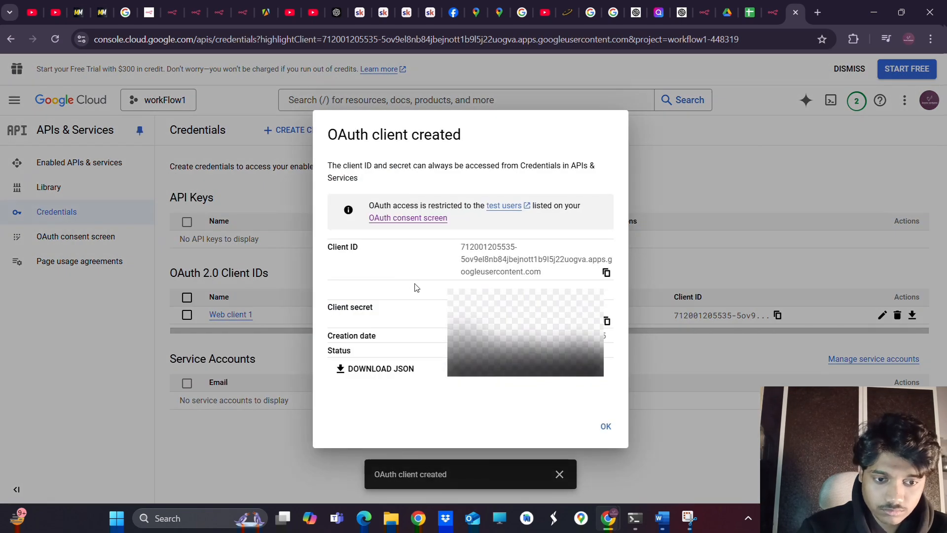
{"action": "left_click", "coordinate": [606, 274]}
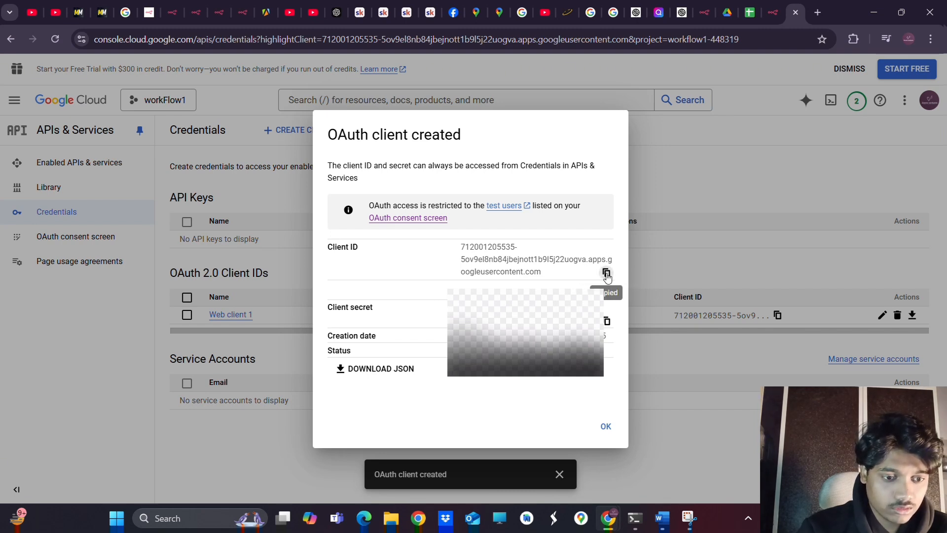
Paste the client ID and client secret into the n8n credential and start Google sign-in
{"action": "left_click", "coordinate": [768, 16]}
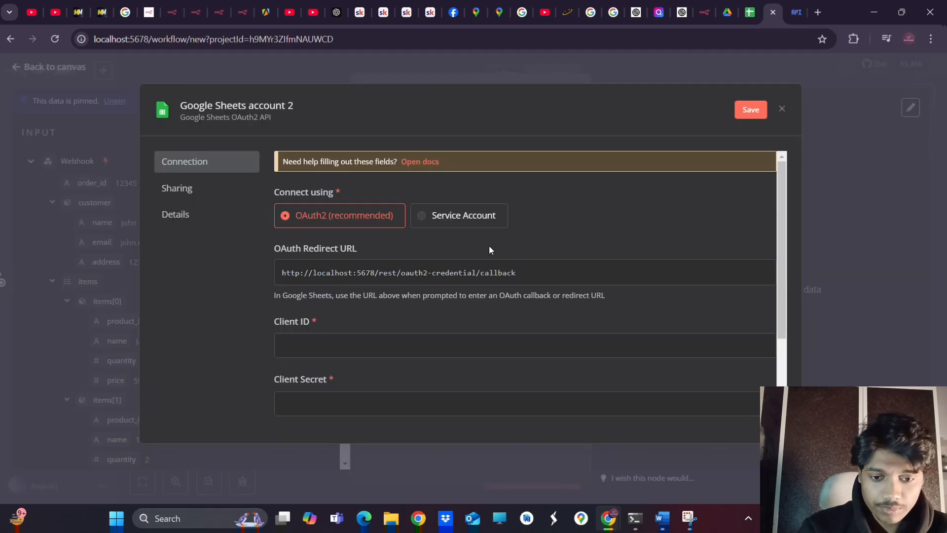
{"action": "left_click", "coordinate": [346, 354]}
{"action": "key", "text": "ctrl+v"}
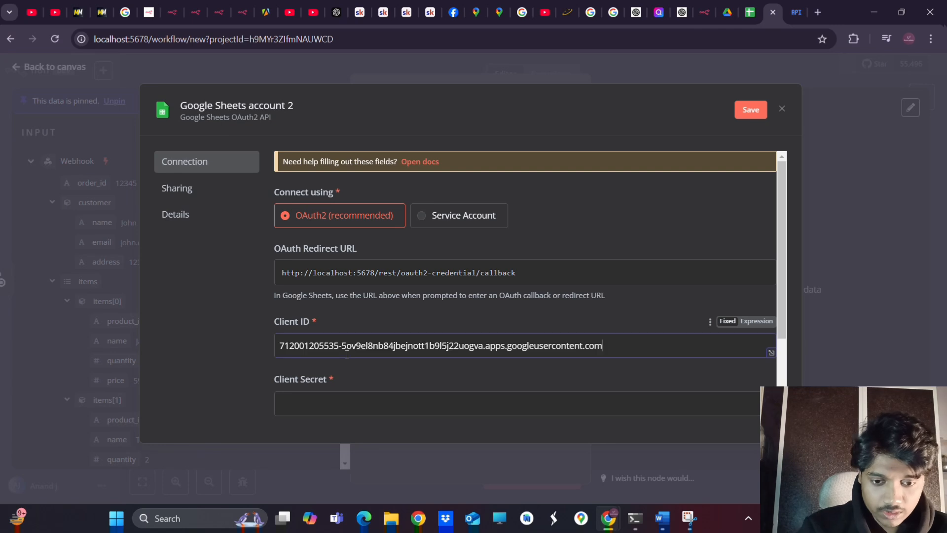
{"action": "left_click", "coordinate": [795, 15]}
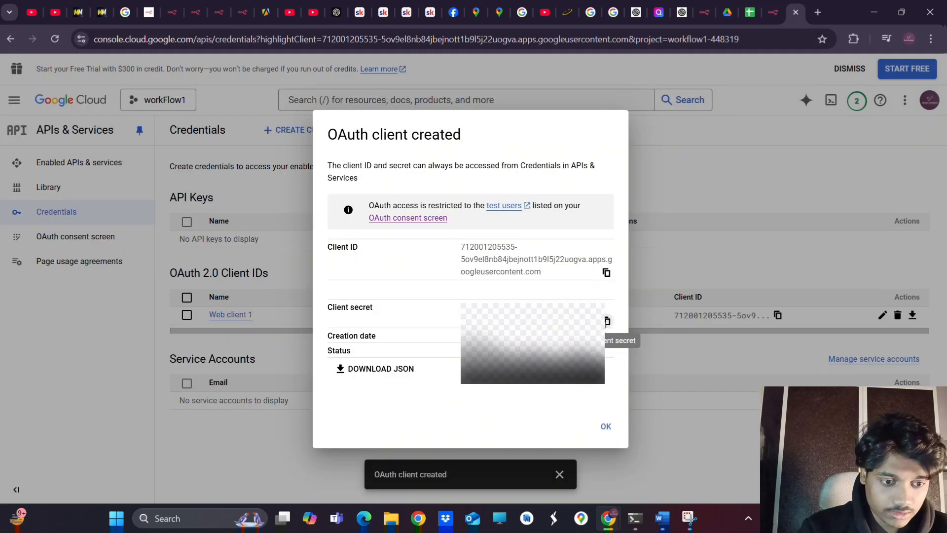
{"action": "left_click", "coordinate": [607, 321]}
{"action": "left_click", "coordinate": [772, 12]}
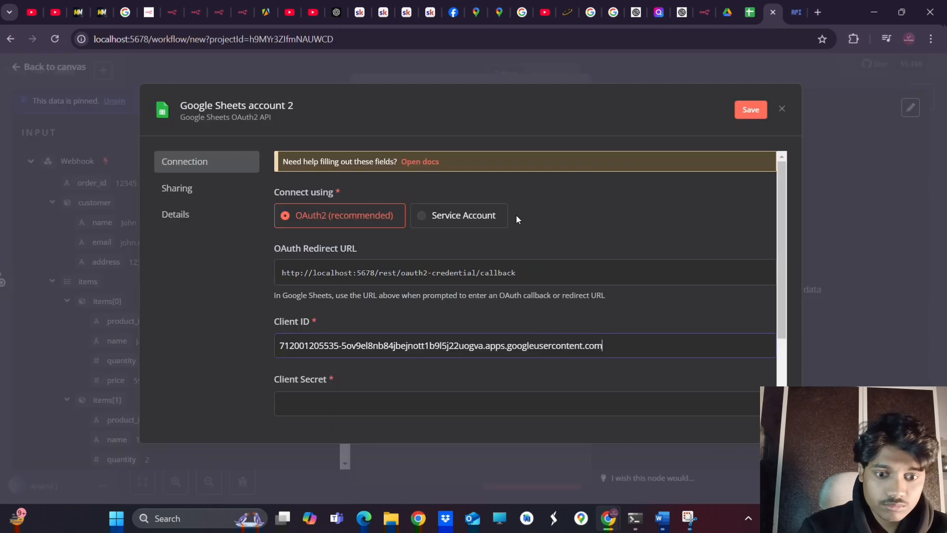
{"action": "key", "text": "ctrl+v"}
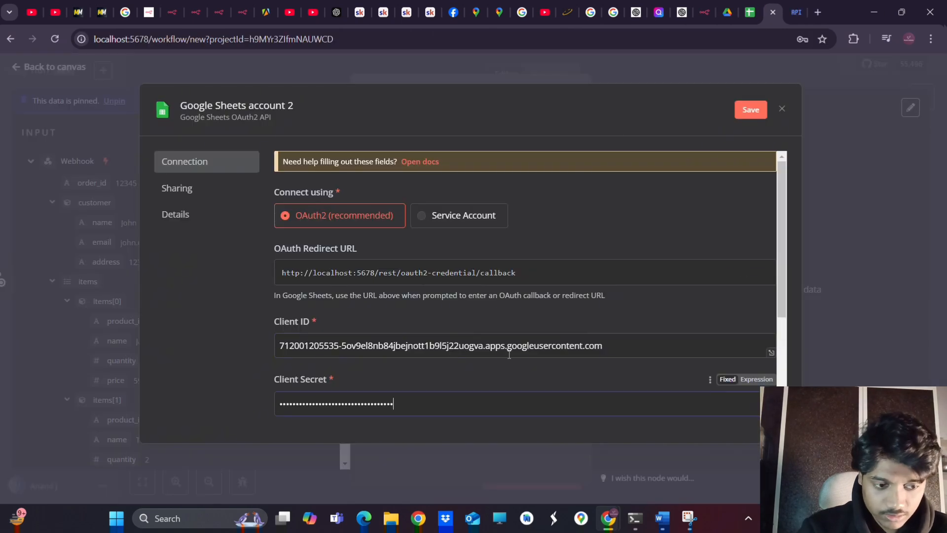
{"action": "scroll", "coordinate": [536, 367], "scroll_direction": "down", "scroll_amount": 3}
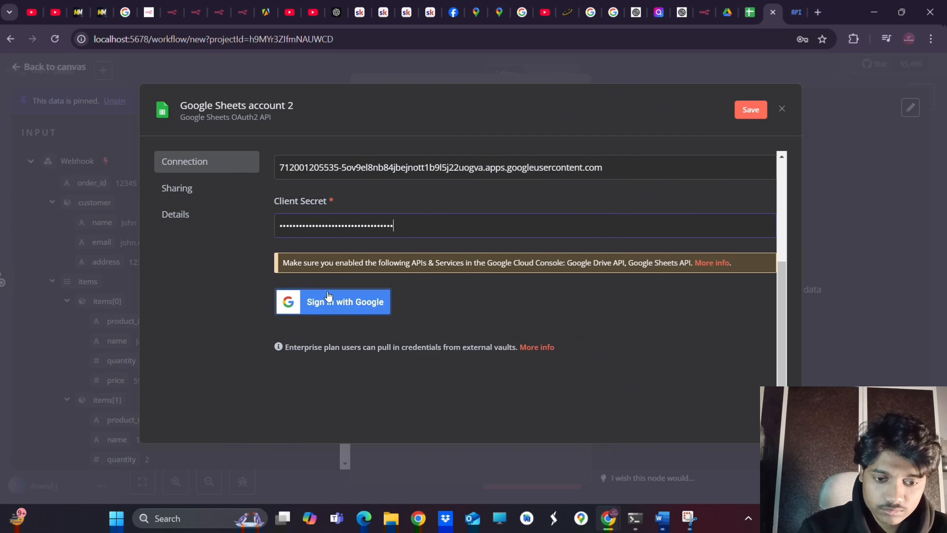
{"action": "left_click", "coordinate": [340, 302]}
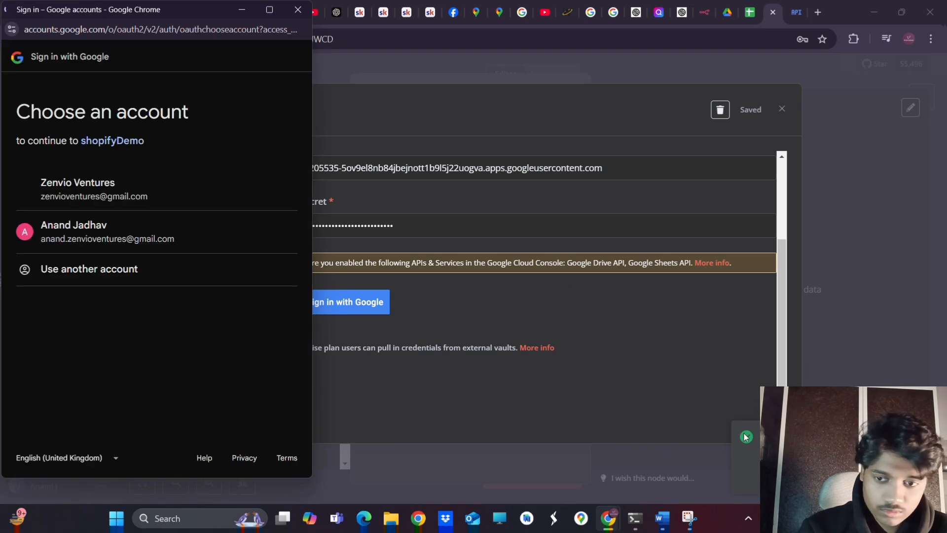
Authorize shopifyDemo with the chosen Google account, granting all Drive and Sheets permissions despite the unverified-app warning
{"action": "left_click", "coordinate": [152, 198]}
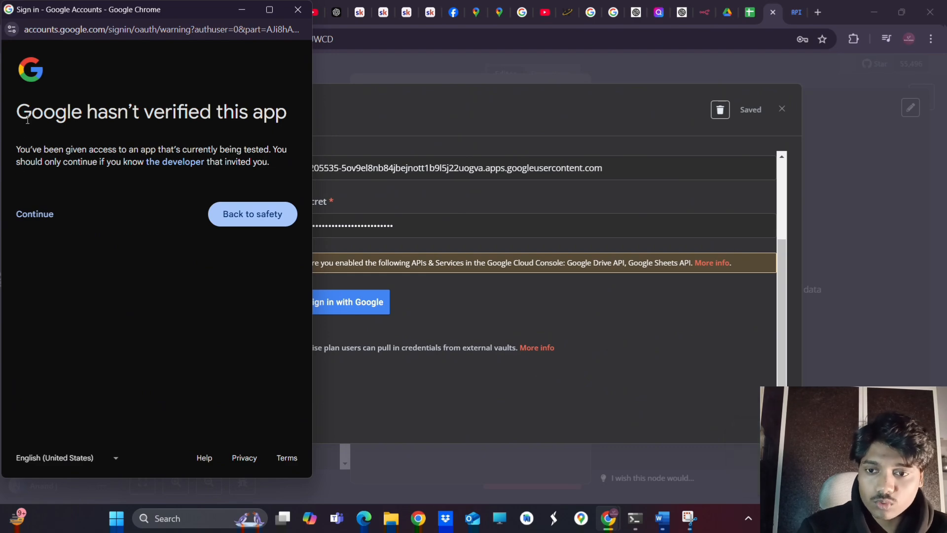
{"action": "left_click", "coordinate": [29, 218]}
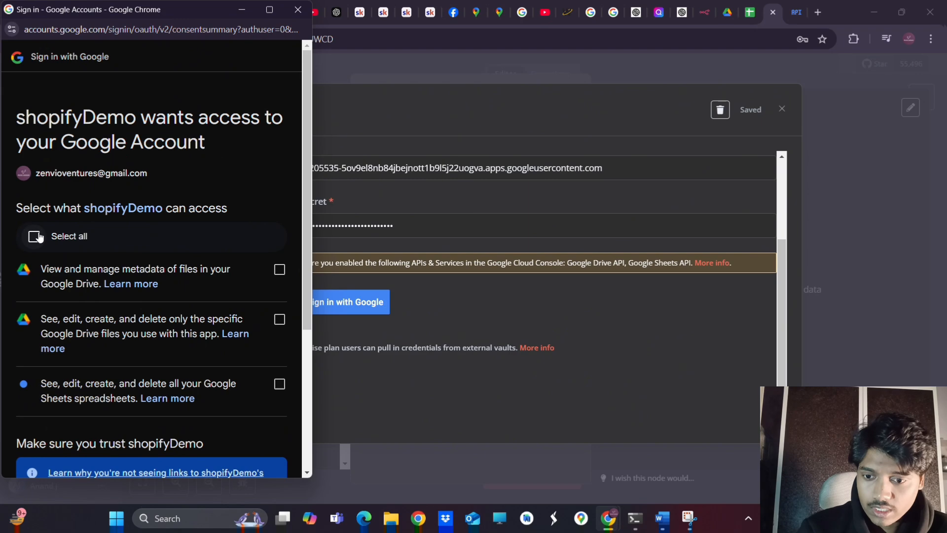
{"action": "left_click", "coordinate": [40, 237]}
{"action": "scroll", "coordinate": [181, 371], "scroll_direction": "down", "scroll_amount": 4}
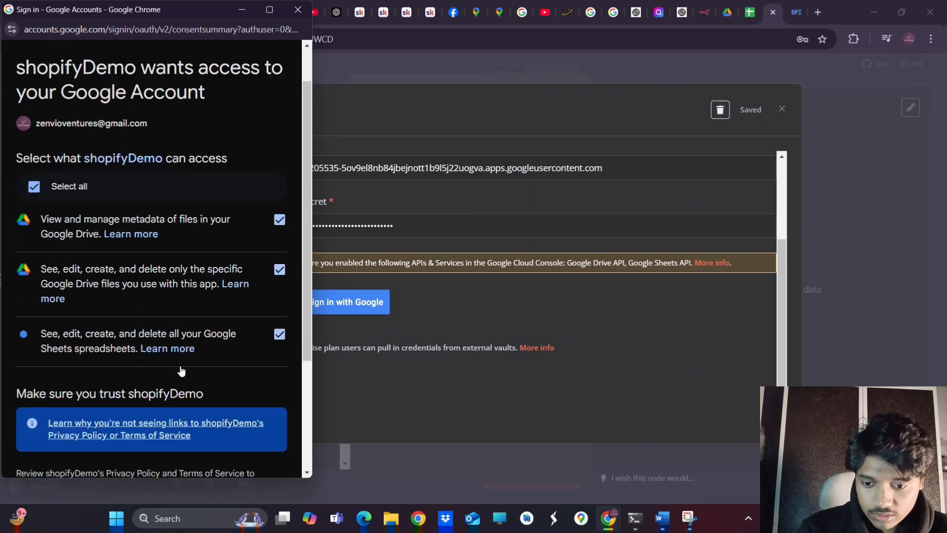
{"action": "left_click", "coordinate": [200, 412]}
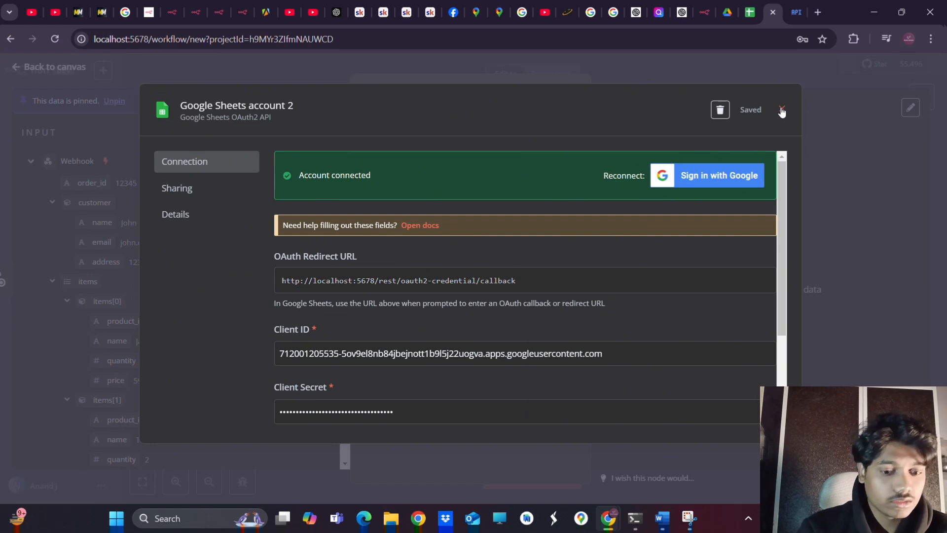
Close the connected Google Sheets account 2 credential and return to the EcommerceData spreadsheet
{"action": "scroll", "coordinate": [609, 318], "scroll_direction": "down", "scroll_amount": 3}
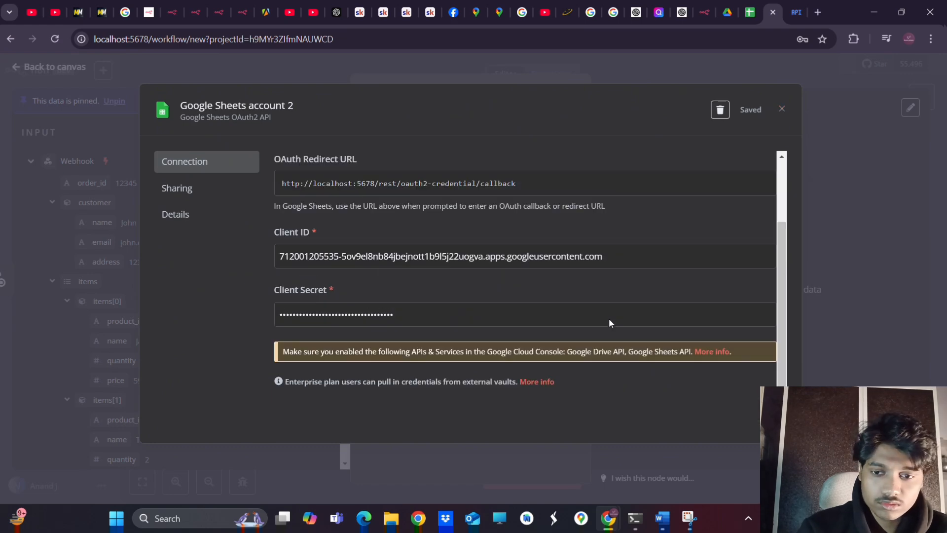
{"action": "left_click", "coordinate": [781, 109]}
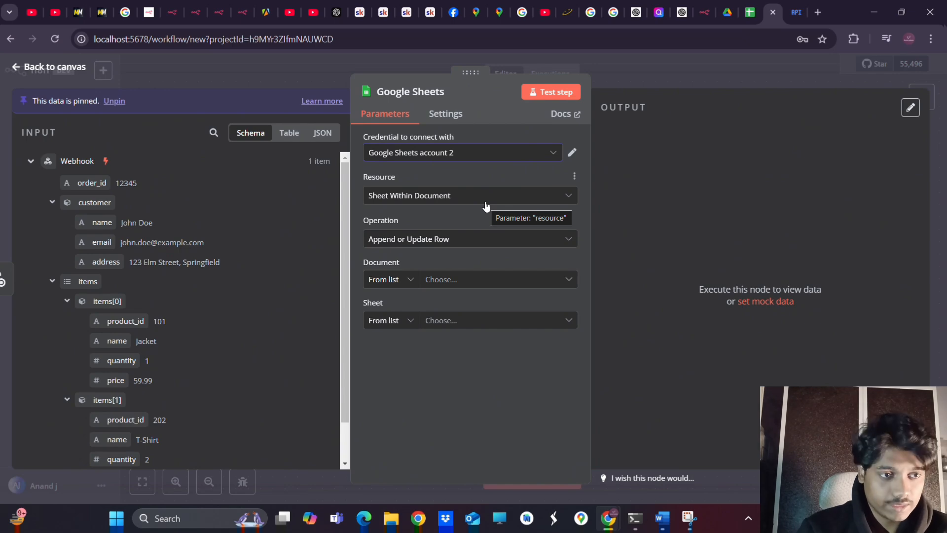
{"action": "left_click", "coordinate": [747, 16]}
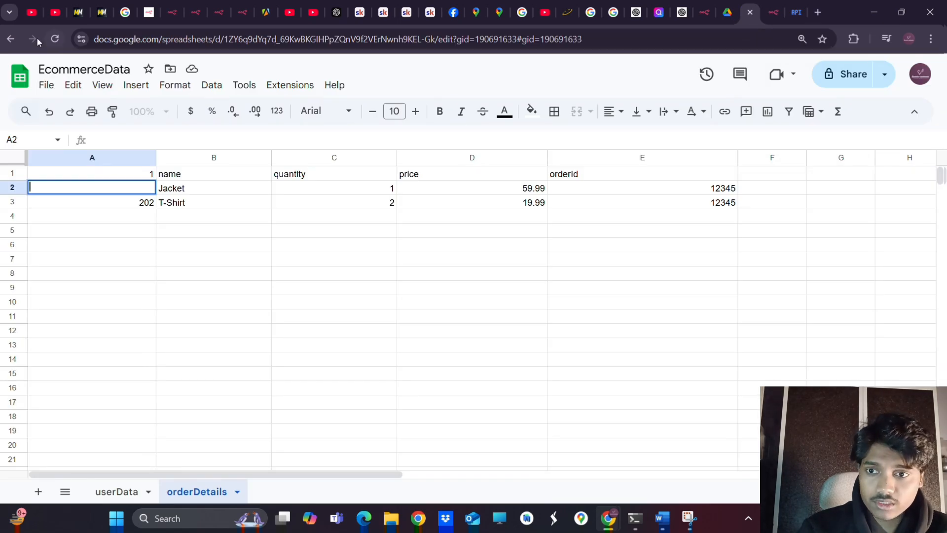
In Google Drive's AAA folder, create a new blank Google Sheets spreadsheet from the context menu
{"action": "left_click", "coordinate": [12, 39]}
{"action": "left_click", "coordinate": [12, 39]}
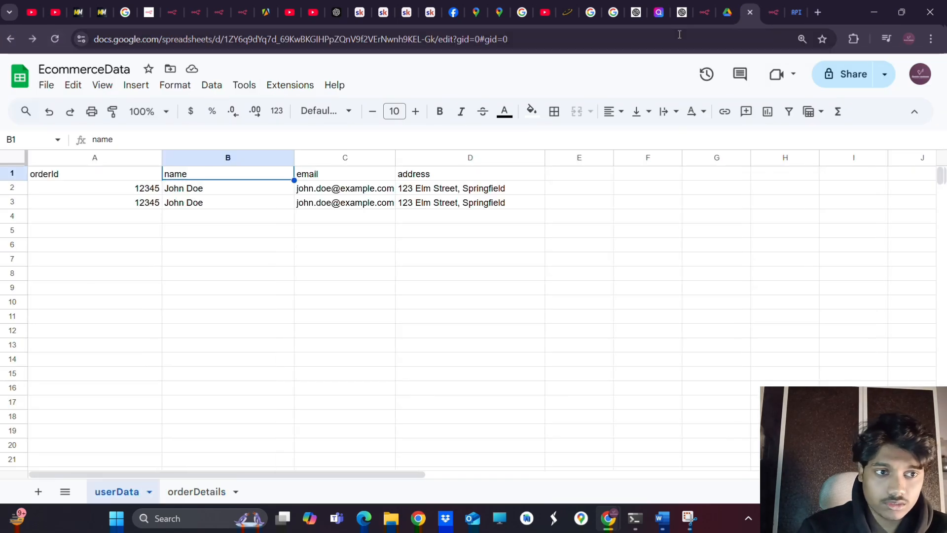
{"action": "left_click", "coordinate": [729, 16]}
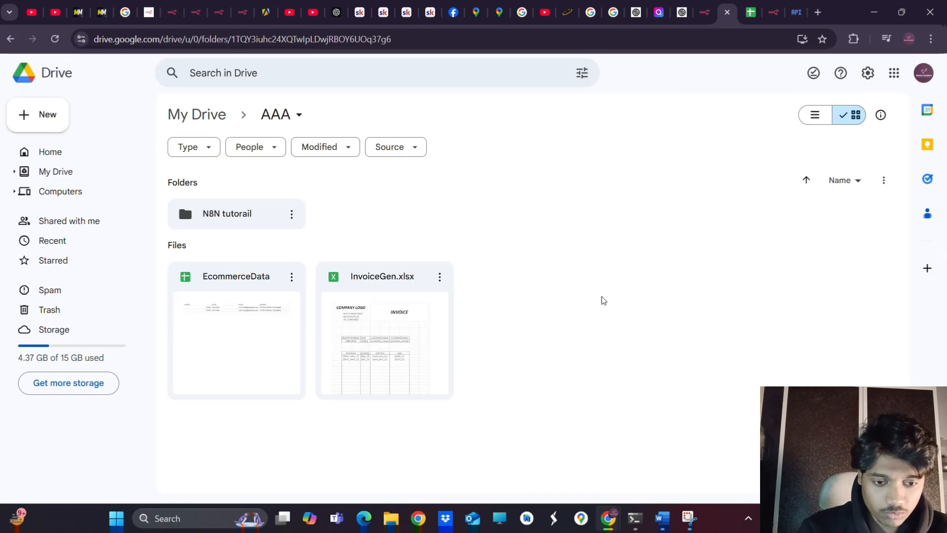
{"action": "right_click", "coordinate": [573, 281]}
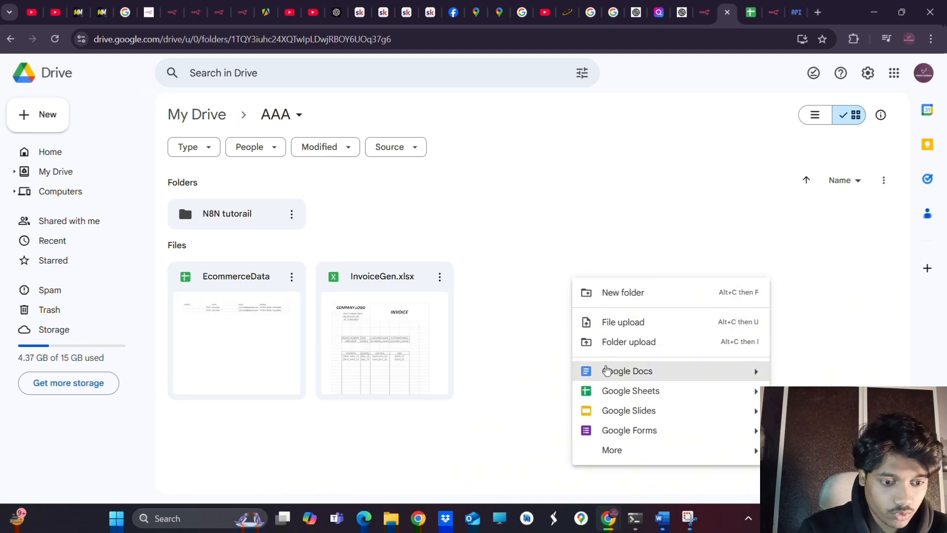
{"action": "left_click", "coordinate": [597, 392]}
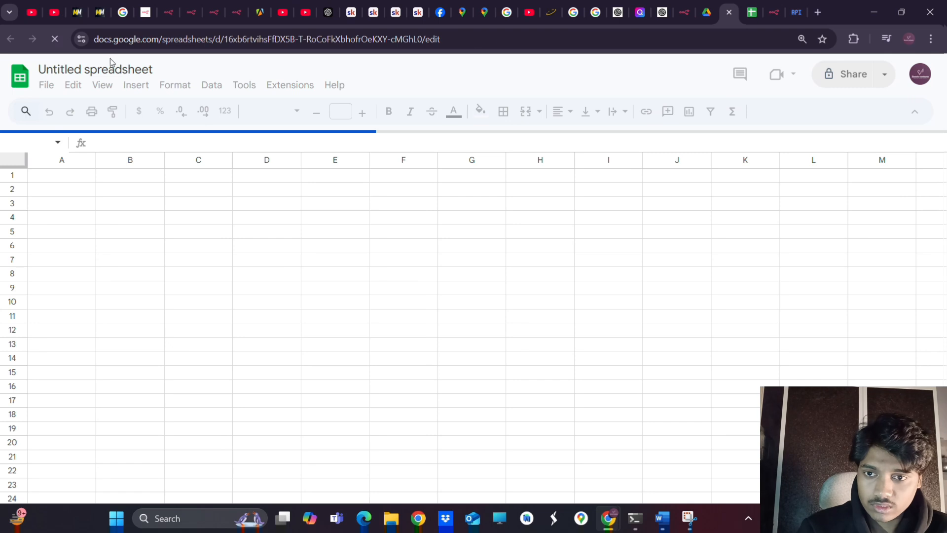
Rename the Untitled spreadsheet to 'ShopifyWorkFlow' through File > Rename
{"action": "double_click", "coordinate": [103, 69]}
{"action": "triple_click", "coordinate": [104, 68]}
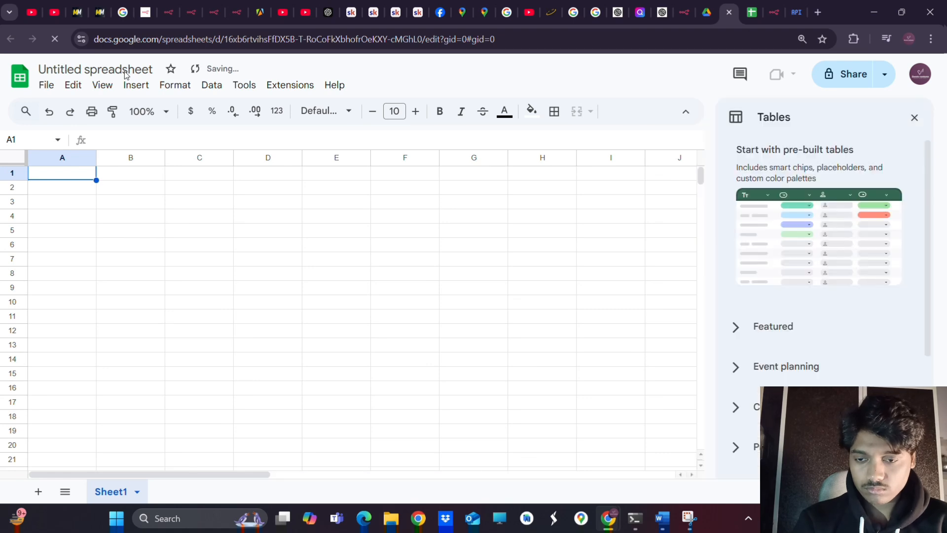
{"action": "left_click", "coordinate": [47, 85]}
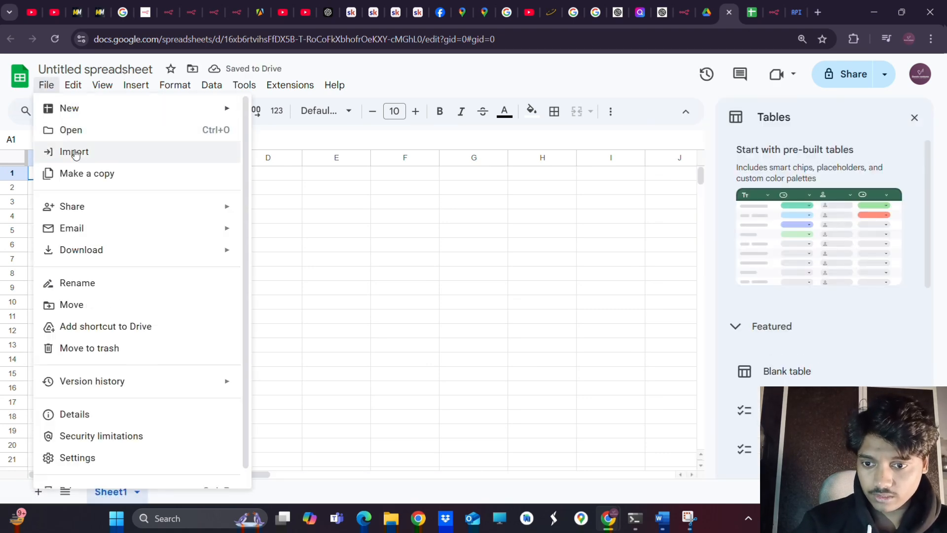
{"action": "left_click", "coordinate": [75, 287]}
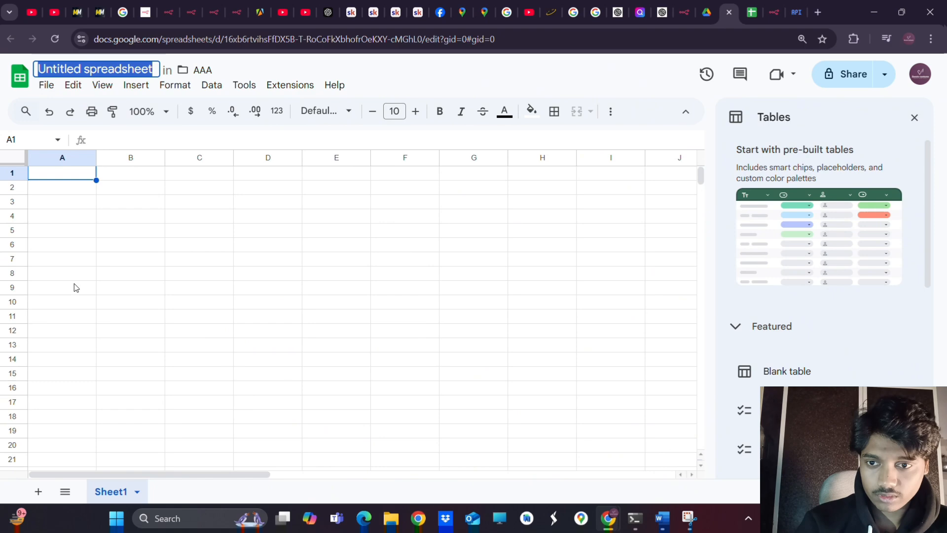
{"action": "key", "text": "BackSpace"}
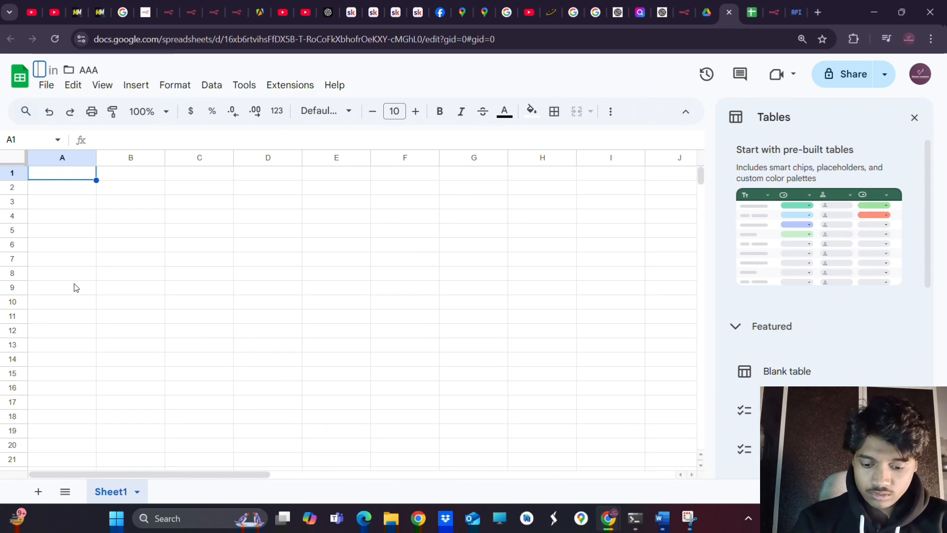
{"action": "type", "text": "Work"}
{"action": "key", "text": "BackSpace"}
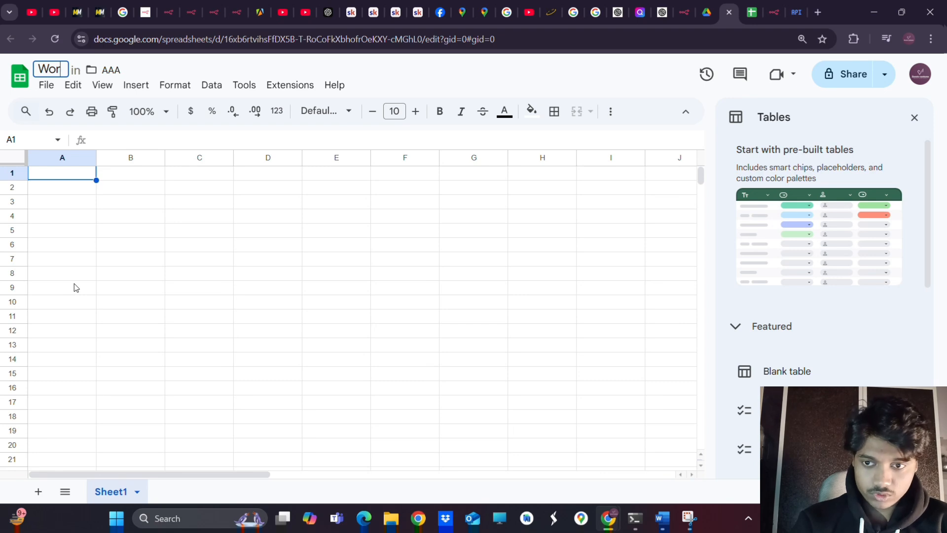
{"action": "key", "text": "BackSpace"}
{"action": "key", "text": "BackSpace"}
{"action": "key", "text": "BackSpace"}
{"action": "type", "text": "Shopify"}
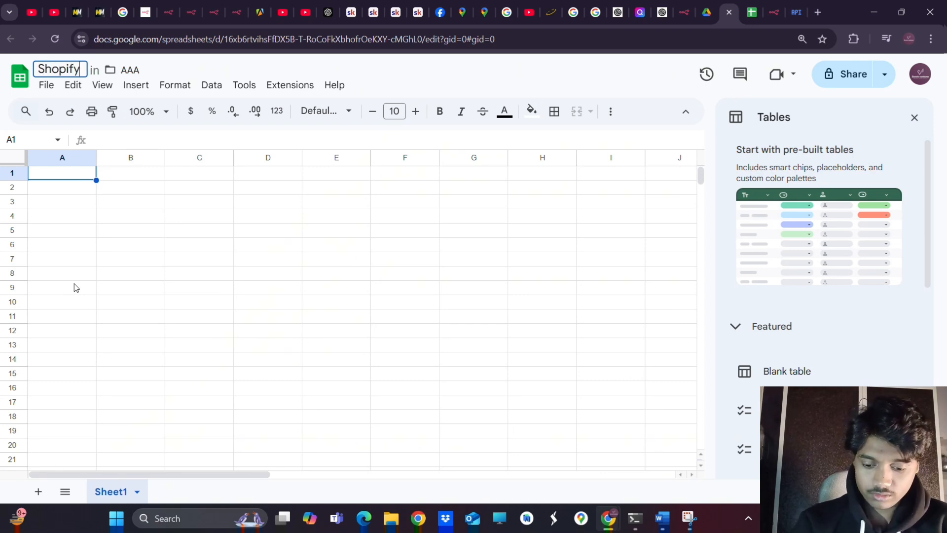
{"action": "type", "text": "Work"}
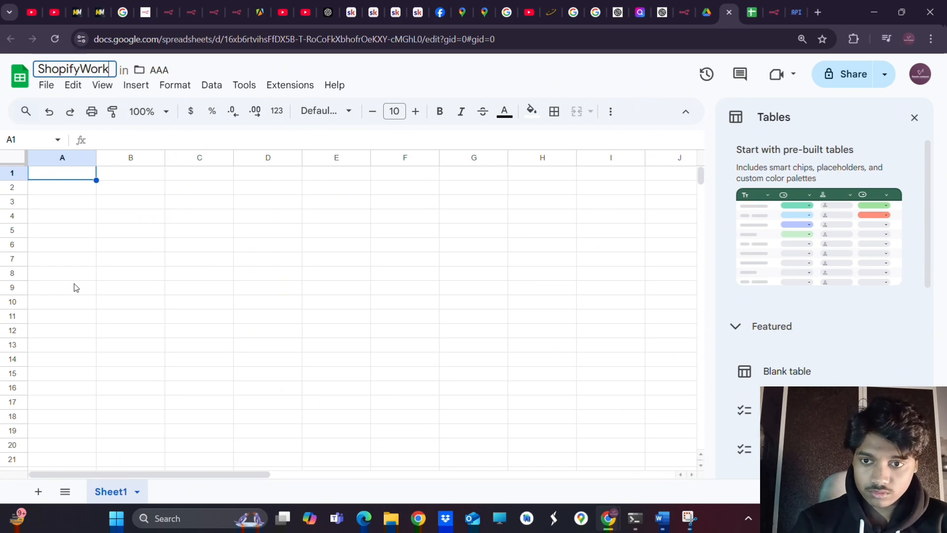
{"action": "type", "text": "Flow"}
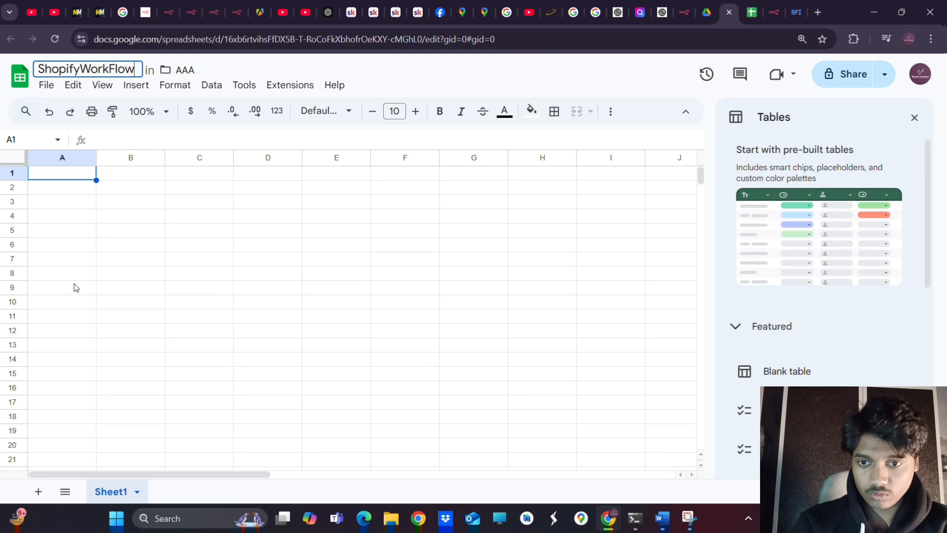
{"action": "key", "text": "Return"}
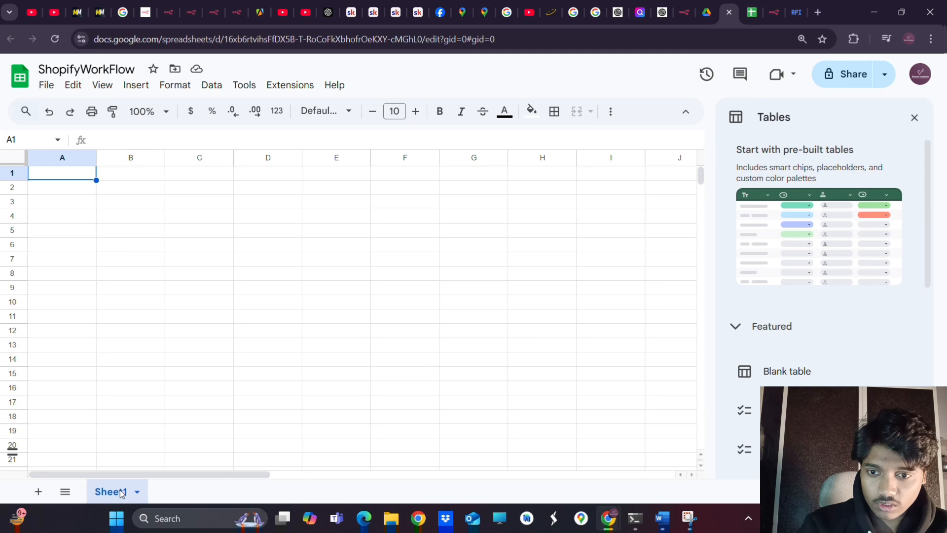
Enter the headers orderId, name, email and address across cells A1 to D1
{"action": "double_click", "coordinate": [77, 173]}
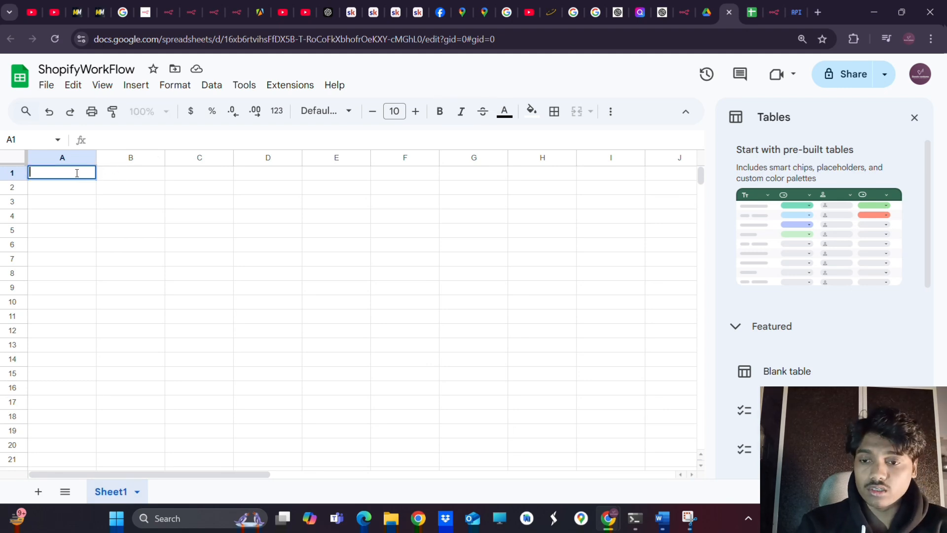
{"action": "type", "text": "oder"}
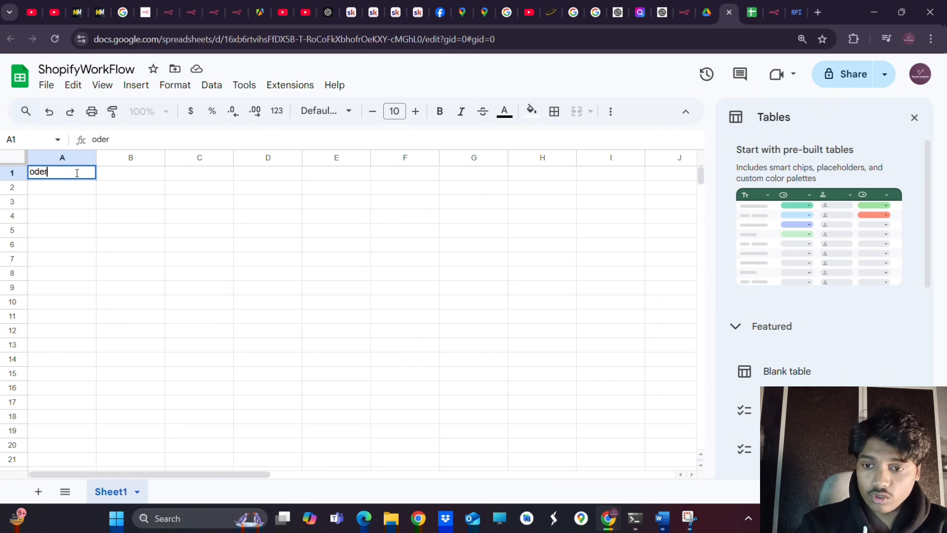
{"action": "key", "text": "BackSpace"}
{"action": "type", "text": "rder"}
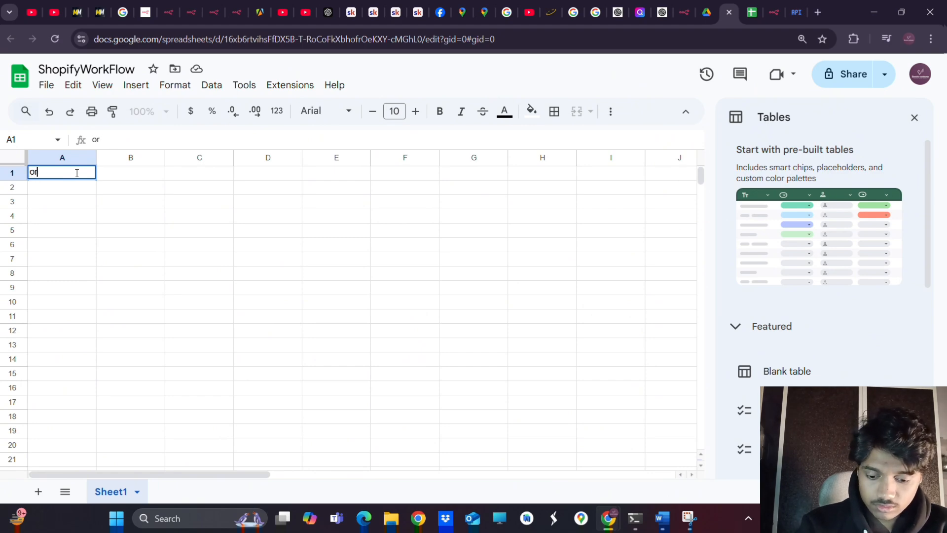
{"action": "type", "text": "Id"}
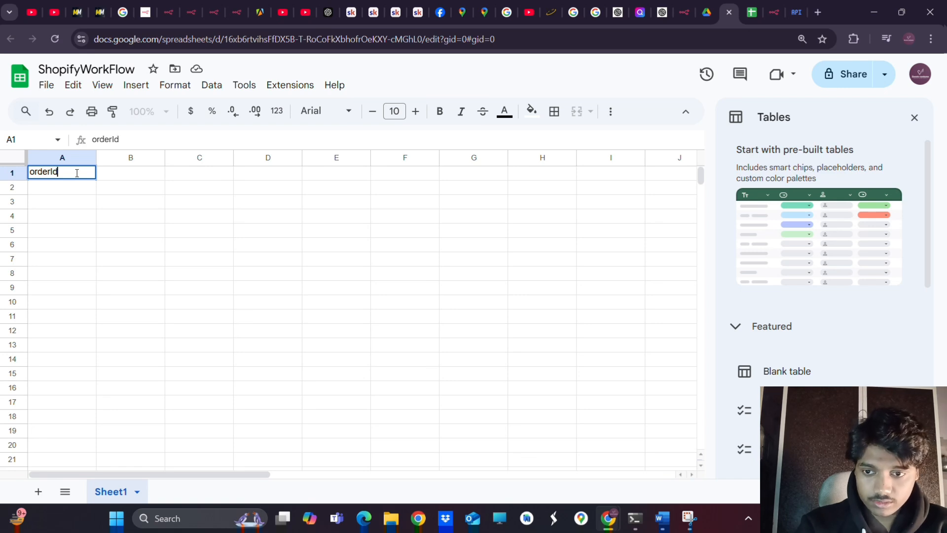
{"action": "key", "text": "Tab"}
{"action": "type", "text": "name"}
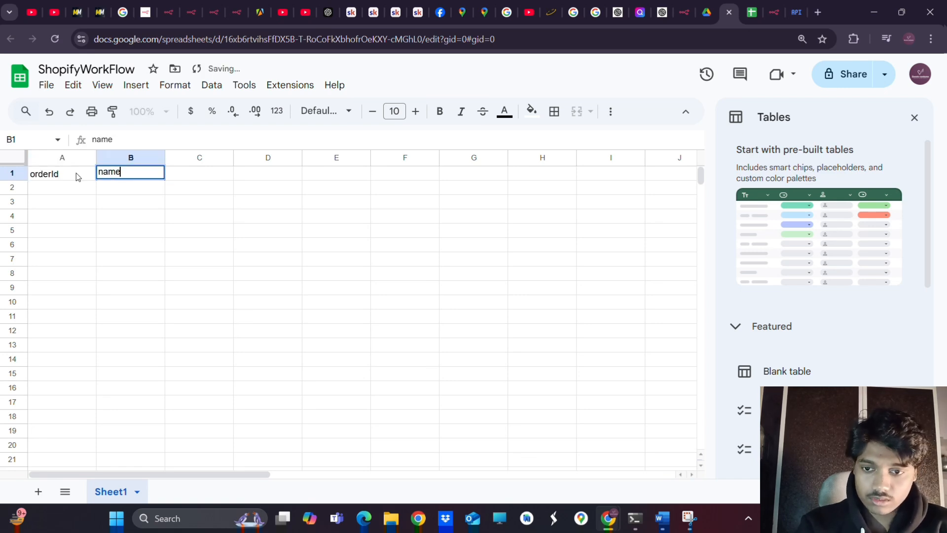
{"action": "key", "text": "Tab"}
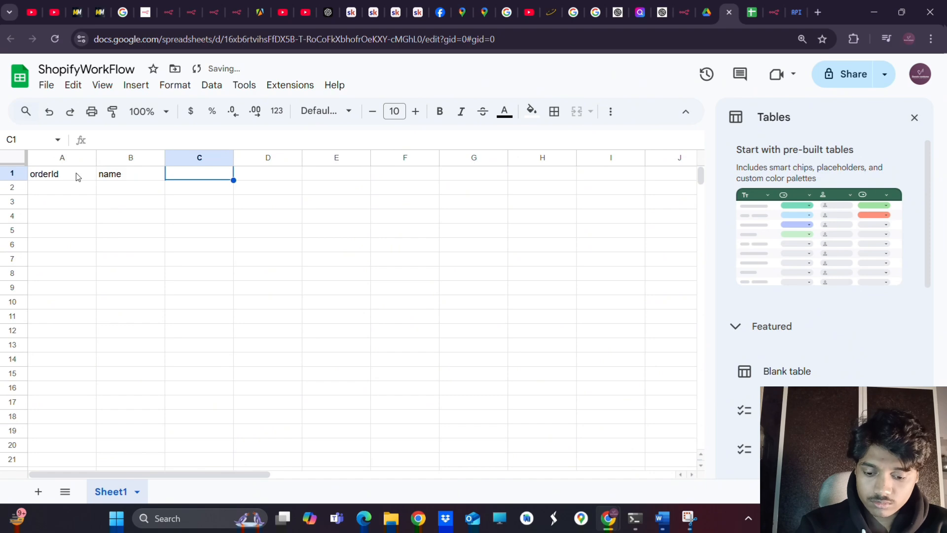
{"action": "type", "text": "em"}
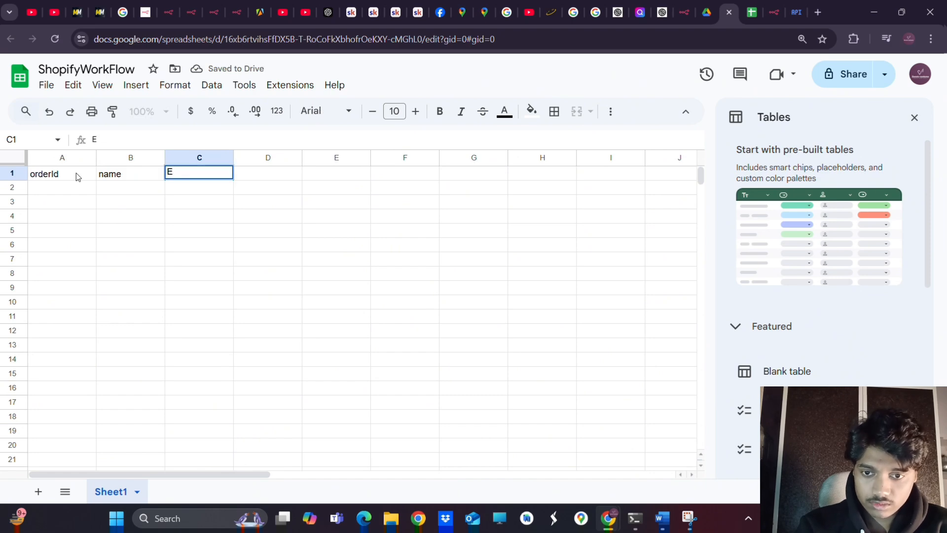
{"action": "type", "text": "ail"}
{"action": "key", "text": "Tab"}
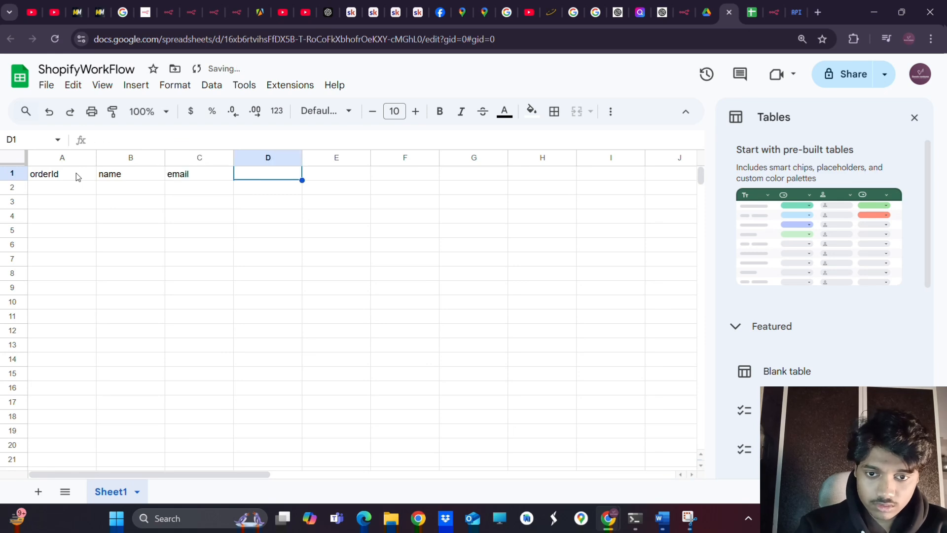
{"action": "type", "text": "Add"}
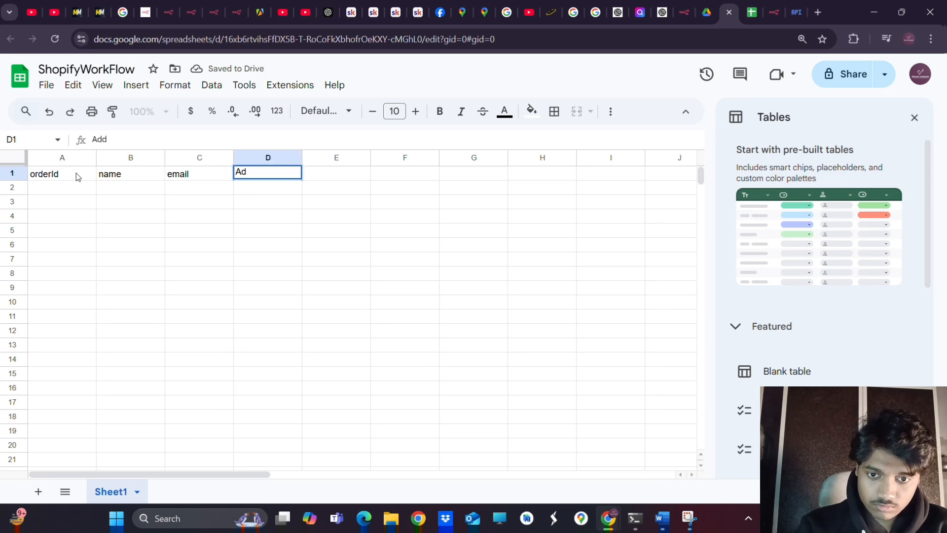
{"action": "key", "text": "BackSpace"}
{"action": "key", "text": "BackSpace"}
{"action": "key", "text": "BackSpace"}
{"action": "type", "text": "addresss"}
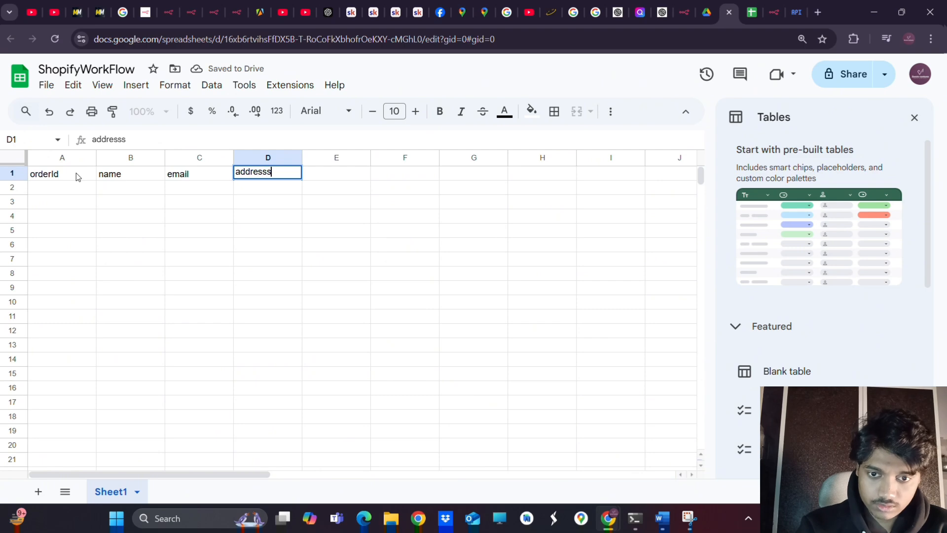
{"action": "key", "text": "BackSpace"}
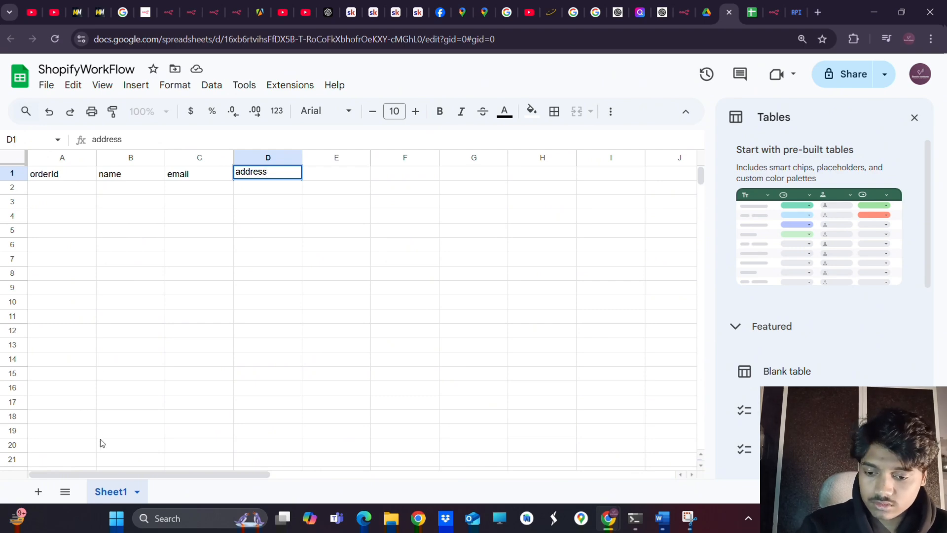
Rename the Sheet1 tab to 'UserDetails'
{"action": "right_click", "coordinate": [108, 485]}
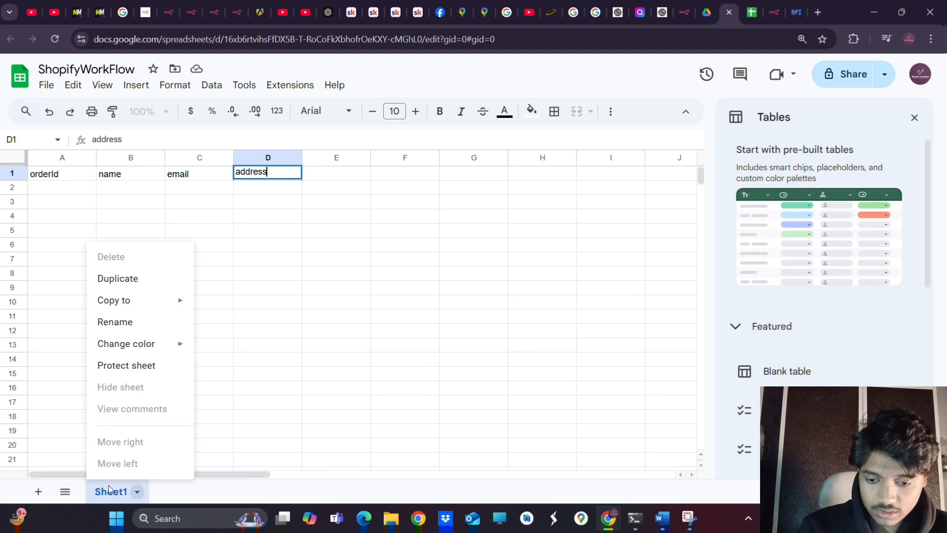
{"action": "left_click", "coordinate": [129, 321]}
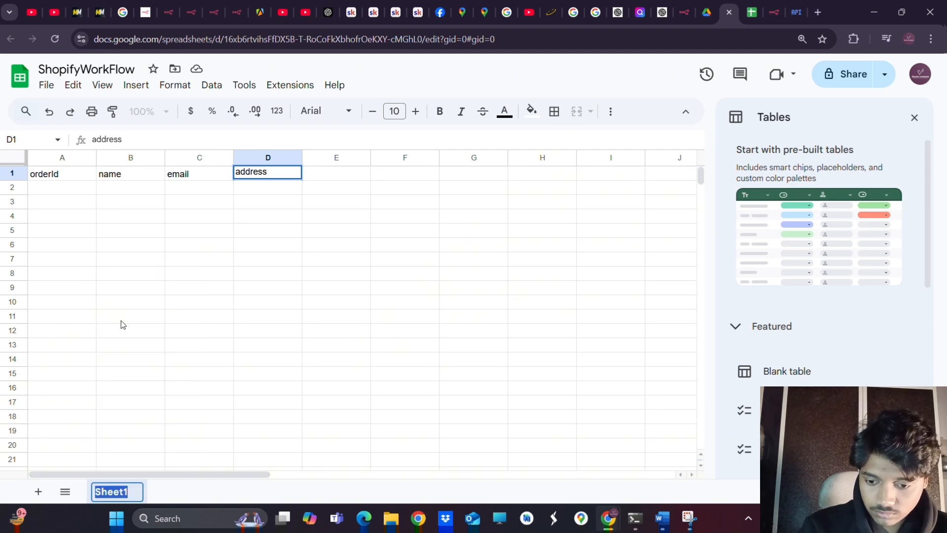
{"action": "key", "text": "Right"}
{"action": "key", "text": "BackSpace"}
{"action": "key", "text": "BackSpace"}
{"action": "key", "text": "BackSpace"}
{"action": "key", "text": "BackSpace"}
{"action": "key", "text": "BackSpace"}
{"action": "key", "text": "BackSpace"}
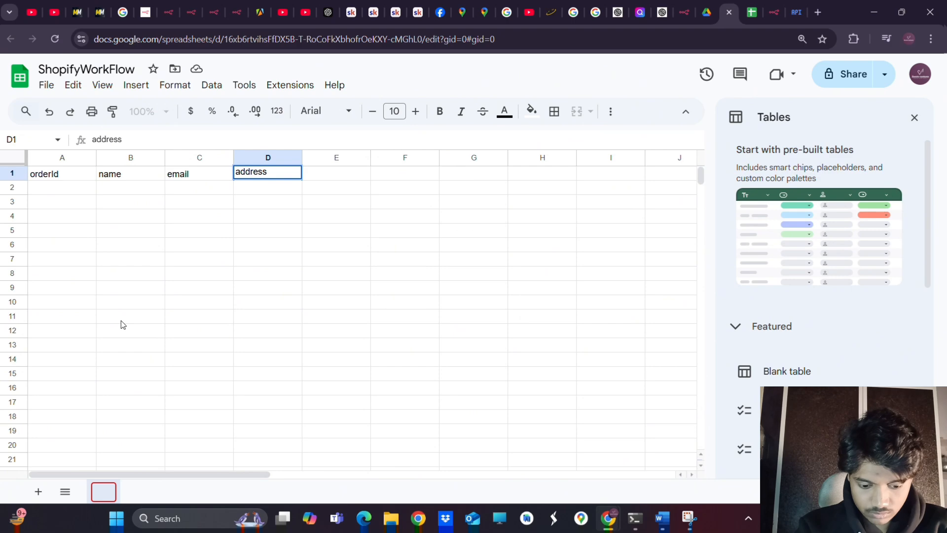
{"action": "type", "text": "UserDetau"}
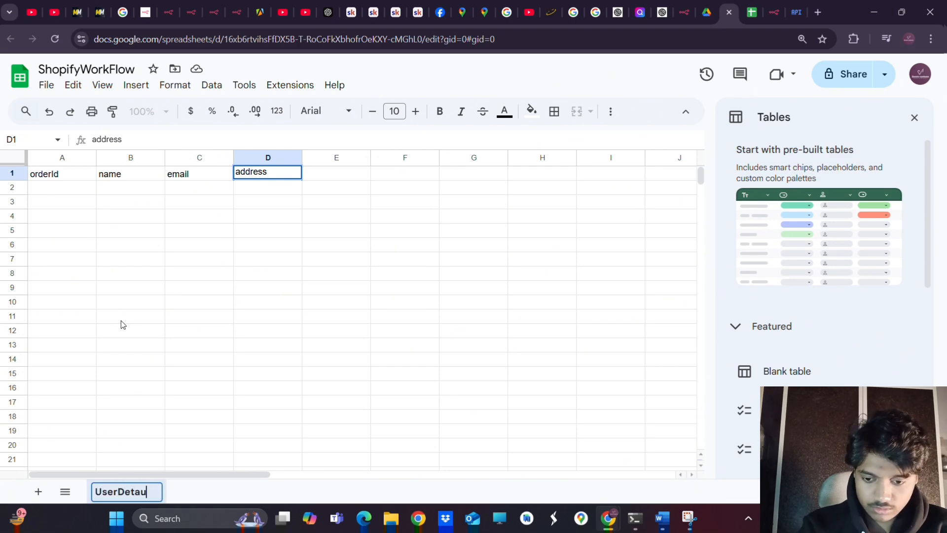
{"action": "key", "text": "BackSpace"}
{"action": "type", "text": "ils"}
{"action": "key", "text": "Return"}
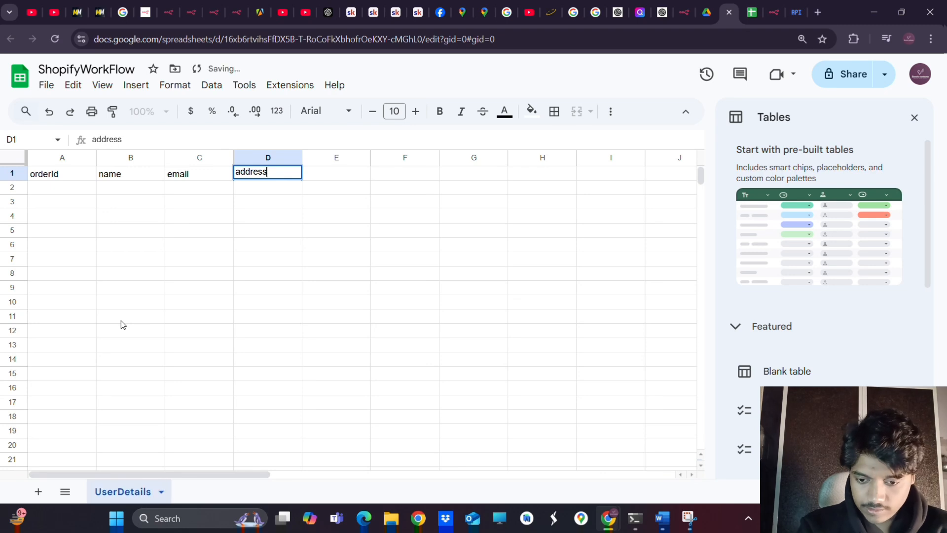
Add a new sheet and enter the headers orderId and productId in A1 and B1
{"action": "left_click", "coordinate": [38, 490]}
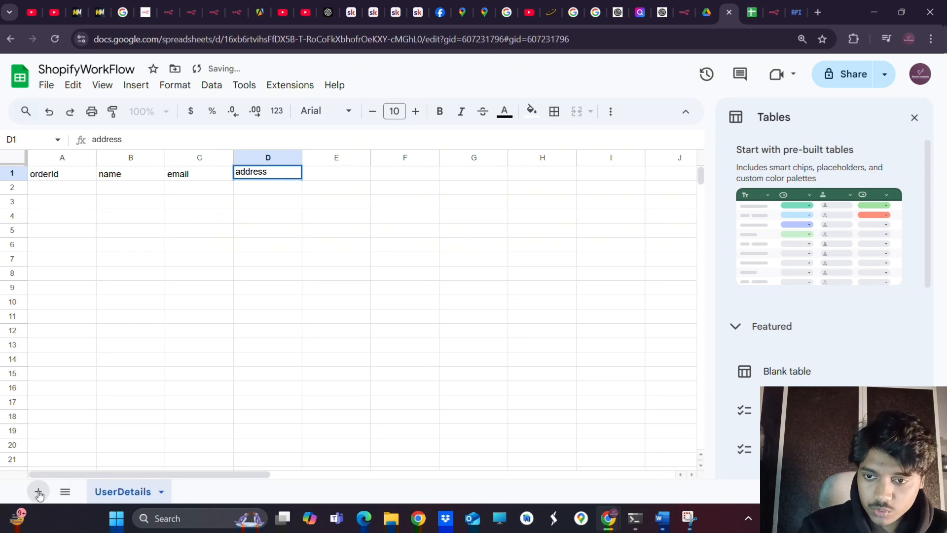
{"action": "left_click", "coordinate": [47, 179]}
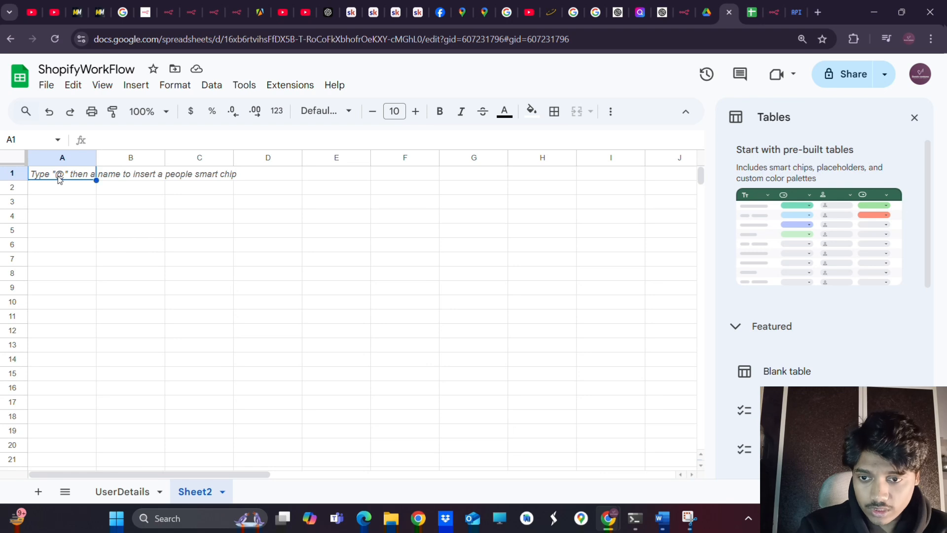
{"action": "double_click", "coordinate": [58, 175]}
{"action": "type", "text": "order"}
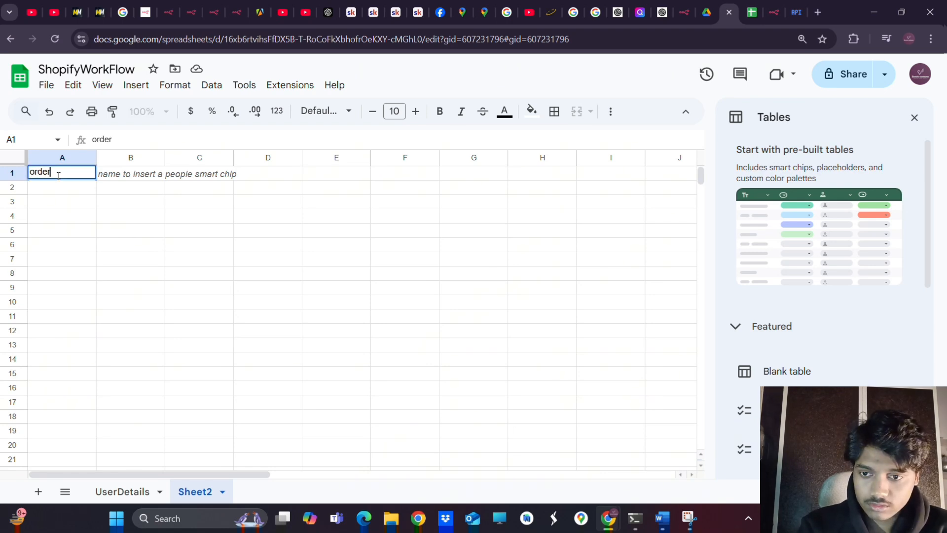
{"action": "type", "text": "Id"}
{"action": "key", "text": "Tab"}
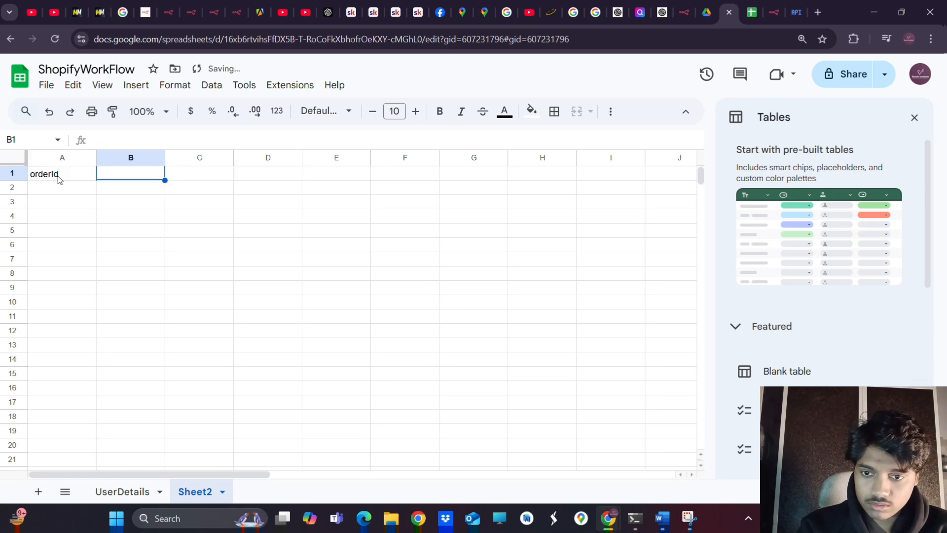
{"action": "type", "text": "produc"}
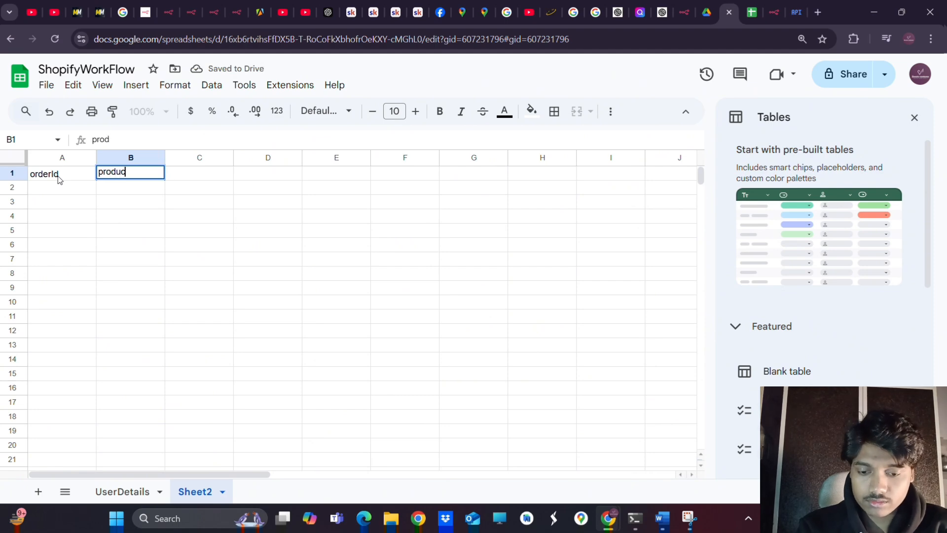
{"action": "type", "text": "t Id"}
{"action": "key", "text": "Tab"}
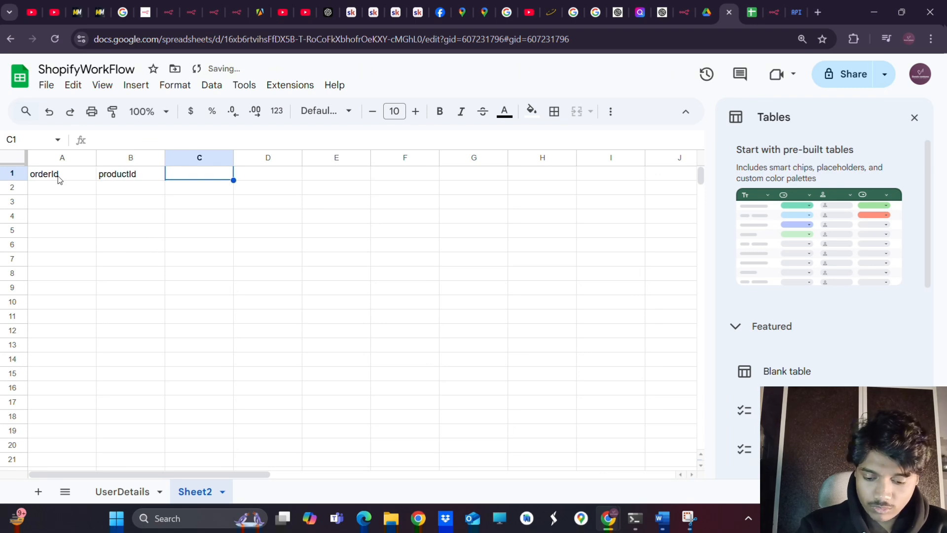
Enter the remaining headers quantity, name and price in C1 to E1
{"action": "type", "text": "quan"}
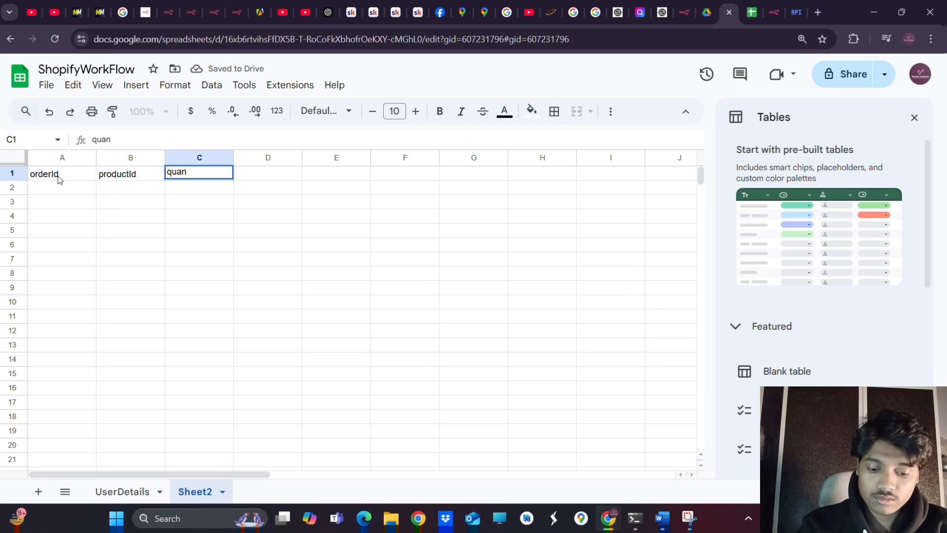
{"action": "type", "text": "tity"}
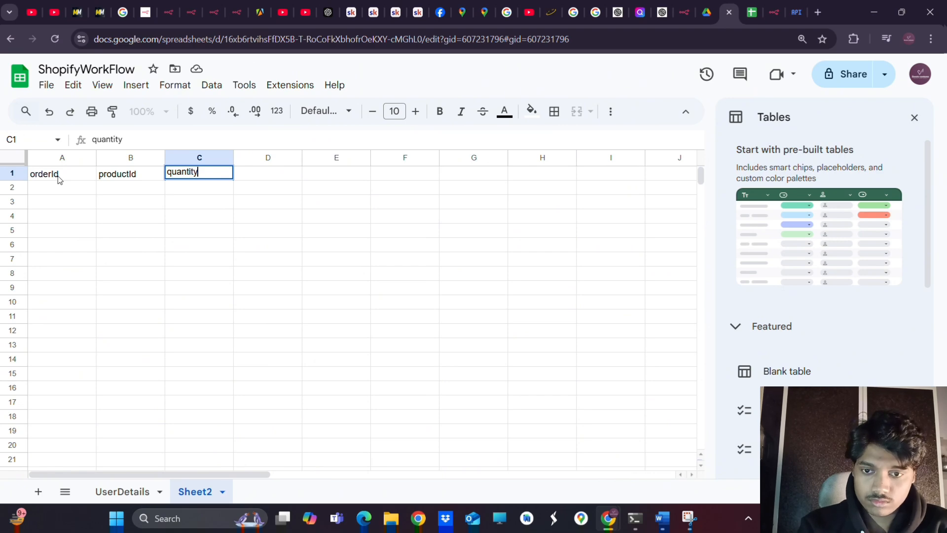
{"action": "key", "text": "Tab"}
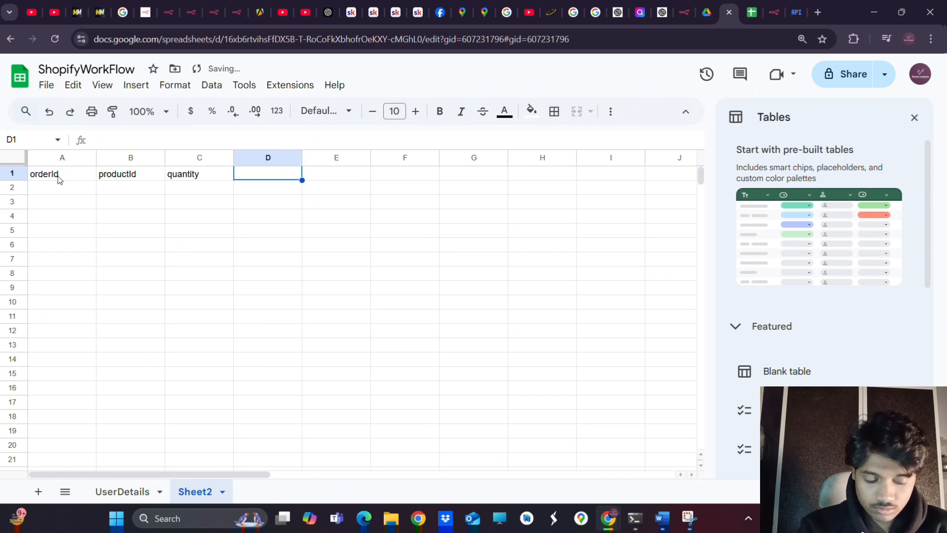
{"action": "type", "text": "name"}
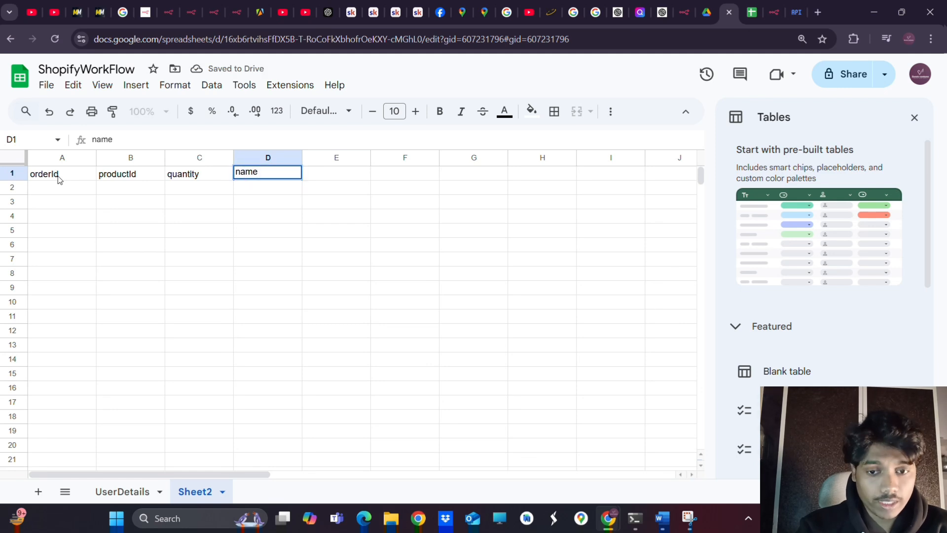
{"action": "key", "text": "Tab"}
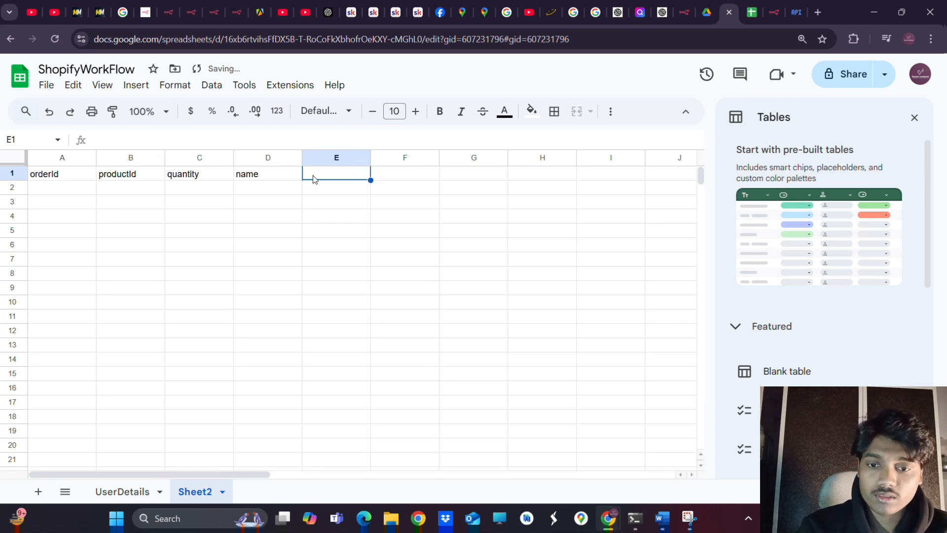
{"action": "double_click", "coordinate": [325, 173]}
{"action": "type", "text": "price"}
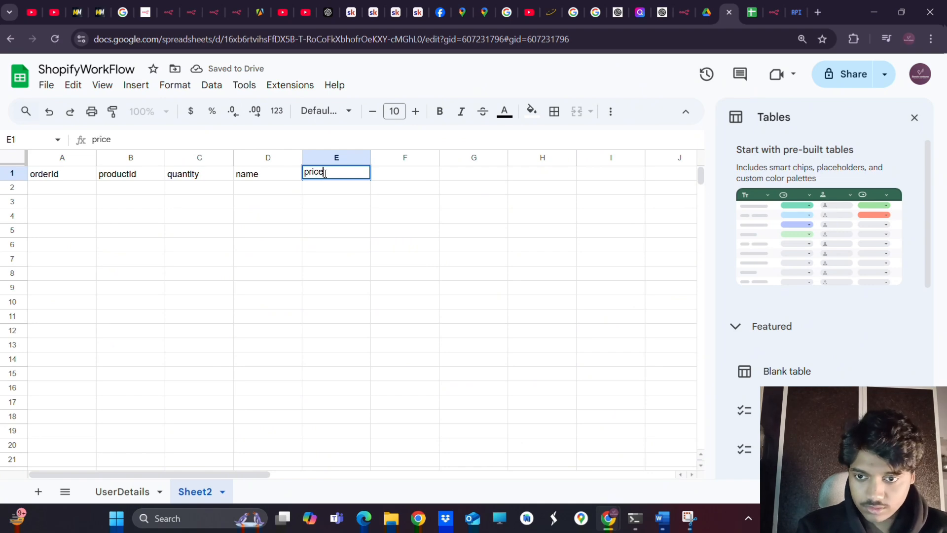
{"action": "key", "text": "Tab"}
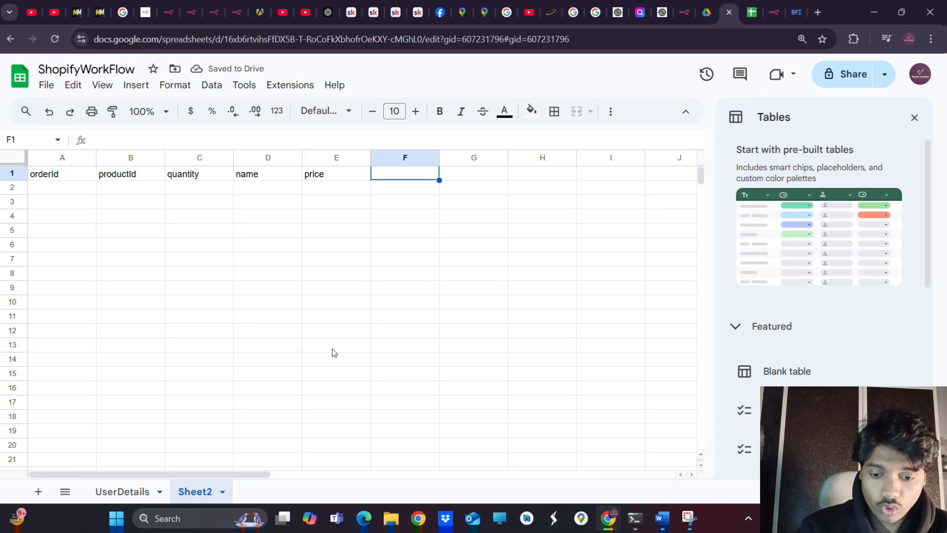
Rename Sheet2 to 'orderDetails' and copy the spreadsheet's web address
{"action": "double_click", "coordinate": [206, 491]}
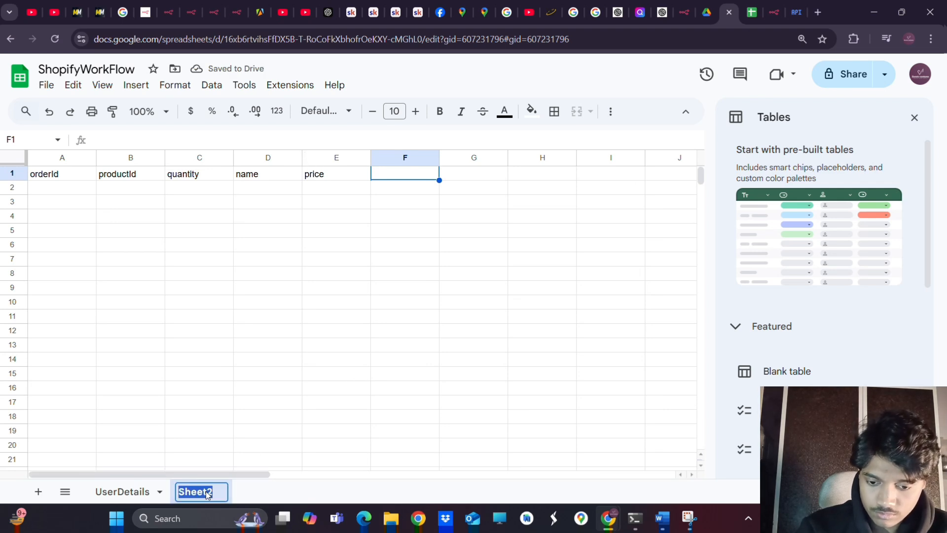
{"action": "key", "text": "BackSpace"}
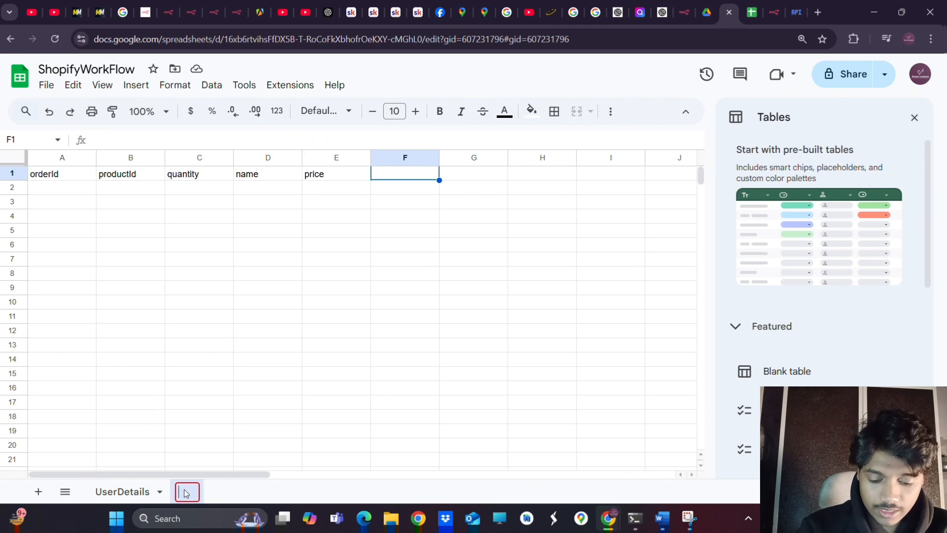
{"action": "type", "text": "ord"}
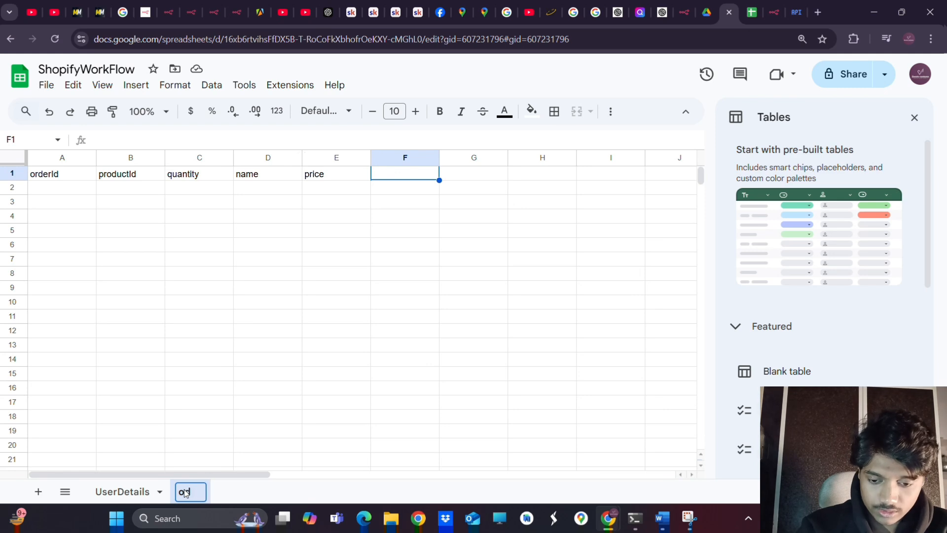
{"action": "type", "text": "rderDe"}
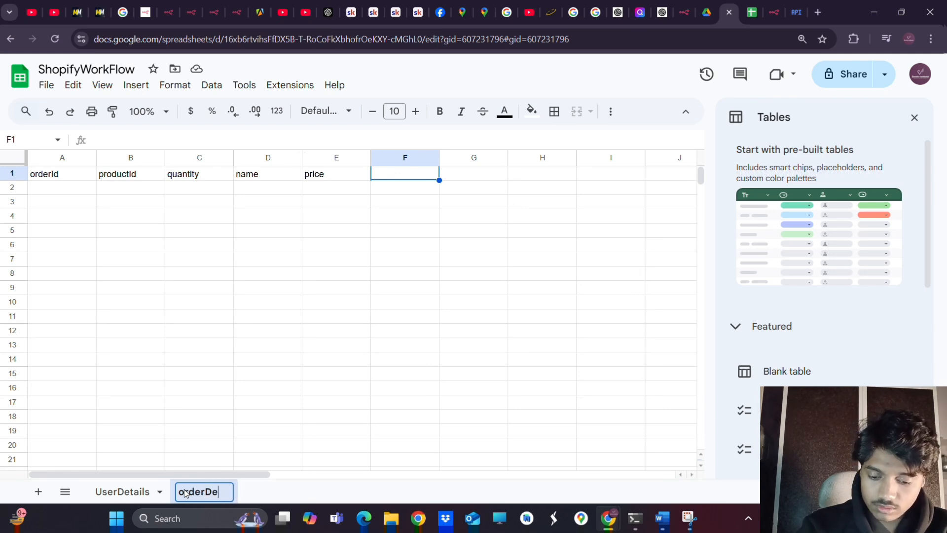
{"action": "type", "text": "tails"}
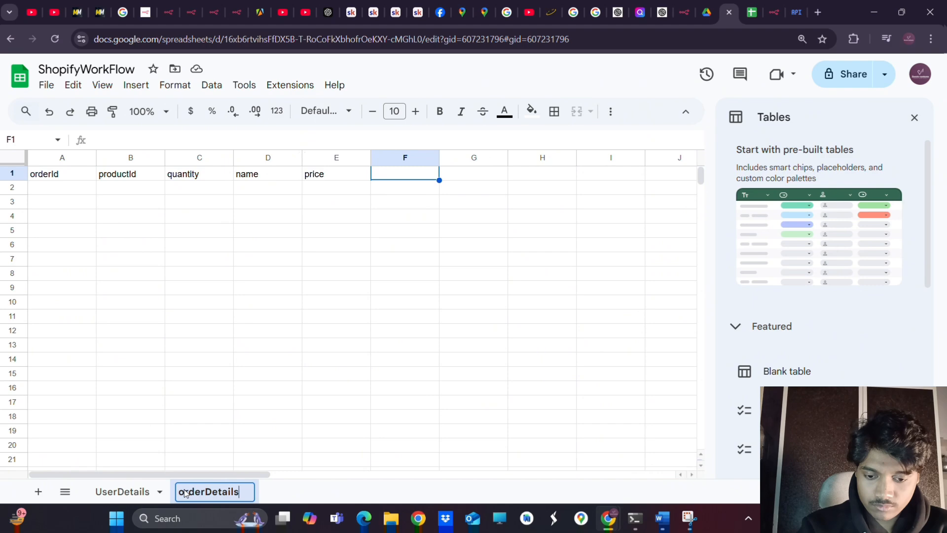
{"action": "key", "text": "Return"}
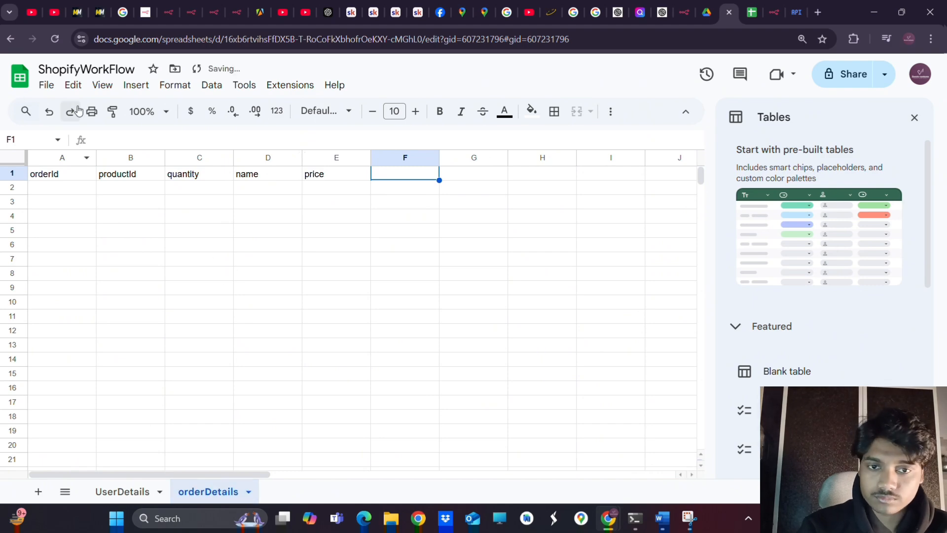
{"action": "left_click", "coordinate": [620, 41]}
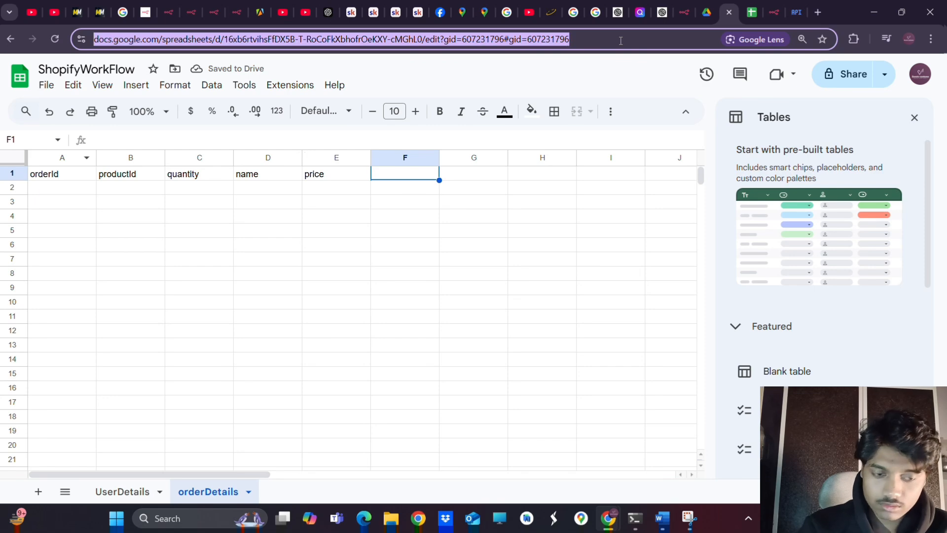
{"action": "left_click", "coordinate": [772, 13]}
Set Resource to Sheet Within Document and Document to By URL, pasting the ShopifyWorkFlow spreadsheet URL
{"action": "left_click", "coordinate": [448, 201]}
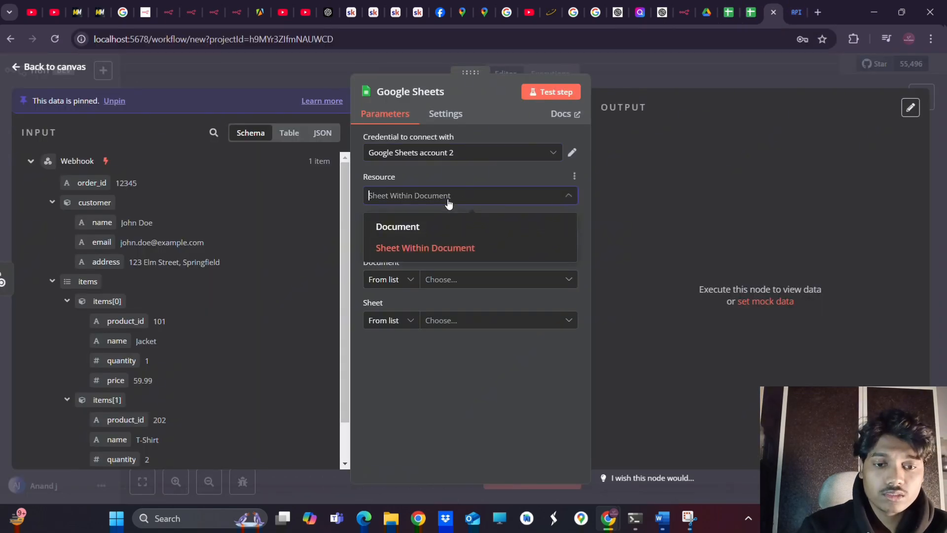
{"action": "left_click", "coordinate": [415, 248]}
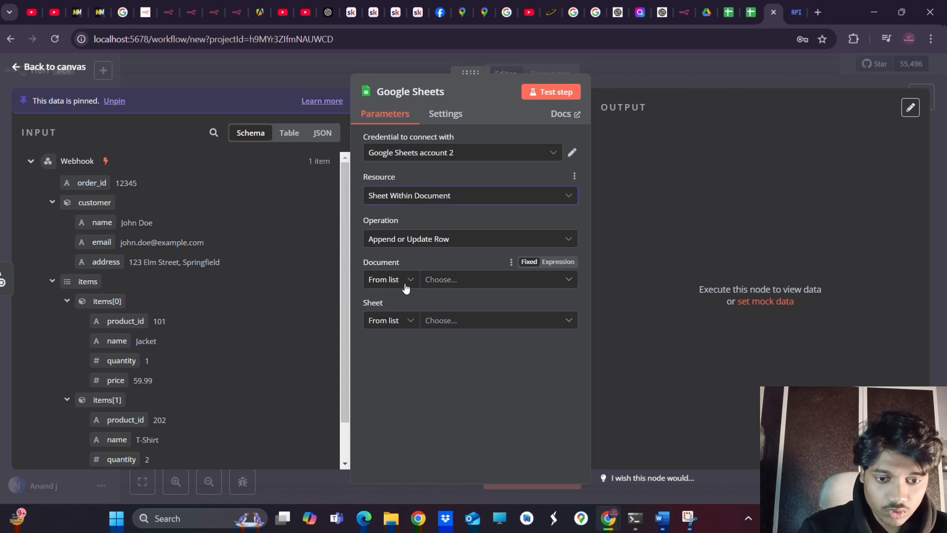
{"action": "left_click", "coordinate": [495, 281]}
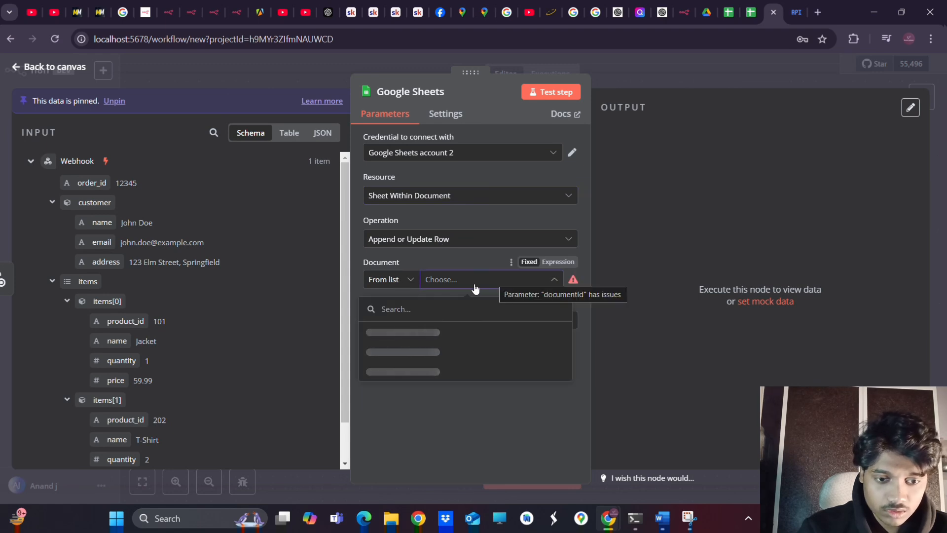
{"action": "left_click", "coordinate": [404, 280]}
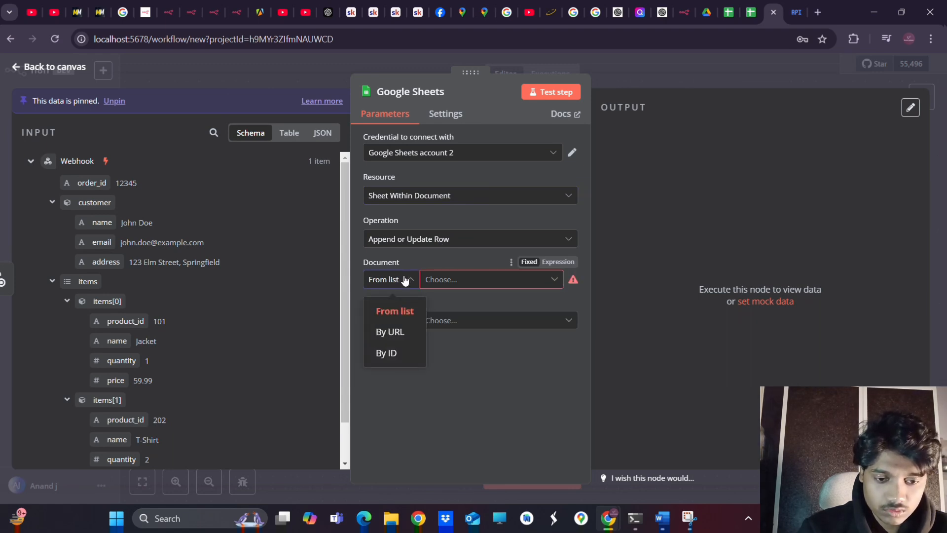
{"action": "left_click", "coordinate": [388, 331]}
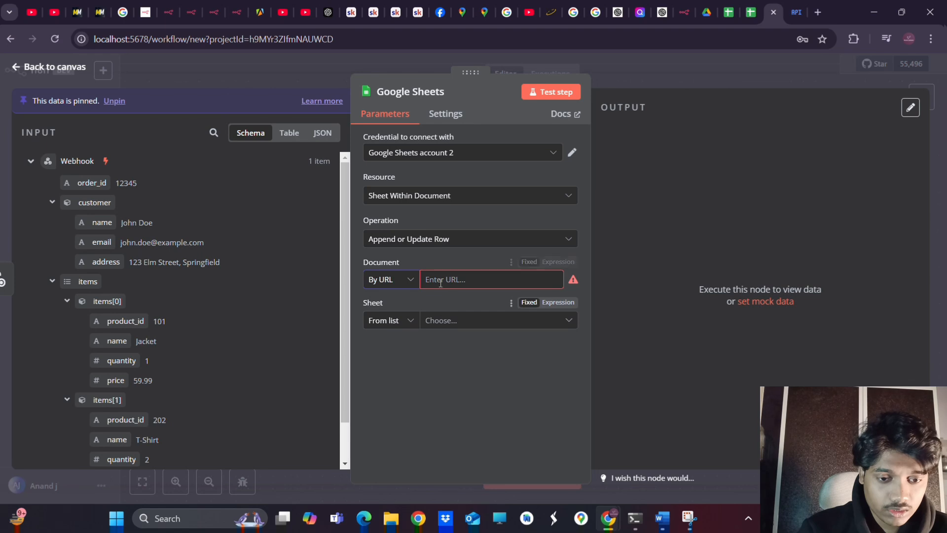
{"action": "left_click", "coordinate": [441, 281]}
{"action": "key", "text": "ctrl+v"}
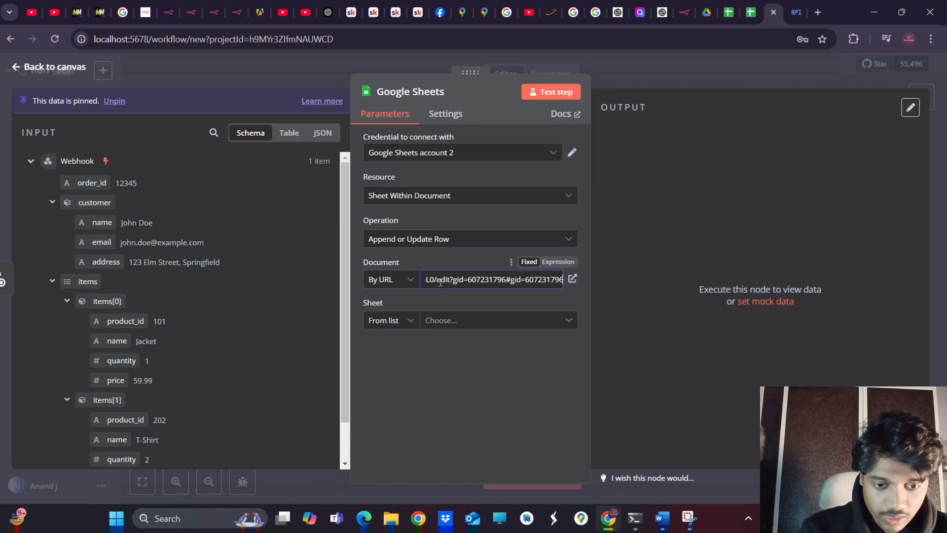
{"action": "left_click", "coordinate": [479, 389]}
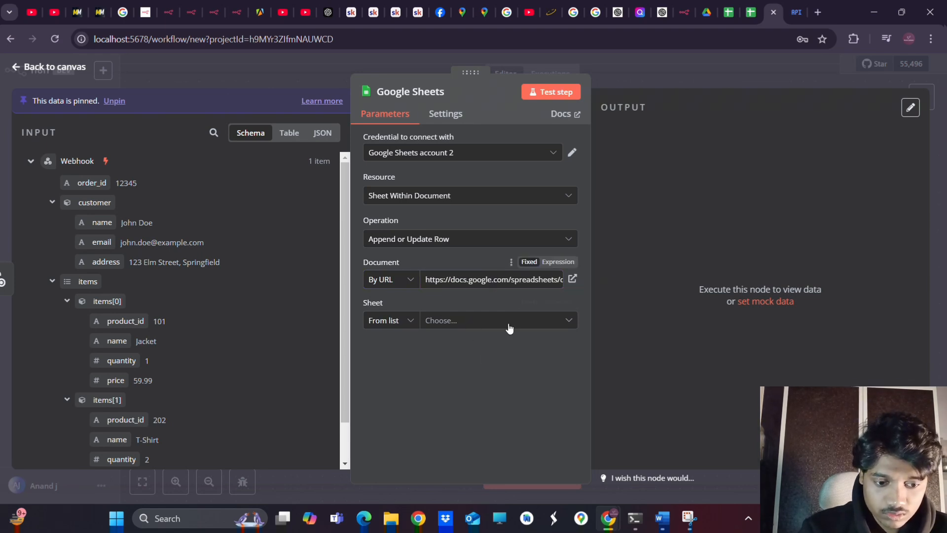
Select the UserDetails sheet from the list and review the Column to Match On field
{"action": "left_click", "coordinate": [400, 321]}
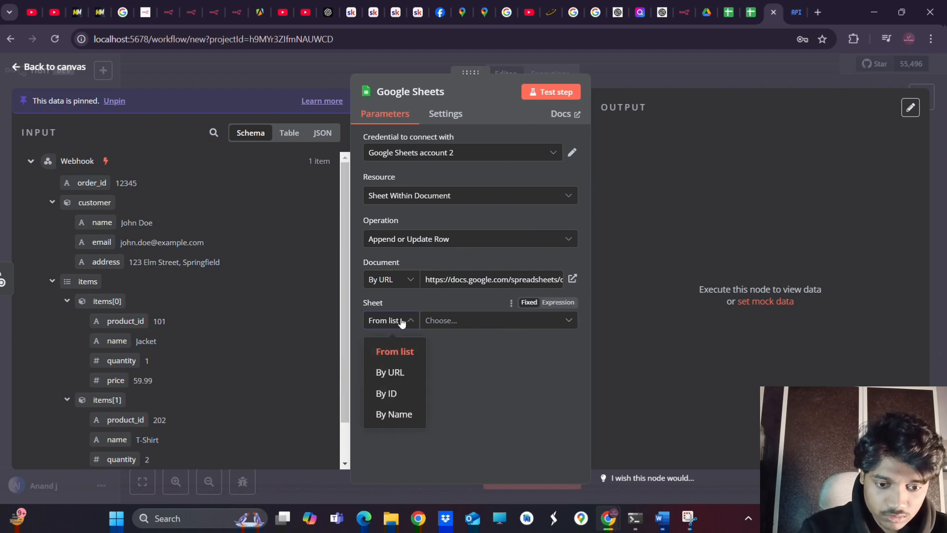
{"action": "left_click", "coordinate": [492, 321]}
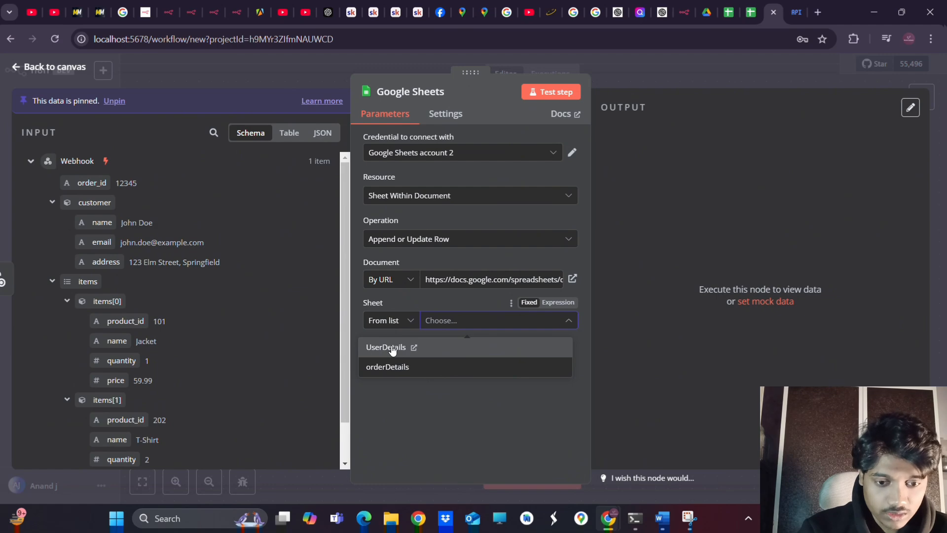
{"action": "left_click", "coordinate": [392, 349]}
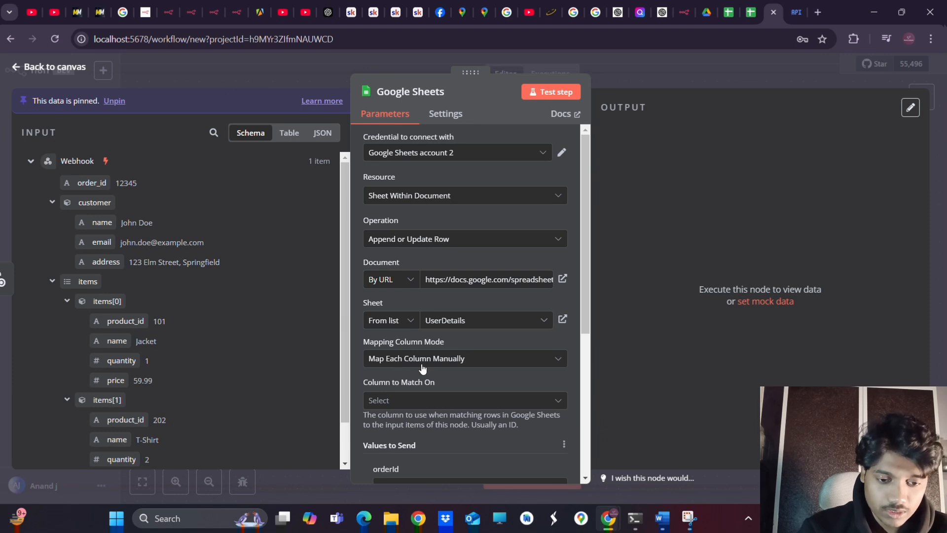
{"action": "scroll", "coordinate": [423, 368], "scroll_direction": "down", "scroll_amount": 4}
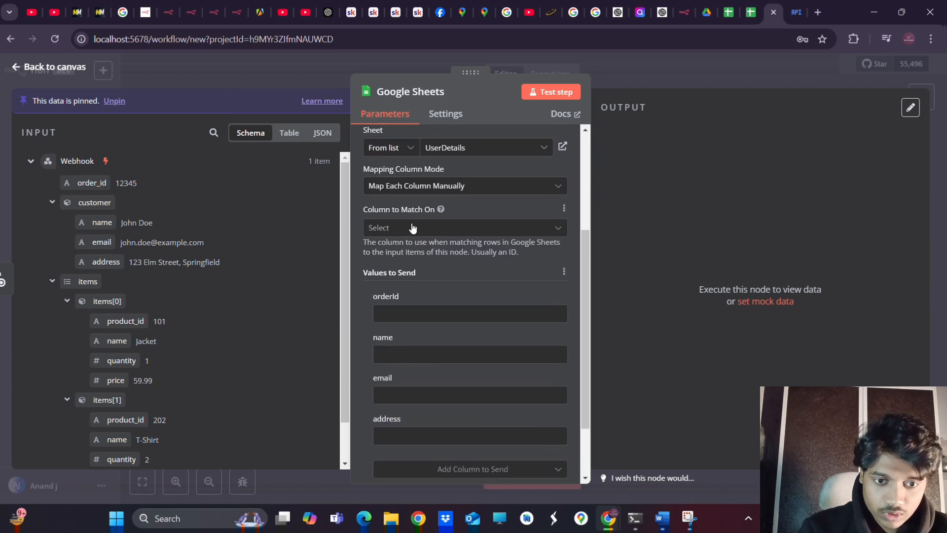
{"action": "left_click", "coordinate": [390, 228]}
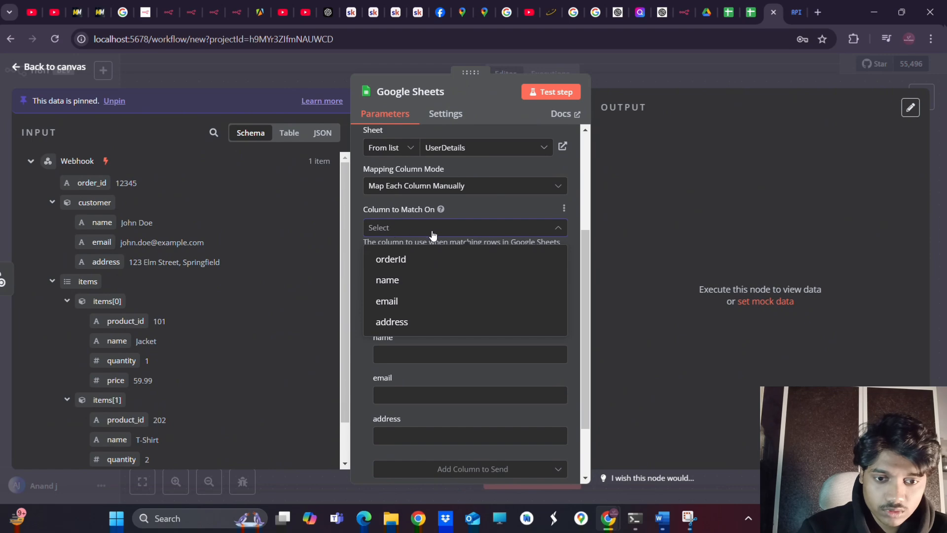
{"action": "left_click", "coordinate": [432, 232]}
{"action": "left_click_drag", "start_coordinate": [393, 249], "coordinate": [510, 246]}
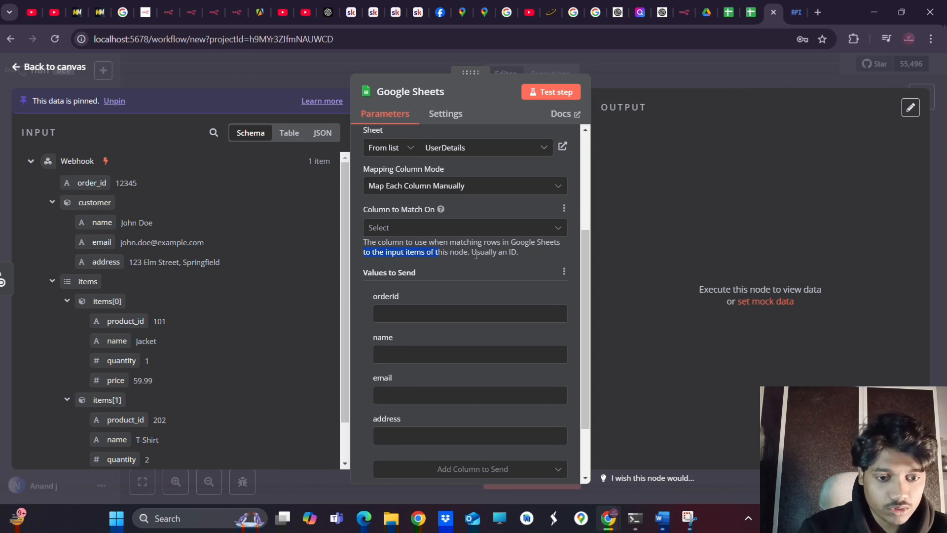
{"action": "left_click", "coordinate": [536, 253]}
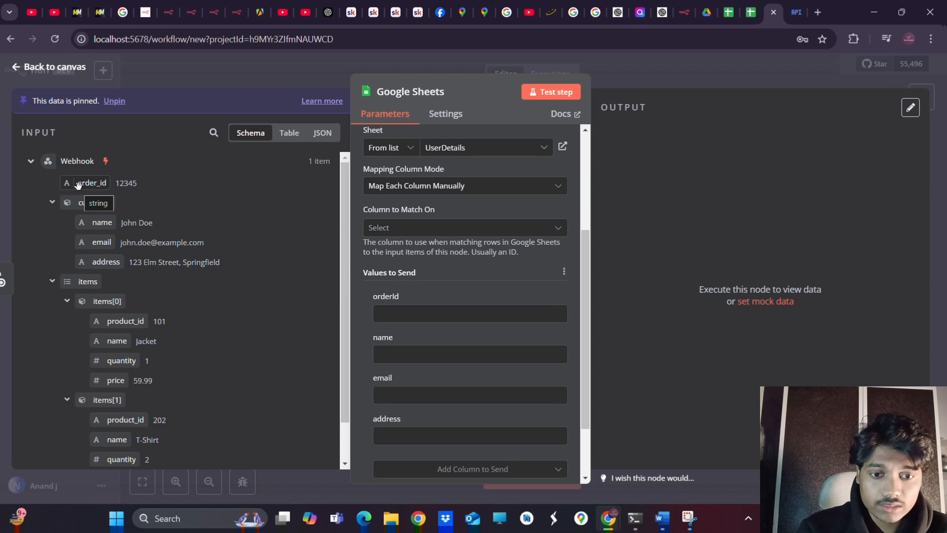
{"action": "left_click_drag", "start_coordinate": [78, 184], "coordinate": [393, 239]}
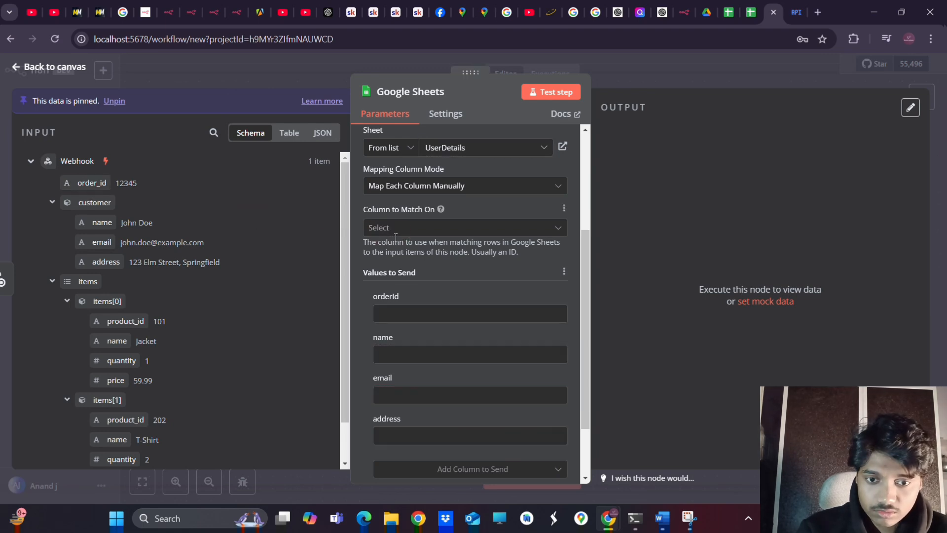
{"action": "left_click", "coordinate": [394, 228]}
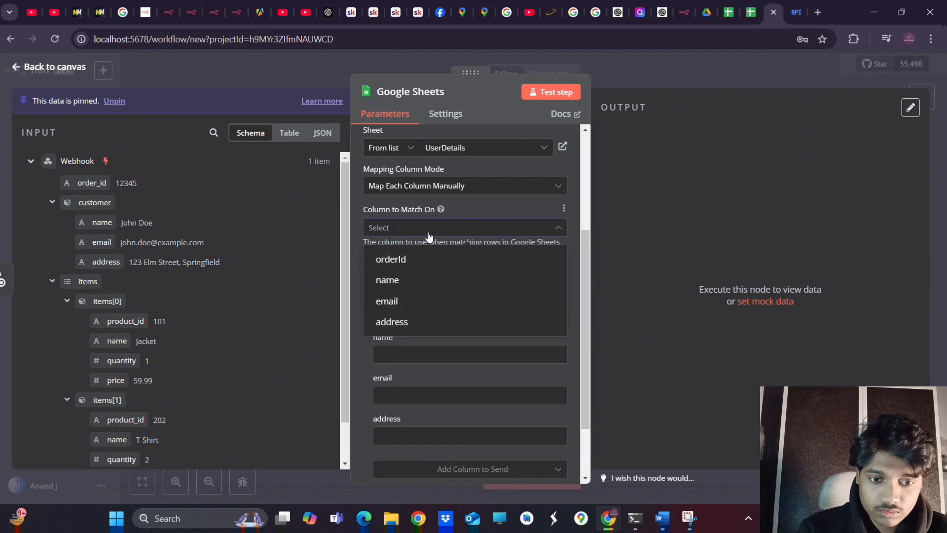
Match UserDetails rows on orderId, map the webhook's order_id into orderId, and remove the name field
{"action": "left_click", "coordinate": [412, 259]}
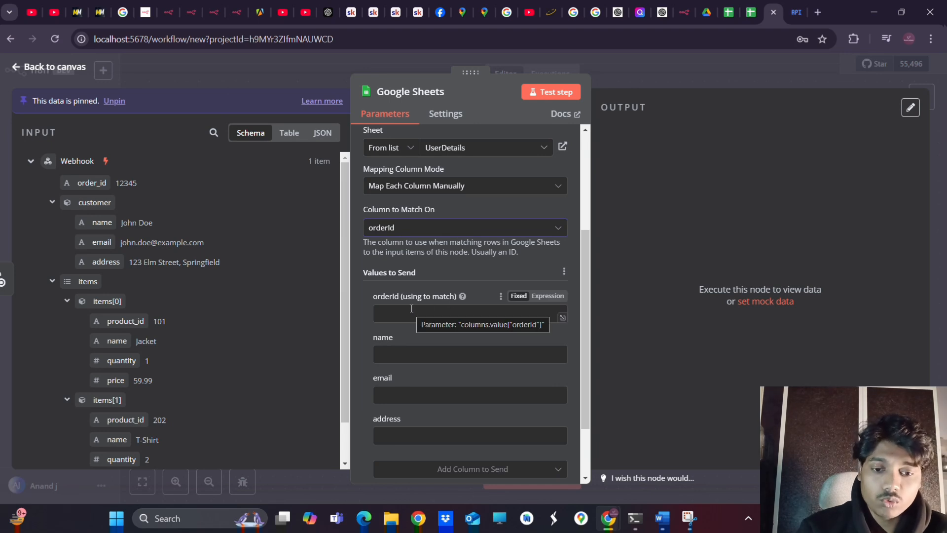
{"action": "scroll", "coordinate": [411, 308], "scroll_direction": "down", "scroll_amount": 1}
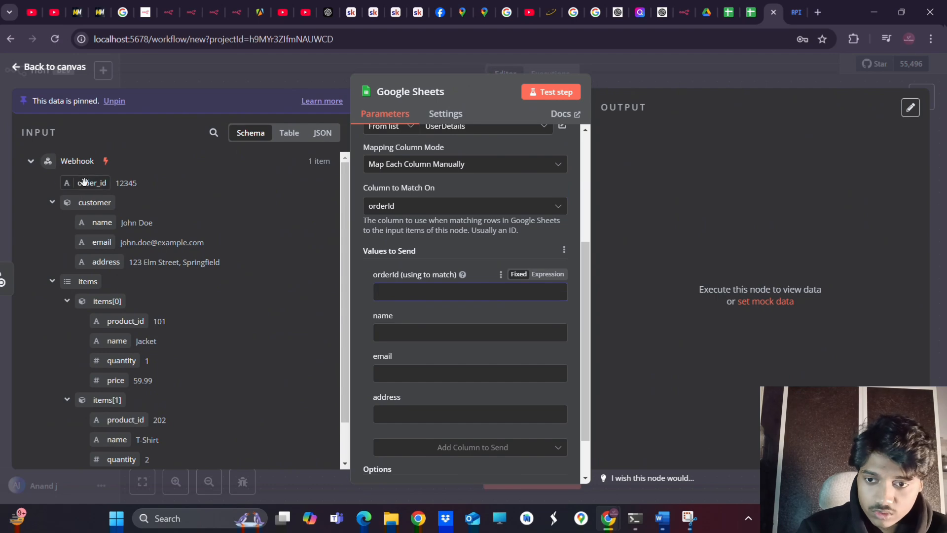
{"action": "left_click_drag", "start_coordinate": [91, 183], "coordinate": [418, 294]}
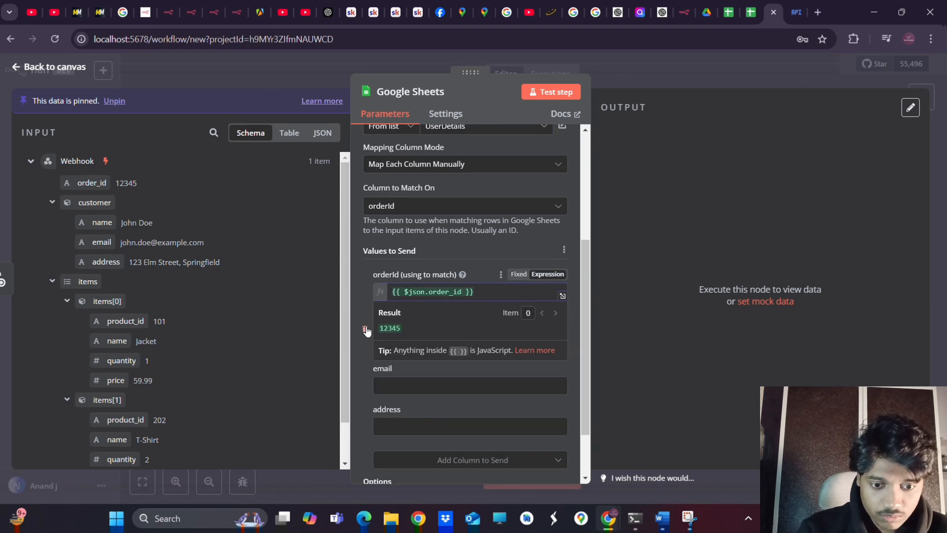
{"action": "left_click", "coordinate": [366, 330]}
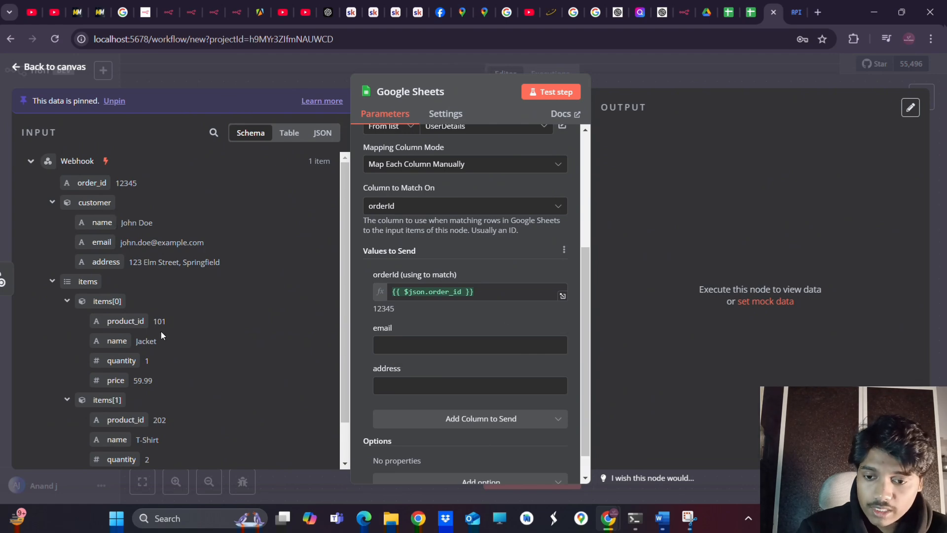
Map customer email and customer address from the webhook into the email and address fields
{"action": "scroll", "coordinate": [161, 330], "scroll_direction": "down", "scroll_amount": 1}
{"action": "scroll", "coordinate": [161, 331], "scroll_direction": "up", "scroll_amount": 1}
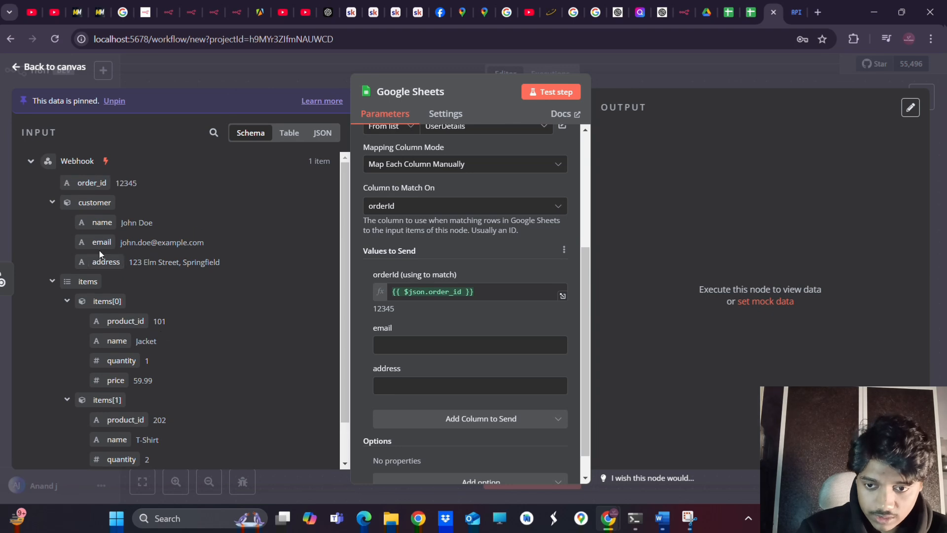
{"action": "left_click_drag", "start_coordinate": [99, 242], "coordinate": [455, 352]}
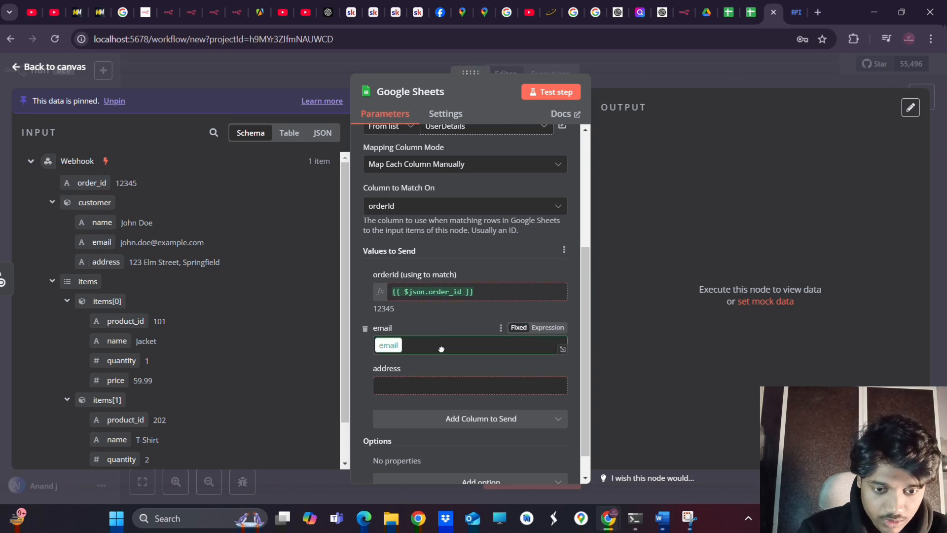
{"action": "left_click", "coordinate": [360, 421]}
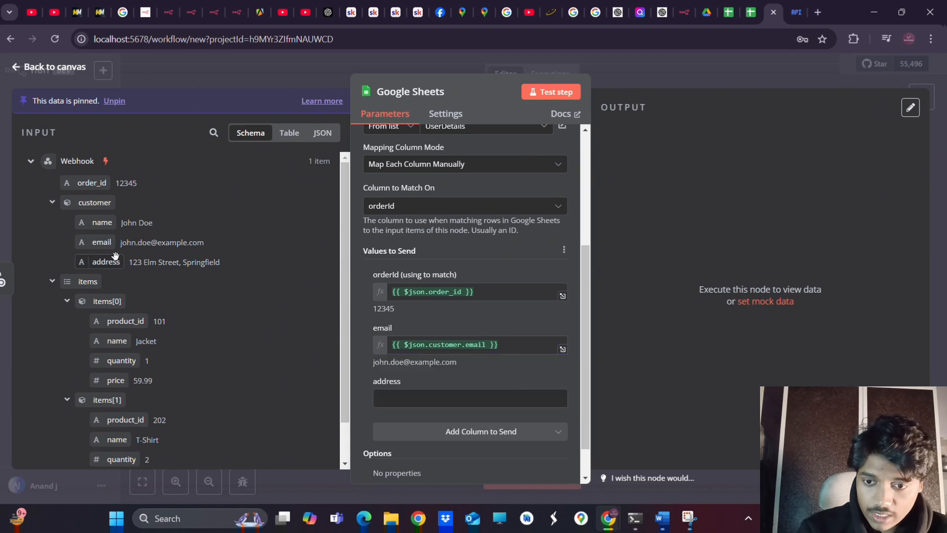
{"action": "left_click_drag", "start_coordinate": [104, 262], "coordinate": [416, 404]}
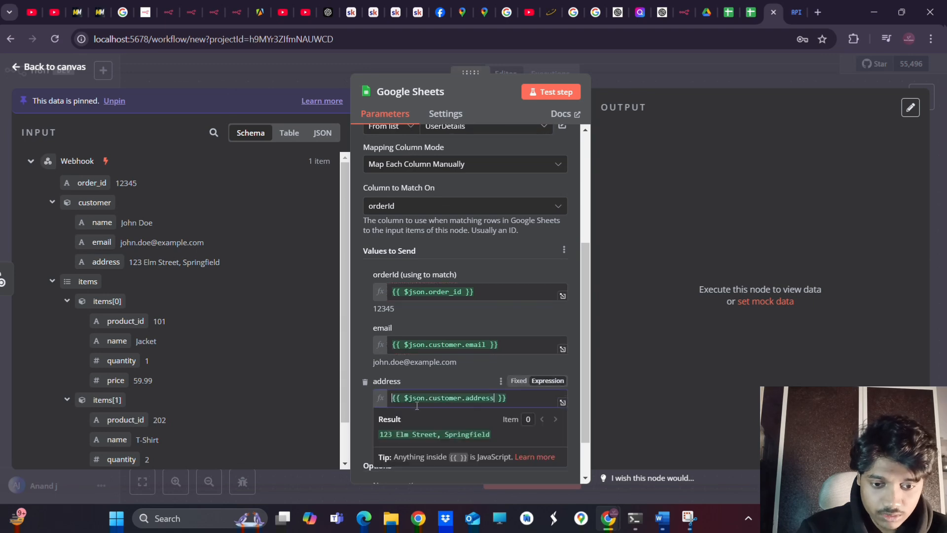
{"action": "left_click", "coordinate": [360, 374]}
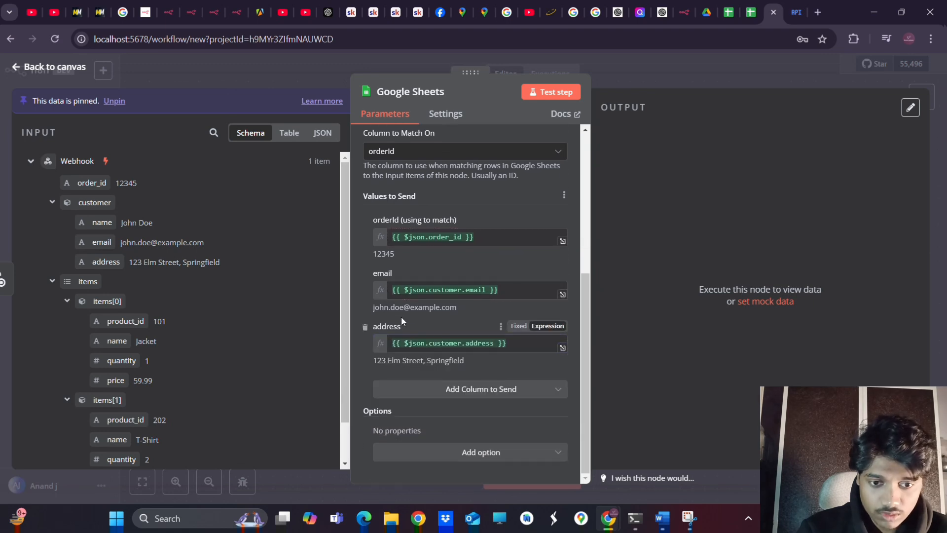
Add the name column back and map the webhook's customer.name into it
{"action": "left_click", "coordinate": [458, 392]}
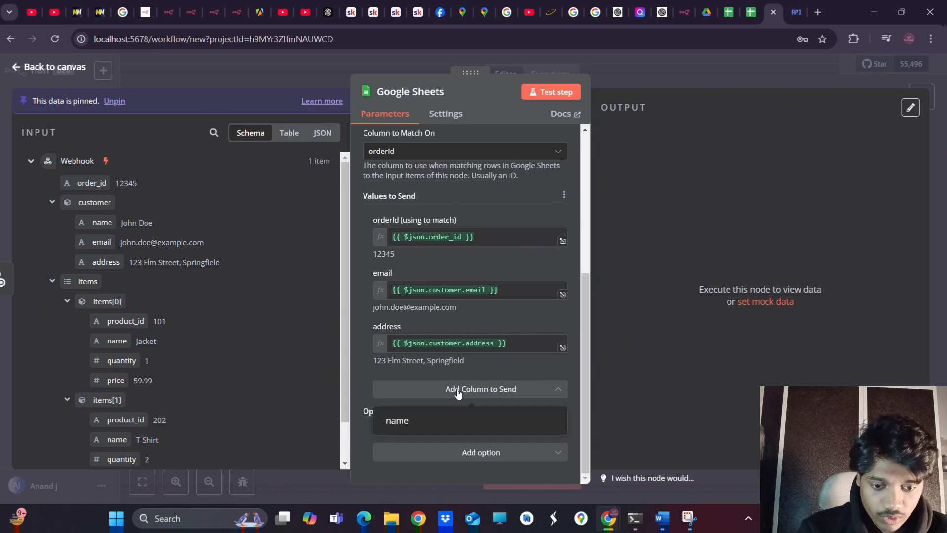
{"action": "left_click", "coordinate": [411, 427]}
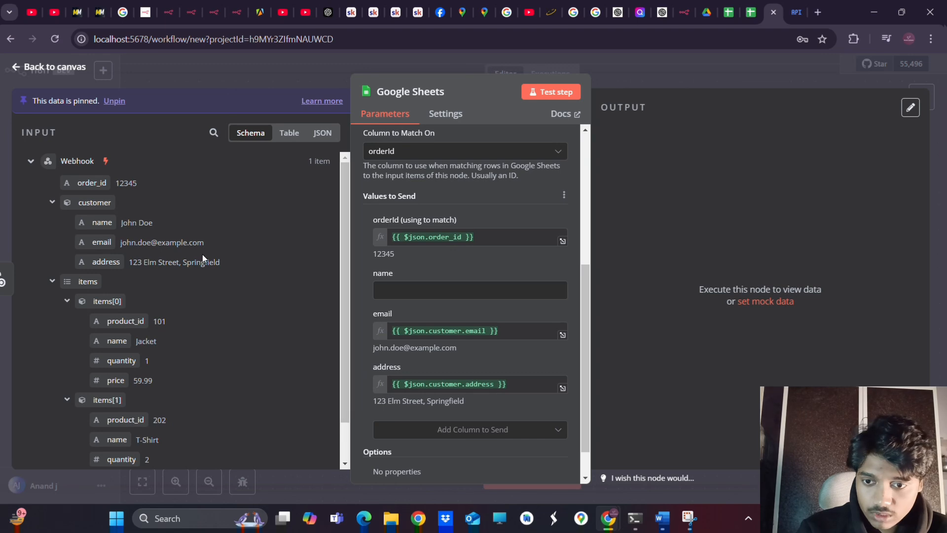
{"action": "left_click_drag", "start_coordinate": [93, 223], "coordinate": [431, 296]}
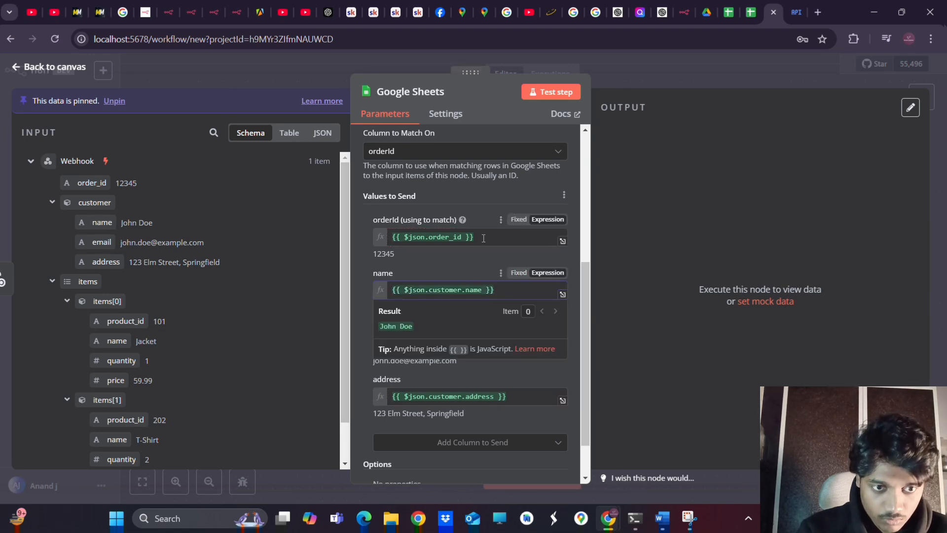
Check the name field's expression result, then return to the workflow canvas
{"action": "scroll", "coordinate": [444, 247], "scroll_direction": "down", "scroll_amount": 2}
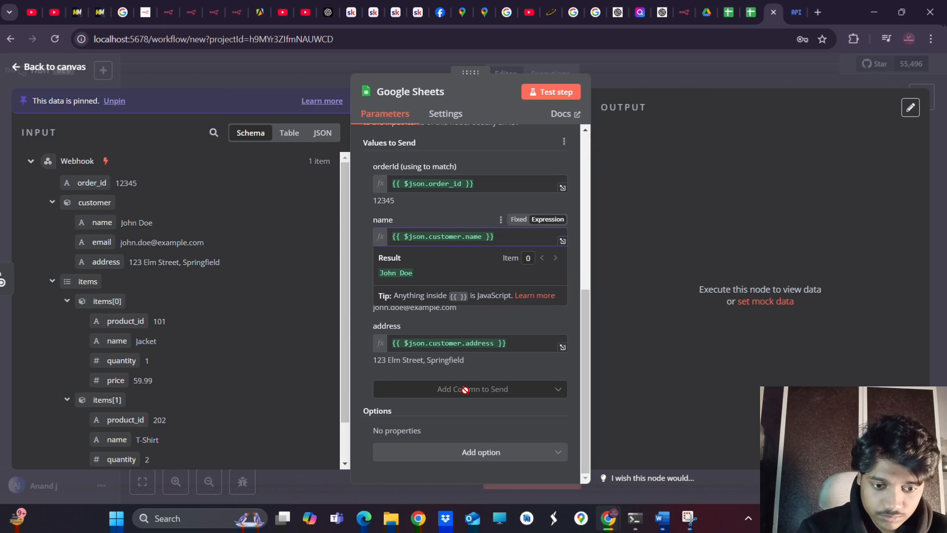
{"action": "scroll", "coordinate": [481, 437], "scroll_direction": "up", "scroll_amount": 10}
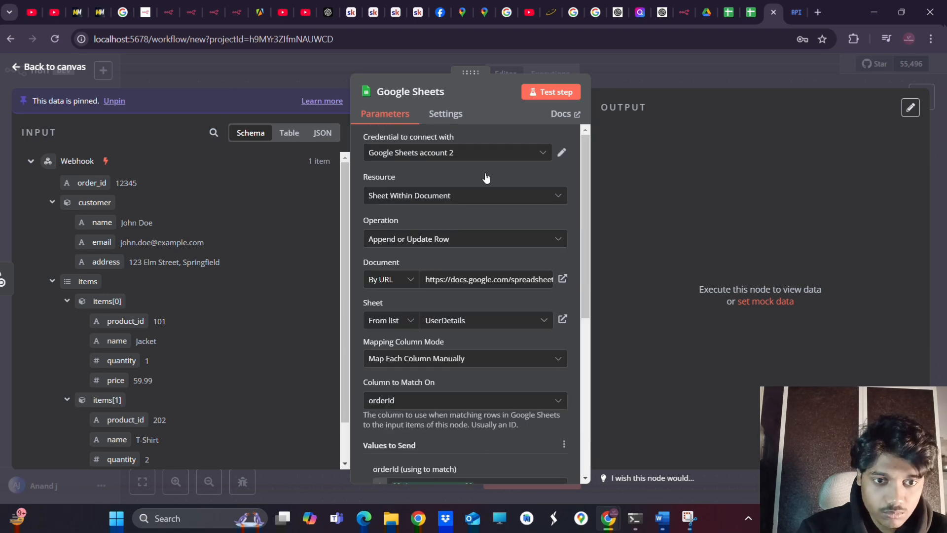
{"action": "scroll", "coordinate": [477, 319], "scroll_direction": "down", "scroll_amount": 6}
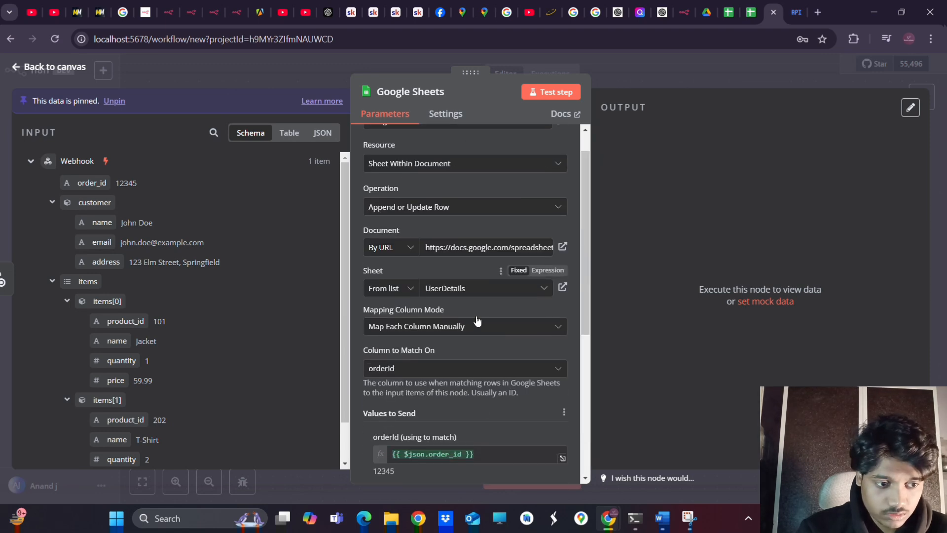
{"action": "left_click", "coordinate": [482, 236]}
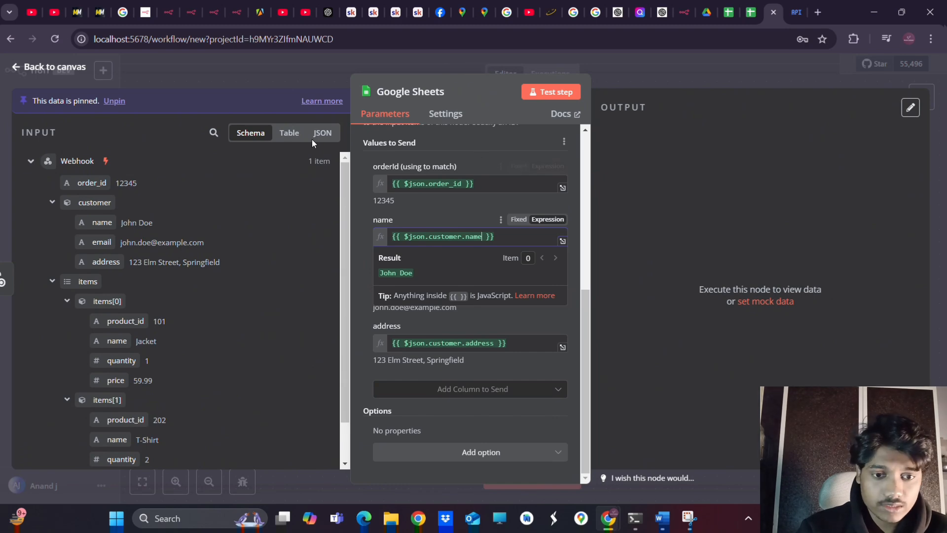
{"action": "left_click", "coordinate": [58, 68]}
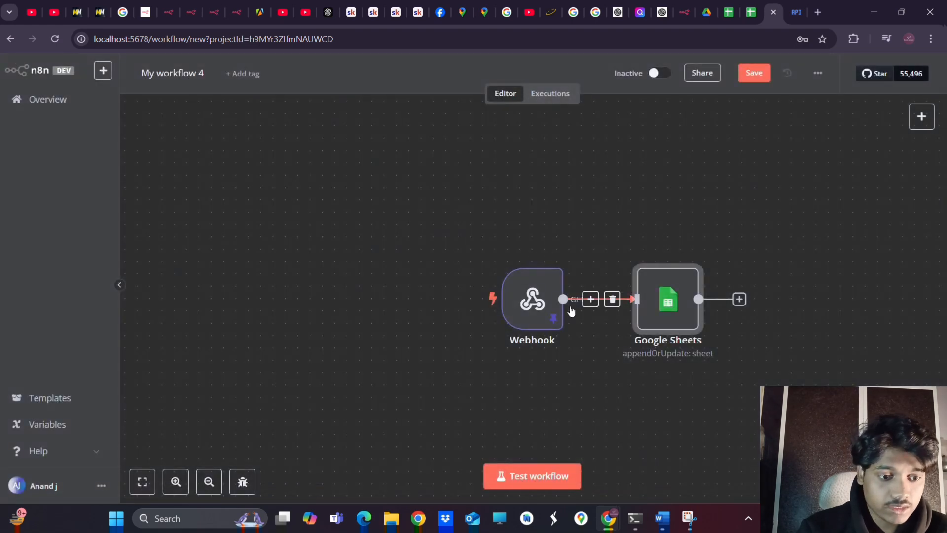
Add a second Google Sheets node after the first, using the 'Append or update row in sheet' action
{"action": "scroll", "coordinate": [647, 418], "scroll_direction": "right", "scroll_amount": 3}
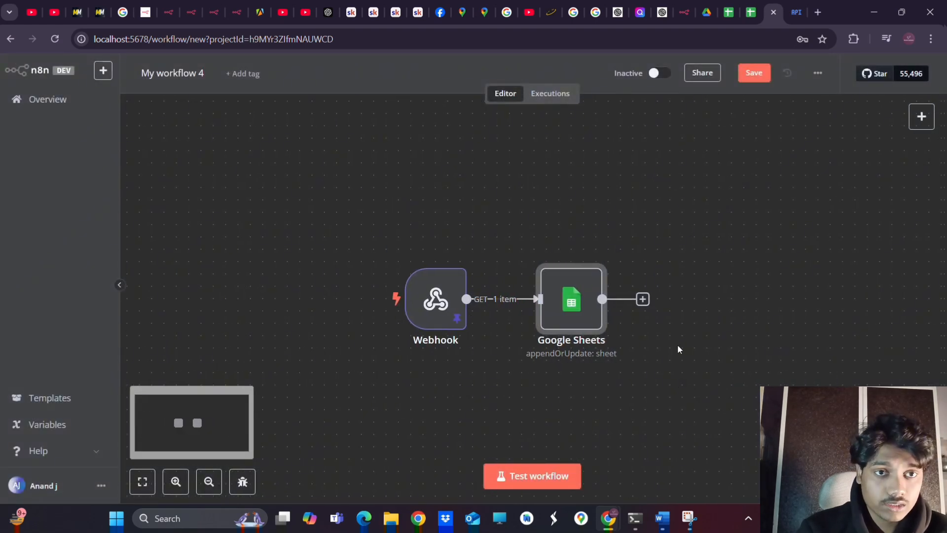
{"action": "left_click", "coordinate": [643, 299]}
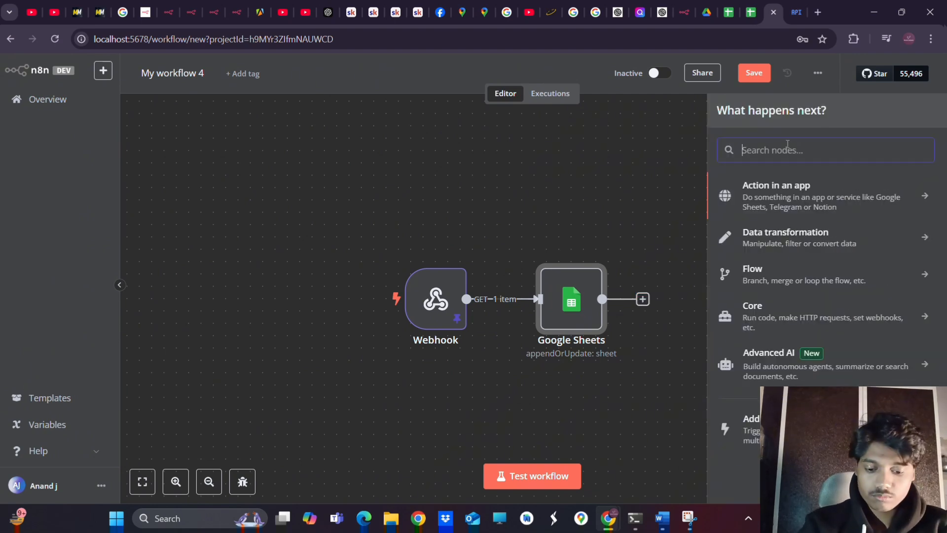
{"action": "type", "text": "goog"}
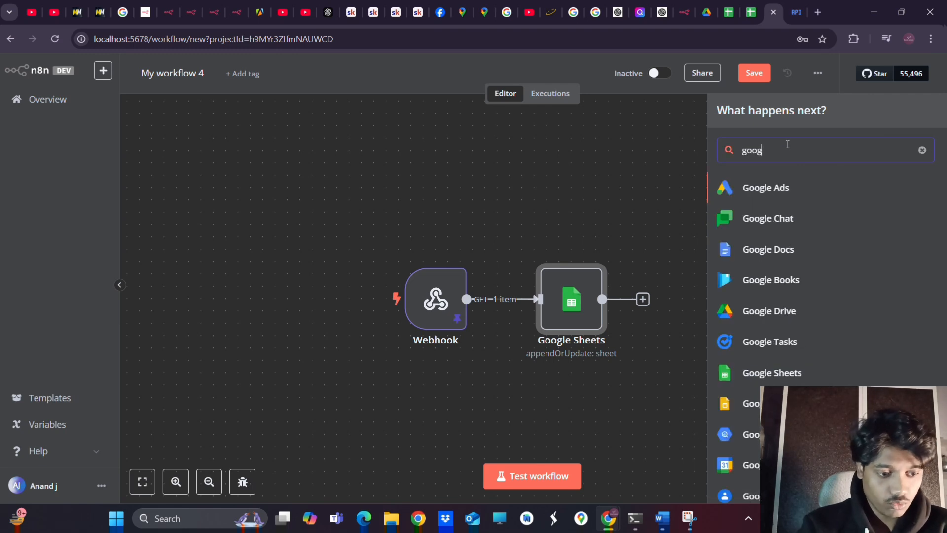
{"action": "type", "text": " sheet"}
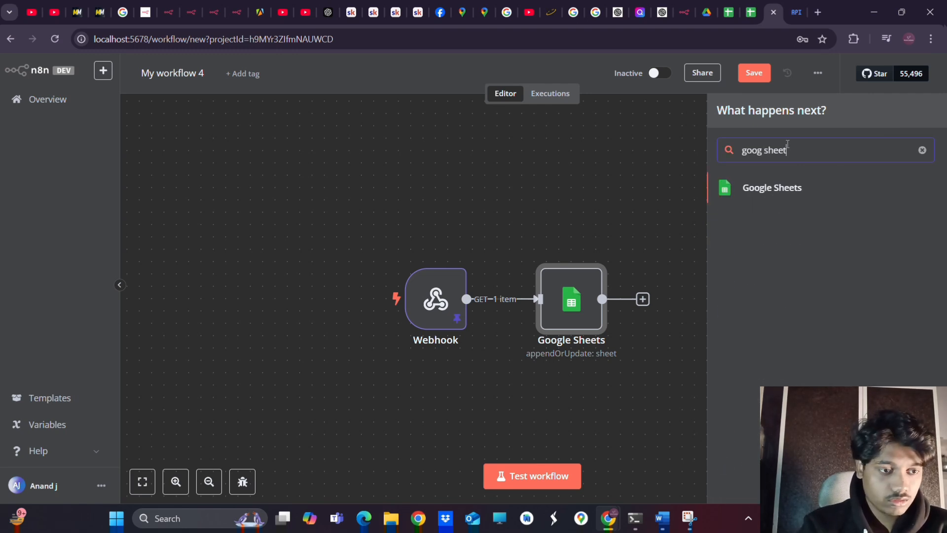
{"action": "left_click", "coordinate": [757, 187]}
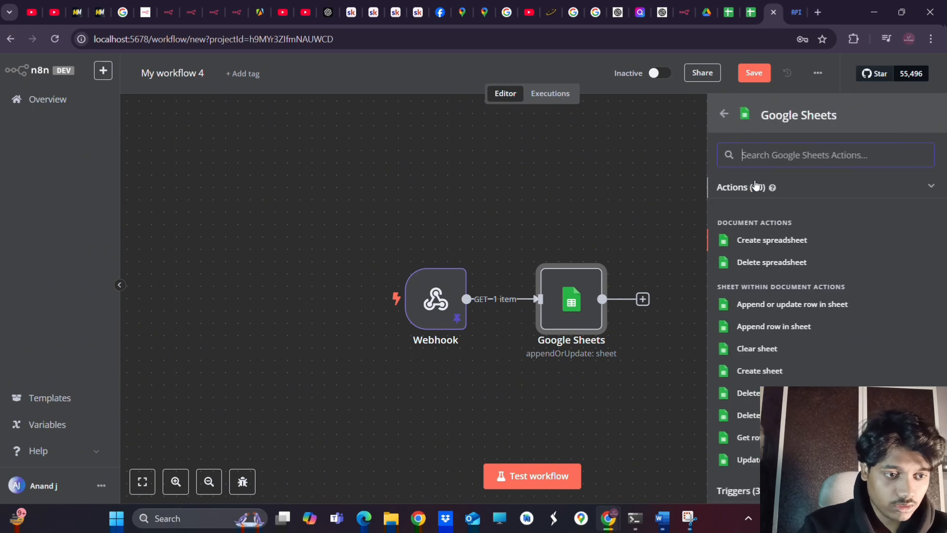
{"action": "left_click", "coordinate": [757, 306]}
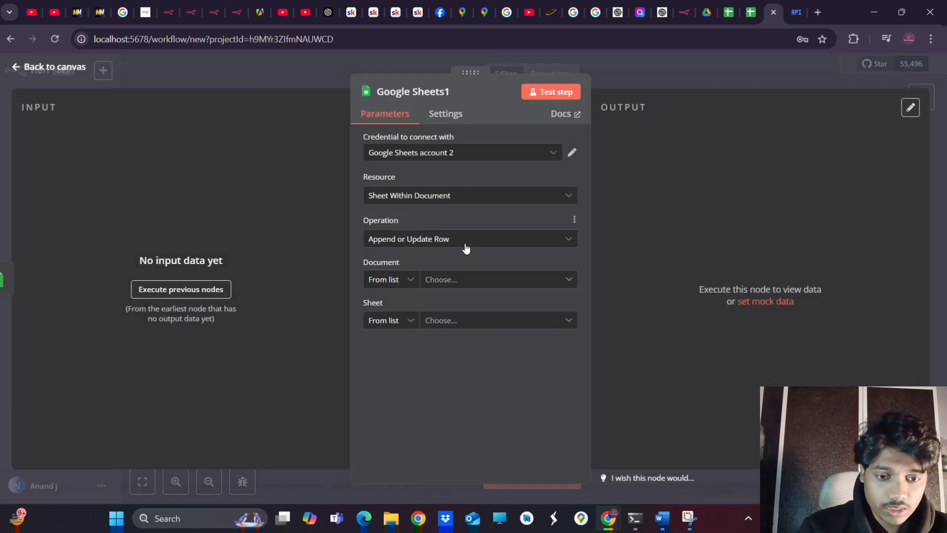
Set Google Sheets1's document to By URL and paste the spreadsheet link
{"action": "left_click", "coordinate": [467, 281]}
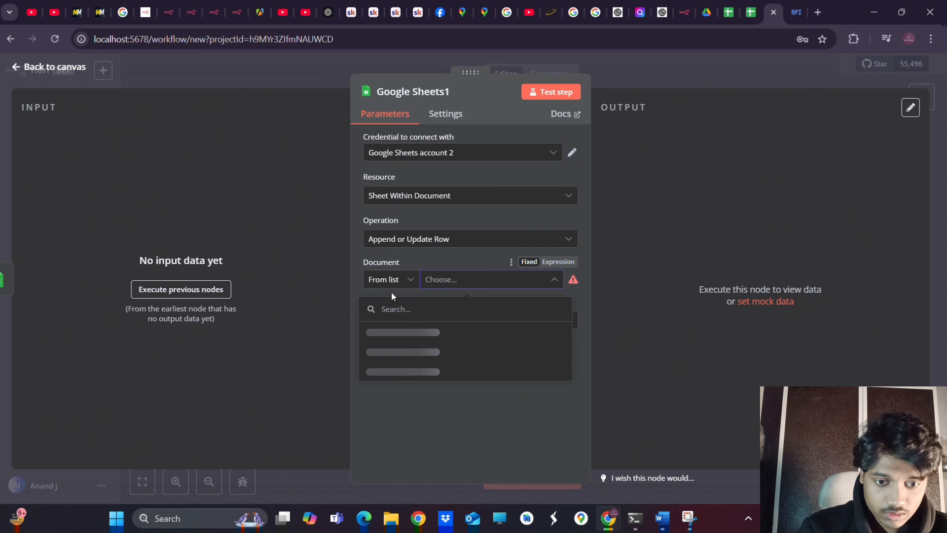
{"action": "left_click", "coordinate": [398, 281]}
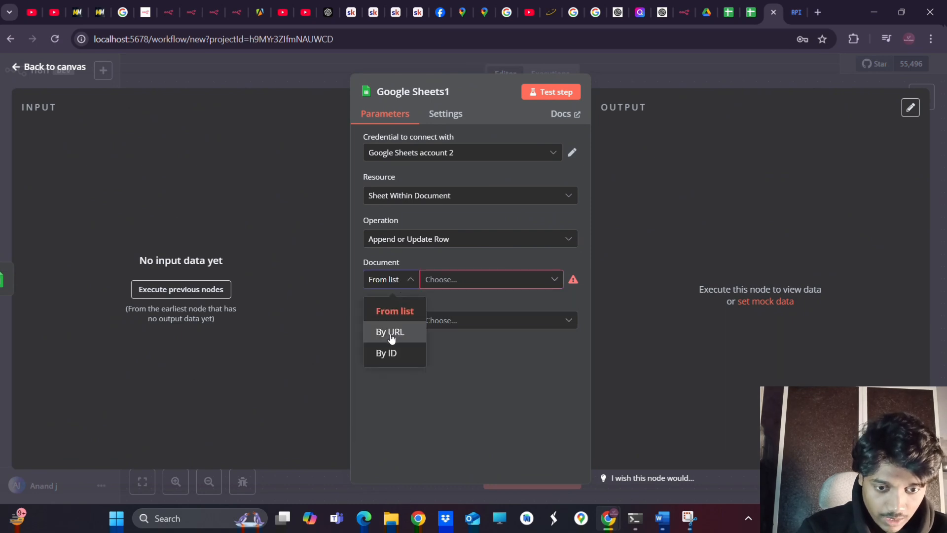
{"action": "left_click", "coordinate": [392, 332]}
{"action": "left_click", "coordinate": [463, 280]}
{"action": "key", "text": "ctrl+v"}
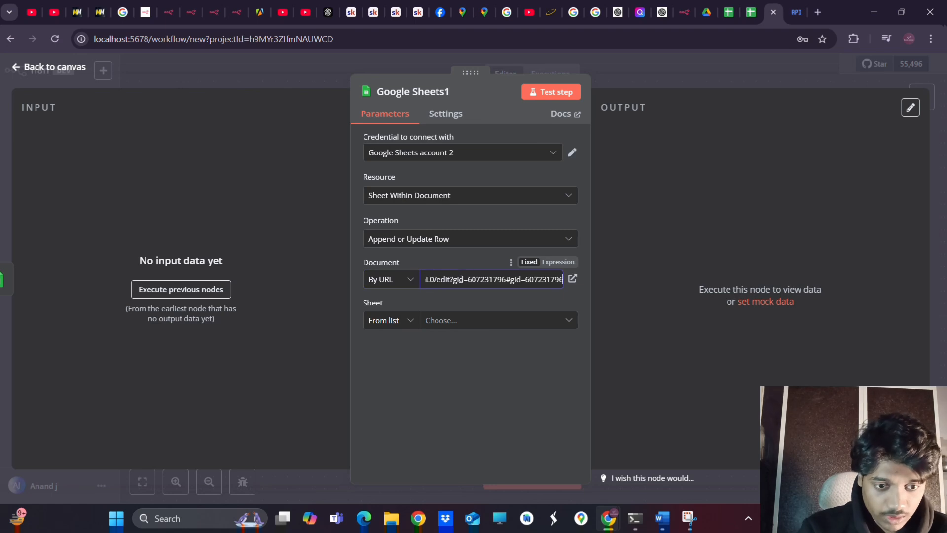
Select the orderDetails sheet and set Column to Match On to orderId
{"action": "left_click", "coordinate": [410, 322]}
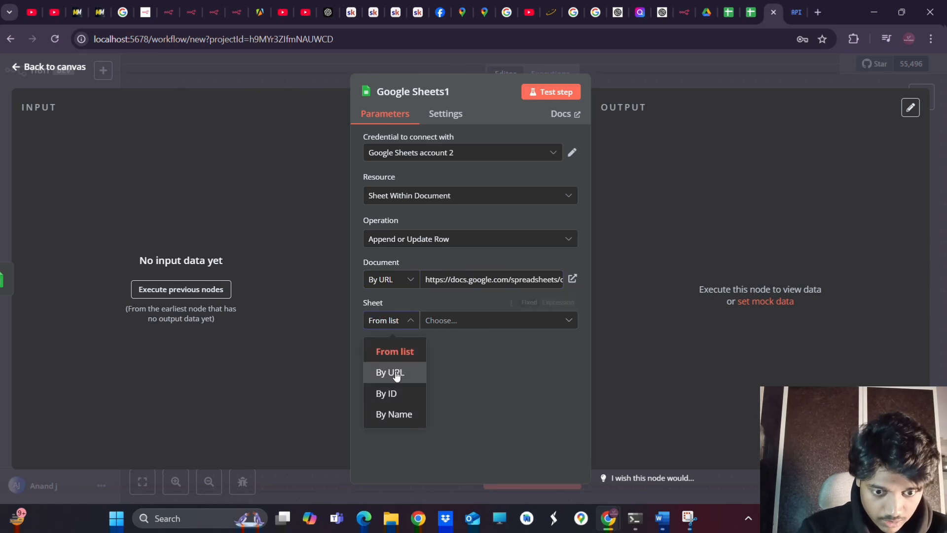
{"action": "left_click", "coordinate": [439, 325]}
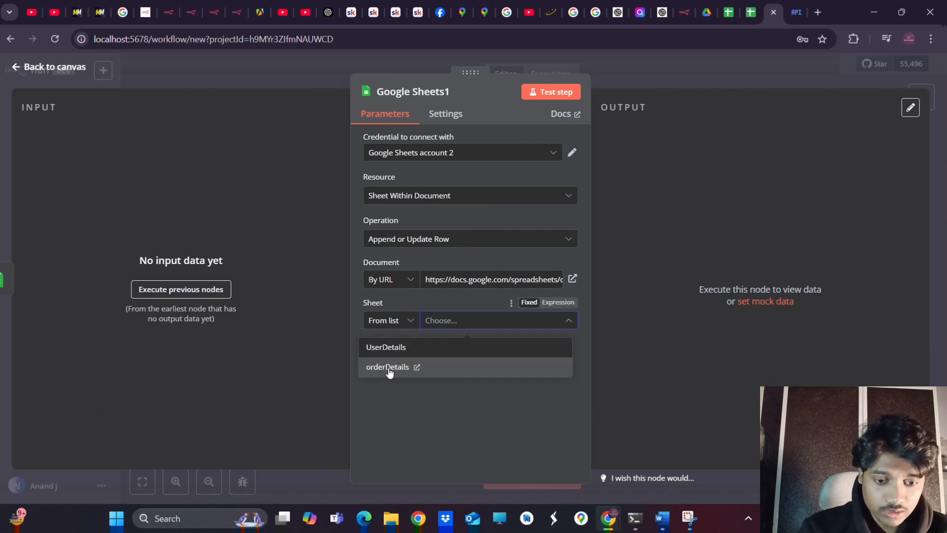
{"action": "left_click", "coordinate": [389, 368]}
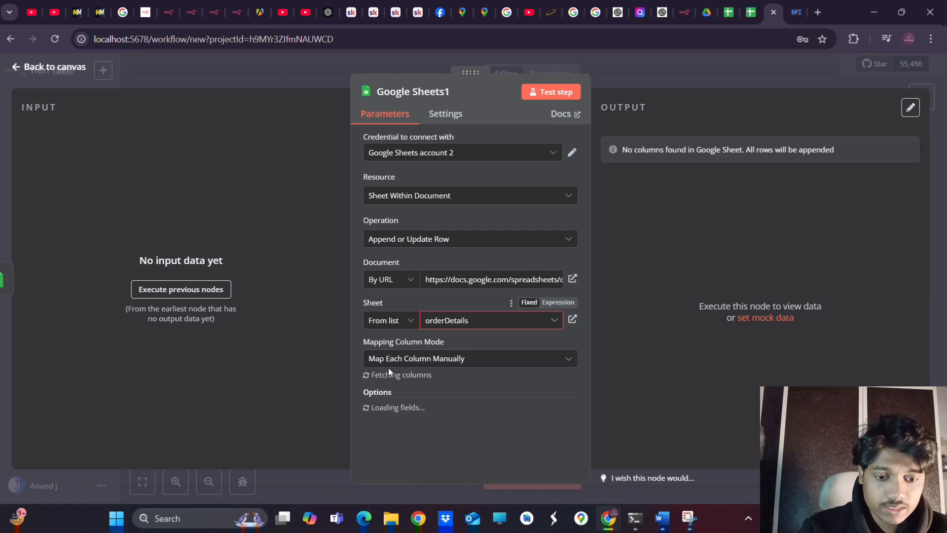
{"action": "scroll", "coordinate": [445, 378], "scroll_direction": "down", "scroll_amount": 3}
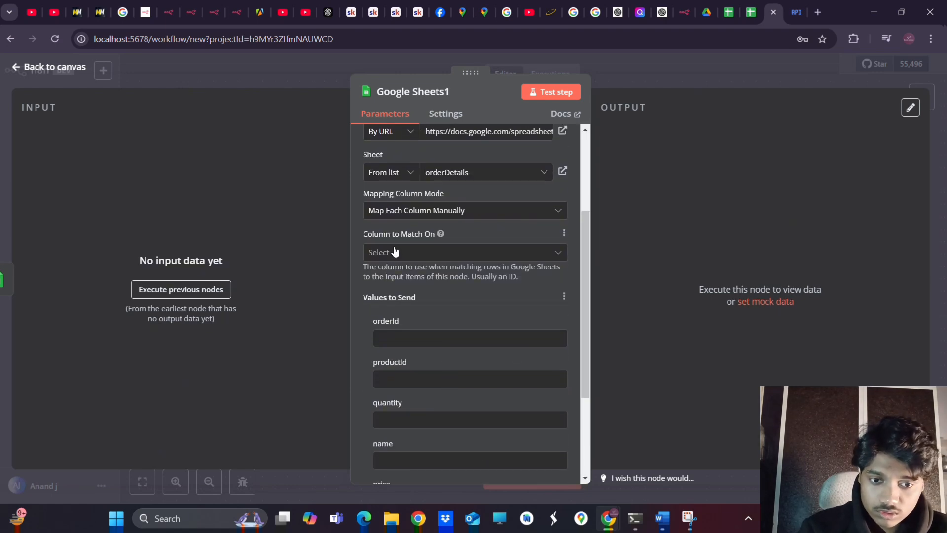
{"action": "left_click", "coordinate": [408, 252]}
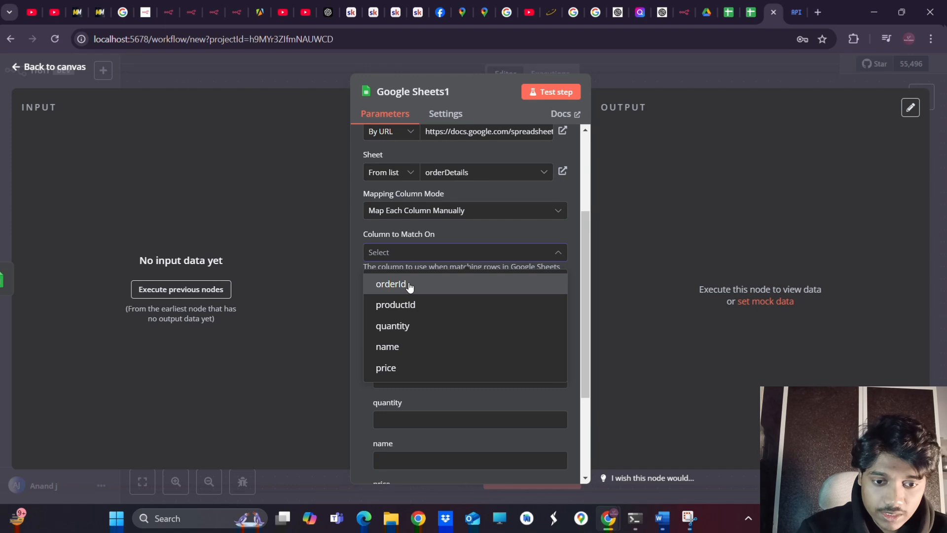
{"action": "left_click", "coordinate": [408, 285]}
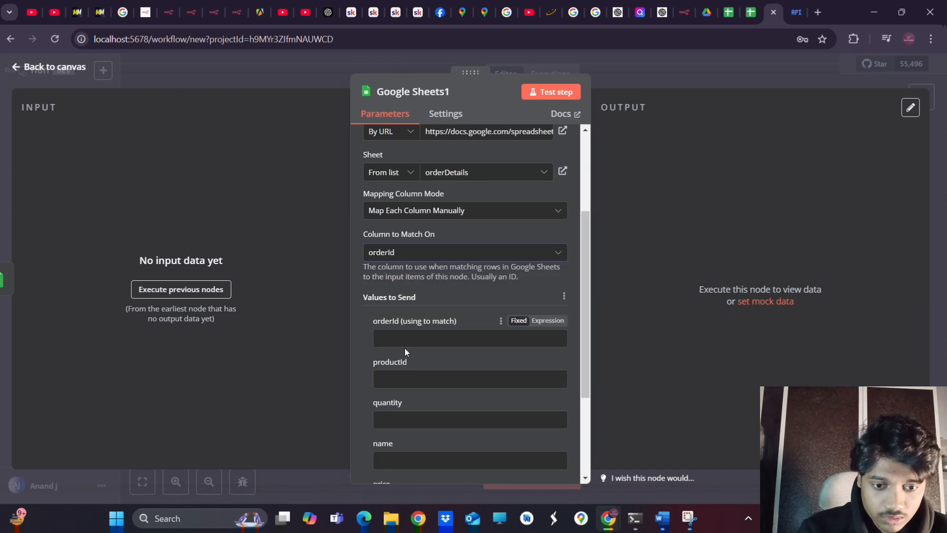
{"action": "left_click", "coordinate": [424, 340]}
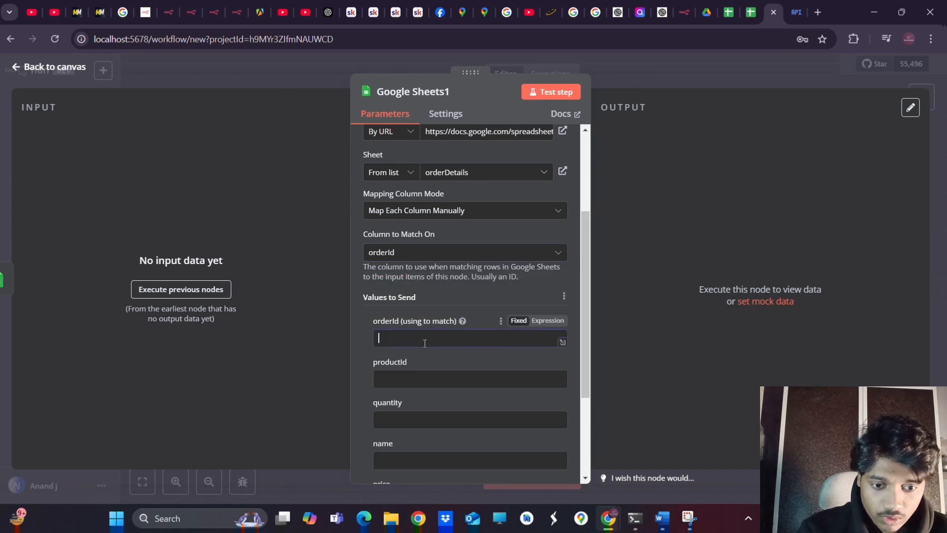
Execute previous nodes and map the Webhook's order_id into the orderId match value
{"action": "left_click", "coordinate": [168, 291]}
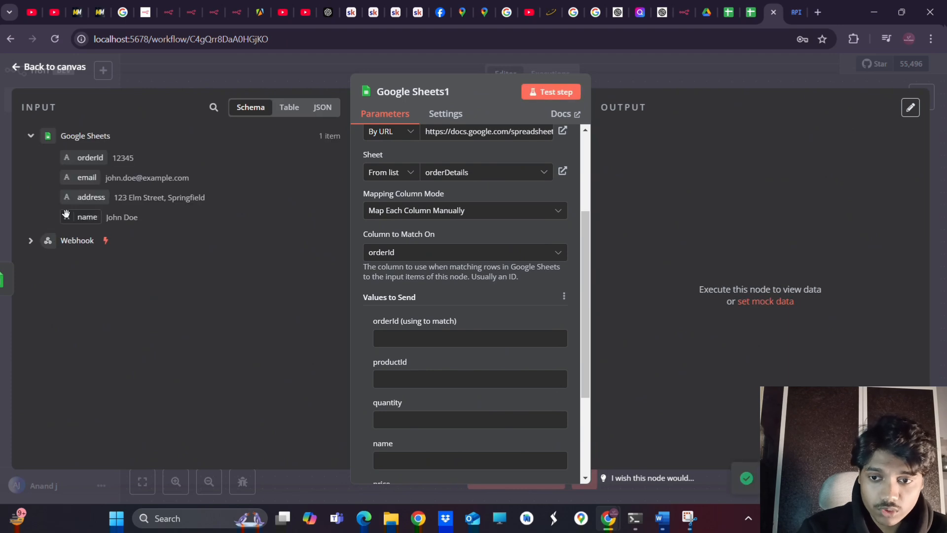
{"action": "left_click", "coordinate": [31, 242]}
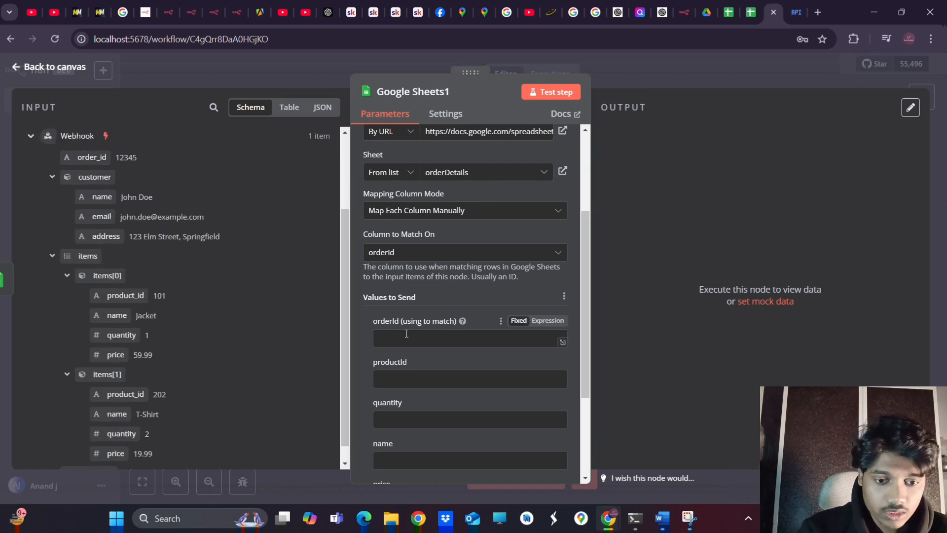
{"action": "left_click_drag", "start_coordinate": [60, 159], "coordinate": [398, 336]}
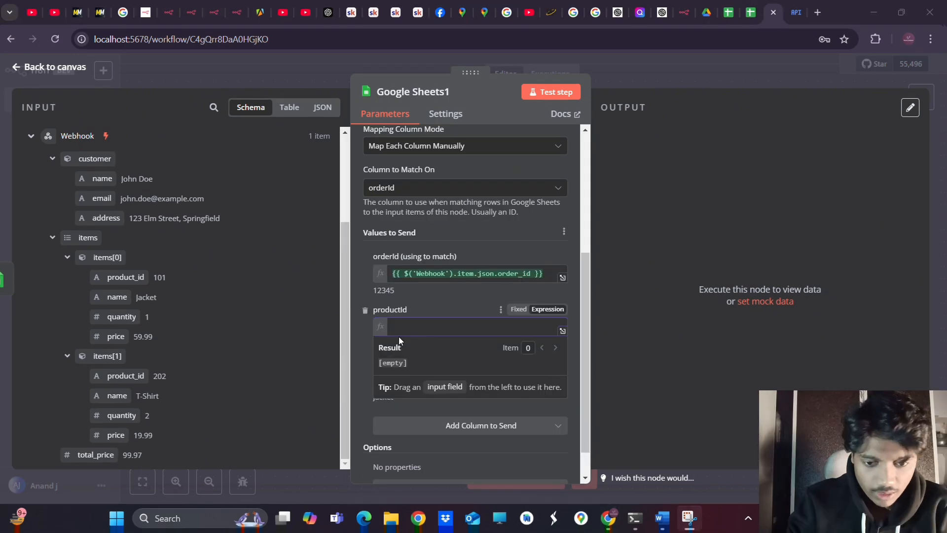
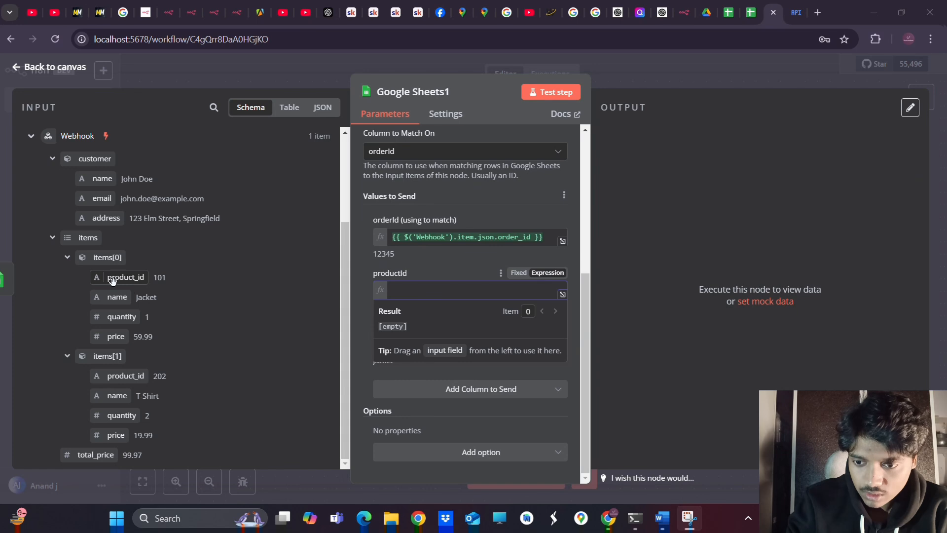
Map the Webhook's items[0].product_id into productId so it resolves to 101
{"action": "left_click_drag", "start_coordinate": [124, 278], "coordinate": [427, 296]}
{"action": "left_click", "coordinate": [459, 304]}
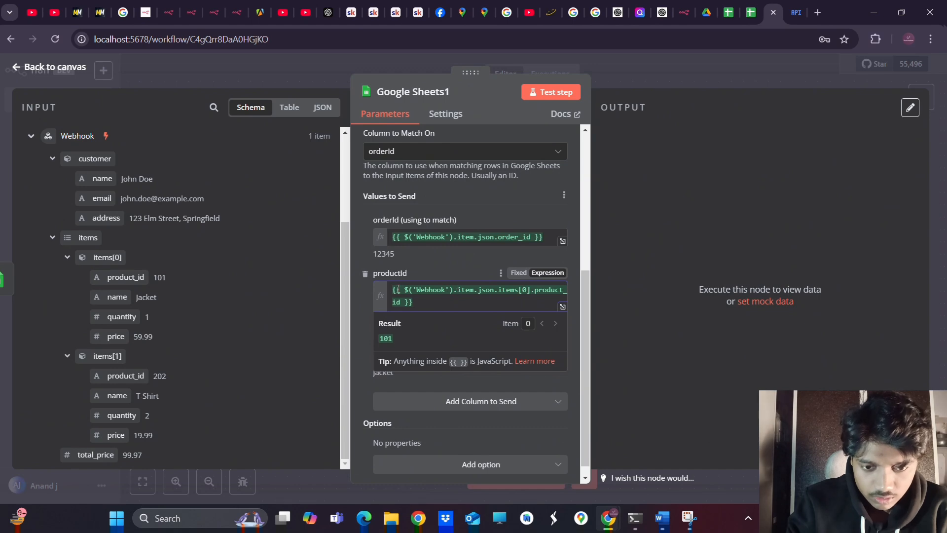
{"action": "left_click_drag", "start_coordinate": [404, 291], "coordinate": [453, 294]}
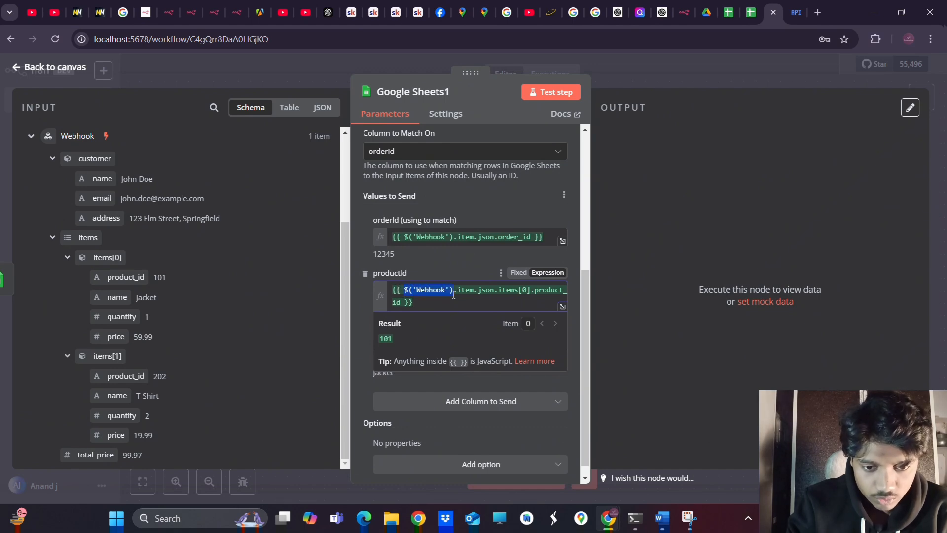
{"action": "left_click", "coordinate": [456, 292]}
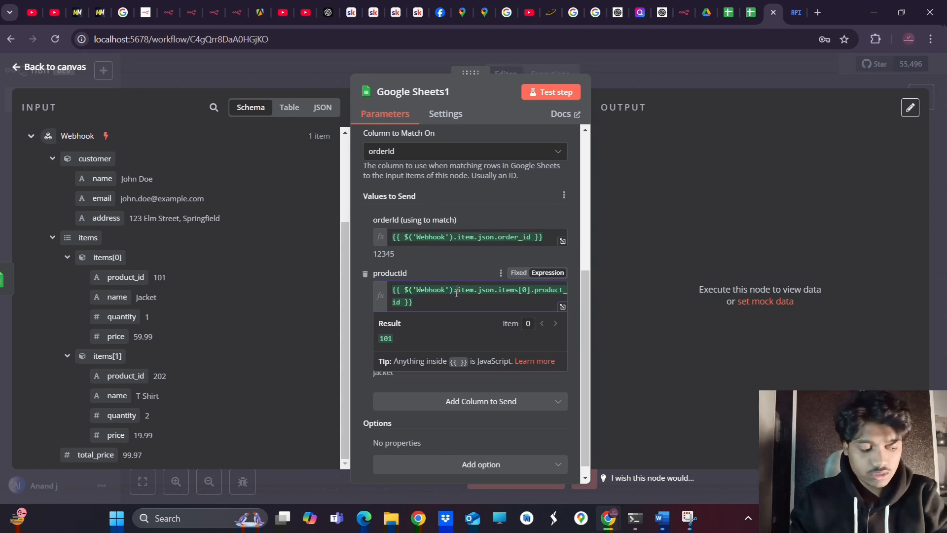
Change the productId expression to read from the Webhook's first() output and fix stray text
{"action": "type", "text": "firs"}
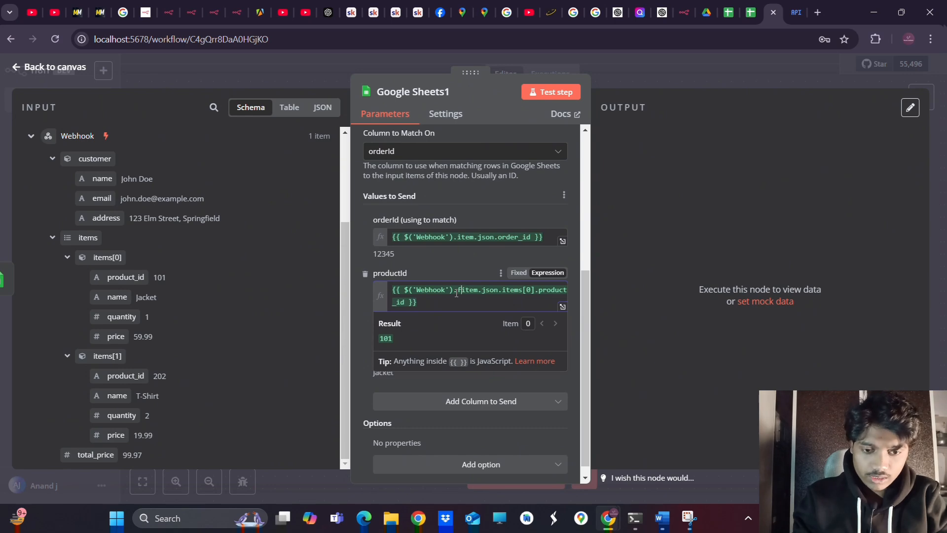
{"action": "key", "text": "Return"}
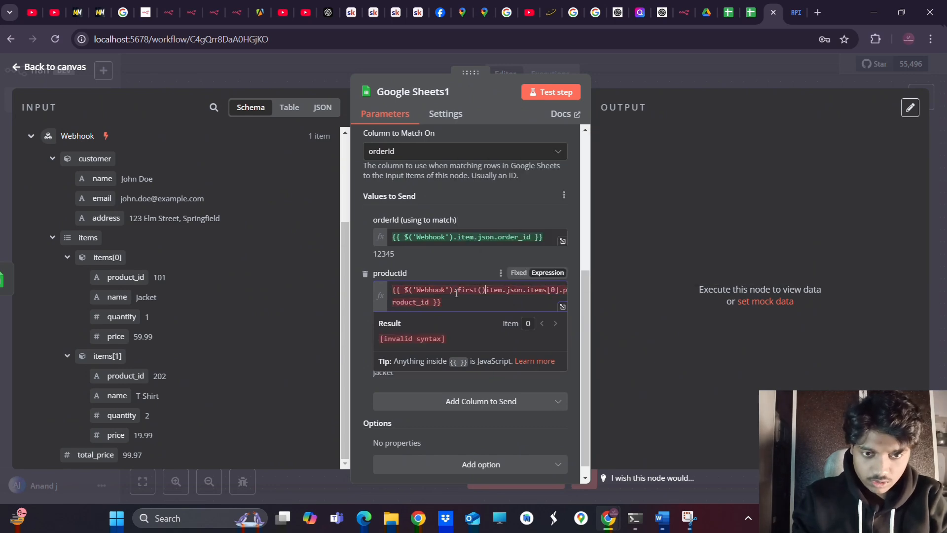
{"action": "type", "text": "."}
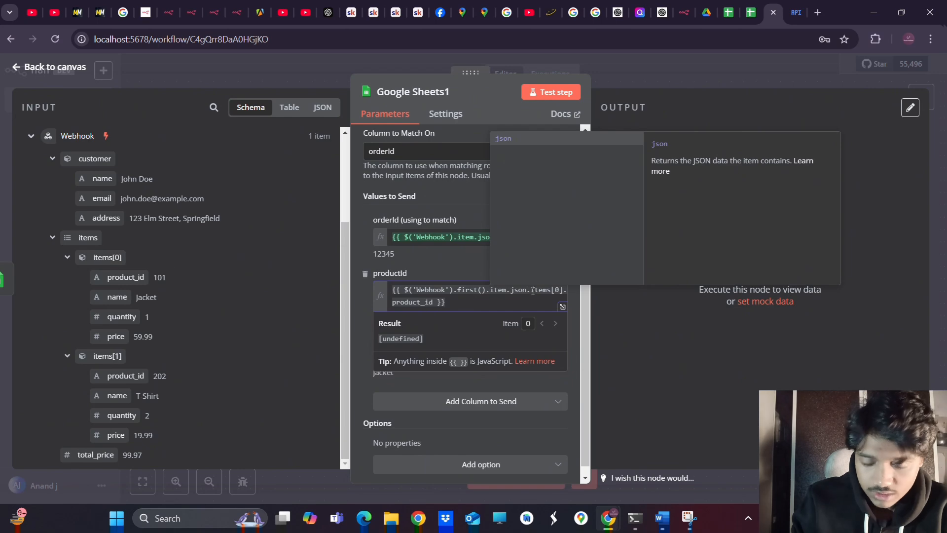
{"action": "left_click", "coordinate": [505, 291]}
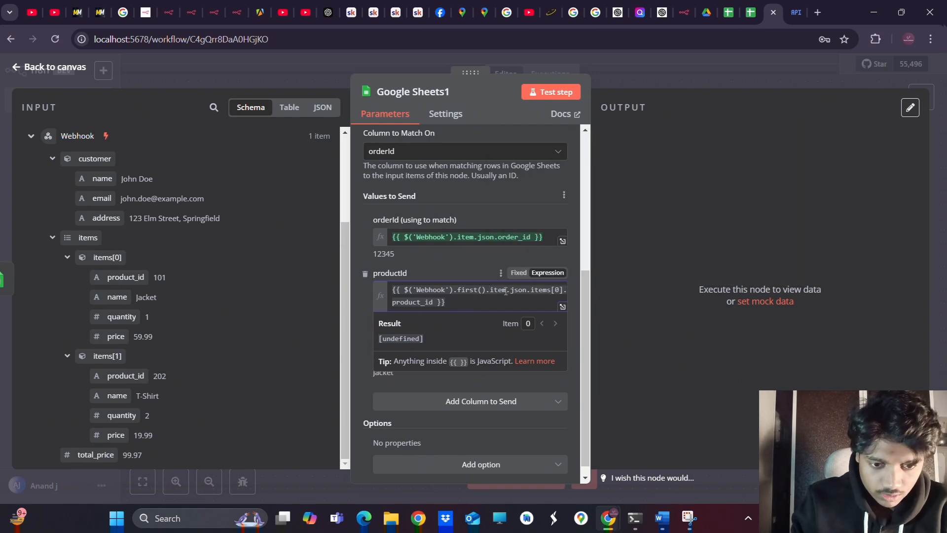
{"action": "type", "text": "s"}
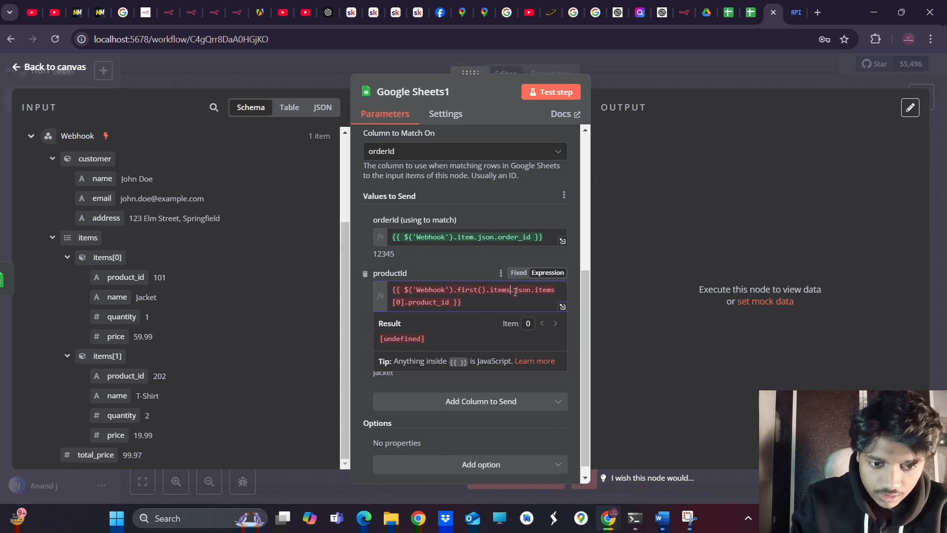
{"action": "left_click", "coordinate": [489, 290]}
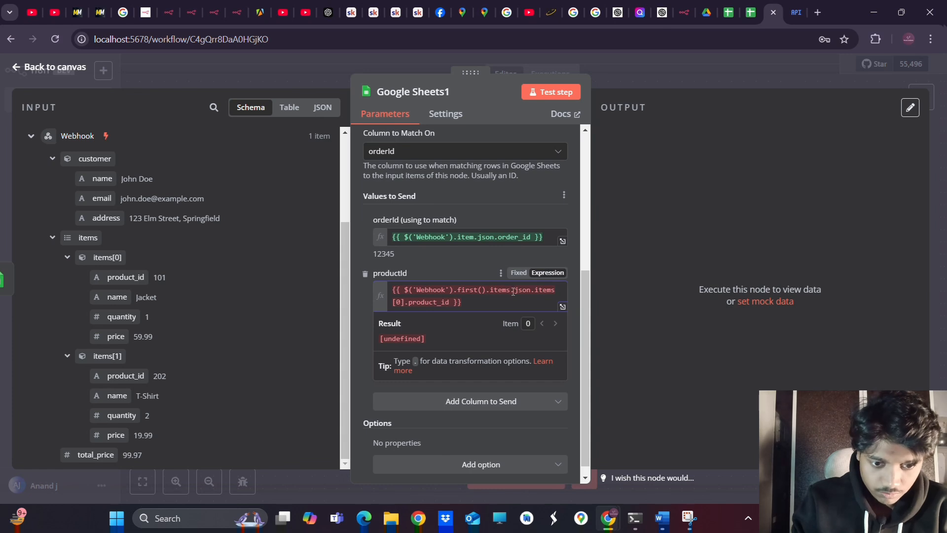
{"action": "left_click_drag", "start_coordinate": [514, 291], "coordinate": [491, 290]}
{"action": "key", "text": "BackSpace"}
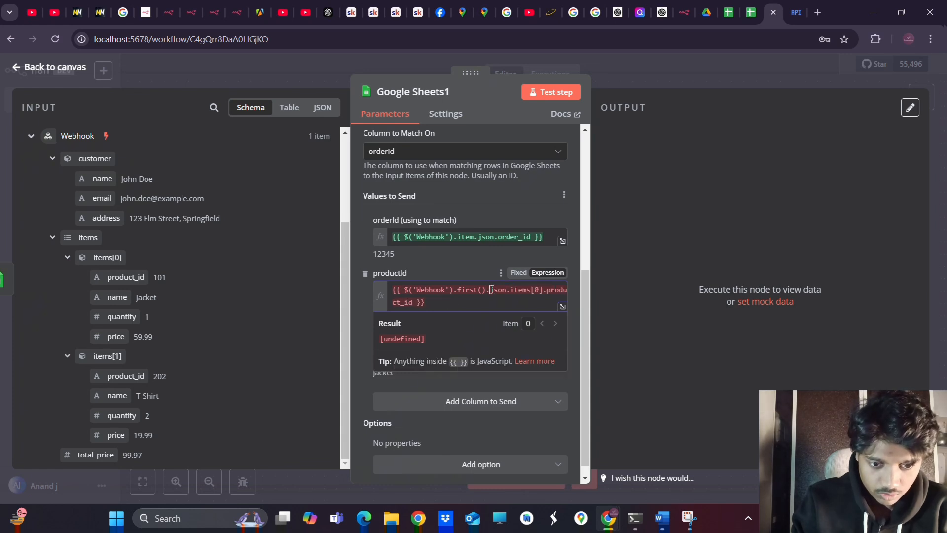
{"action": "left_click", "coordinate": [472, 300]}
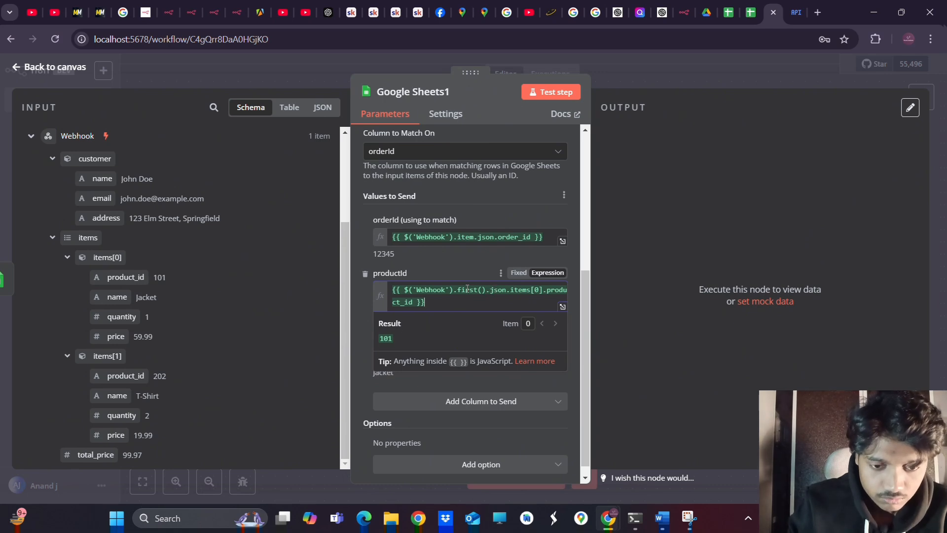
Replace the [0] index with .map(product => product.product_id), yielding the array 101 and 202
{"action": "left_click", "coordinate": [511, 291]}
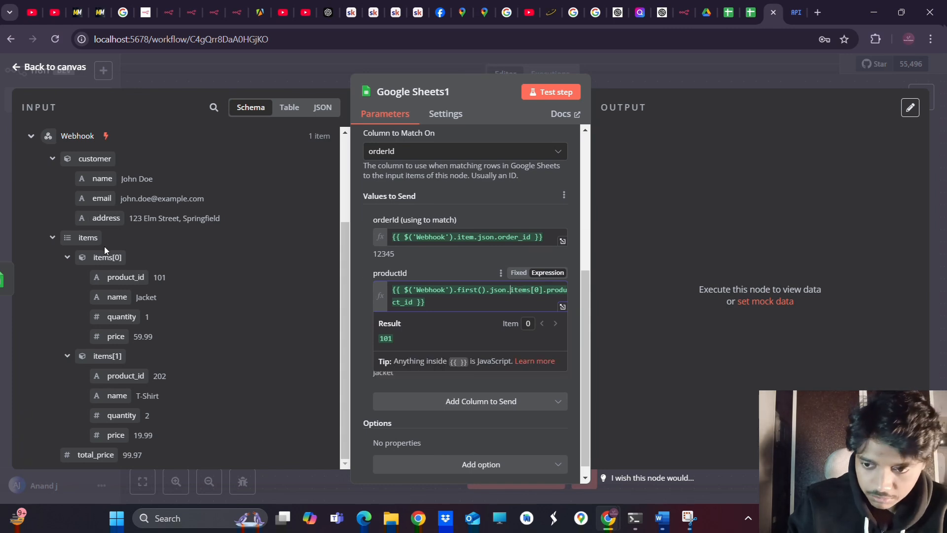
{"action": "left_click", "coordinate": [541, 290]}
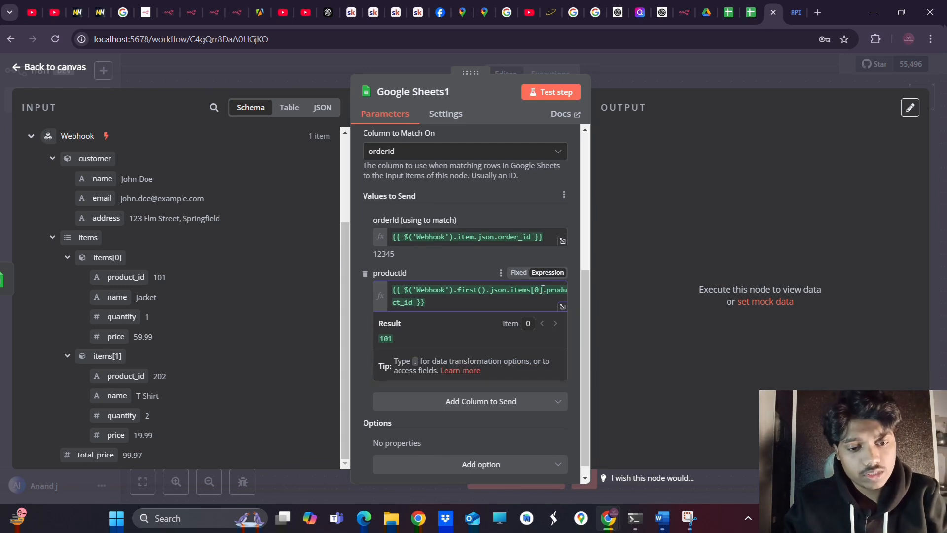
{"action": "key", "text": "BackSpace"}
{"action": "key", "text": "BackSpace"}
{"action": "key", "text": "BackSpace"}
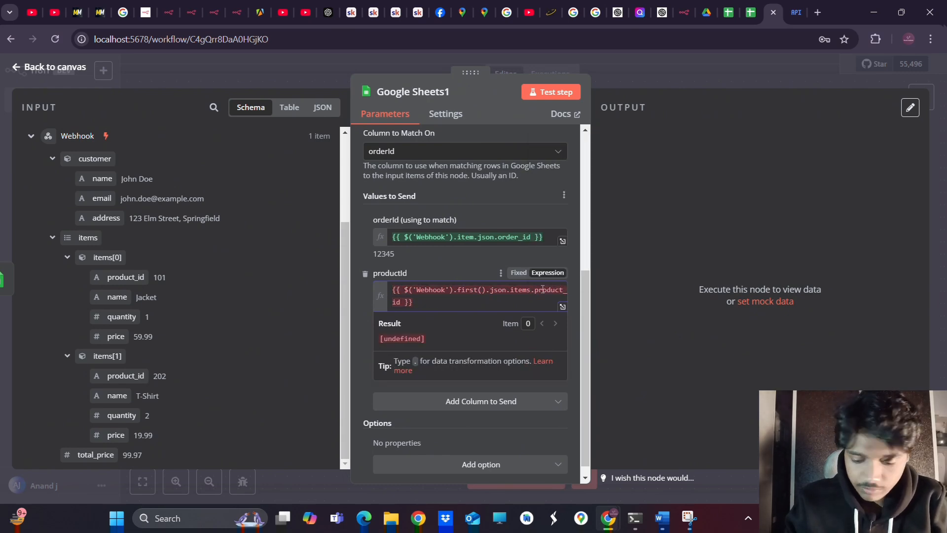
{"action": "type", "text": "."}
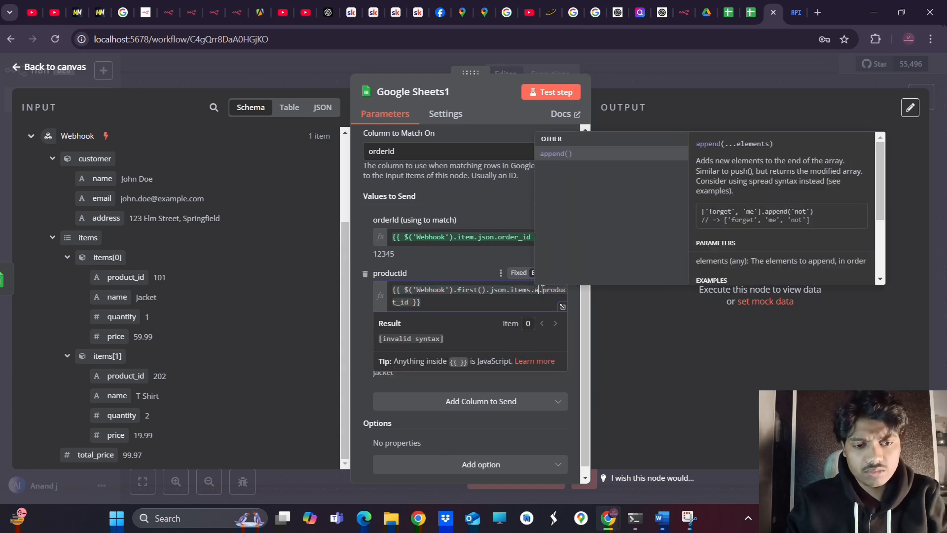
{"action": "type", "text": "map"}
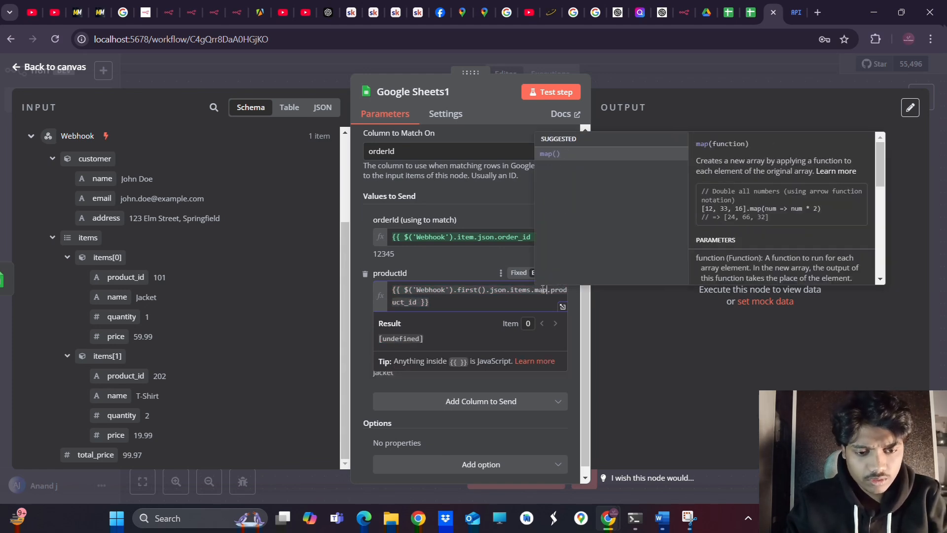
{"action": "type", "text": "("}
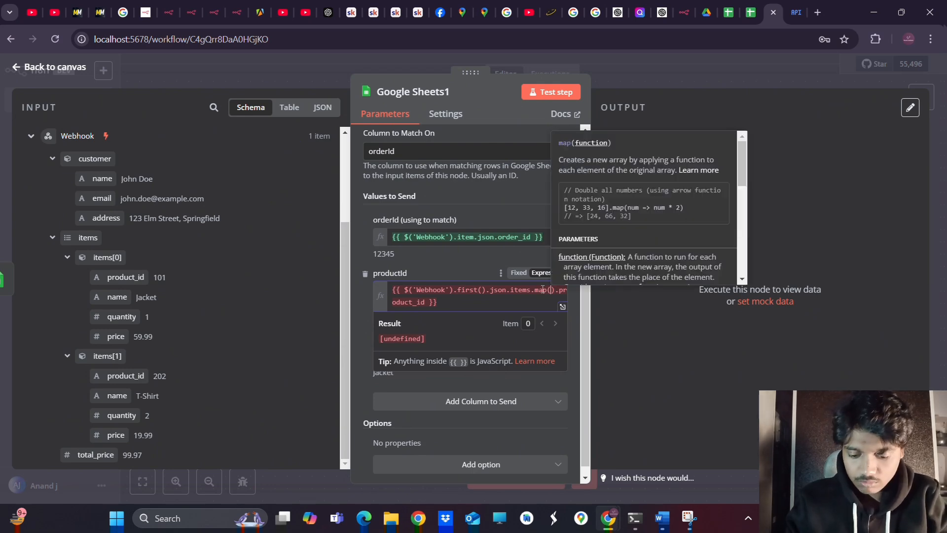
{"action": "type", "text": "pr"}
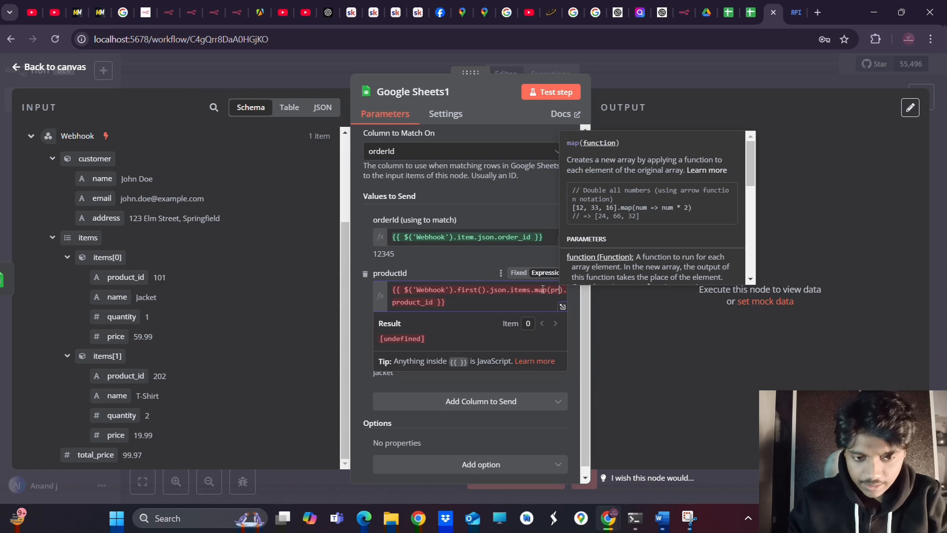
{"action": "type", "text": "oduct"}
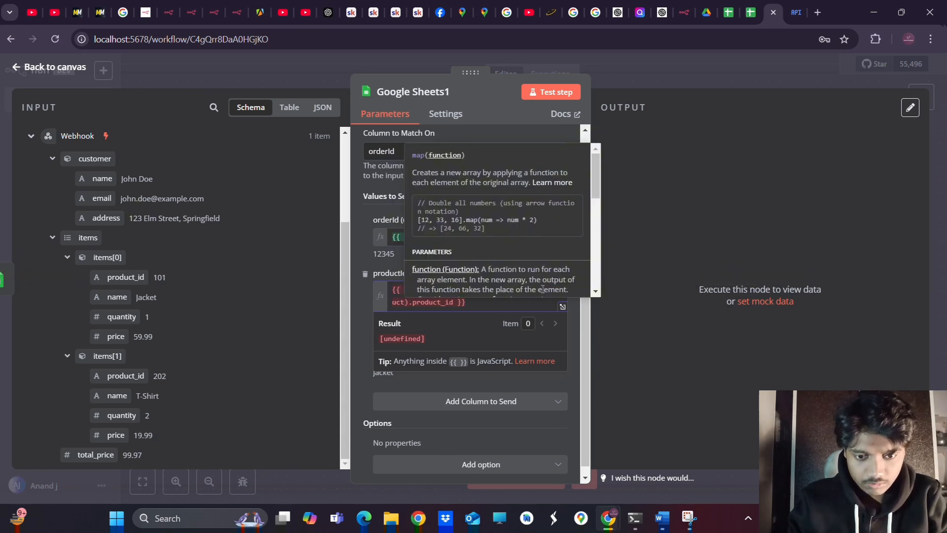
{"action": "type", "text": " ="}
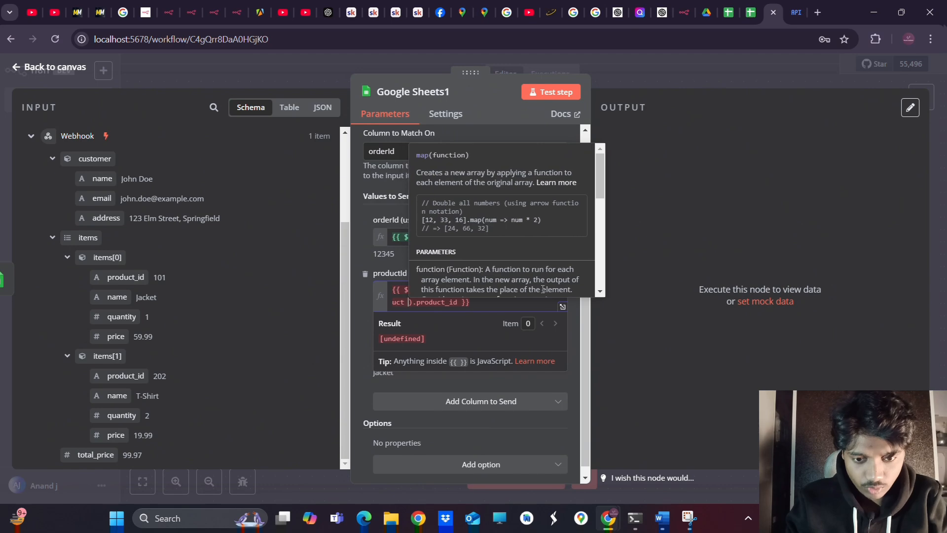
{"action": "type", "text": ">"}
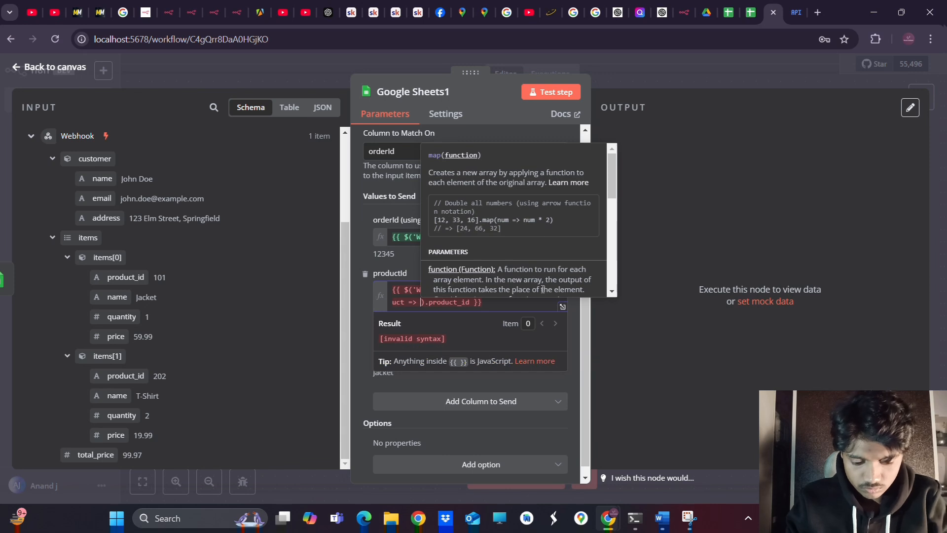
{"action": "type", "text": " prod"}
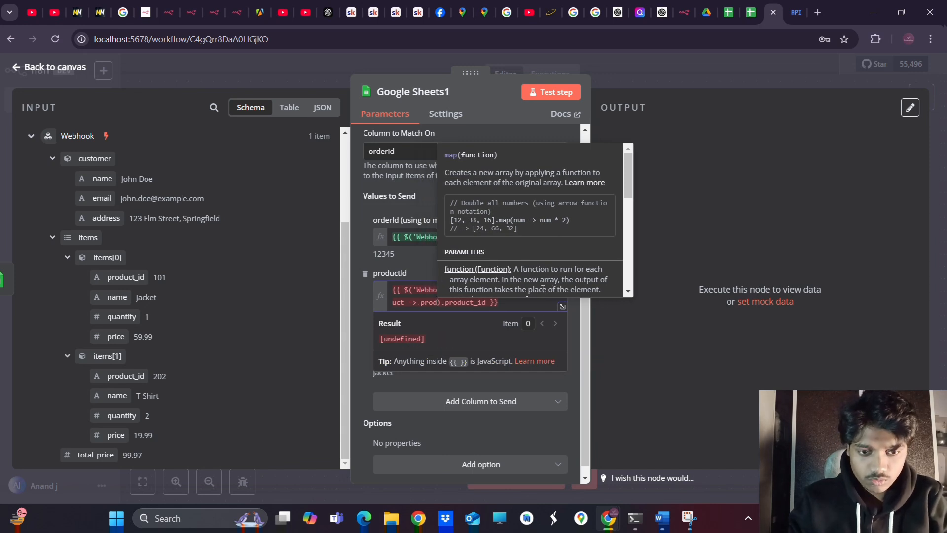
{"action": "type", "text": "uct."}
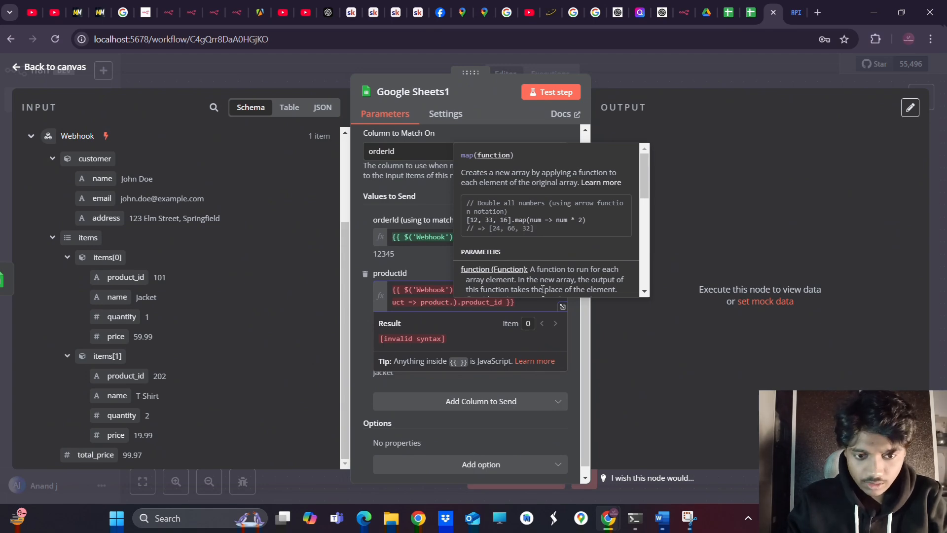
{"action": "key", "text": "Delete"}
{"action": "key", "text": "Delete"}
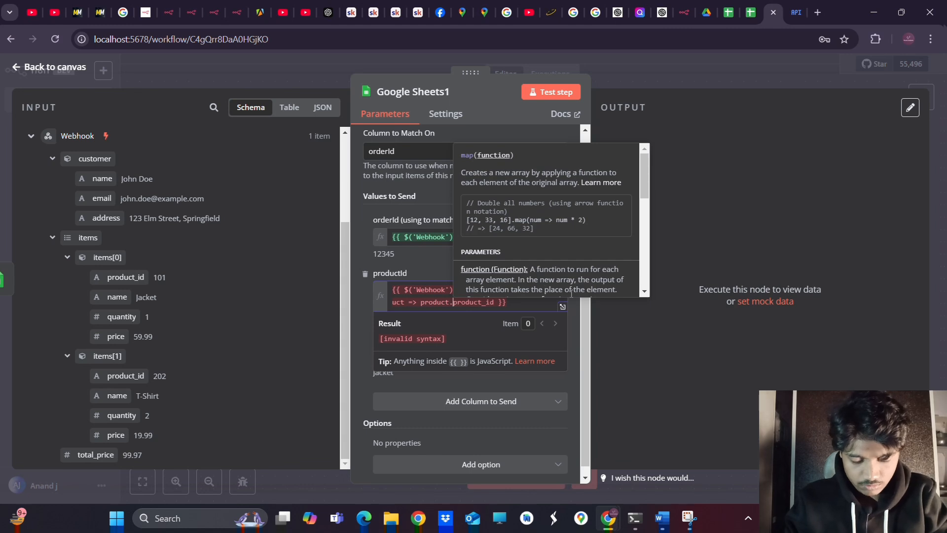
{"action": "left_click", "coordinate": [496, 303]}
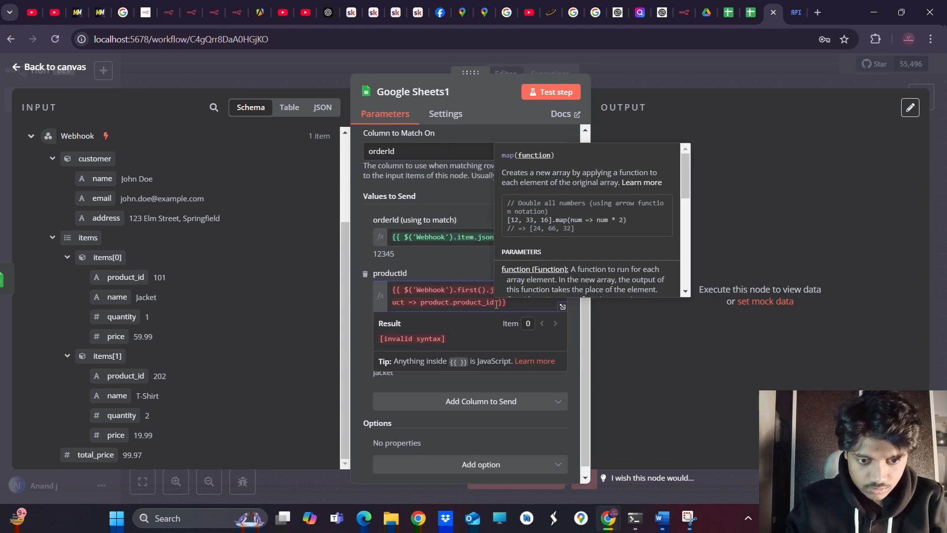
{"action": "type", "text": ")"}
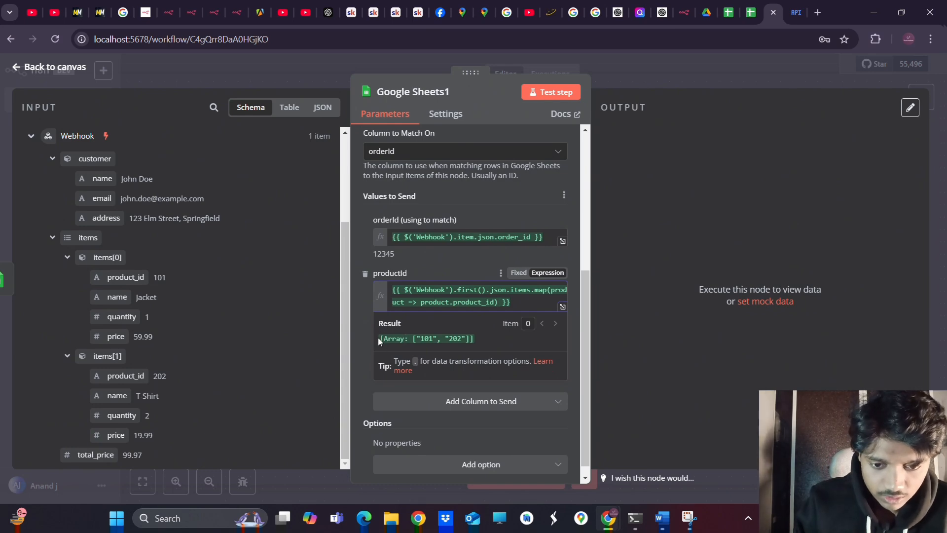
{"action": "left_click_drag", "start_coordinate": [379, 342], "coordinate": [470, 339]}
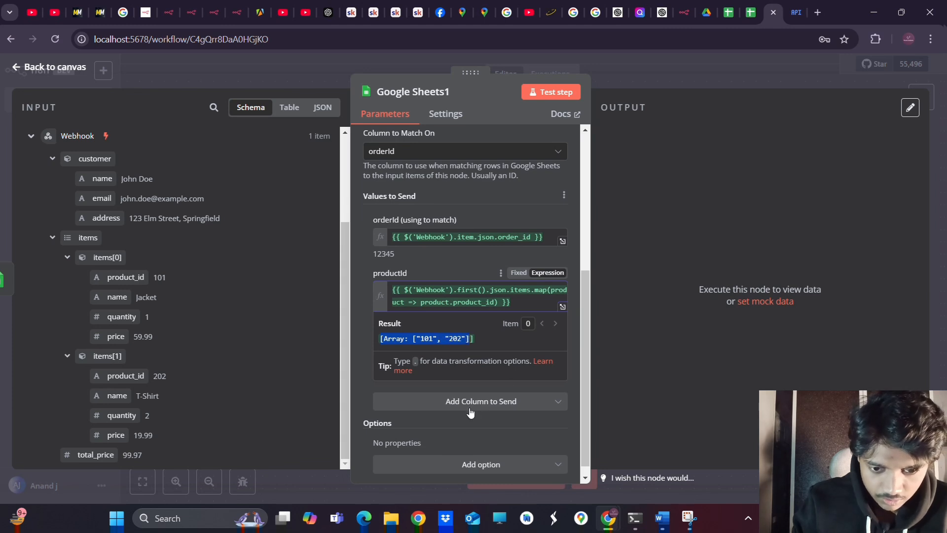
Paste the productId map expression into name and change product_id to name, giving Jacket and T-Shirt
{"action": "left_click", "coordinate": [486, 432]}
{"action": "scroll", "coordinate": [486, 430], "scroll_direction": "down", "scroll_amount": 1}
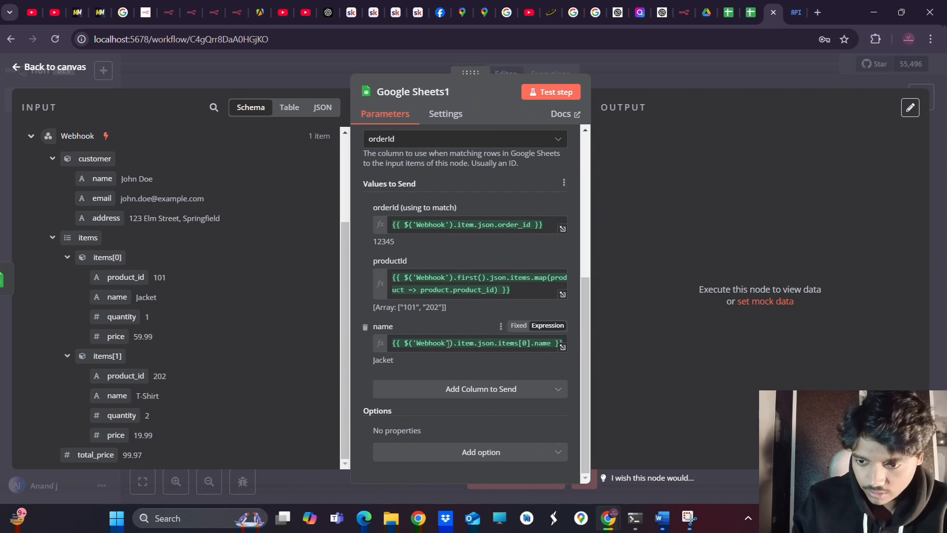
{"action": "triple_click", "coordinate": [525, 290]}
{"action": "key", "text": "ctrl+c"}
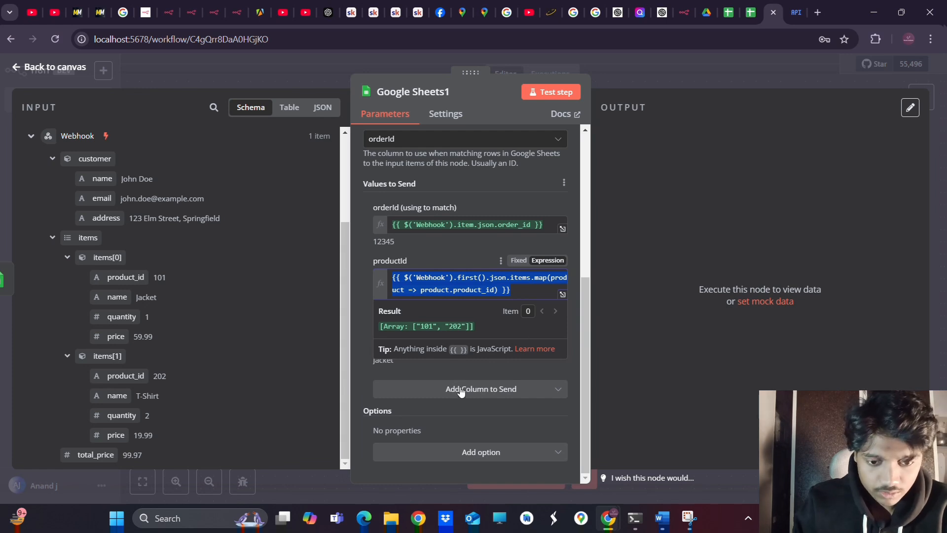
{"action": "left_click", "coordinate": [426, 373]}
{"action": "triple_click", "coordinate": [460, 344]}
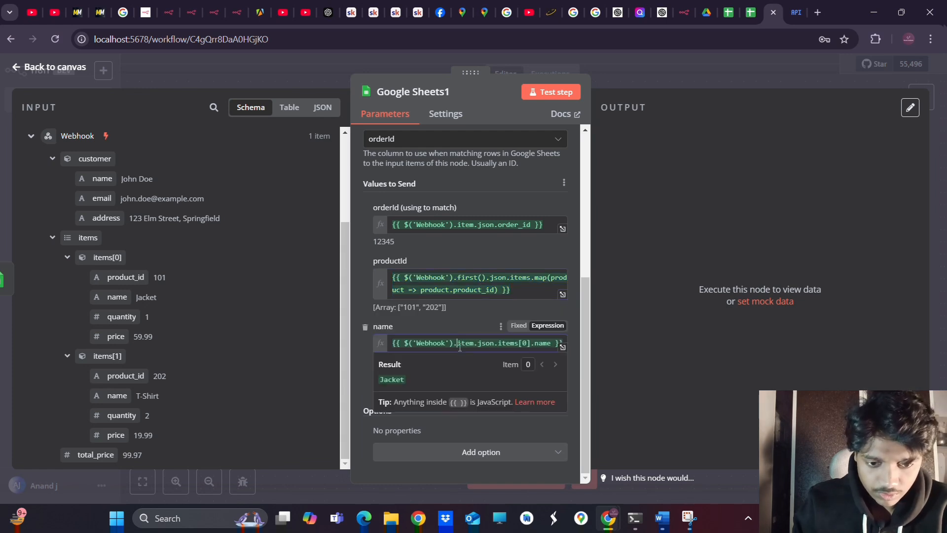
{"action": "key", "text": "ctrl+v"}
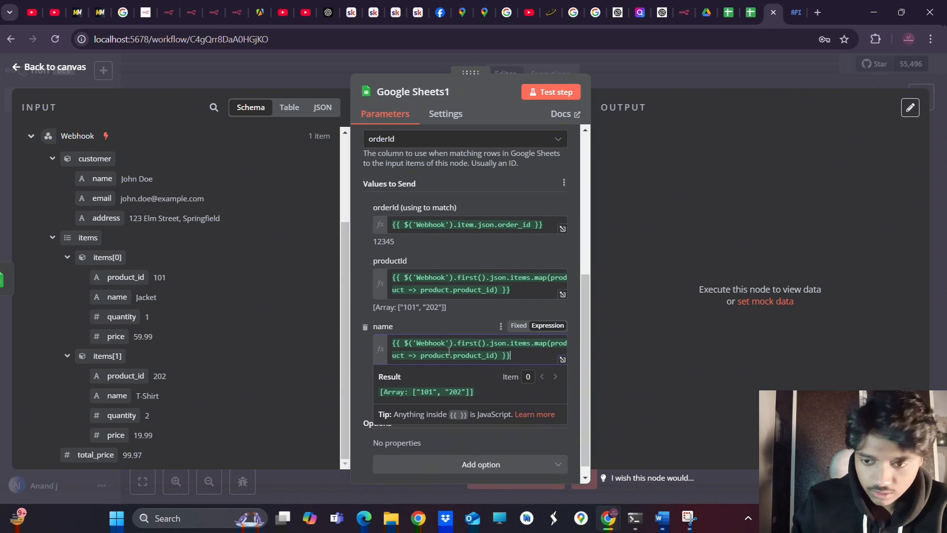
{"action": "left_click", "coordinate": [451, 355]}
{"action": "double_click", "coordinate": [493, 356]}
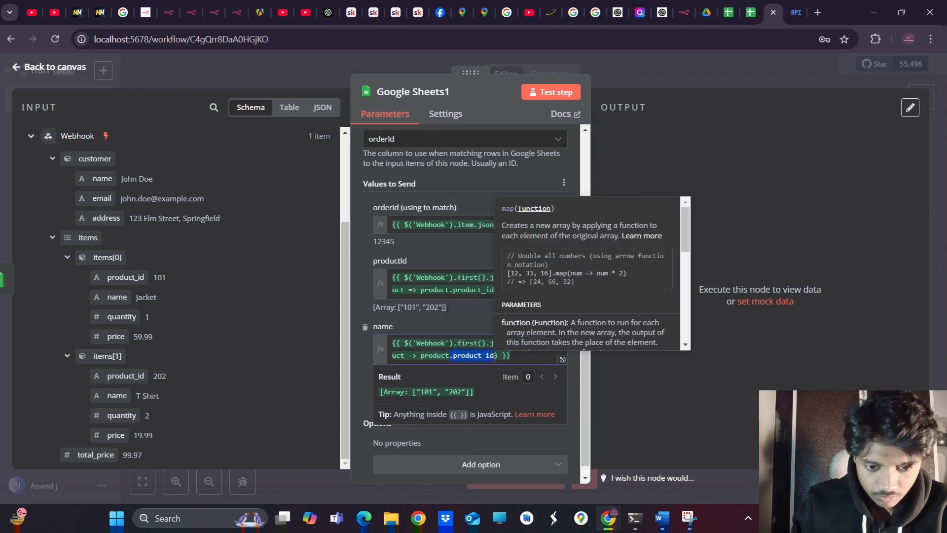
{"action": "type", "text": "na"}
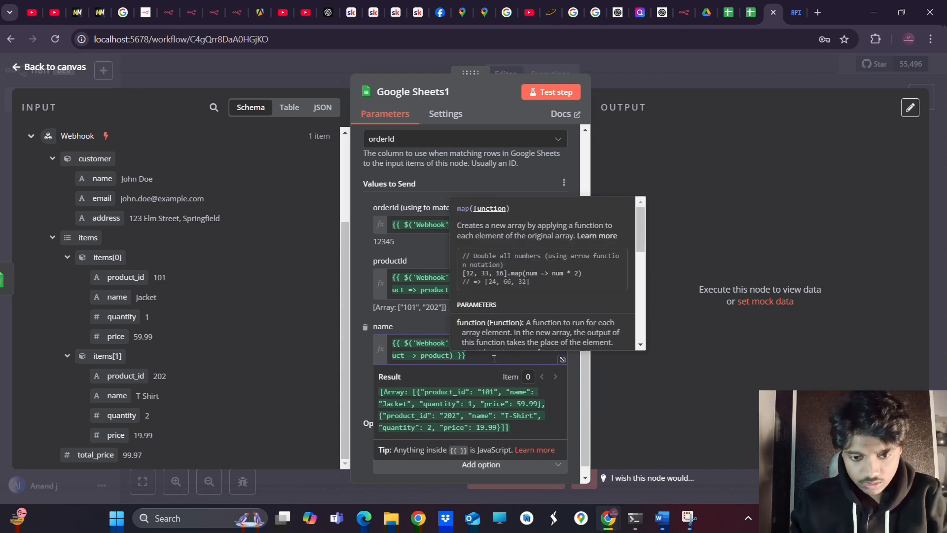
{"action": "type", "text": "me"}
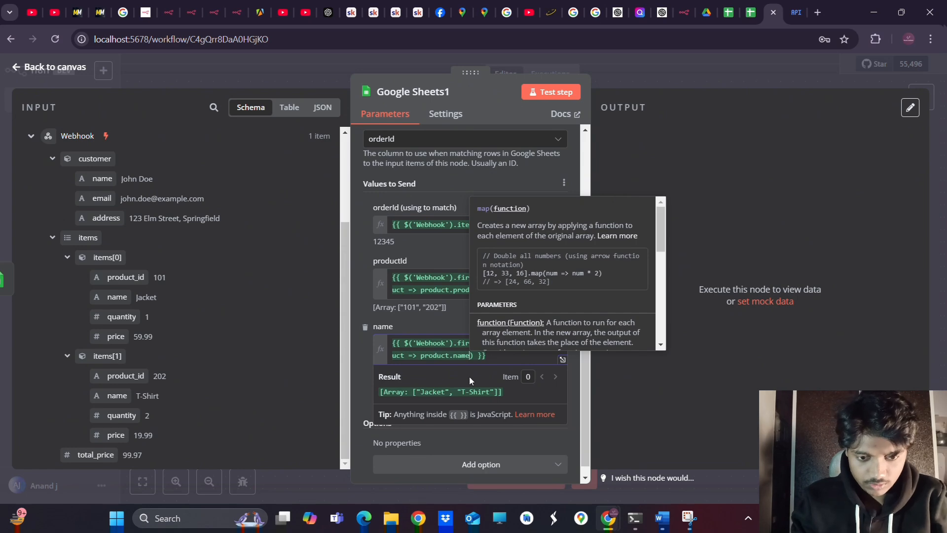
{"action": "scroll", "coordinate": [474, 359], "scroll_direction": "down", "scroll_amount": 1}
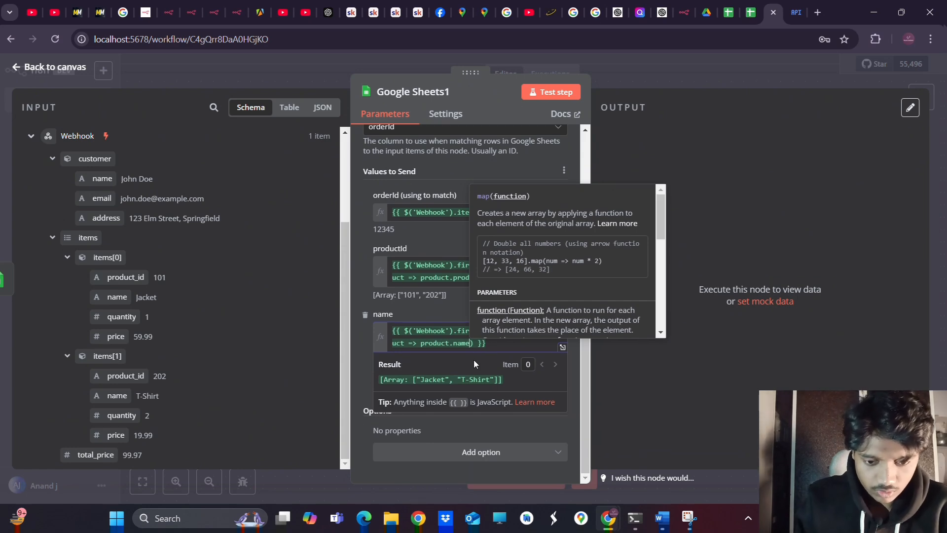
{"action": "left_click", "coordinate": [360, 300]}
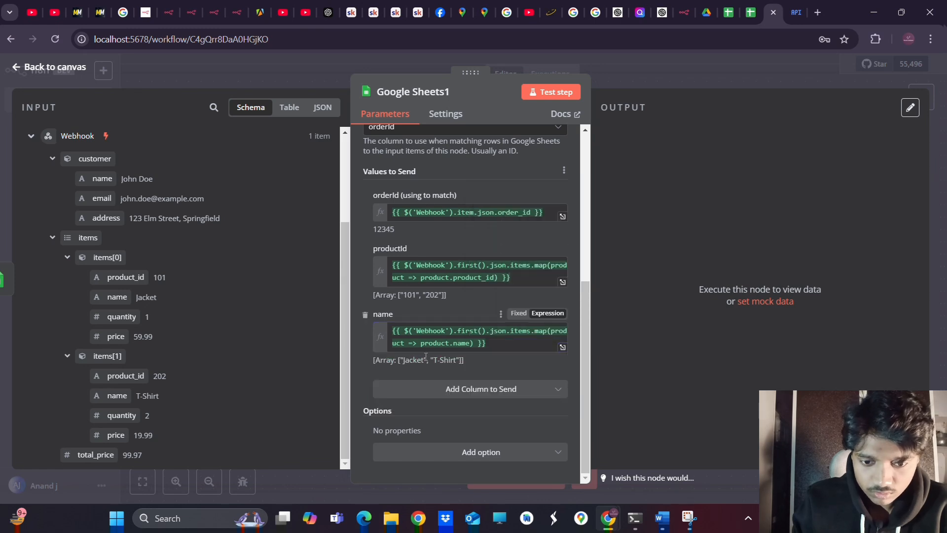
{"action": "left_click", "coordinate": [468, 395]}
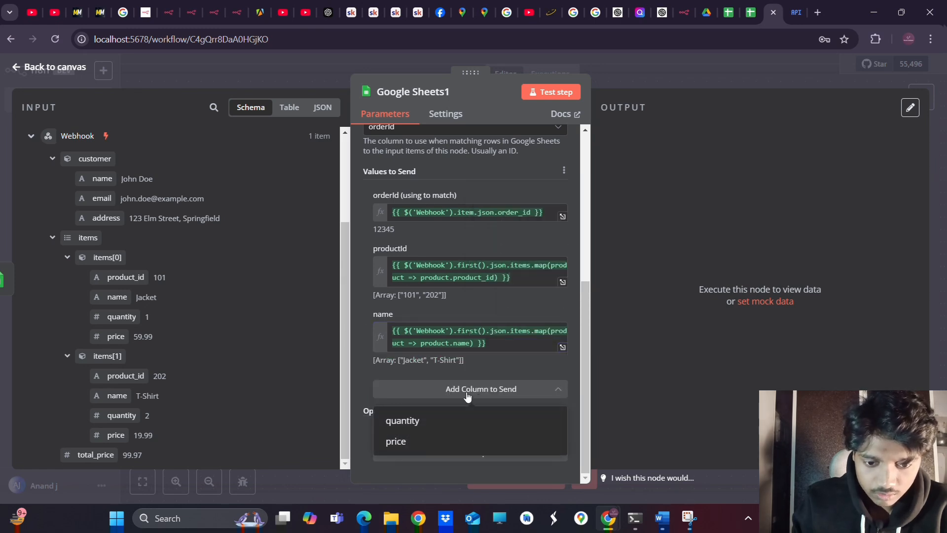
Add a quantity column using the pasted map expression, retyping product_id toward quantity
{"action": "left_click", "coordinate": [400, 421]}
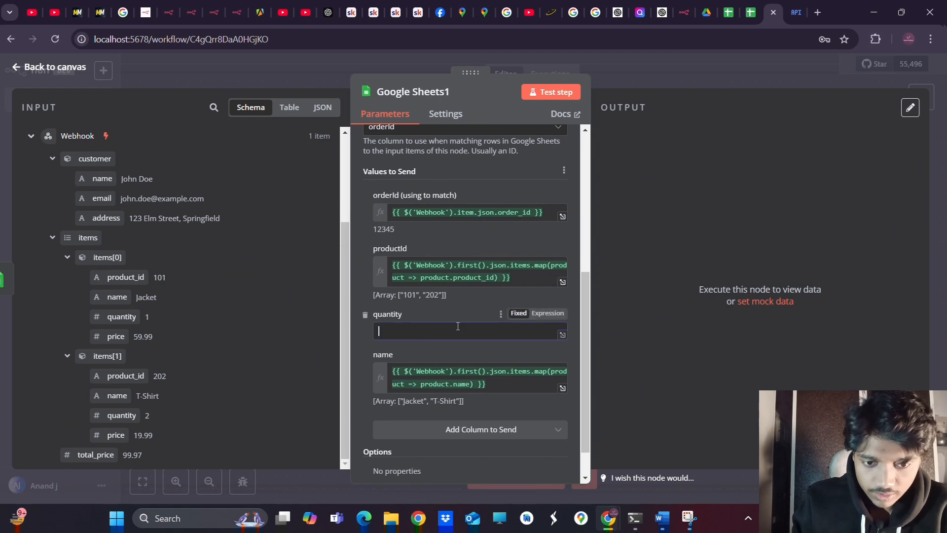
{"action": "type", "text": "$('Webhook').first().json.items.map(product => product.product_id)"}
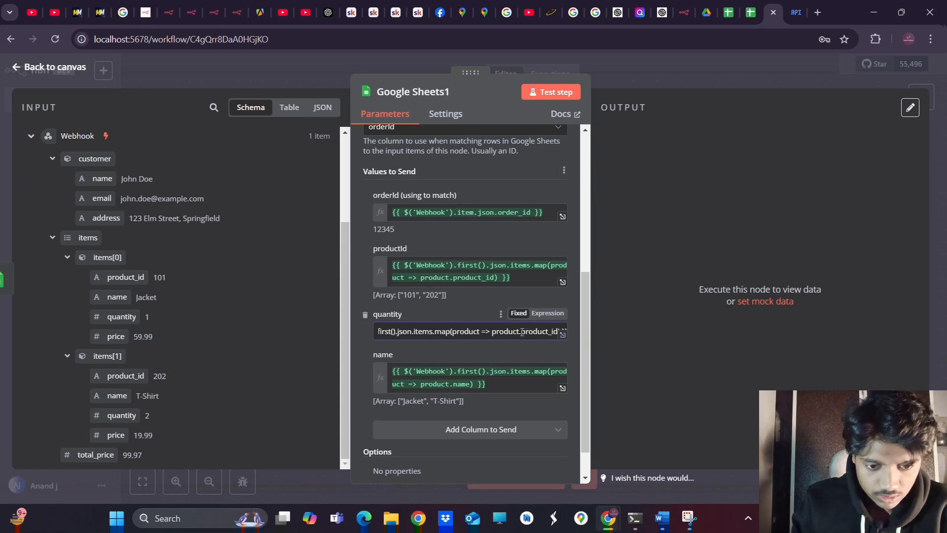
{"action": "left_click_drag", "start_coordinate": [522, 332], "coordinate": [558, 339]}
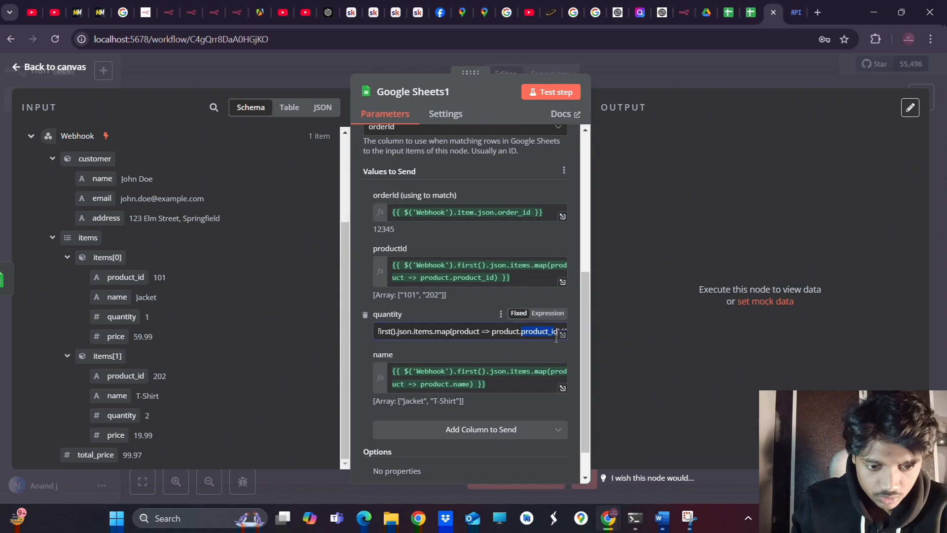
{"action": "type", "text": "qu"}
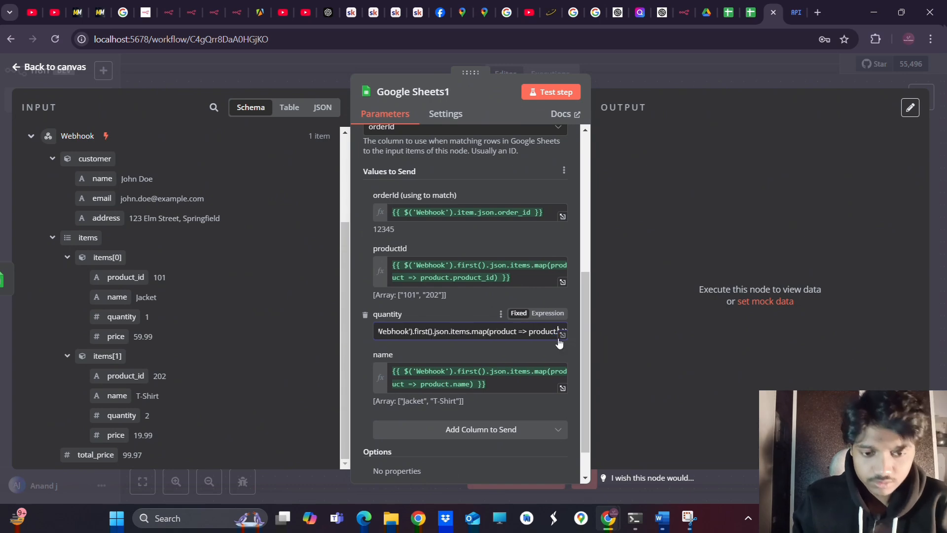
{"action": "type", "text": "u"}
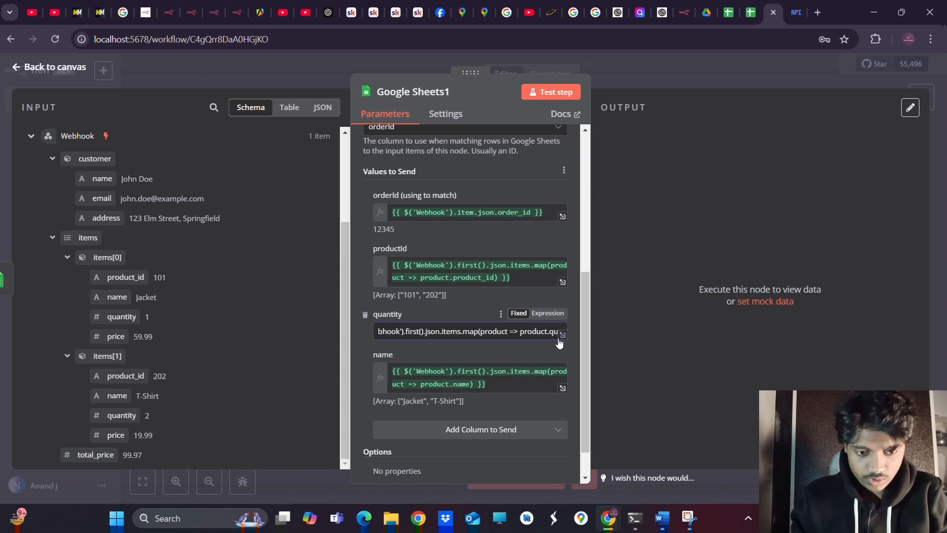
{"action": "type", "text": "antity"}
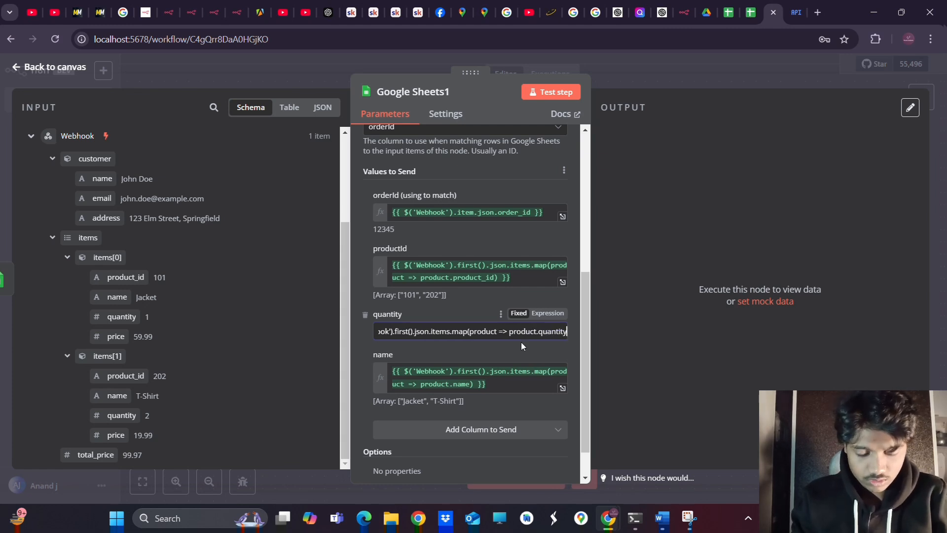
{"action": "left_click", "coordinate": [508, 350]}
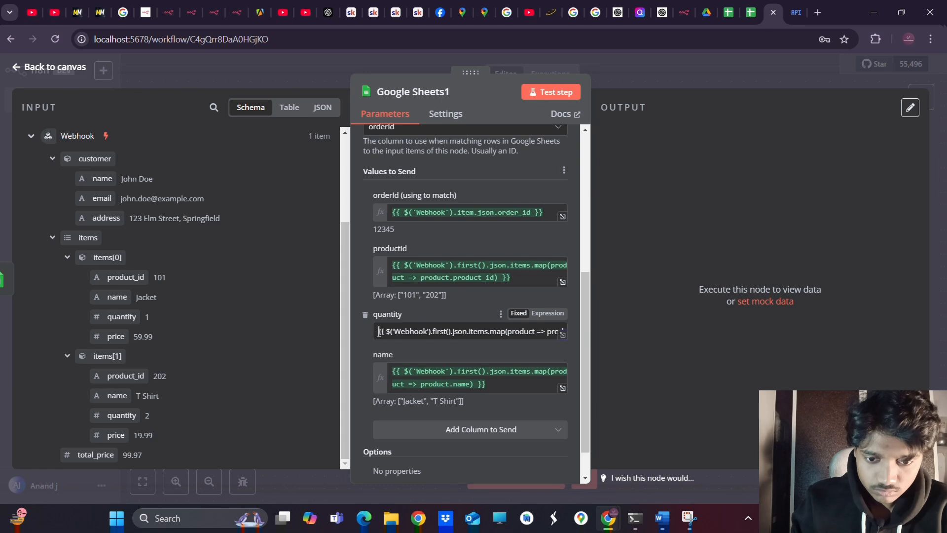
Add a price column with the pasted name map expression, replacing name with price
{"action": "left_click", "coordinate": [427, 436]}
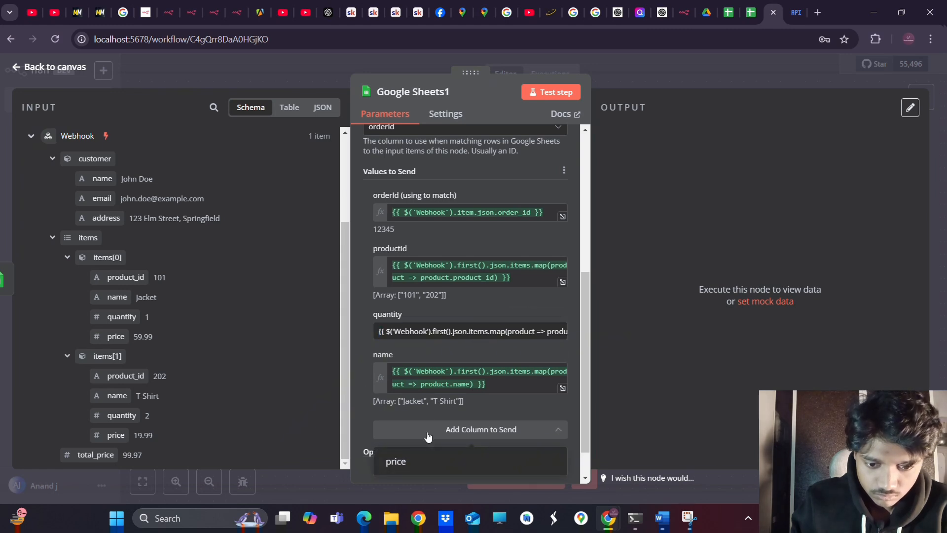
{"action": "left_click", "coordinate": [417, 460]}
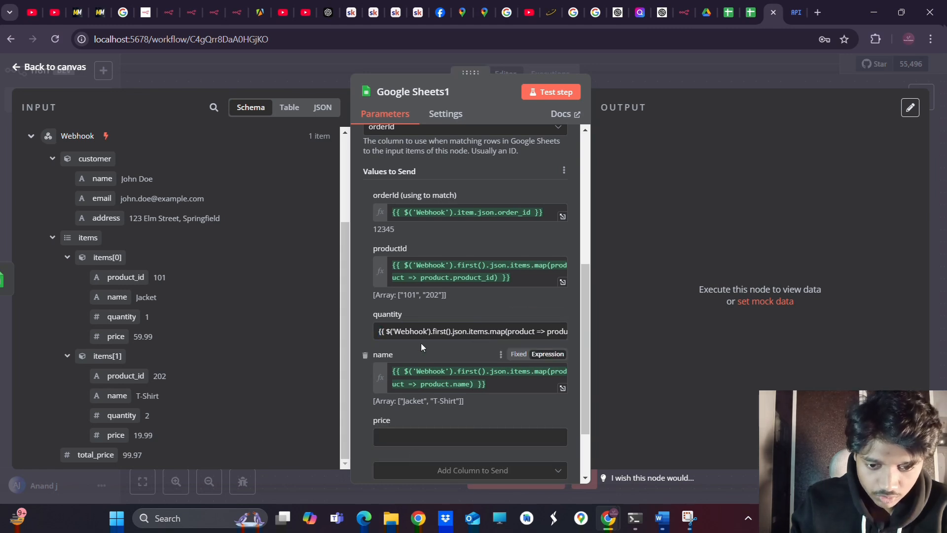
{"action": "scroll", "coordinate": [426, 320], "scroll_direction": "down", "scroll_amount": 2}
{"action": "left_click", "coordinate": [389, 358]}
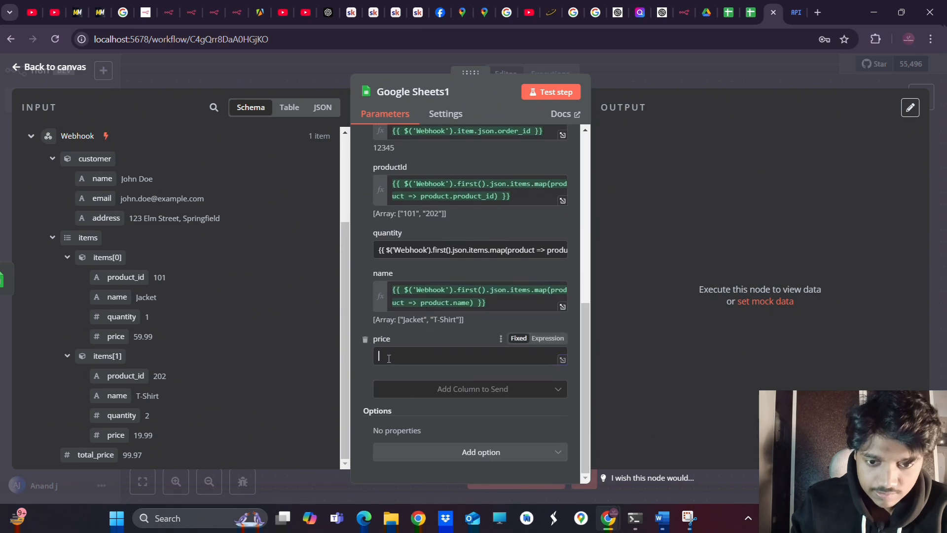
{"action": "triple_click", "coordinate": [498, 305]}
{"action": "key", "text": "ctrl+c"}
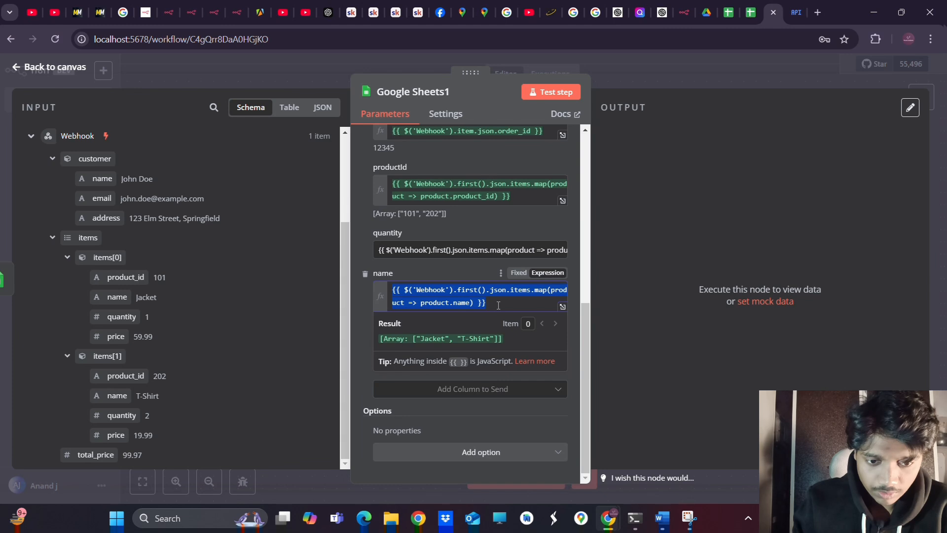
{"action": "left_click", "coordinate": [359, 378]}
{"action": "left_click", "coordinate": [427, 356]}
{"action": "key", "text": "ctrl+v"}
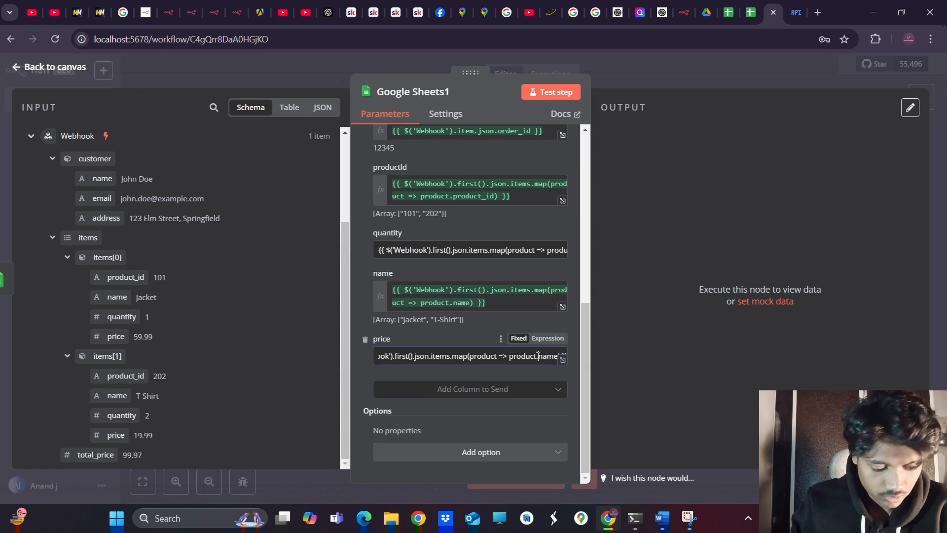
{"action": "key", "text": "BackSpace"}
{"action": "key", "text": "BackSpace"}
{"action": "key", "text": "BackSpace"}
{"action": "key", "text": "BackSpace"}
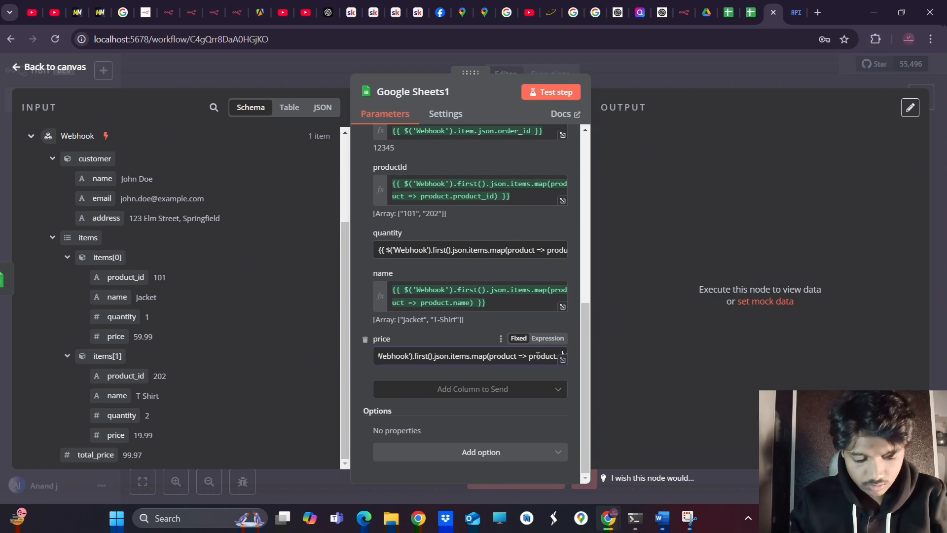
{"action": "type", "text": "p"}
{"action": "type", "text": "ri"}
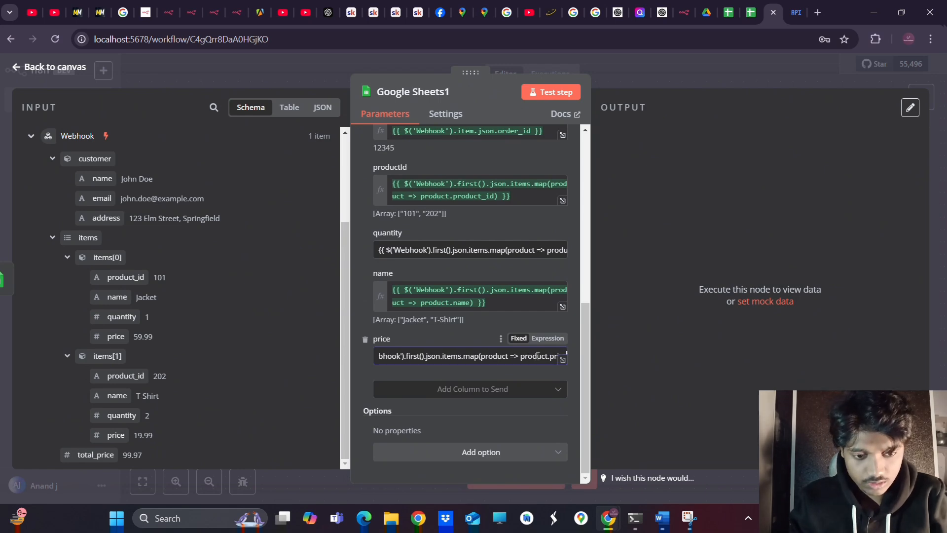
{"action": "type", "text": "ce"}
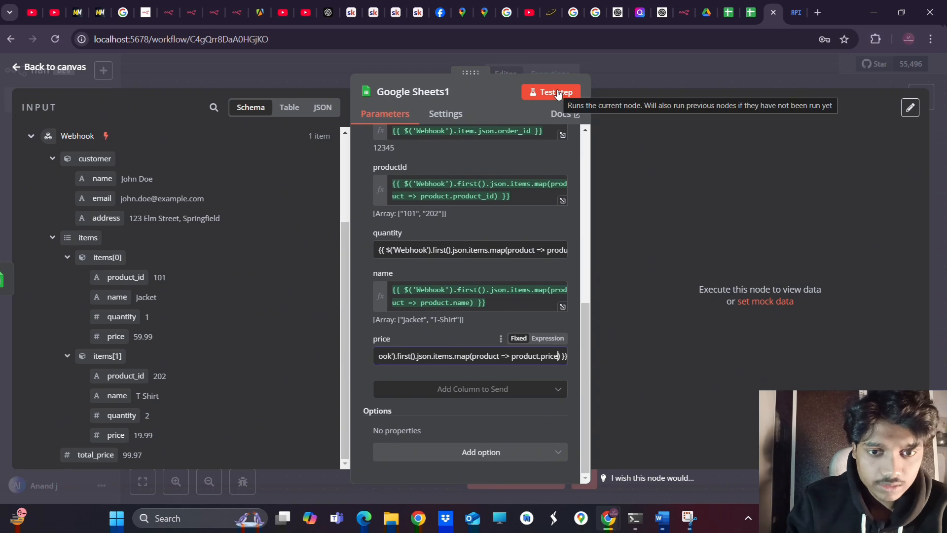
Test the Google Sheets1 step and confirm order 12345, Jacket/T-Shirt and ids 101/202 in the output
{"action": "left_click", "coordinate": [695, 248]}
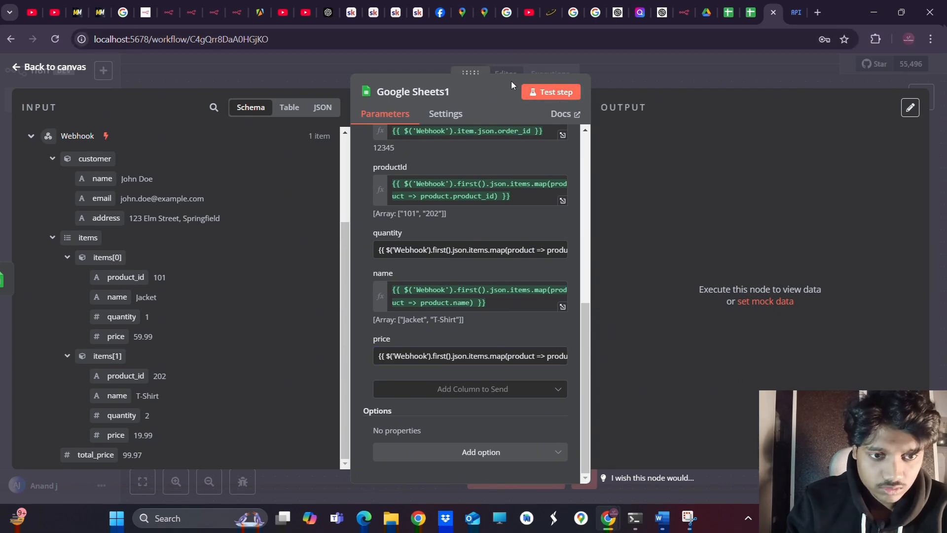
{"action": "left_click", "coordinate": [555, 93]}
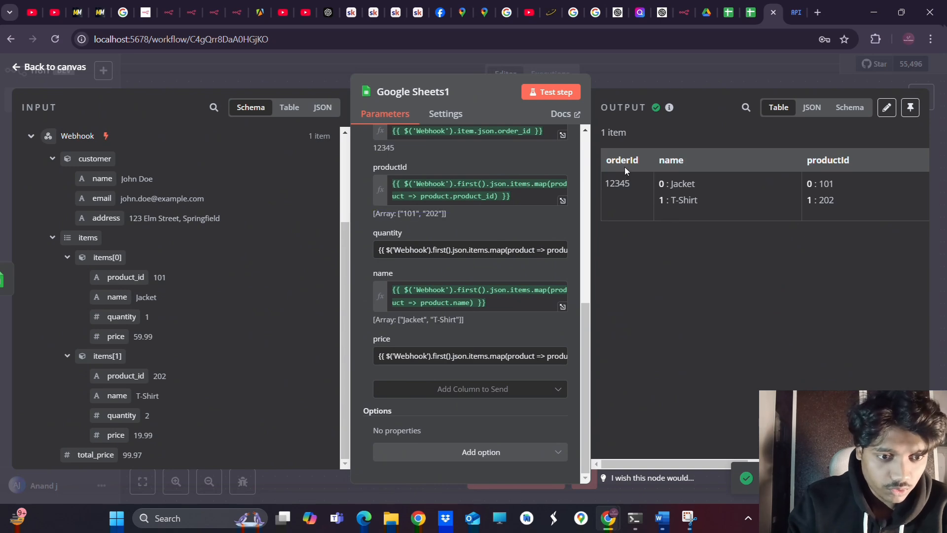
{"action": "left_click_drag", "start_coordinate": [660, 184], "coordinate": [690, 189]}
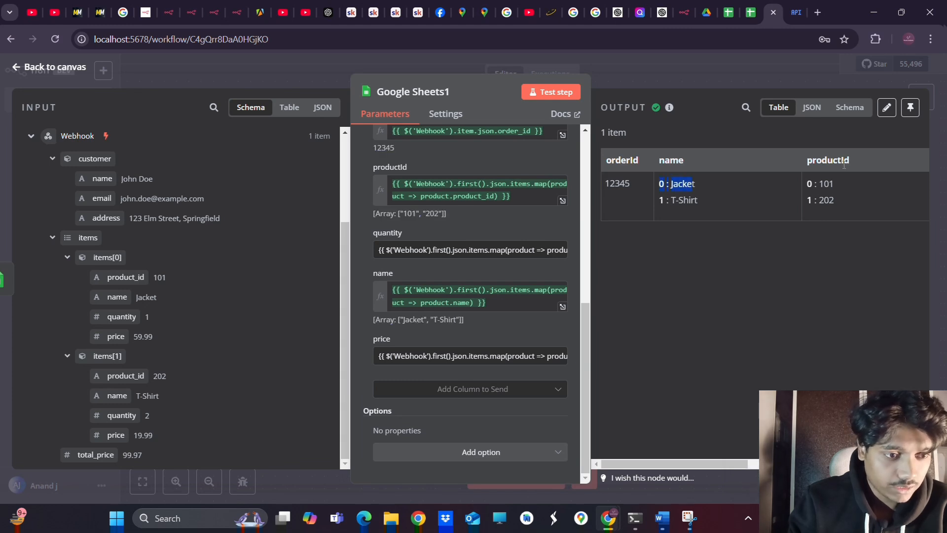
{"action": "left_click_drag", "start_coordinate": [835, 182], "coordinate": [812, 182]}
{"action": "left_click_drag", "start_coordinate": [859, 202], "coordinate": [764, 298]}
{"action": "left_click", "coordinate": [762, 301]}
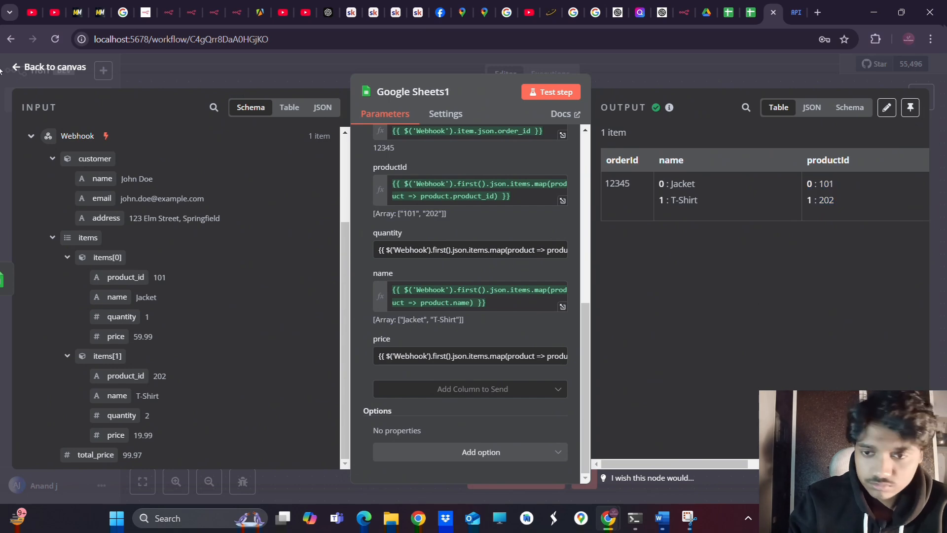
{"action": "left_click", "coordinate": [30, 69]}
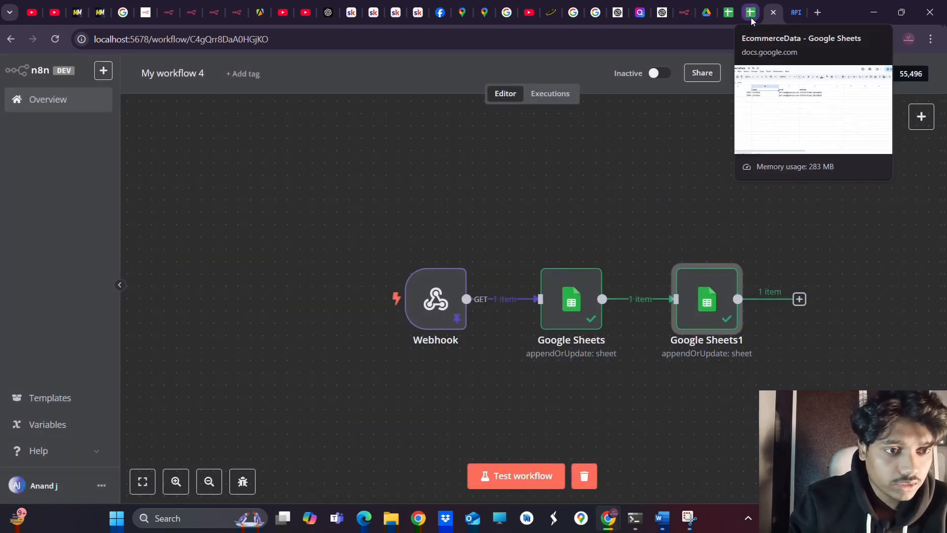
Inspect orderDetails cells A2–E2, finding raw expressions in the quantity and price cells
{"action": "left_click", "coordinate": [730, 18]}
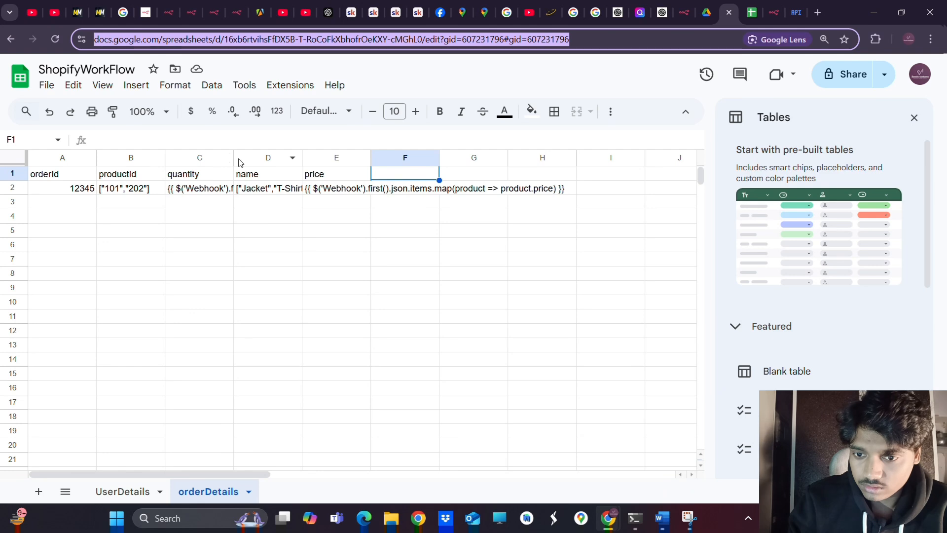
{"action": "double_click", "coordinate": [41, 193]}
{"action": "left_click", "coordinate": [115, 191]}
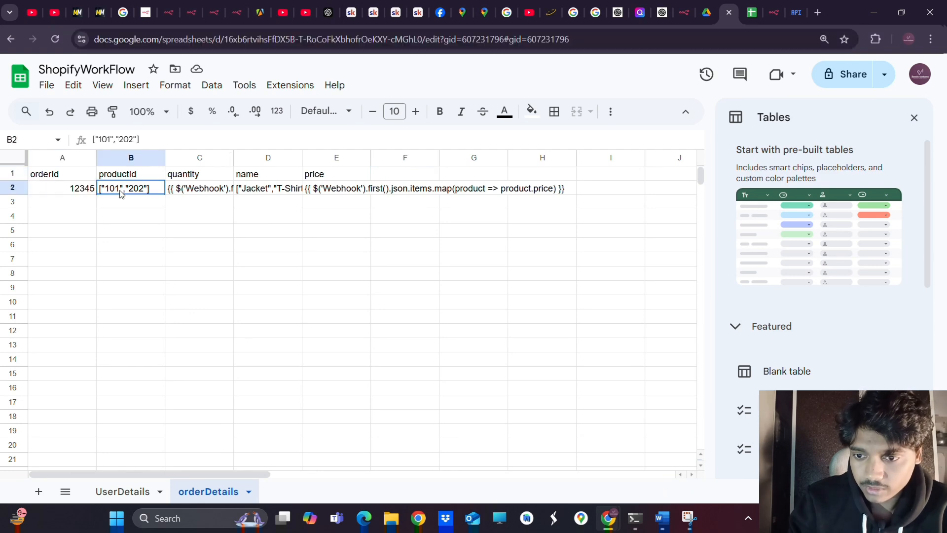
{"action": "double_click", "coordinate": [146, 188]}
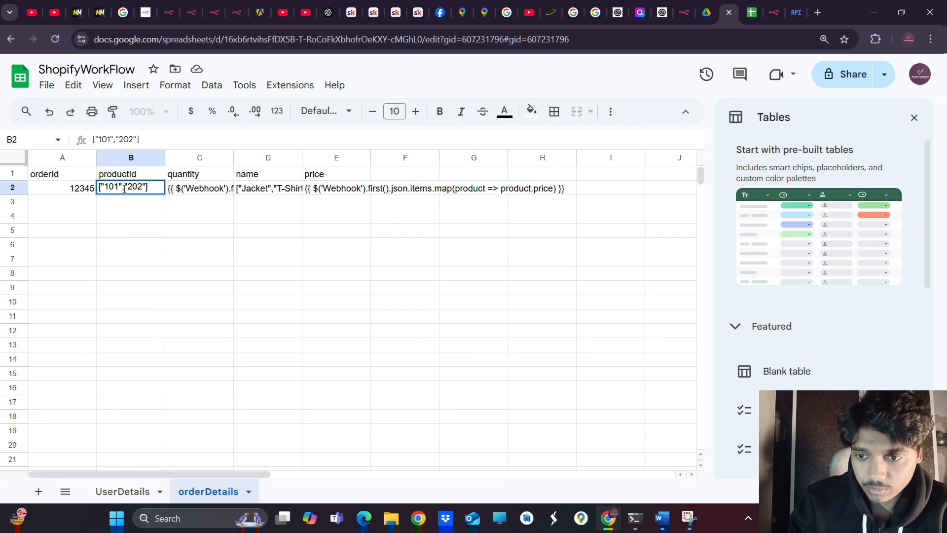
{"action": "double_click", "coordinate": [204, 188]}
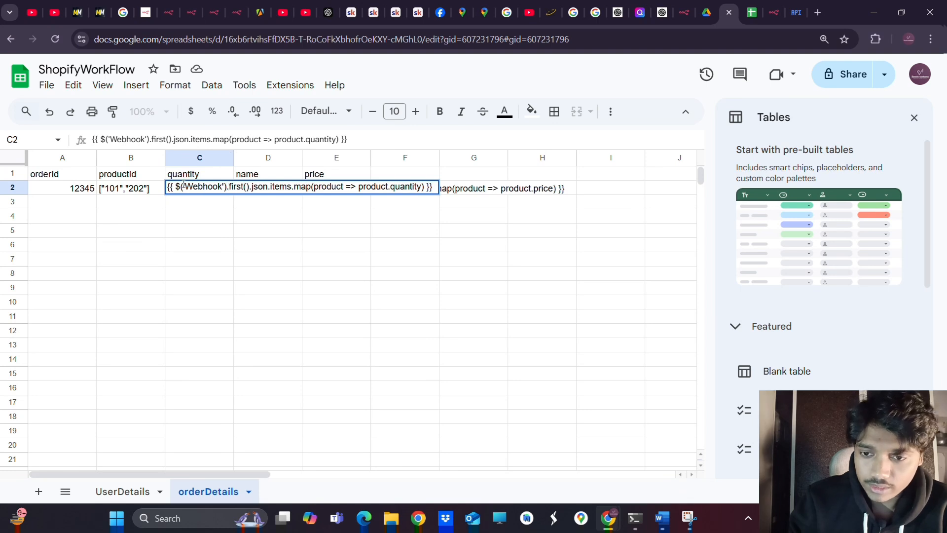
{"action": "left_click_drag", "start_coordinate": [167, 188], "coordinate": [357, 197]}
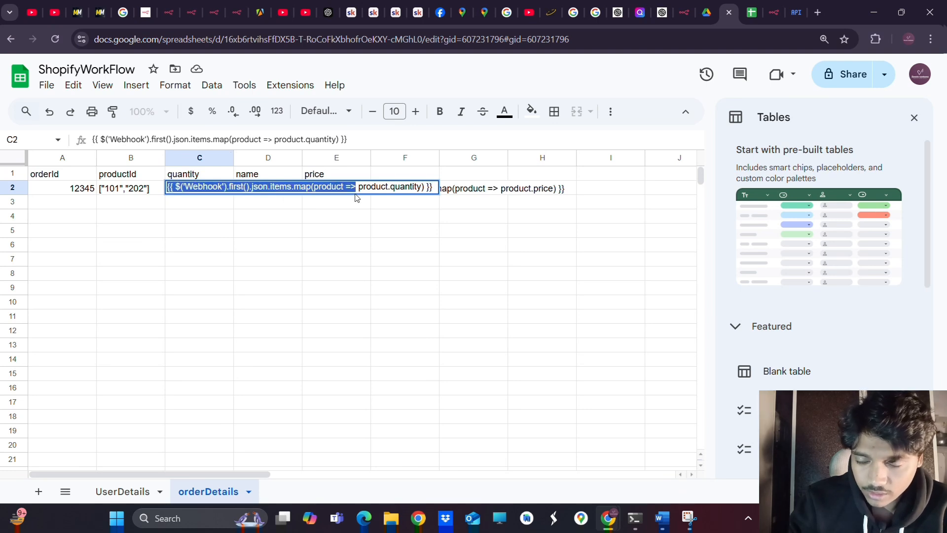
{"action": "left_click", "coordinate": [329, 206]}
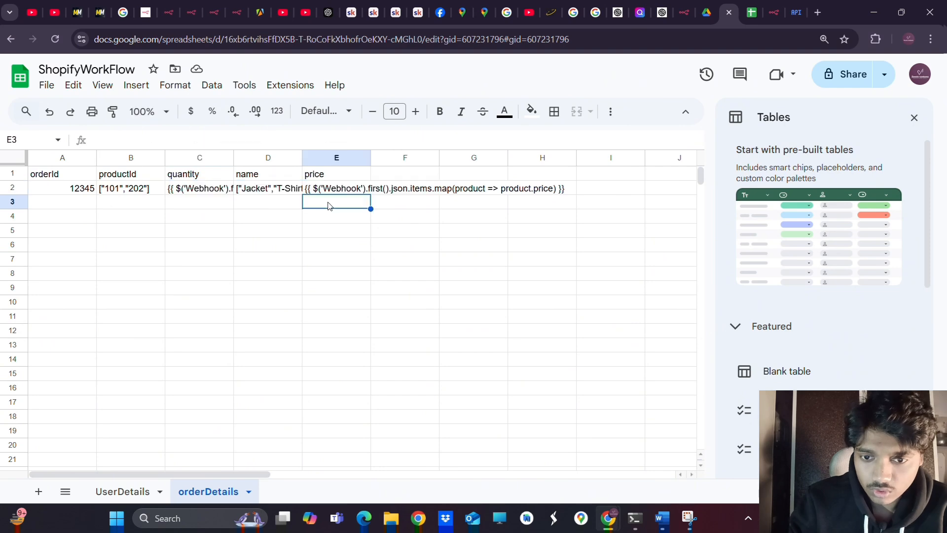
{"action": "double_click", "coordinate": [240, 193]}
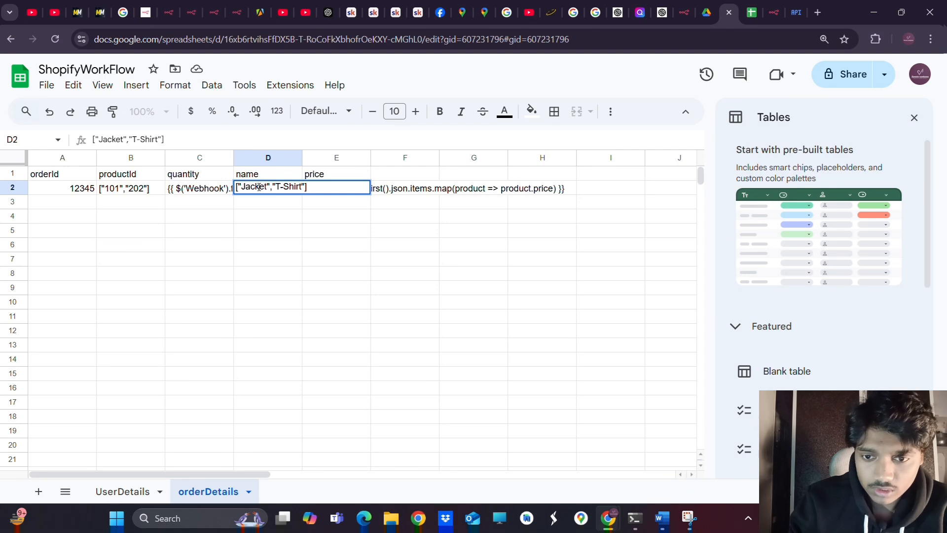
{"action": "left_click", "coordinate": [367, 232]}
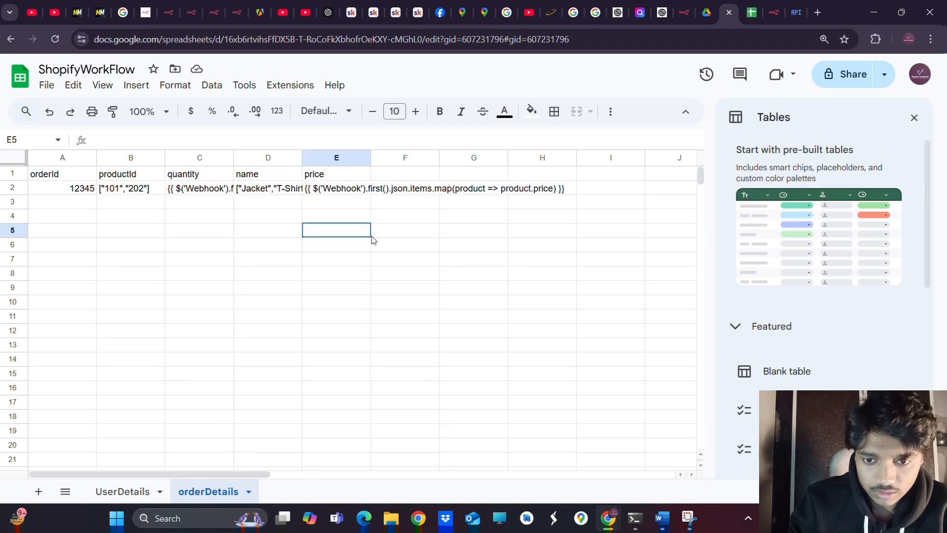
{"action": "double_click", "coordinate": [333, 192]}
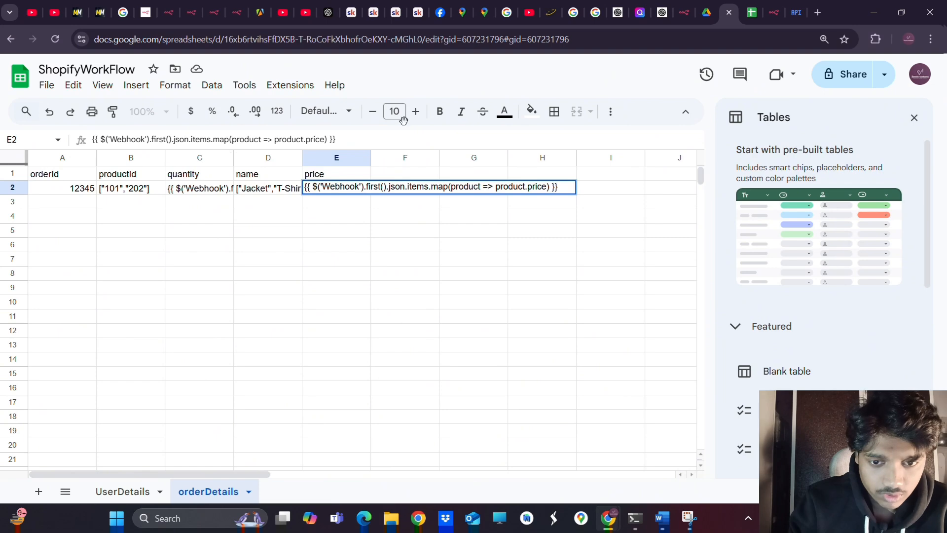
{"action": "left_click", "coordinate": [773, 12]}
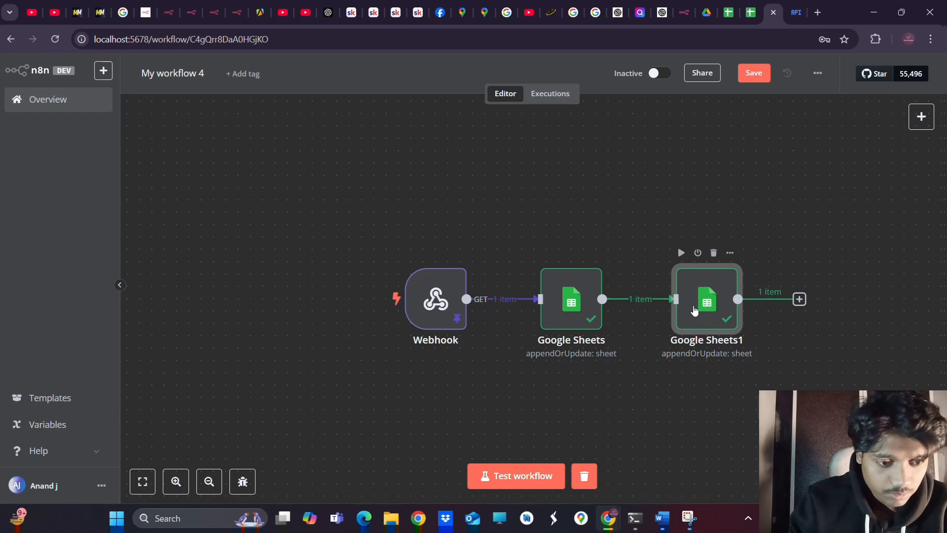
Reopen Google Sheets1 and delete the quantity and price column mappings
{"action": "double_click", "coordinate": [693, 310]}
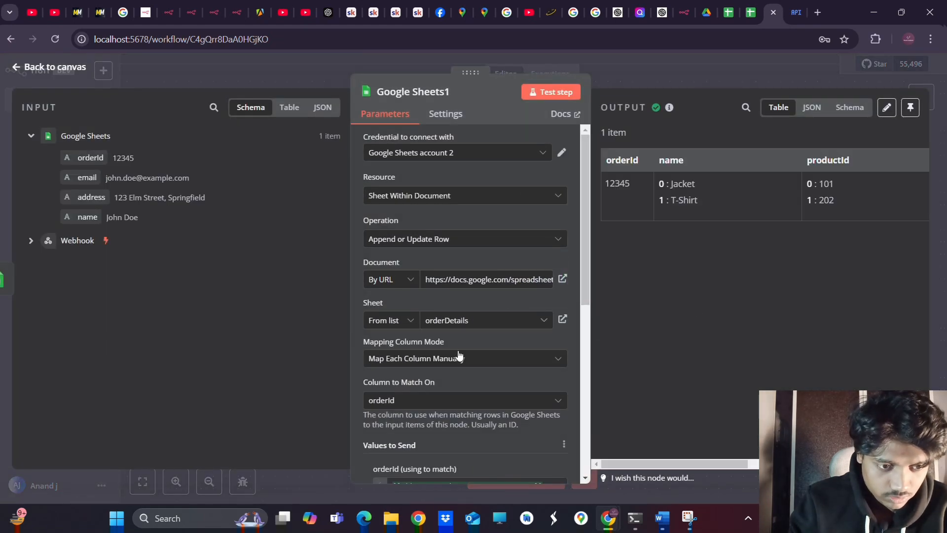
{"action": "scroll", "coordinate": [458, 355], "scroll_direction": "down", "scroll_amount": 4}
{"action": "scroll", "coordinate": [457, 350], "scroll_direction": "down", "scroll_amount": 3}
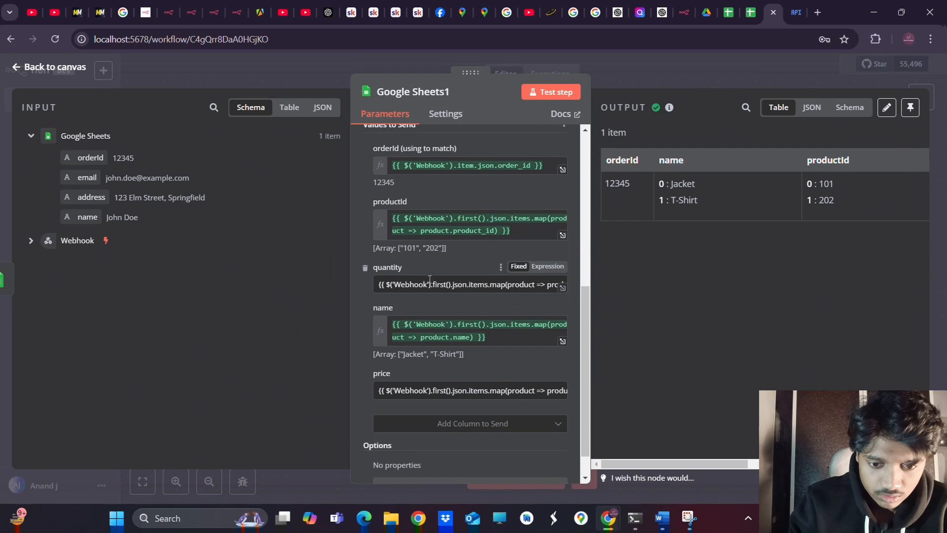
{"action": "left_click", "coordinate": [365, 270]}
{"action": "left_click", "coordinate": [365, 339]}
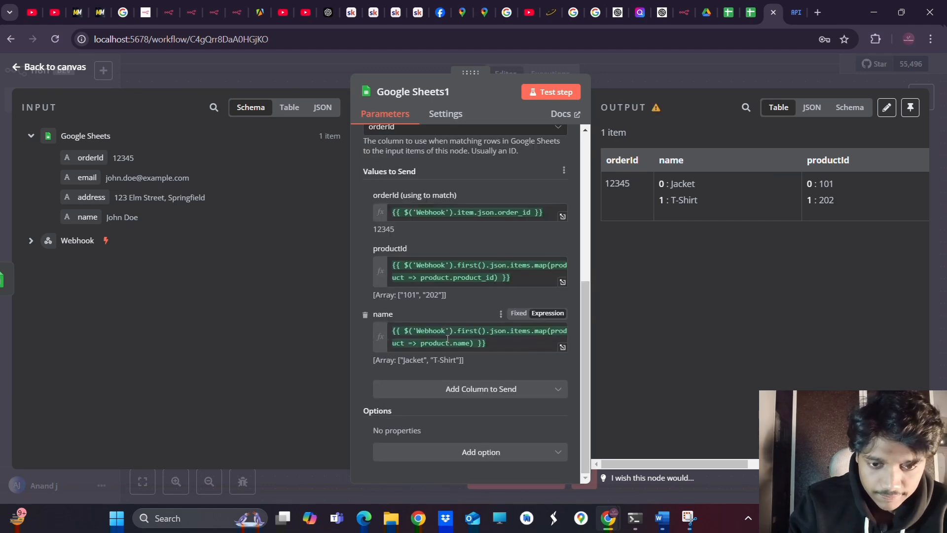
{"action": "scroll", "coordinate": [438, 259], "scroll_direction": "up", "scroll_amount": 4}
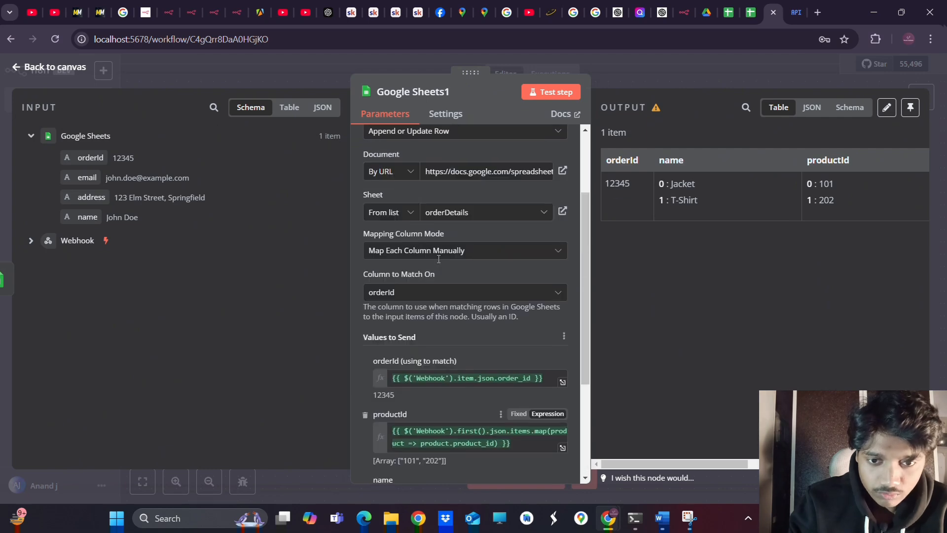
{"action": "scroll", "coordinate": [439, 260], "scroll_direction": "down", "scroll_amount": 4}
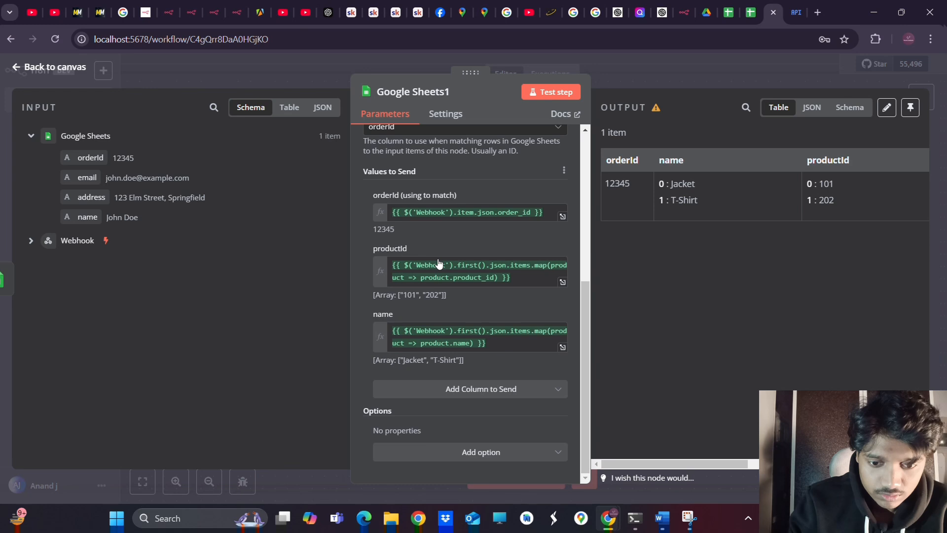
{"action": "left_click", "coordinate": [538, 393]}
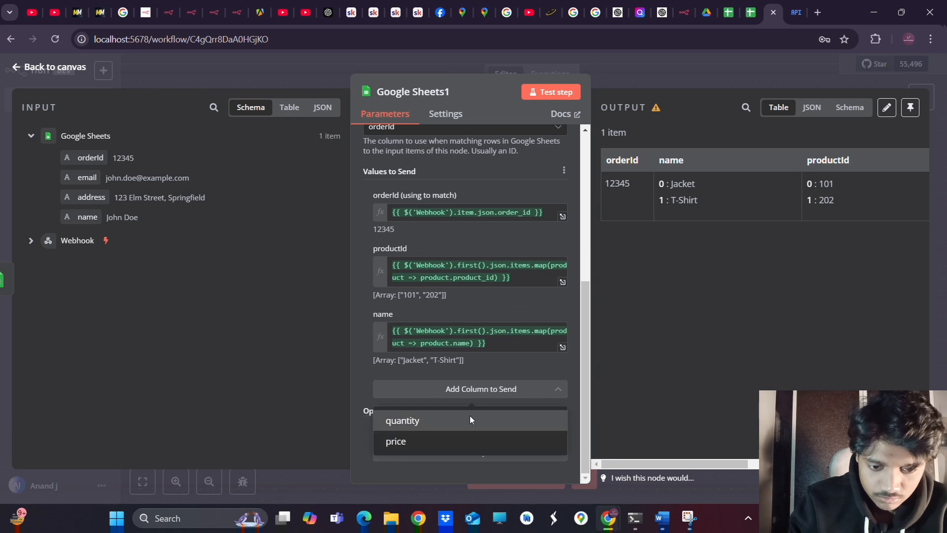
Re-add quantity as an expression mapping items to product.quantity
{"action": "left_click", "coordinate": [414, 422]}
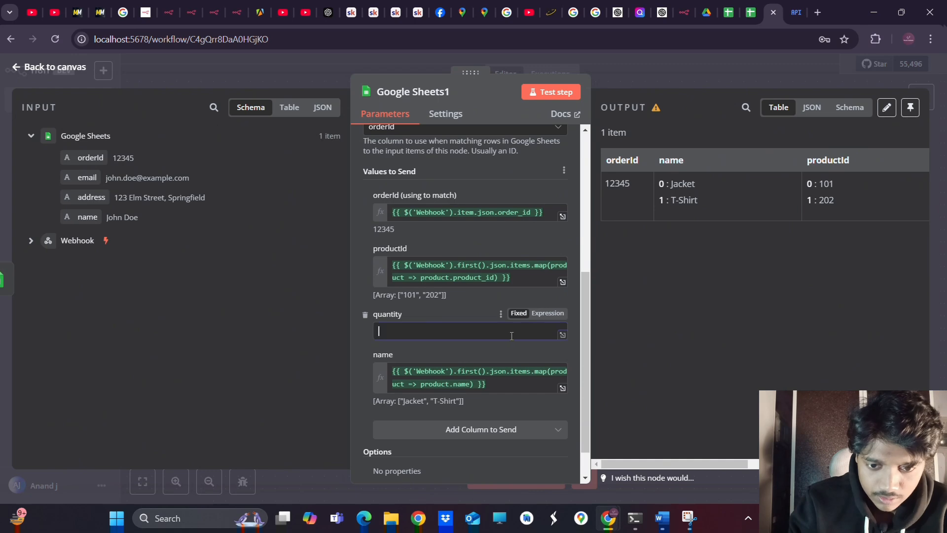
{"action": "left_click", "coordinate": [542, 315]}
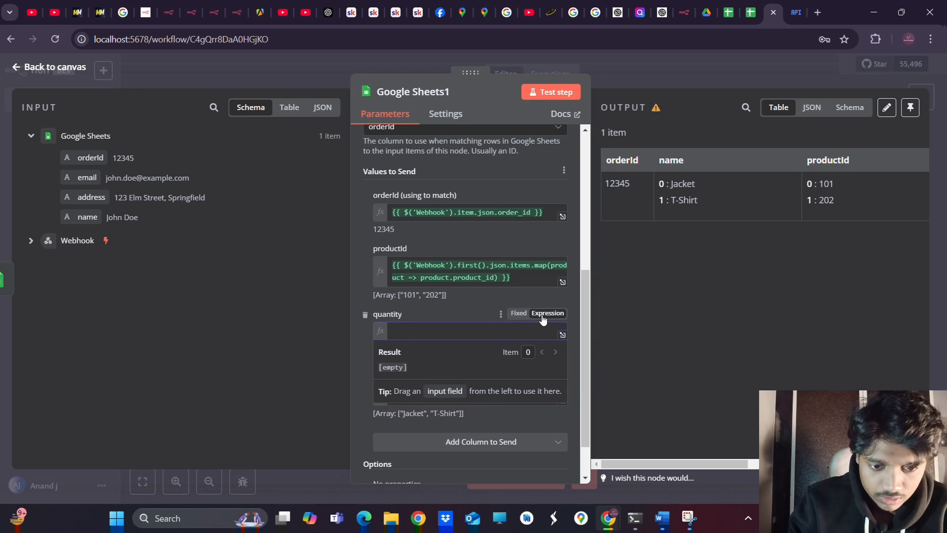
{"action": "triple_click", "coordinate": [523, 283]}
{"action": "key", "text": "ctrl+c"}
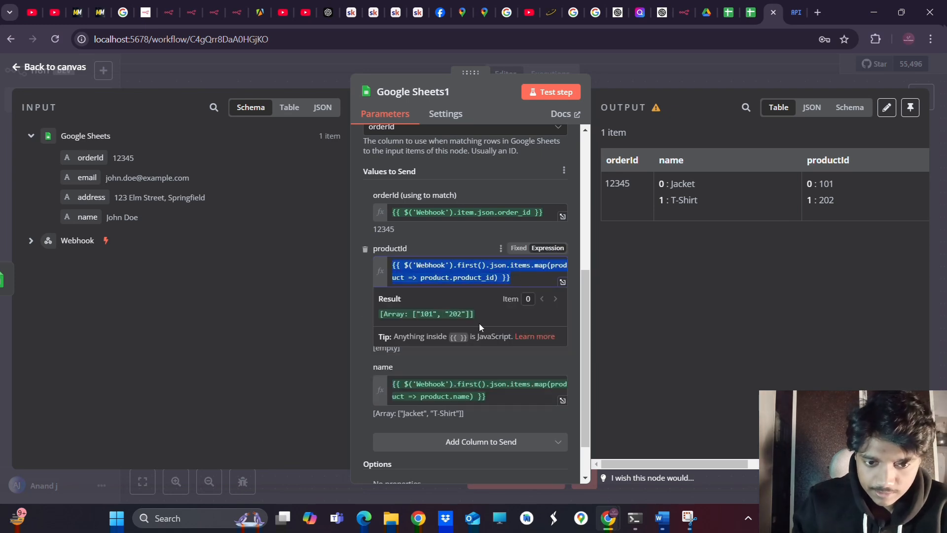
{"action": "left_click", "coordinate": [360, 357]}
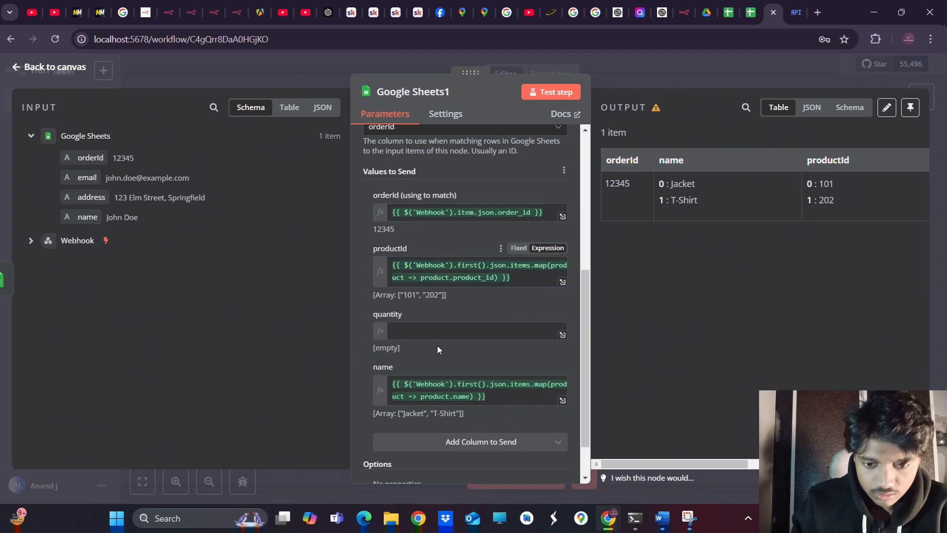
{"action": "left_click", "coordinate": [481, 332]}
{"action": "key", "text": "ctrl+v"}
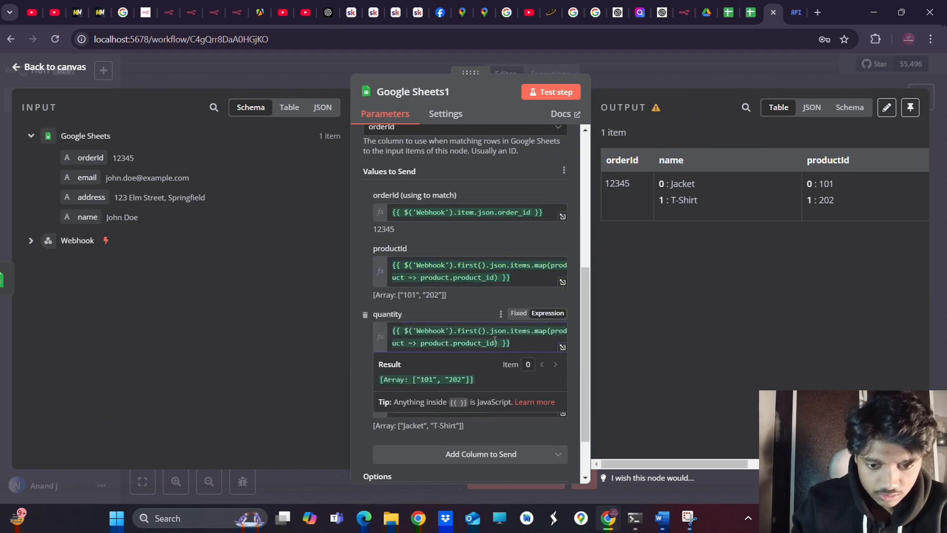
{"action": "left_click_drag", "start_coordinate": [495, 345], "coordinate": [453, 344]}
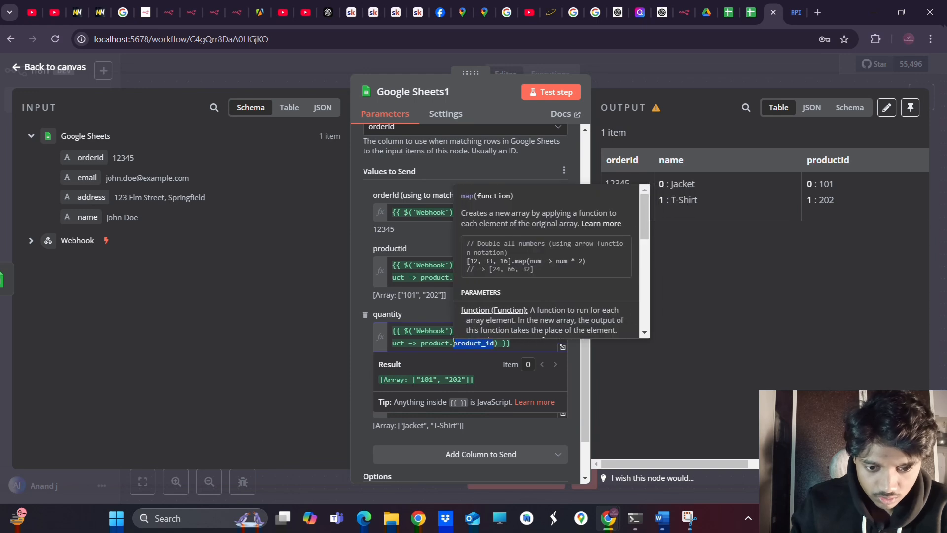
{"action": "key", "text": "BackSpace"}
{"action": "type", "text": "quant"}
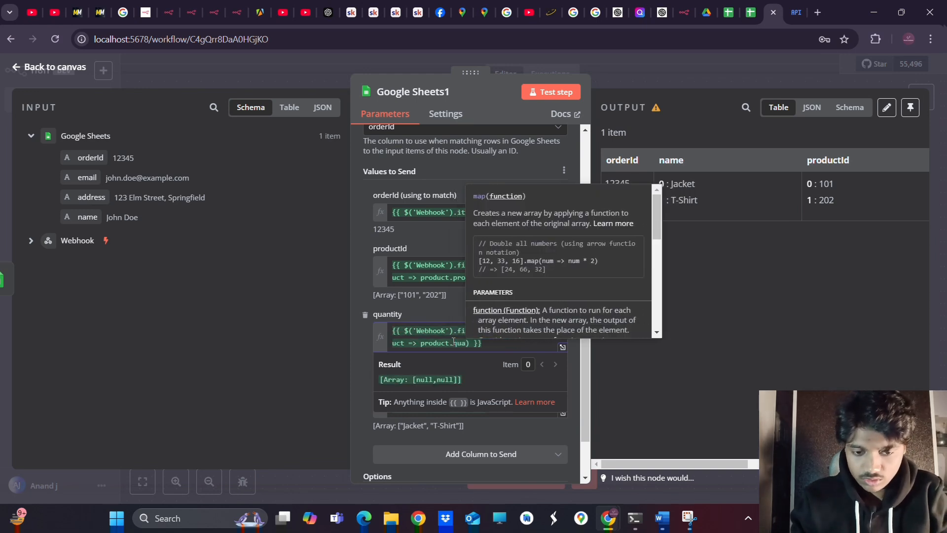
{"action": "type", "text": "ity"}
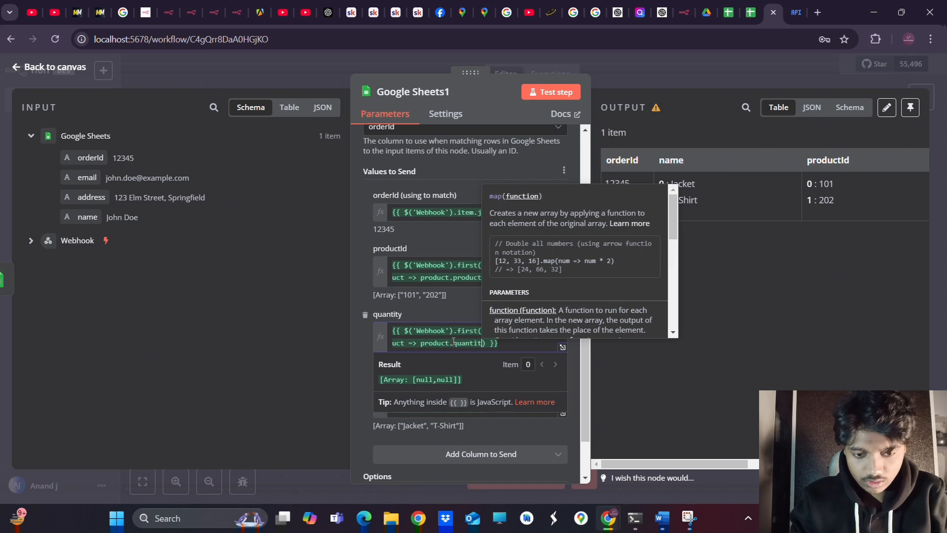
{"action": "left_click", "coordinate": [495, 426]}
Re-add price as an expression mapping items to product.price
{"action": "scroll", "coordinate": [438, 381], "scroll_direction": "down", "scroll_amount": 2}
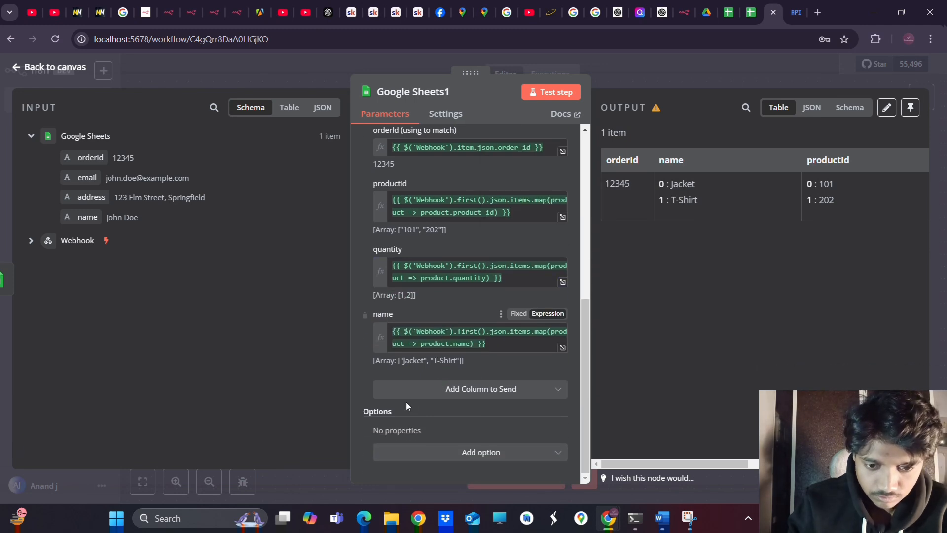
{"action": "left_click", "coordinate": [430, 393]}
{"action": "left_click", "coordinate": [441, 423]}
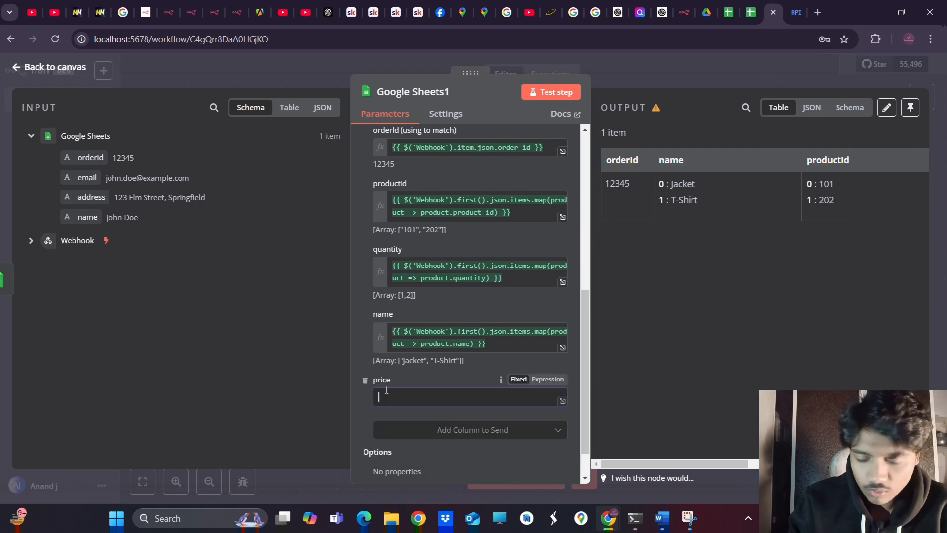
{"action": "left_click", "coordinate": [428, 397]}
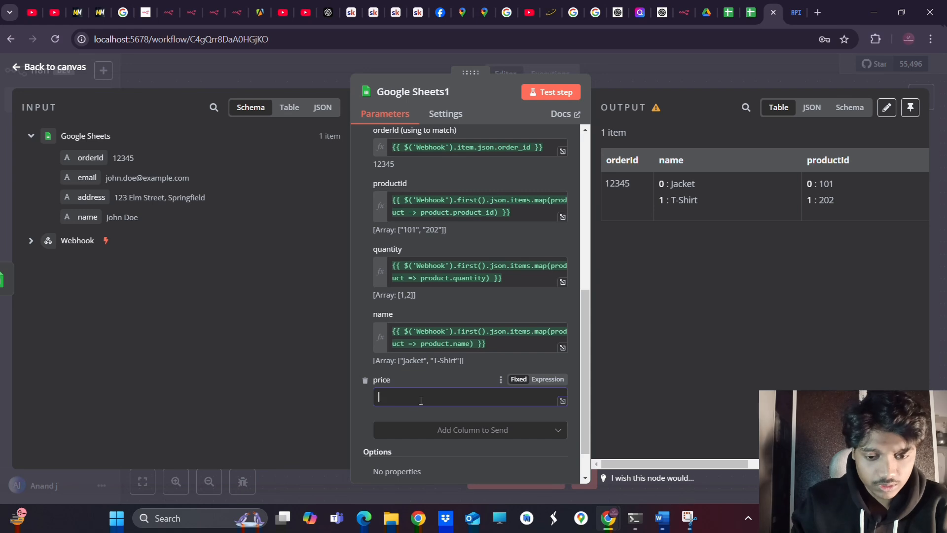
{"action": "left_click", "coordinate": [496, 348]}
{"action": "key", "text": "ctrl+a"}
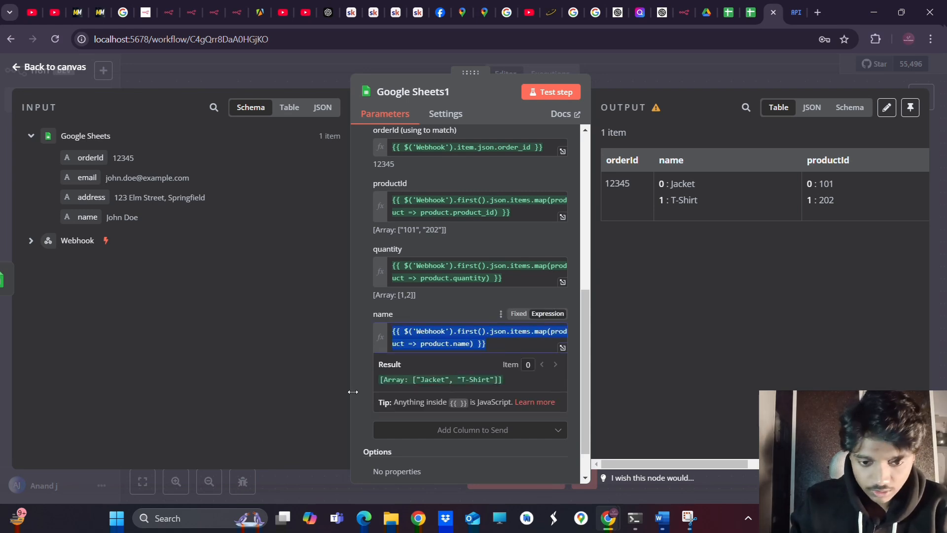
{"action": "key", "text": "ctrl+c"}
{"action": "left_click", "coordinate": [362, 408]}
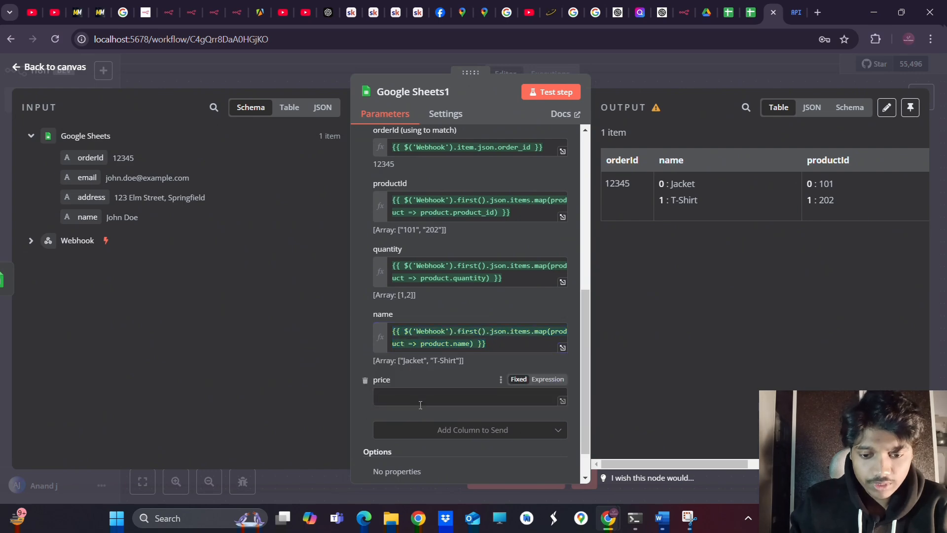
{"action": "left_click", "coordinate": [418, 396]}
{"action": "key", "text": "ctrl+v"}
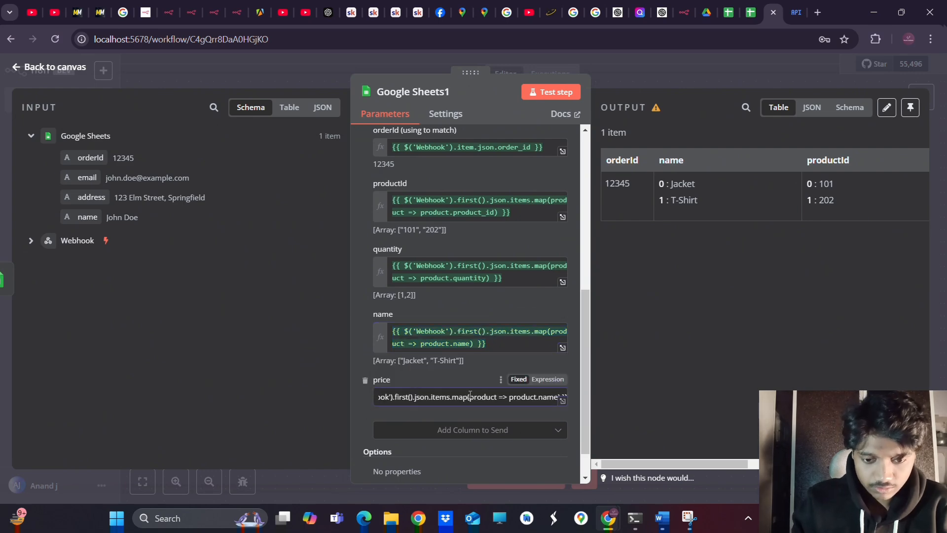
{"action": "left_click", "coordinate": [547, 379]}
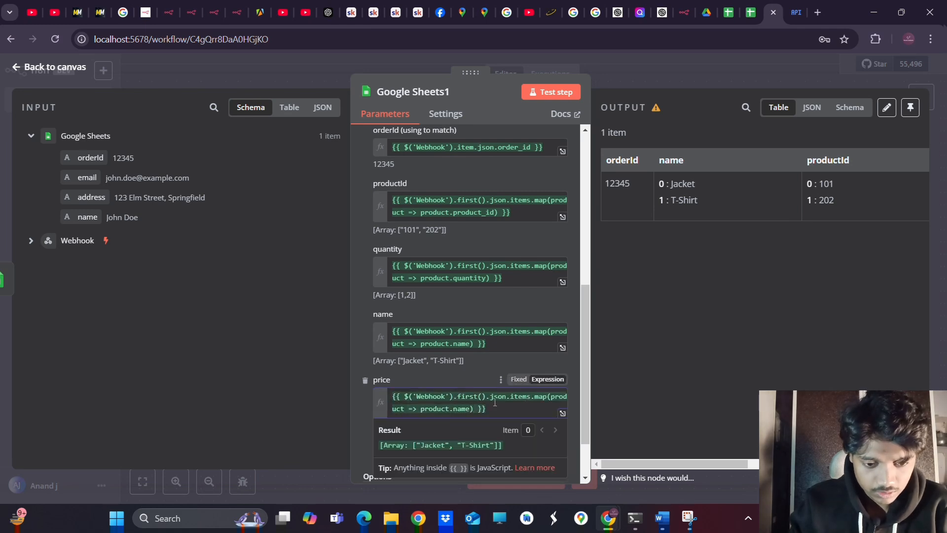
{"action": "key", "text": "BackSpace"}
{"action": "key", "text": "BackSpace"}
{"action": "key", "text": "BackSpace"}
{"action": "key", "text": "BackSpace"}
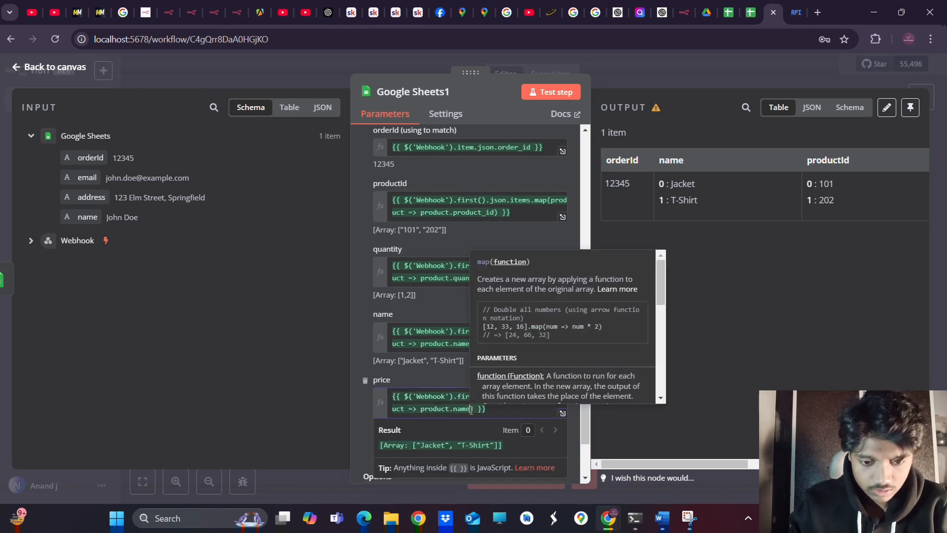
{"action": "type", "text": "price"}
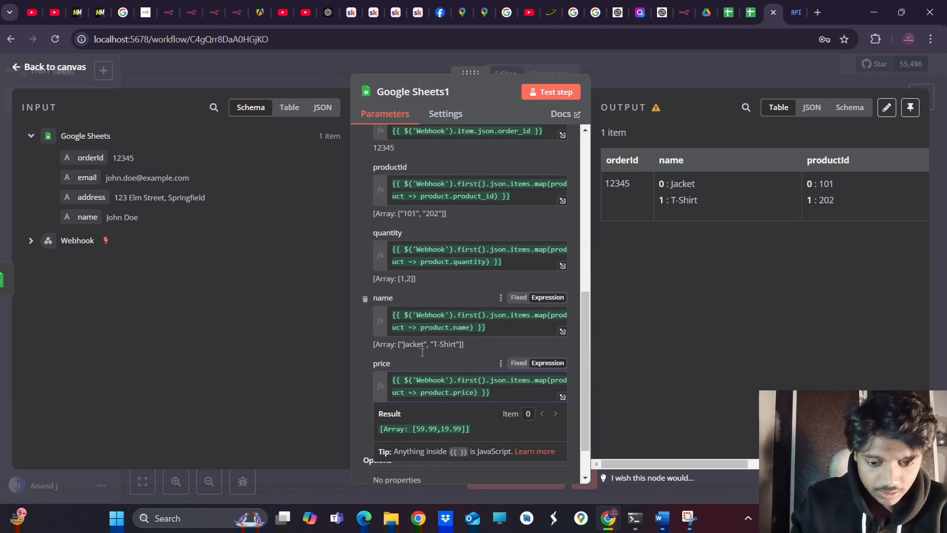
{"action": "scroll", "coordinate": [471, 296], "scroll_direction": "down", "scroll_amount": 2}
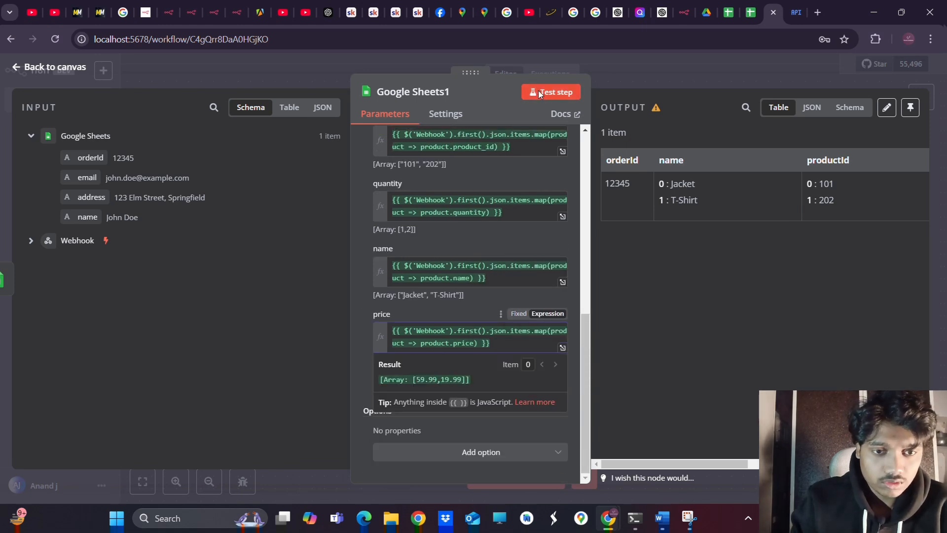
Test the node, getting [1,2] and [59.99,19.99], and switch to the spreadsheet
{"action": "left_click", "coordinate": [540, 94]}
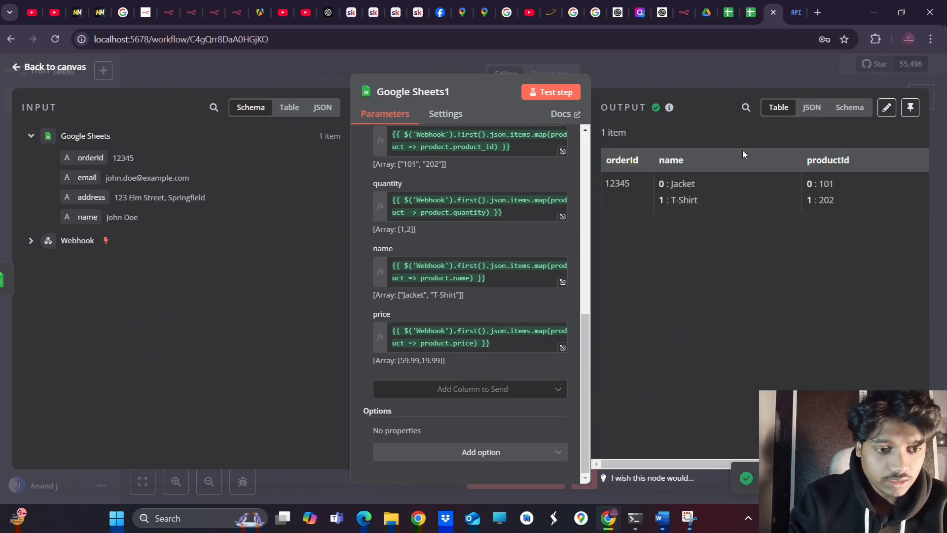
{"action": "scroll", "coordinate": [799, 228], "scroll_direction": "right", "scroll_amount": 5}
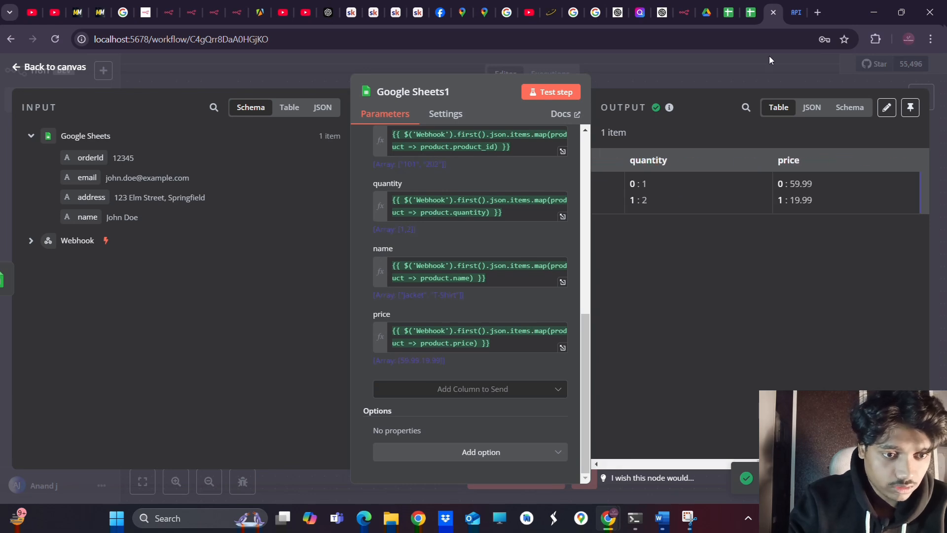
{"action": "left_click", "coordinate": [729, 14]}
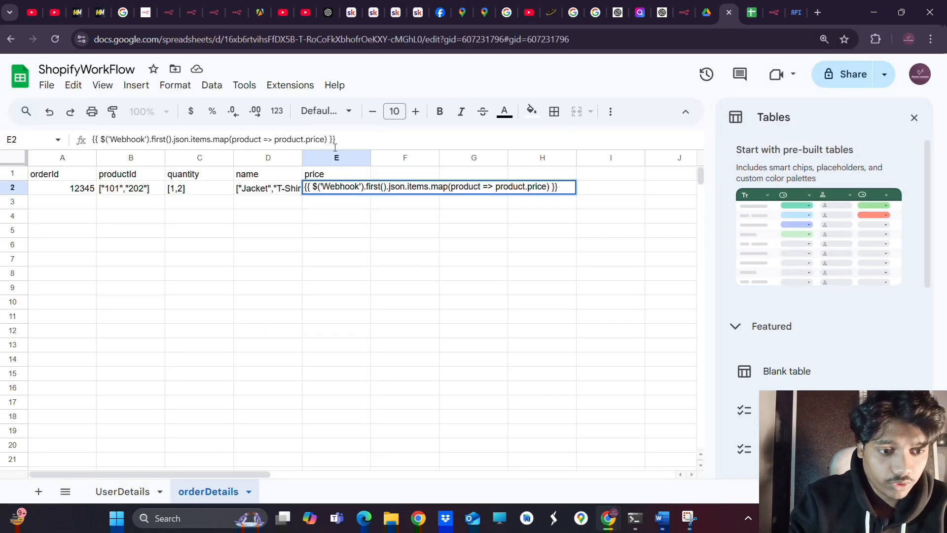
Reload the spreadsheet to see price [59.99,19.99], then go back to n8n
{"action": "left_click", "coordinate": [60, 42]}
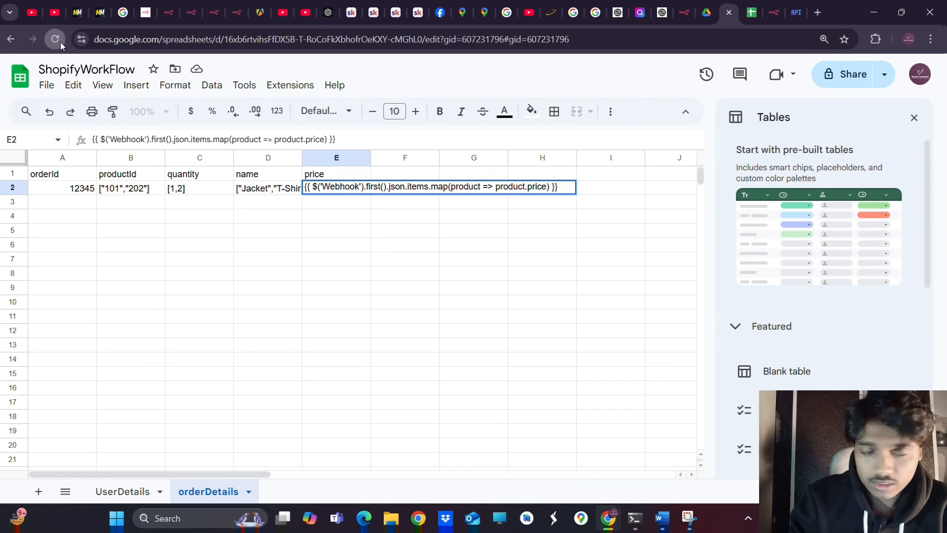
{"action": "left_click", "coordinate": [507, 119]}
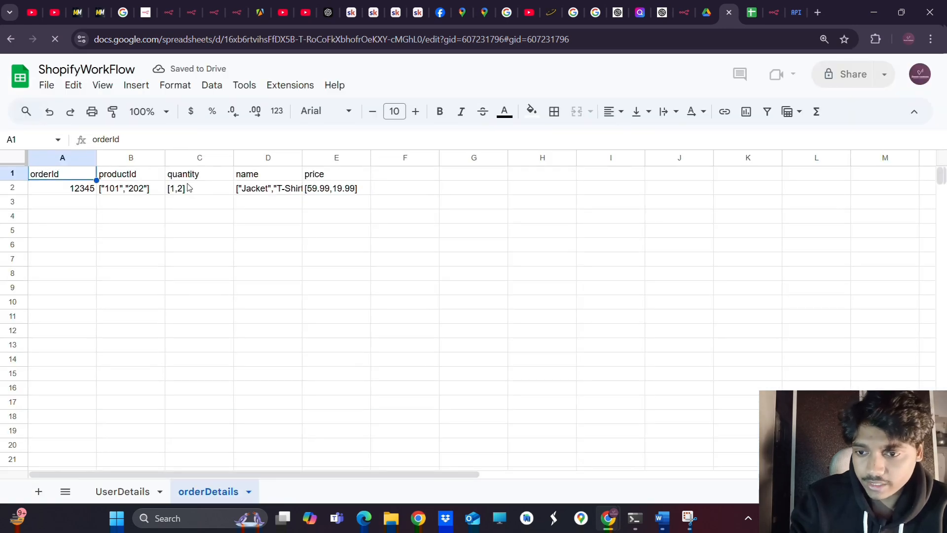
{"action": "left_click", "coordinate": [773, 14]}
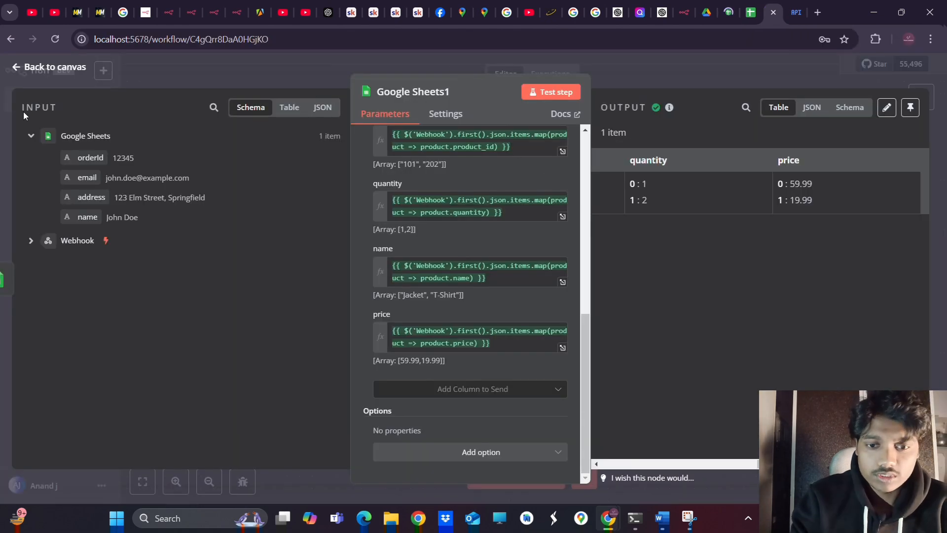
Add a Gmail 'Send a message' node after Google Sheets1, then check Google Cloud credentials
{"action": "left_click", "coordinate": [25, 68]}
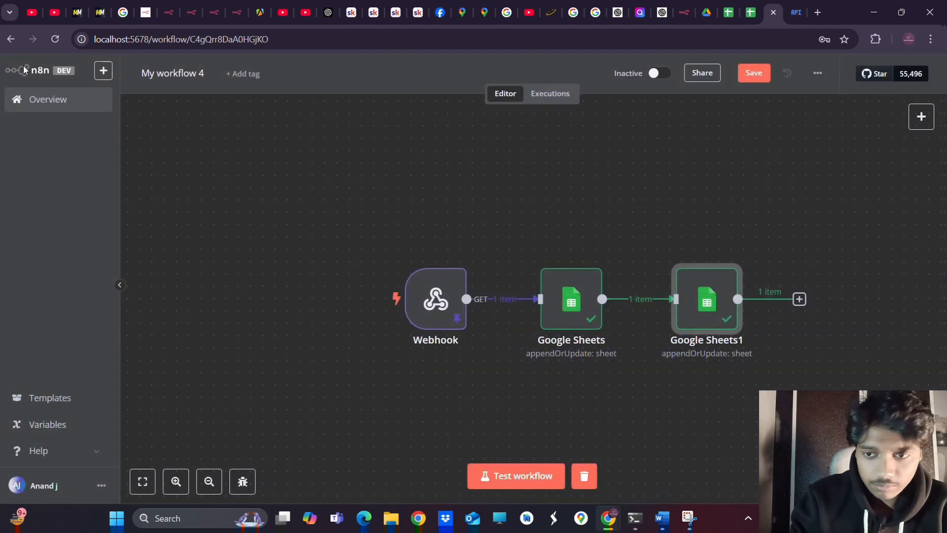
{"action": "left_click", "coordinate": [798, 300]}
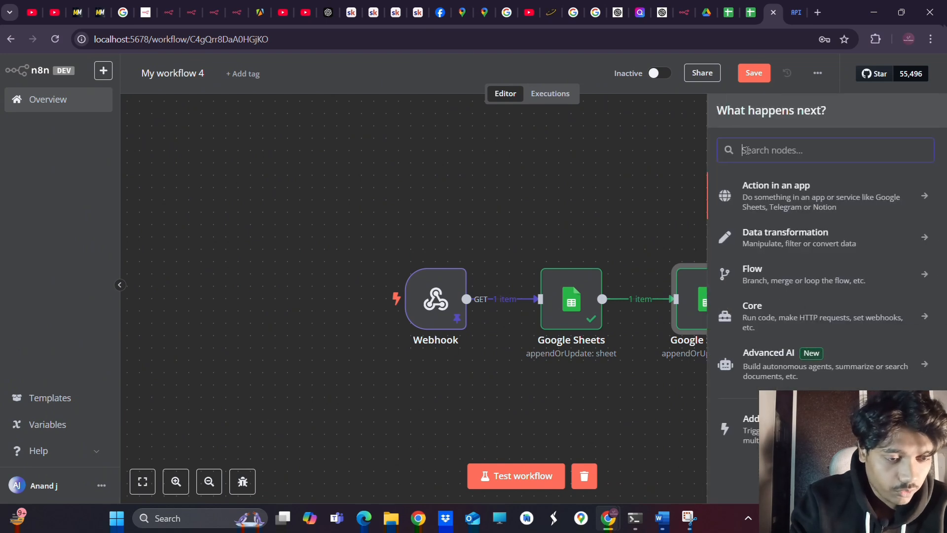
{"action": "type", "text": "gmia"}
{"action": "key", "text": "BackSpace"}
{"action": "key", "text": "BackSpace"}
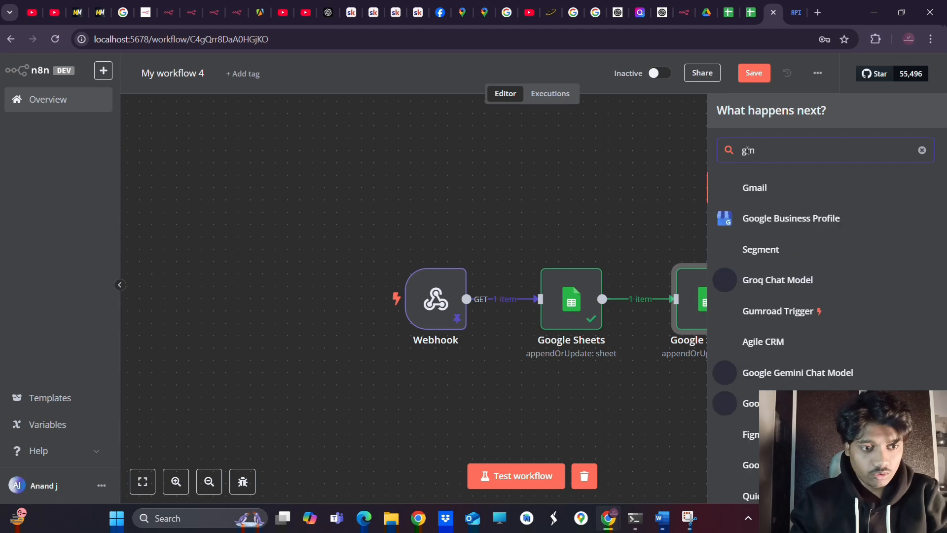
{"action": "left_click", "coordinate": [750, 193]}
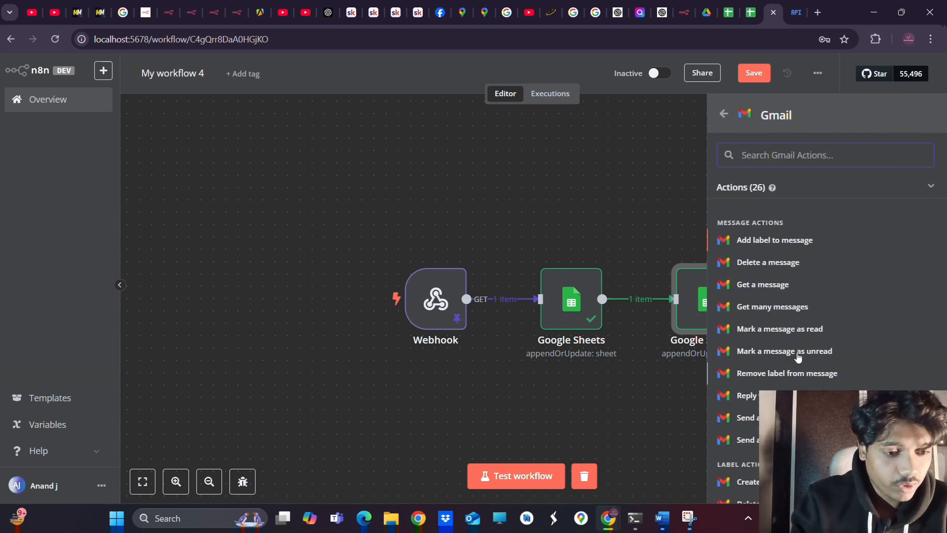
{"action": "scroll", "coordinate": [769, 365], "scroll_direction": "down", "scroll_amount": 2}
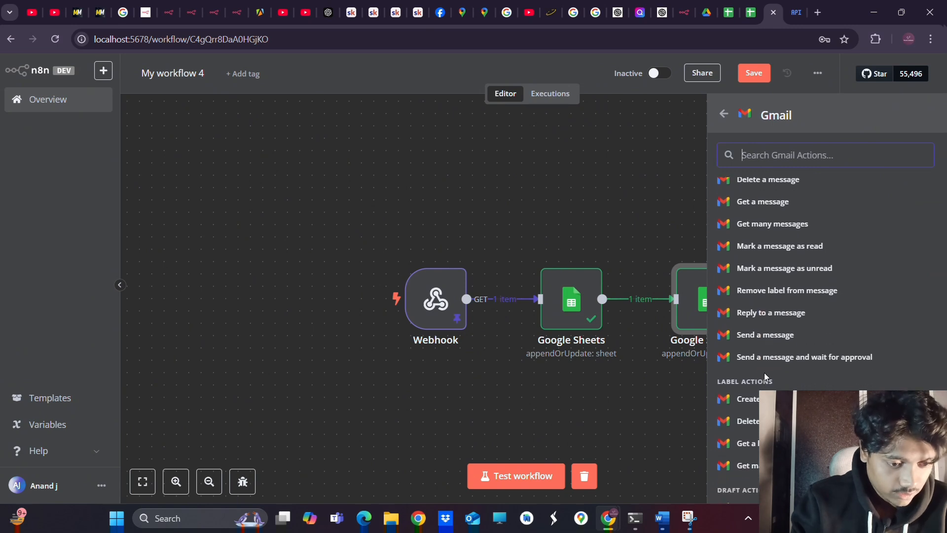
{"action": "left_click", "coordinate": [772, 334]}
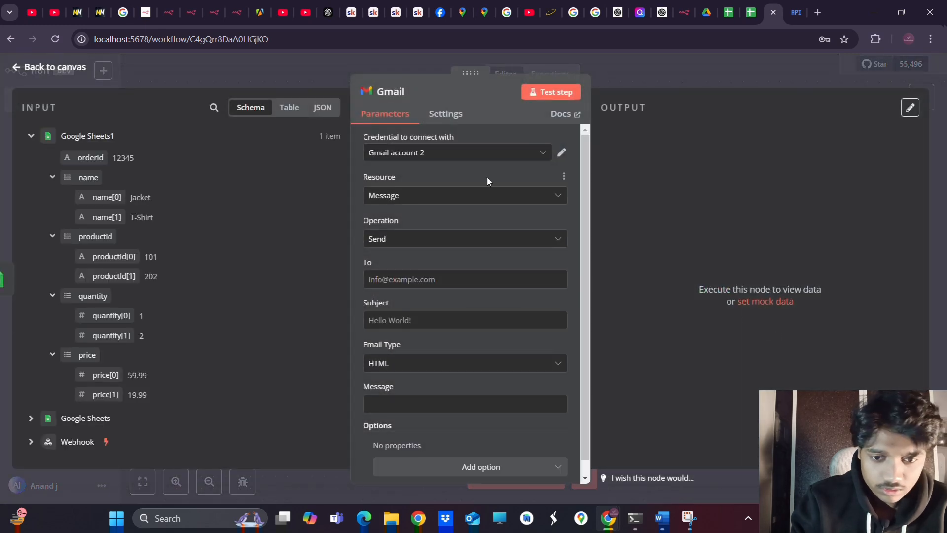
{"action": "left_click", "coordinate": [449, 154]}
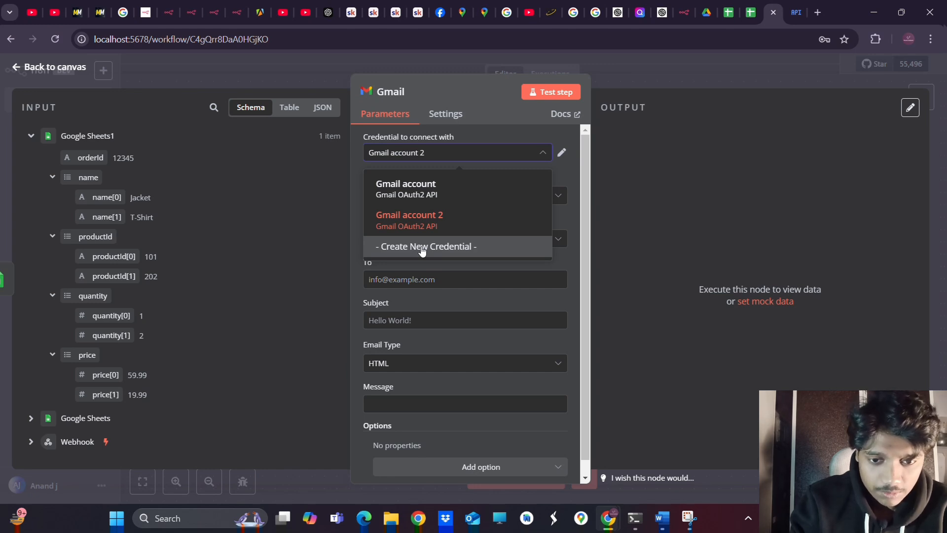
{"action": "left_click", "coordinate": [792, 15]}
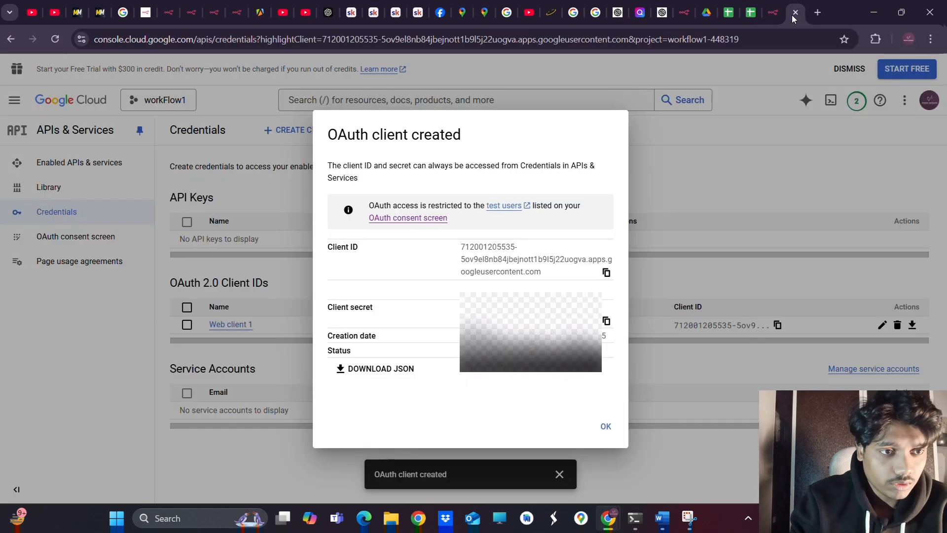
Dismiss the client notice, search the API Library for 'gmail', and enable the Gmail API
{"action": "left_click", "coordinate": [178, 104]}
{"action": "left_click", "coordinate": [303, 129]}
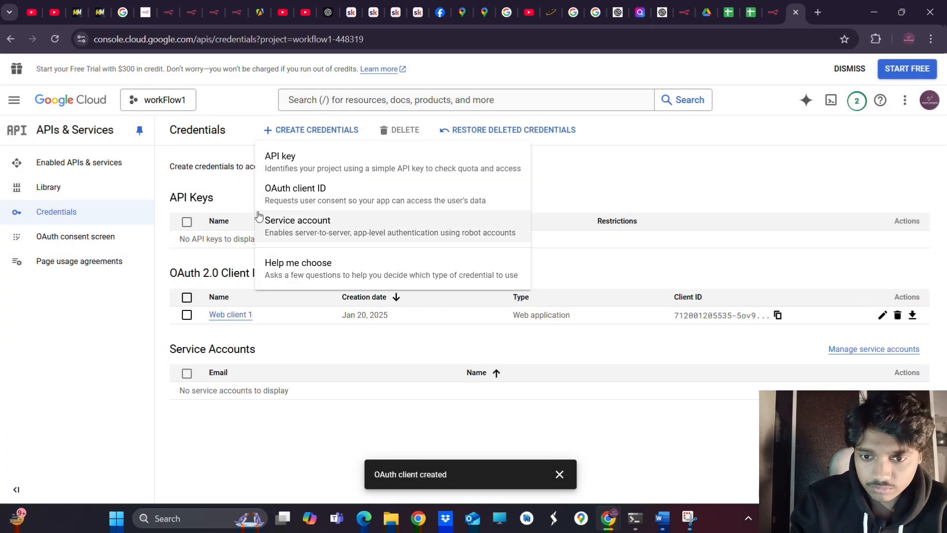
{"action": "left_click", "coordinate": [58, 167]}
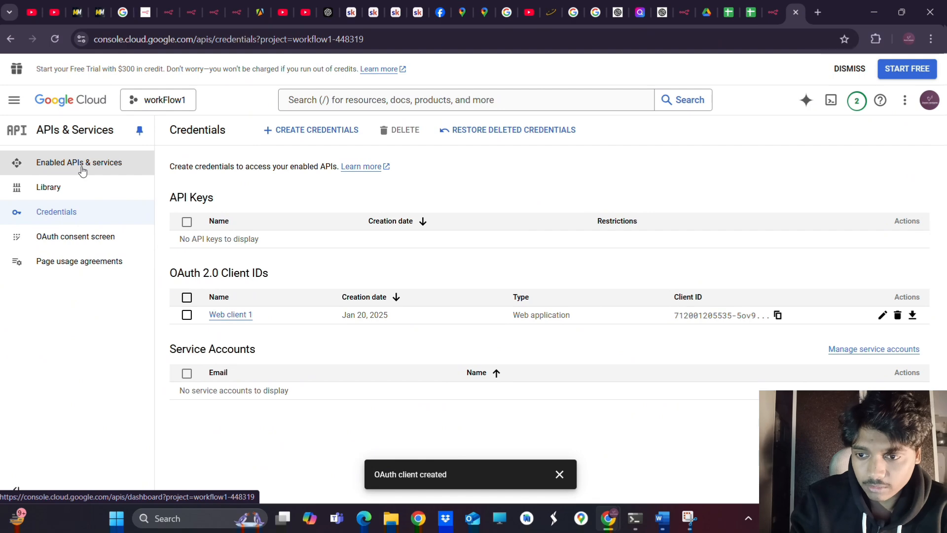
{"action": "left_click", "coordinate": [82, 168]}
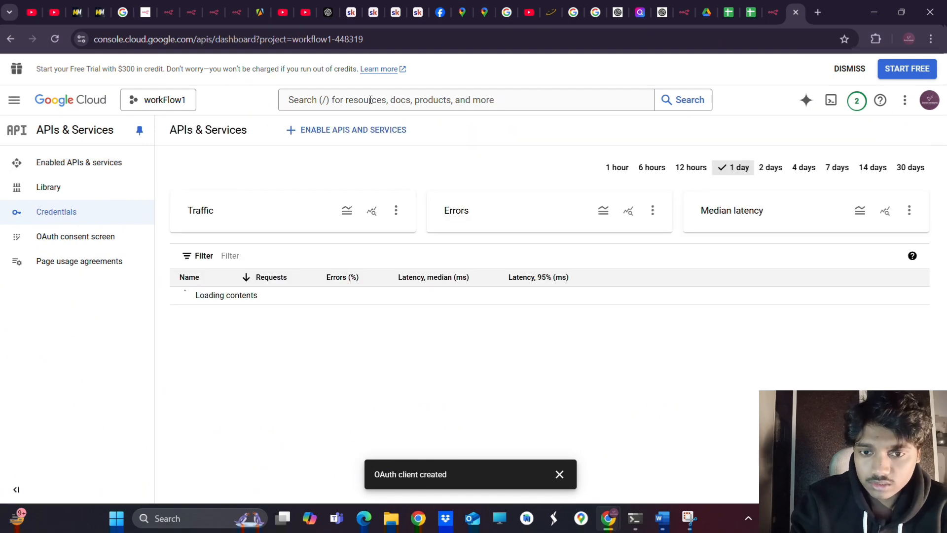
{"action": "left_click", "coordinate": [311, 130]}
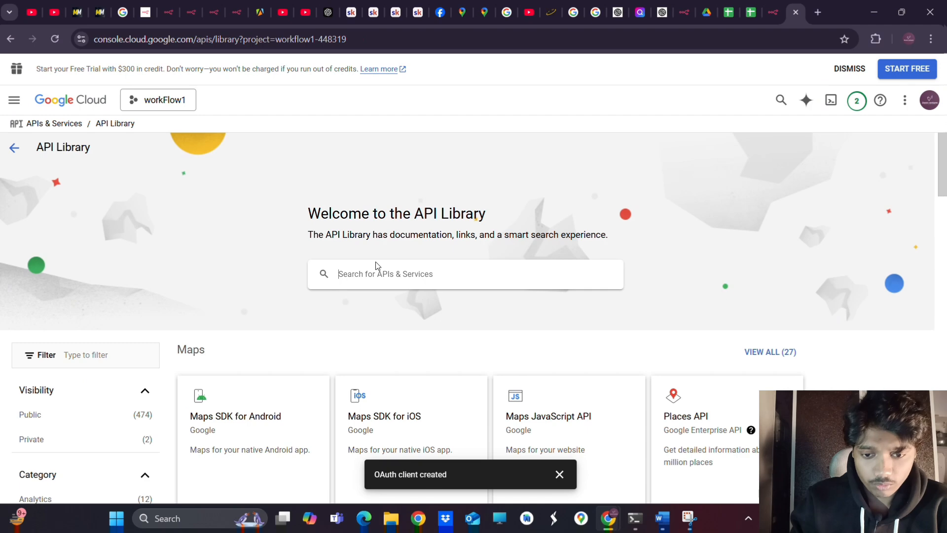
{"action": "type", "text": "gmail"}
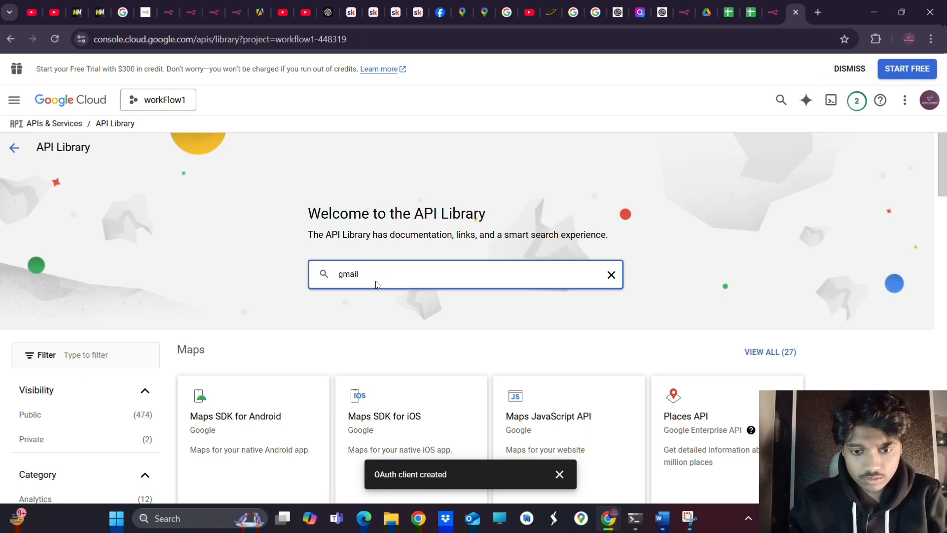
{"action": "key", "text": "Return"}
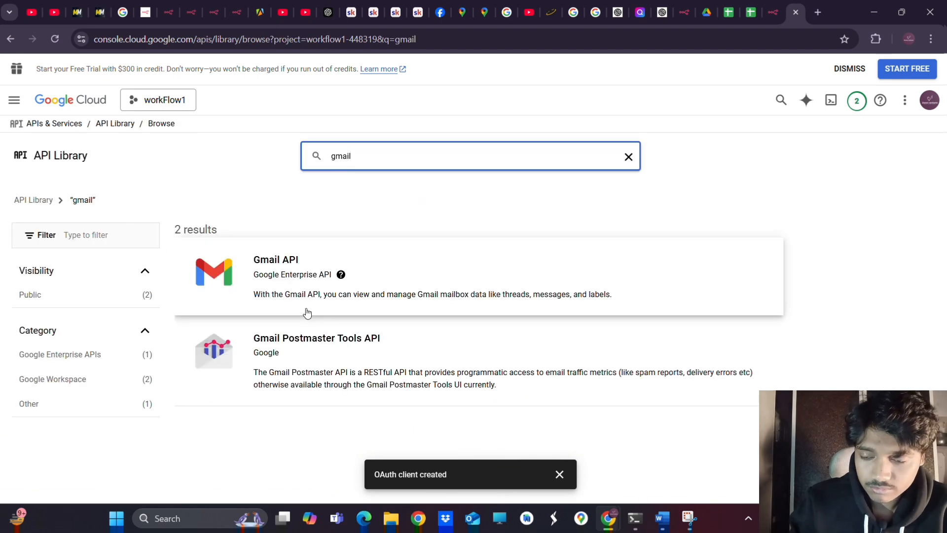
{"action": "left_click", "coordinate": [278, 270]}
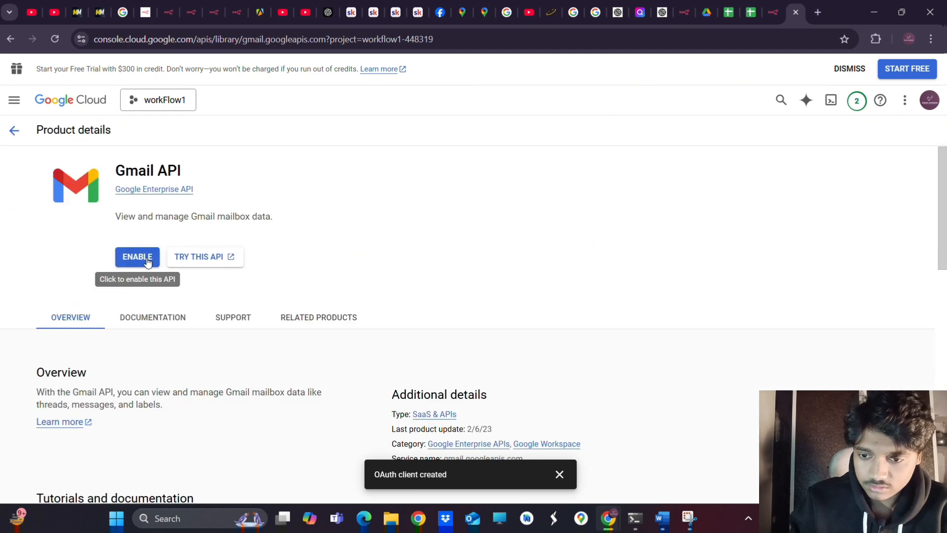
{"action": "left_click", "coordinate": [146, 261]}
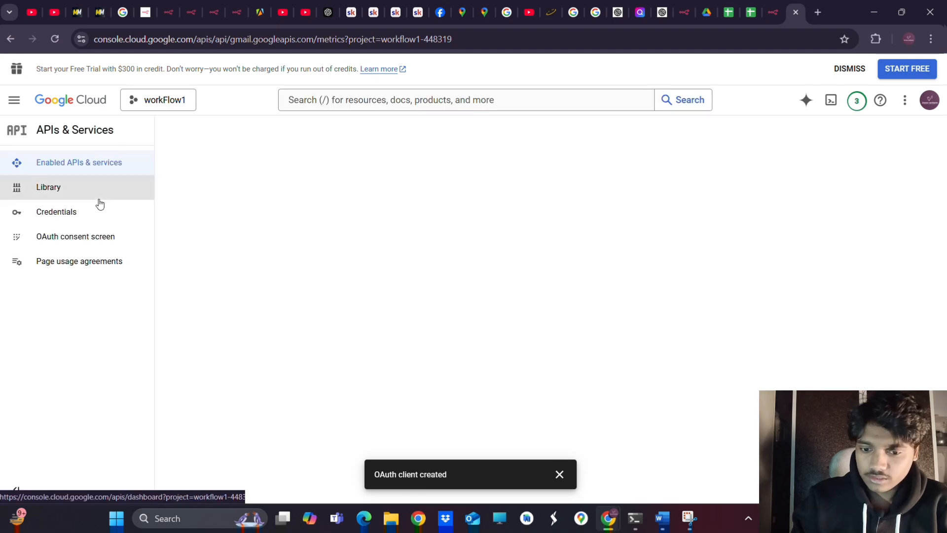
Review the OAuth consent screen settings and go back to the Credentials page
{"action": "left_click", "coordinate": [75, 242]}
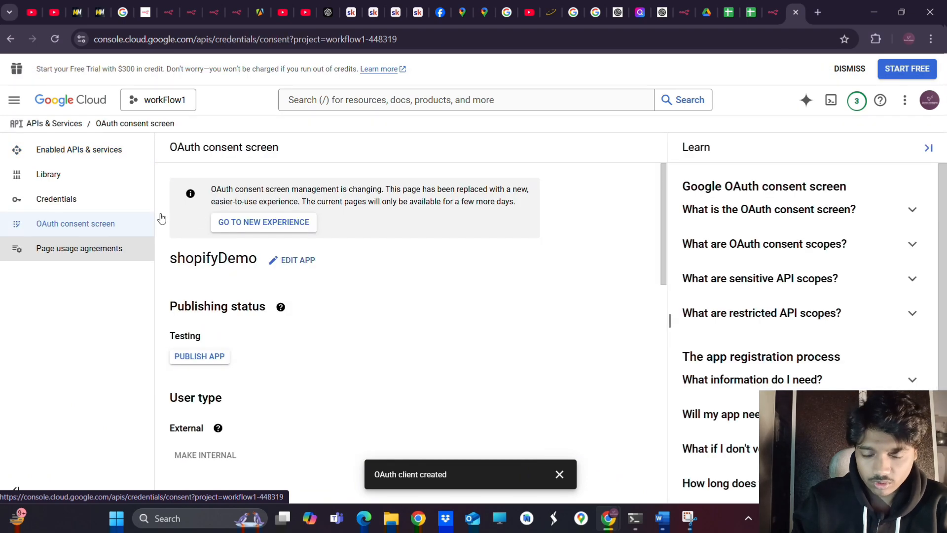
{"action": "scroll", "coordinate": [263, 297], "scroll_direction": "down", "scroll_amount": 10}
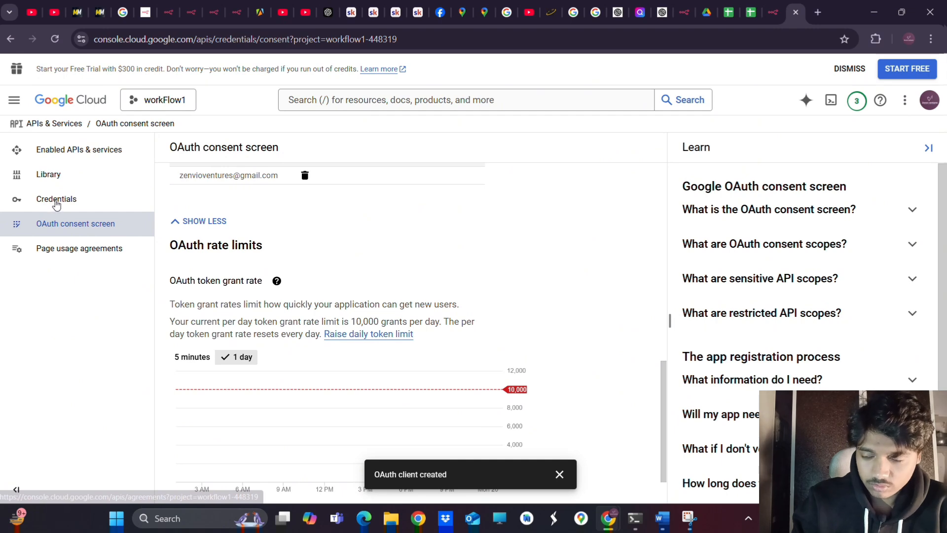
{"action": "left_click", "coordinate": [56, 204]}
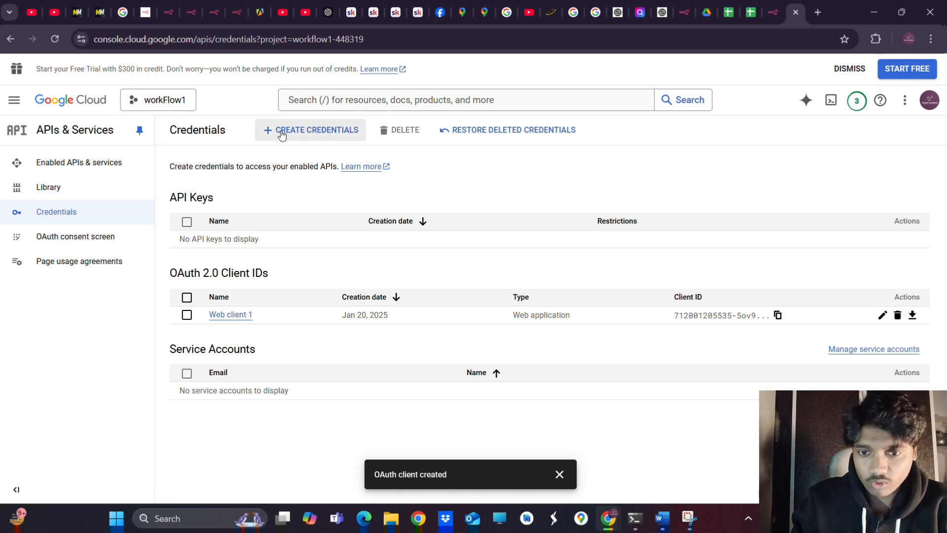
Begin a Web application OAuth client ID named Web client 2, up to its redirect URIs
{"action": "left_click", "coordinate": [281, 131]}
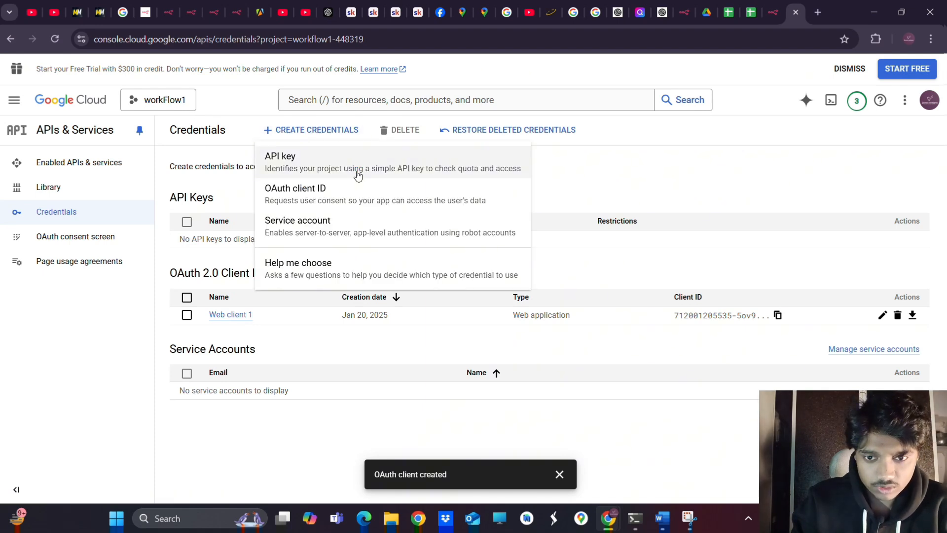
{"action": "left_click", "coordinate": [317, 197]}
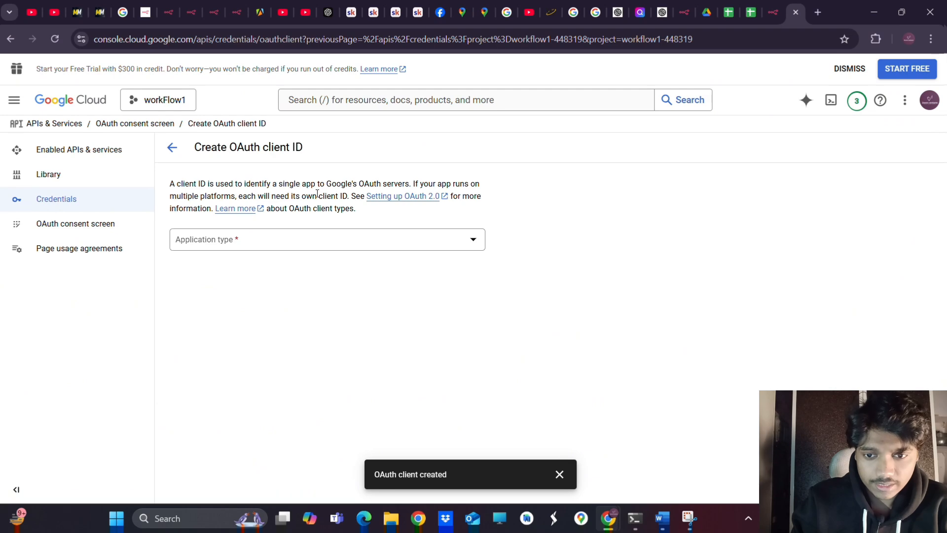
{"action": "left_click", "coordinate": [252, 248]}
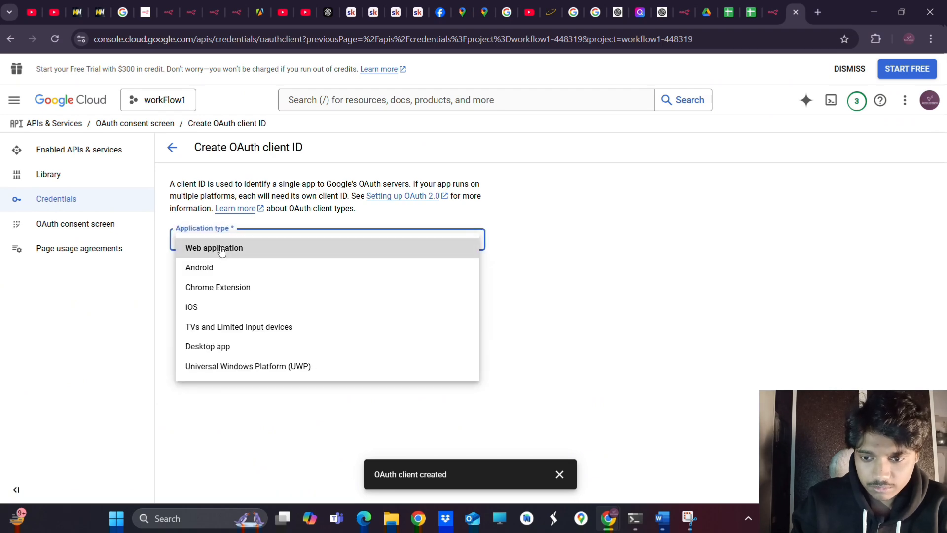
{"action": "left_click", "coordinate": [241, 248]}
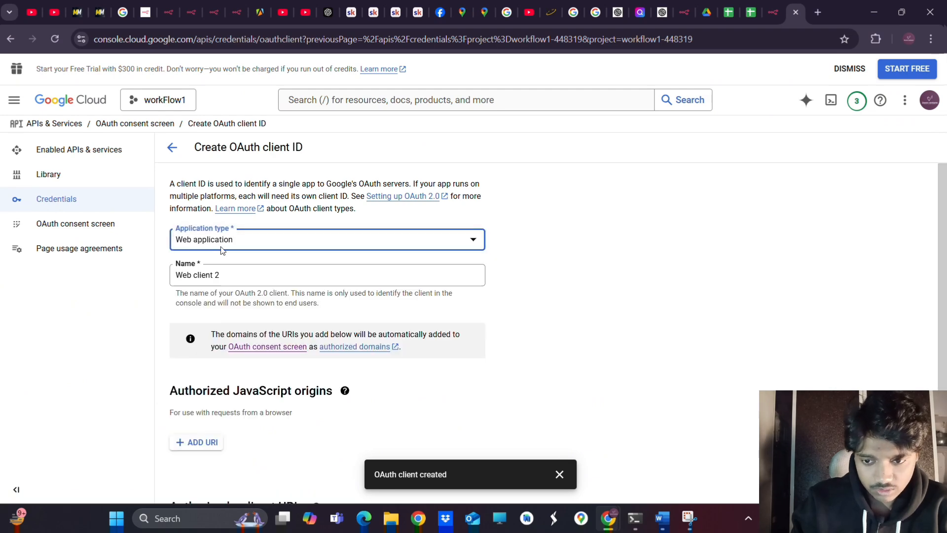
{"action": "double_click", "coordinate": [235, 273]}
{"action": "scroll", "coordinate": [394, 290], "scroll_direction": "down", "scroll_amount": 3}
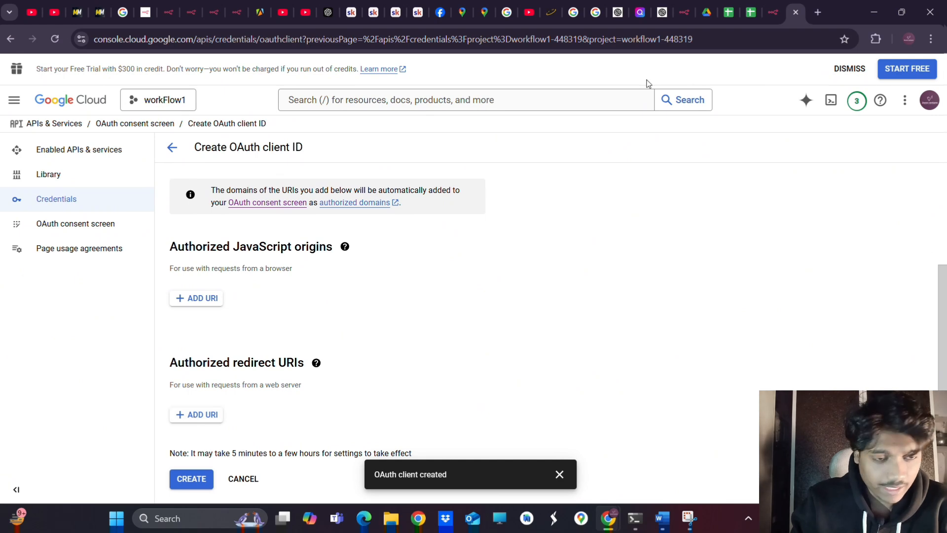
{"action": "left_click", "coordinate": [773, 17]}
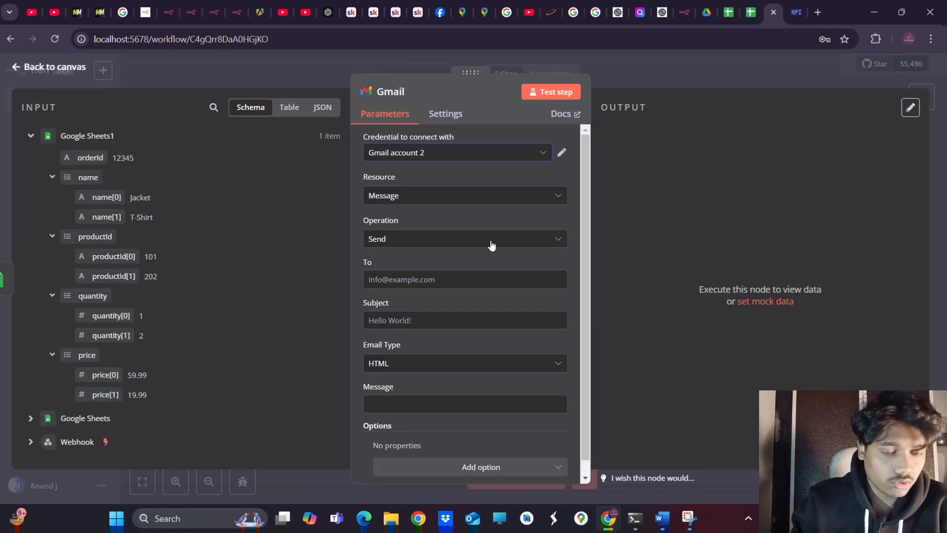
Create a new Gmail credential, Gmail account 3, and copy its OAuth redirect URL
{"action": "scroll", "coordinate": [483, 248], "scroll_direction": "up", "scroll_amount": 1}
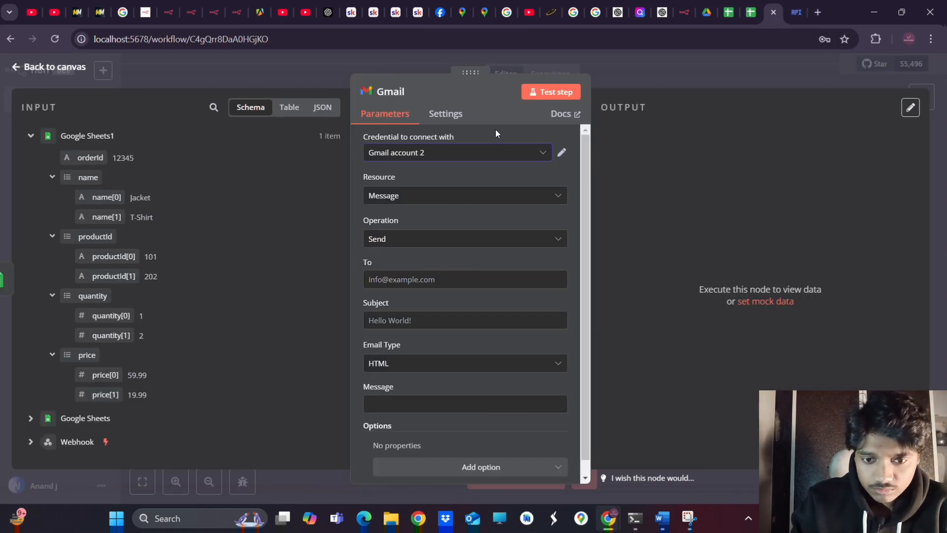
{"action": "left_click", "coordinate": [472, 151]}
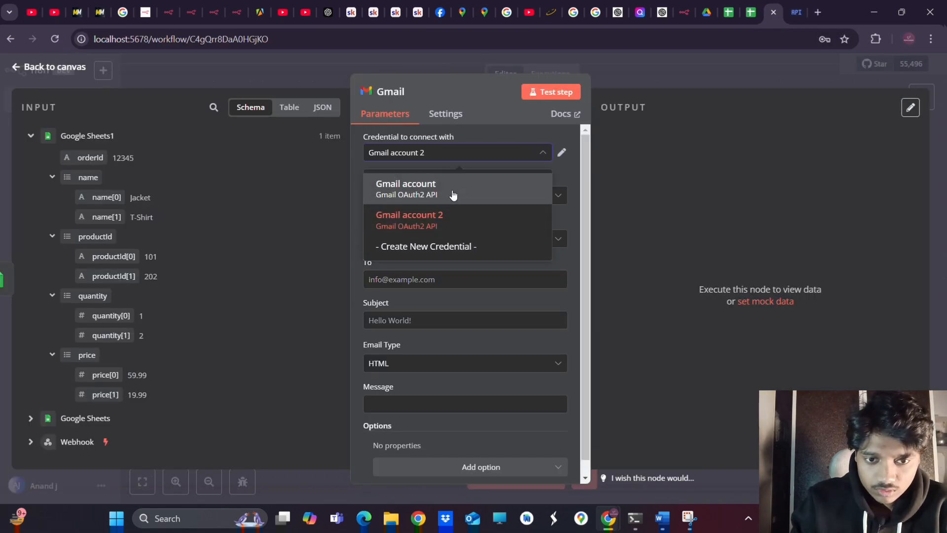
{"action": "left_click", "coordinate": [399, 245]}
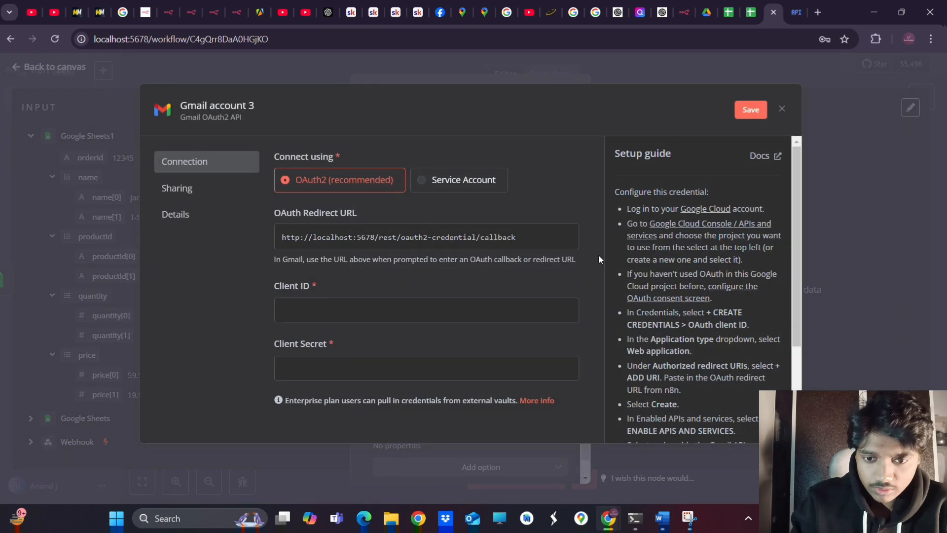
{"action": "left_click", "coordinate": [541, 233]}
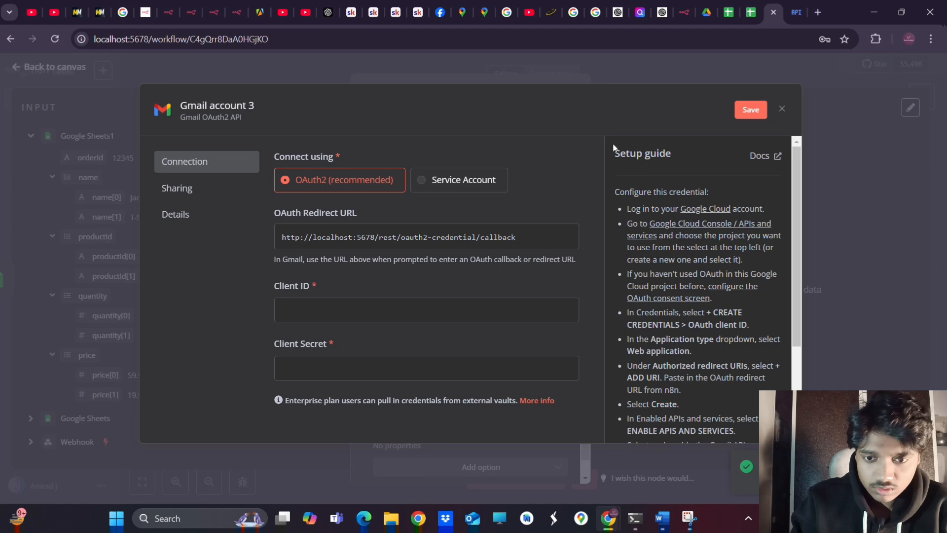
Add the n8n callback URL as an authorized redirect URI, create the client, and copy its Client ID
{"action": "left_click", "coordinate": [797, 13]}
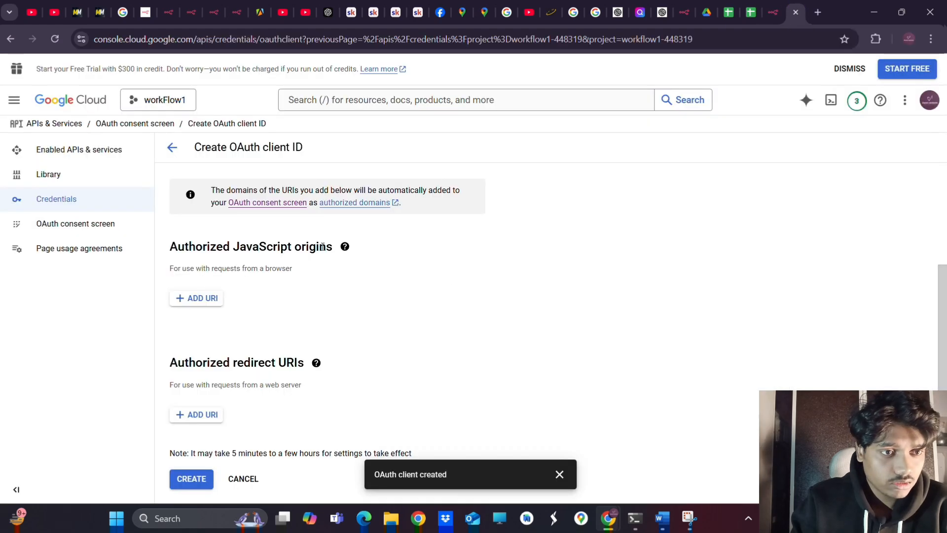
{"action": "left_click", "coordinate": [188, 416]}
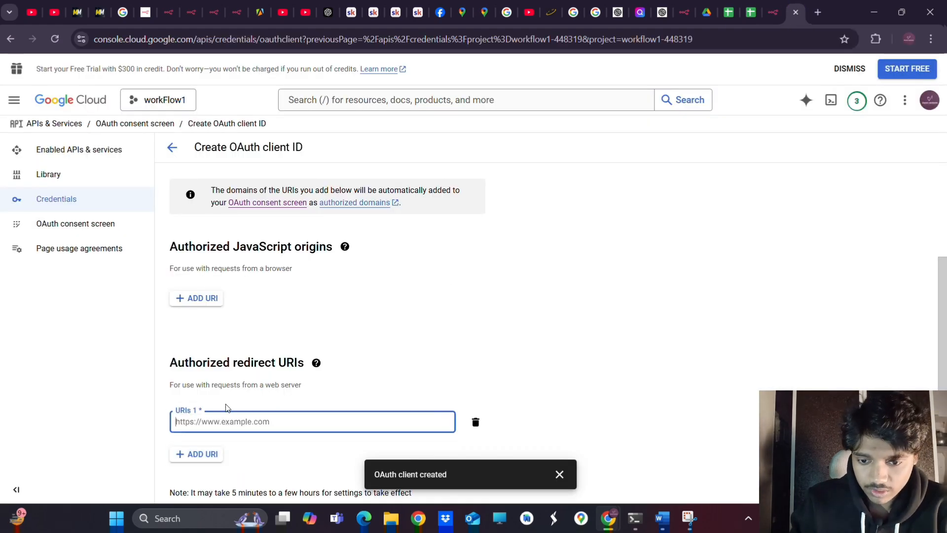
{"action": "key", "text": "ctrl+v"}
{"action": "left_click", "coordinate": [293, 453]}
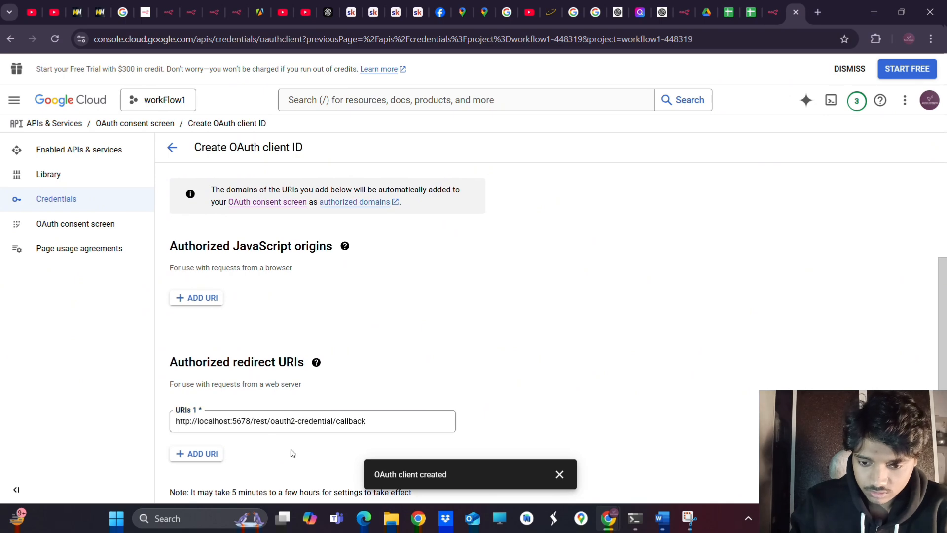
{"action": "scroll", "coordinate": [291, 451], "scroll_direction": "down", "scroll_amount": 1}
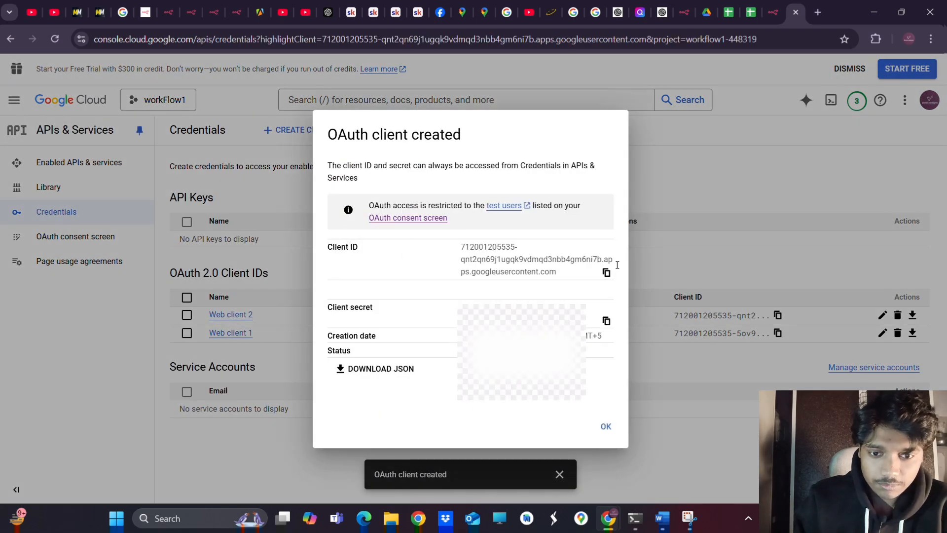
{"action": "left_click", "coordinate": [606, 273]}
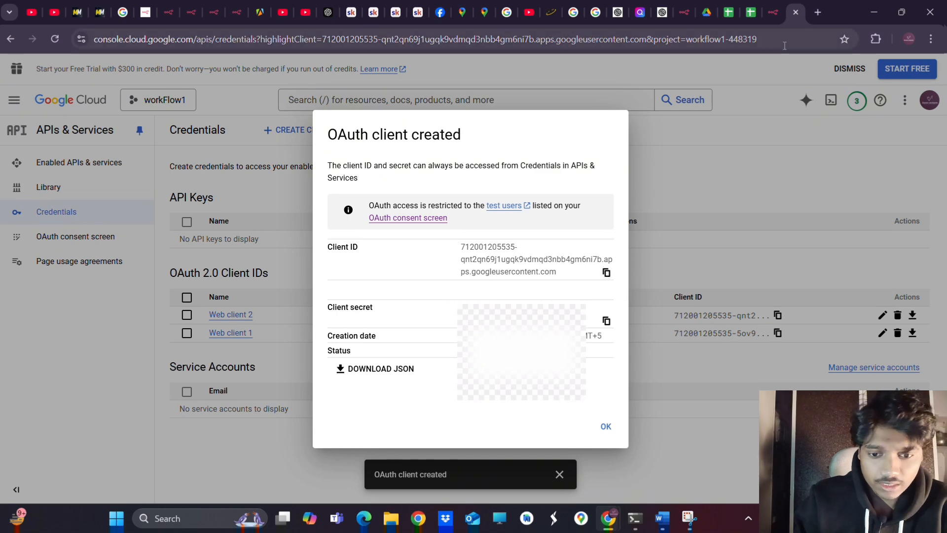
{"action": "left_click", "coordinate": [774, 17]}
Paste Web client 2's Client ID and Client Secret into Gmail account 3 and start Google sign-in
{"action": "left_click", "coordinate": [356, 306]}
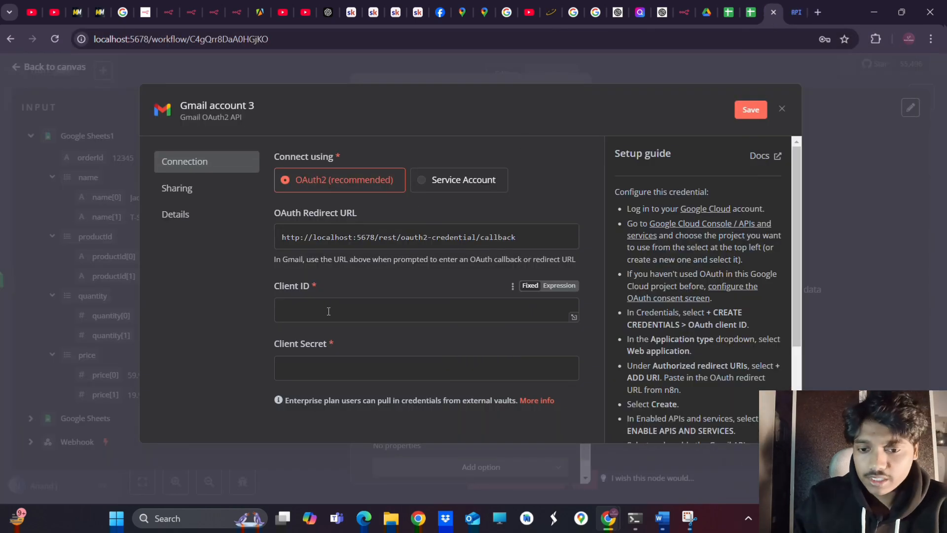
{"action": "key", "text": "ctrl+v"}
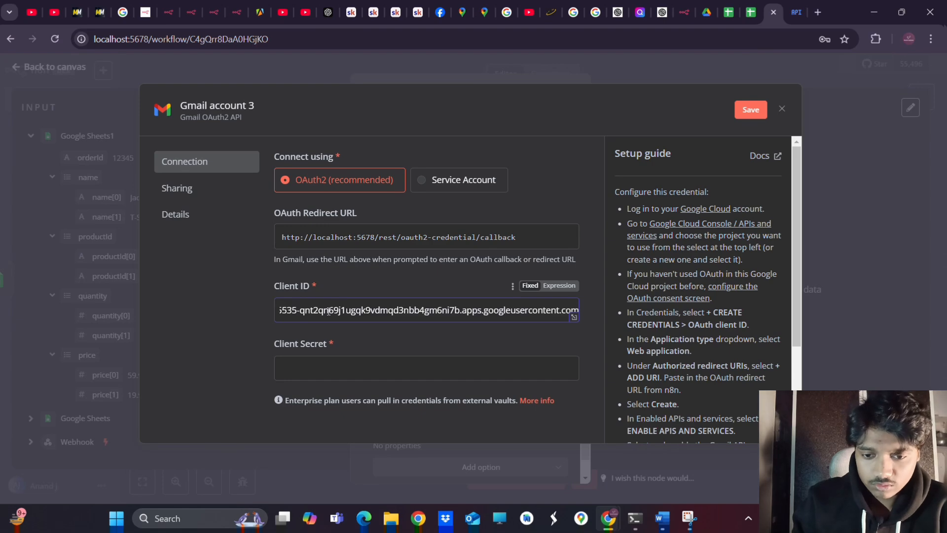
{"action": "left_click", "coordinate": [794, 13]}
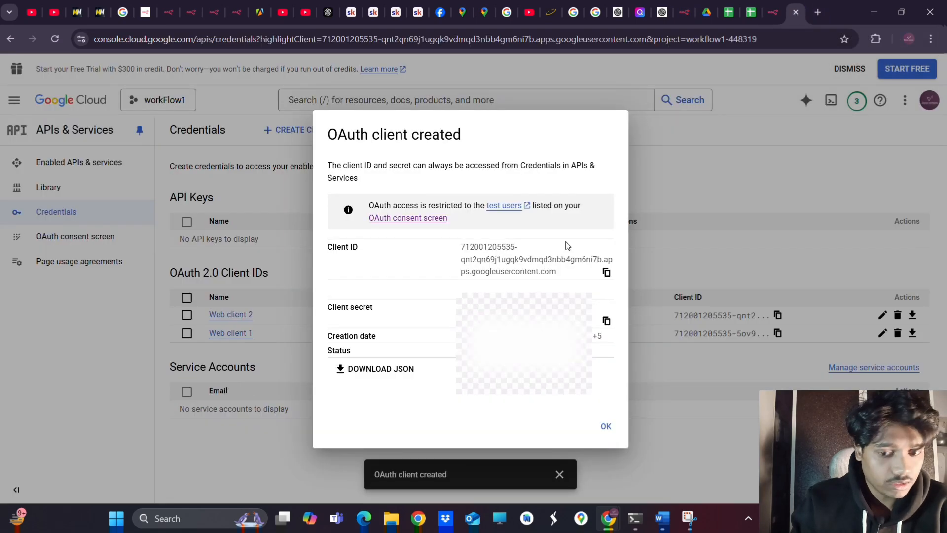
{"action": "left_click", "coordinate": [606, 321]}
{"action": "left_click", "coordinate": [773, 12]}
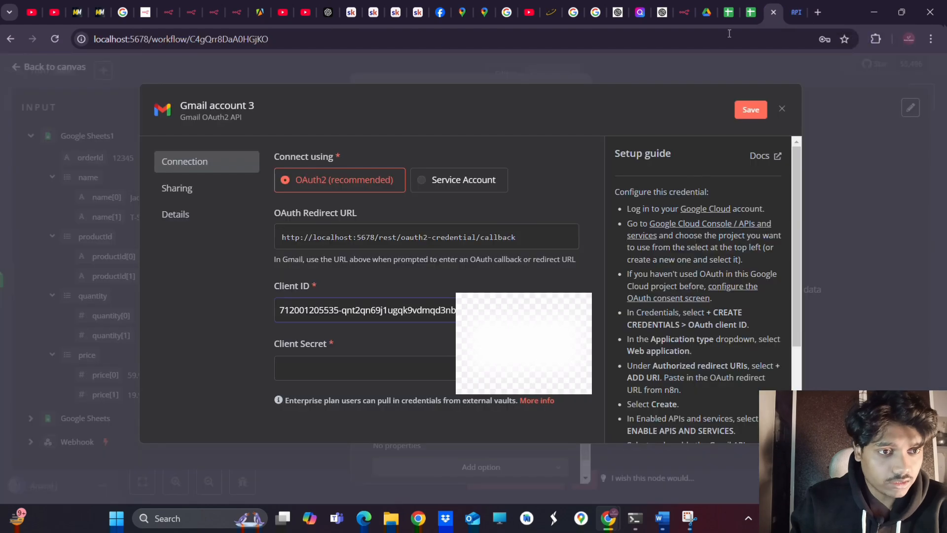
{"action": "key", "text": "ctrl+v"}
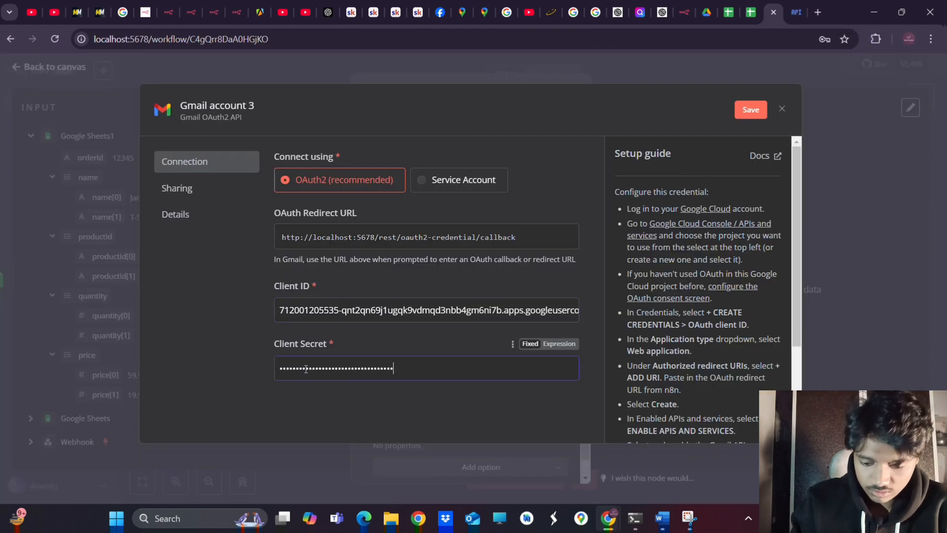
{"action": "scroll", "coordinate": [445, 342], "scroll_direction": "down", "scroll_amount": 2}
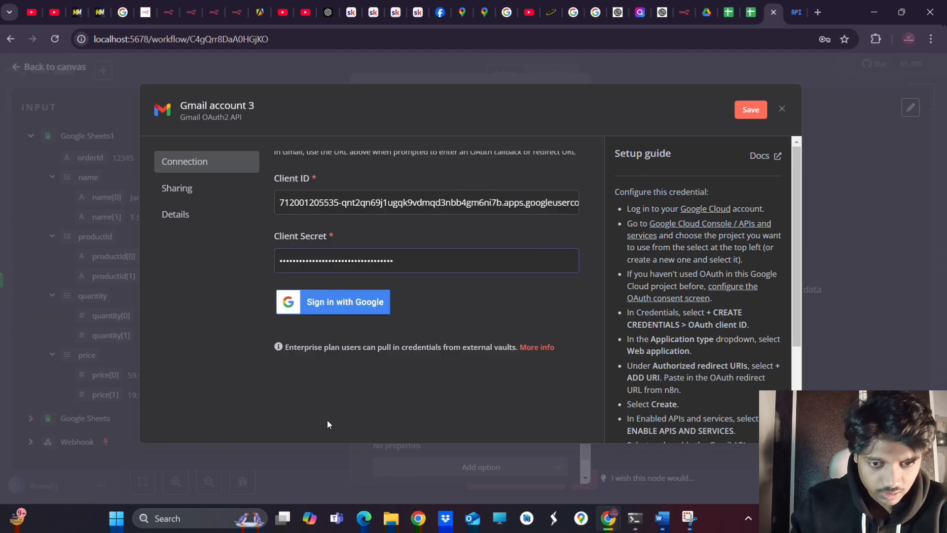
{"action": "left_click", "coordinate": [330, 305]}
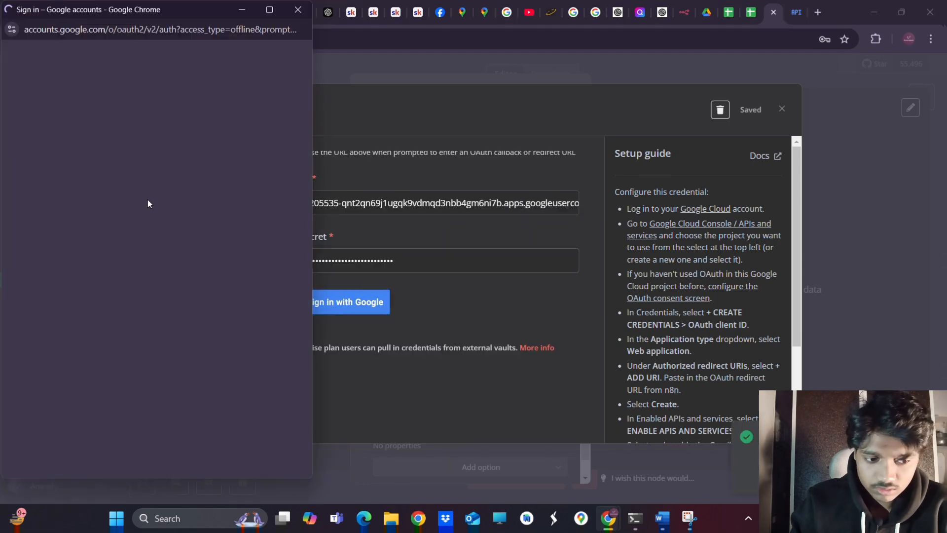
Pick the Google account, pass the unverified-app warning, and grant shopifyDemo all Gmail permissions
{"action": "left_click", "coordinate": [96, 196]}
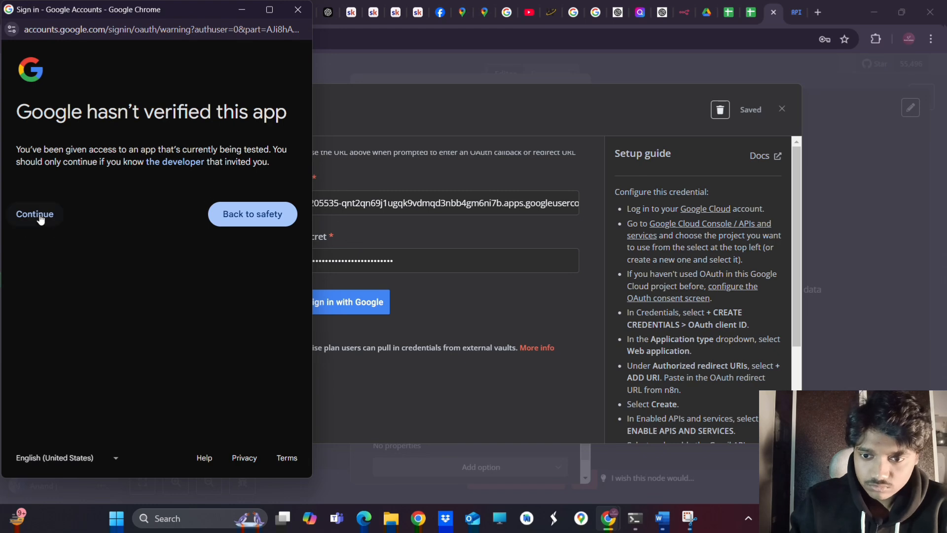
{"action": "left_click", "coordinate": [40, 219]}
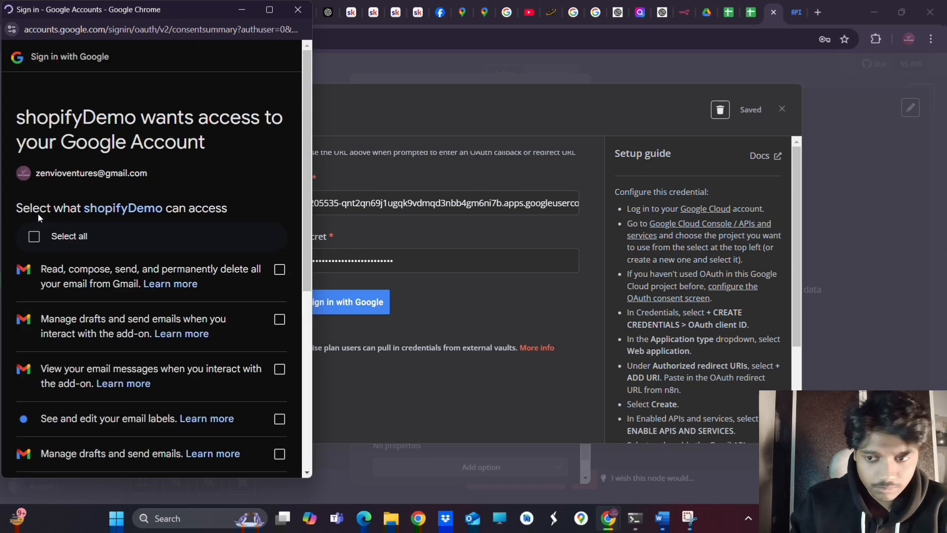
{"action": "left_click", "coordinate": [34, 236]}
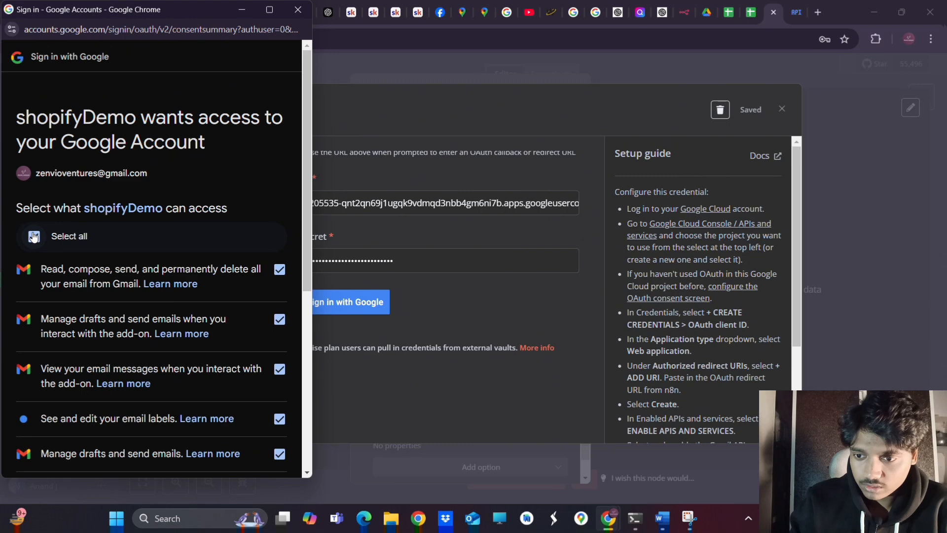
{"action": "scroll", "coordinate": [127, 363], "scroll_direction": "down", "scroll_amount": 5}
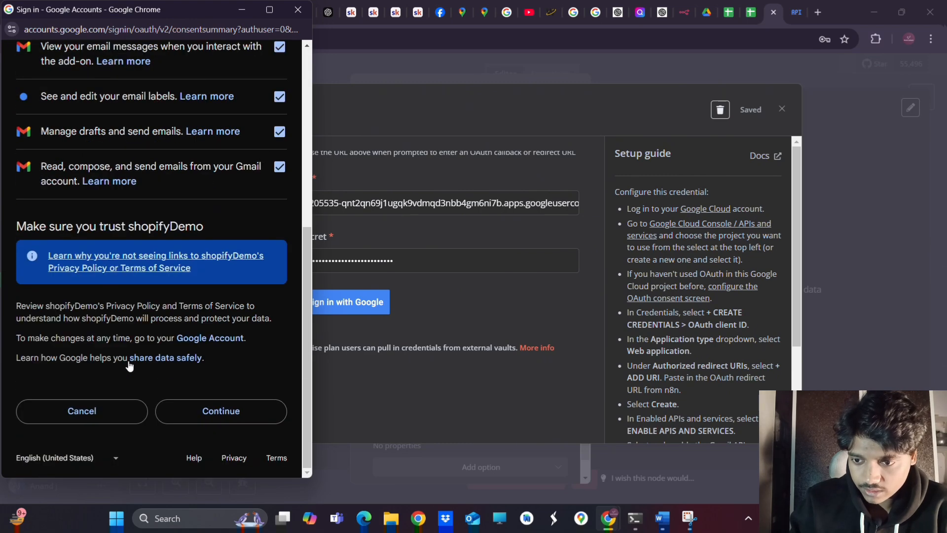
{"action": "left_click", "coordinate": [184, 412]}
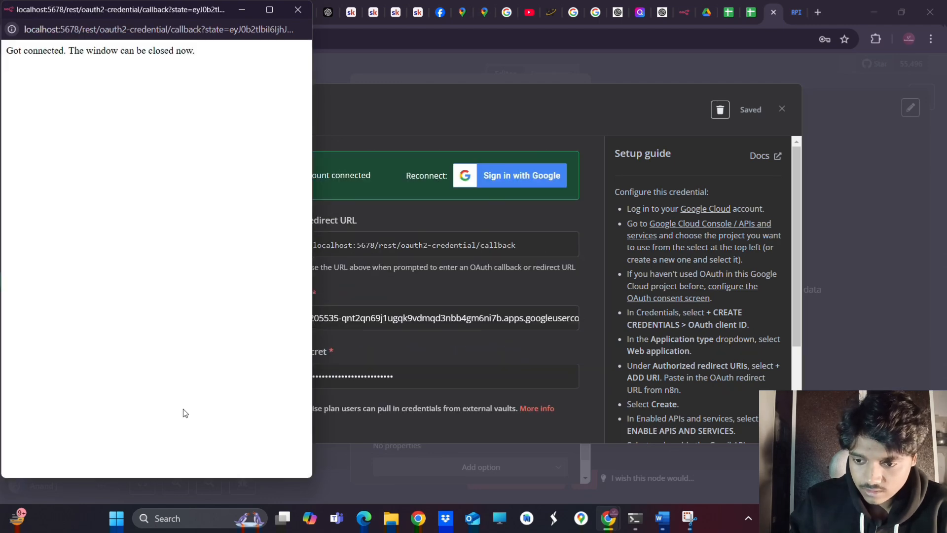
Close the sign-in and credential windows and map the Google Sheets email field into To
{"action": "left_click", "coordinate": [298, 10]}
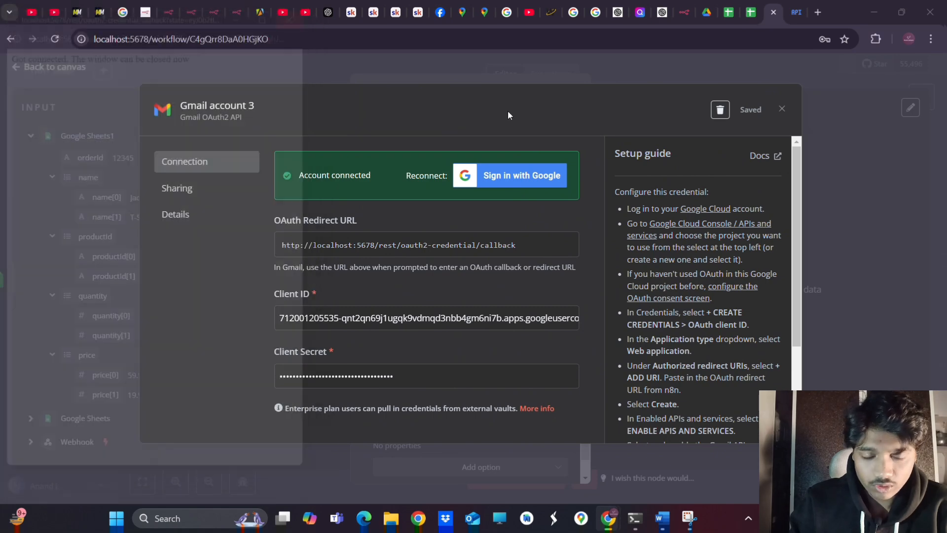
{"action": "left_click", "coordinate": [782, 109]}
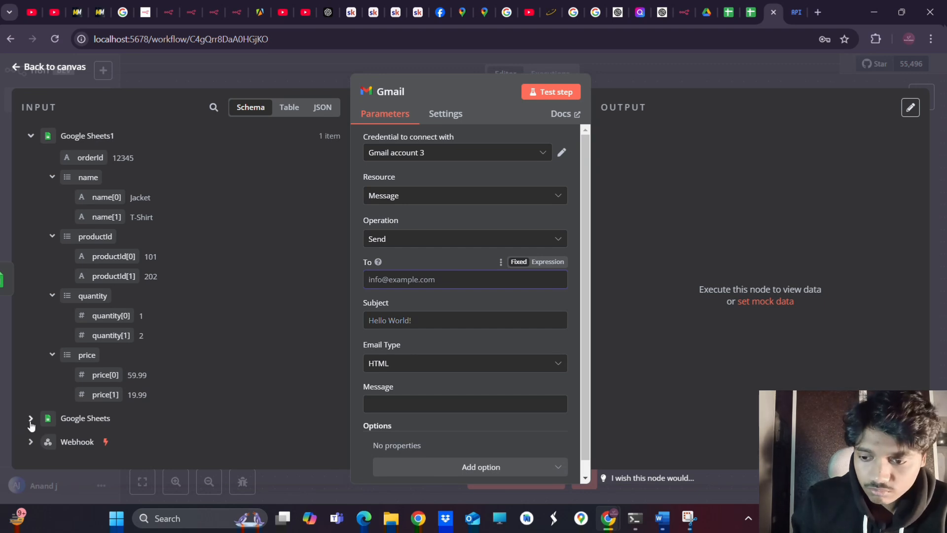
{"action": "left_click", "coordinate": [30, 418]}
{"action": "scroll", "coordinate": [99, 424], "scroll_direction": "down", "scroll_amount": 1}
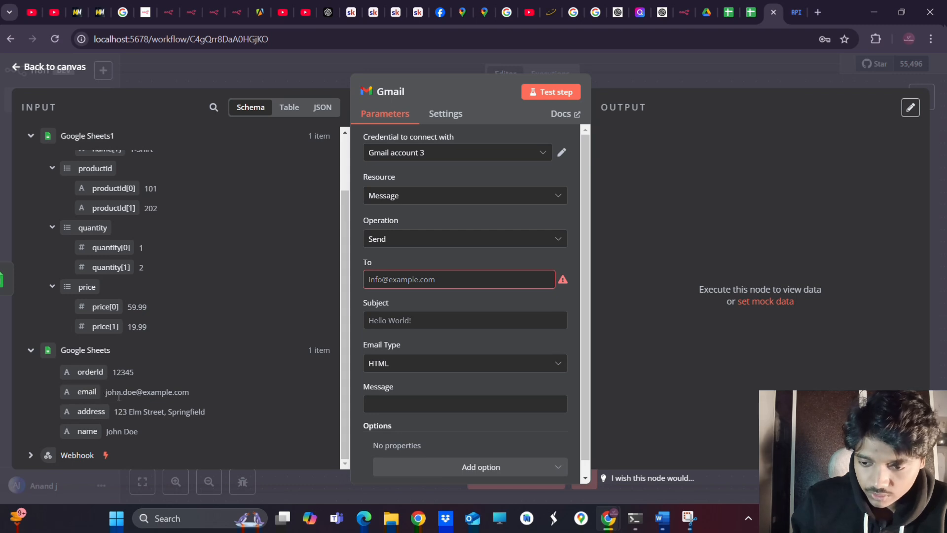
{"action": "left_click_drag", "start_coordinate": [104, 393], "coordinate": [202, 392]}
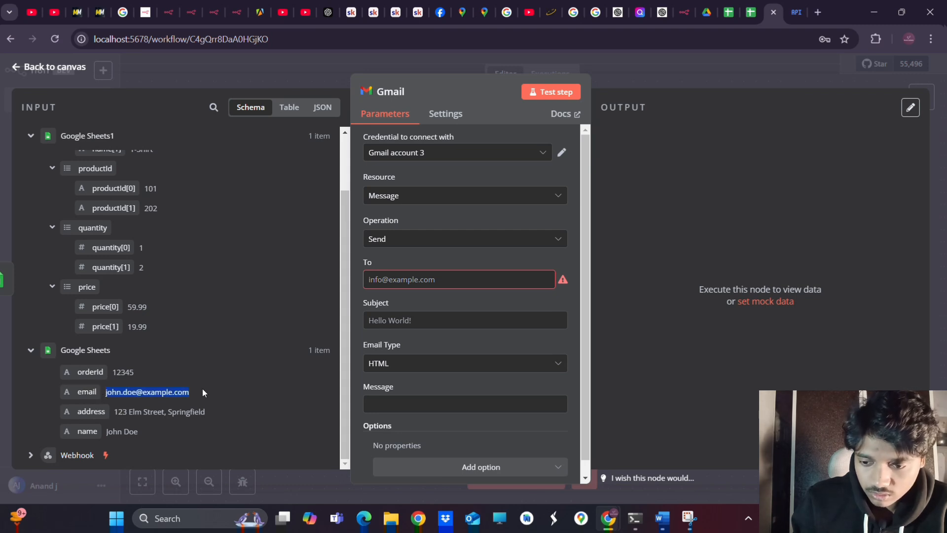
{"action": "left_click", "coordinate": [423, 282]}
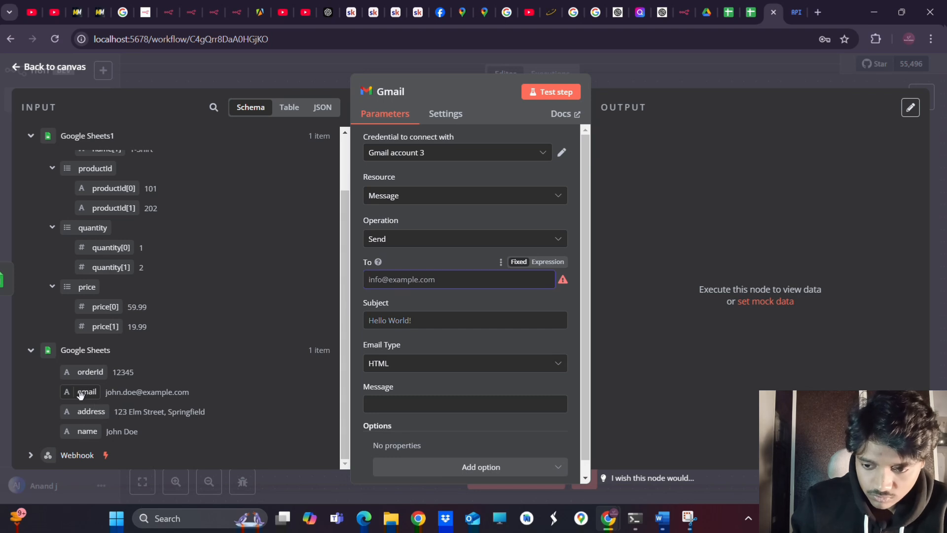
{"action": "left_click_drag", "start_coordinate": [83, 392], "coordinate": [400, 284]}
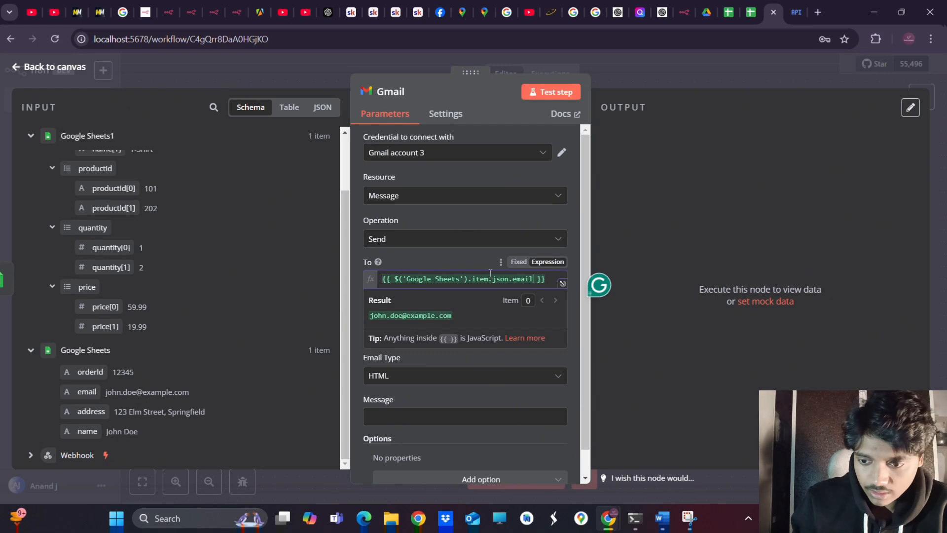
{"action": "left_click", "coordinate": [533, 279]}
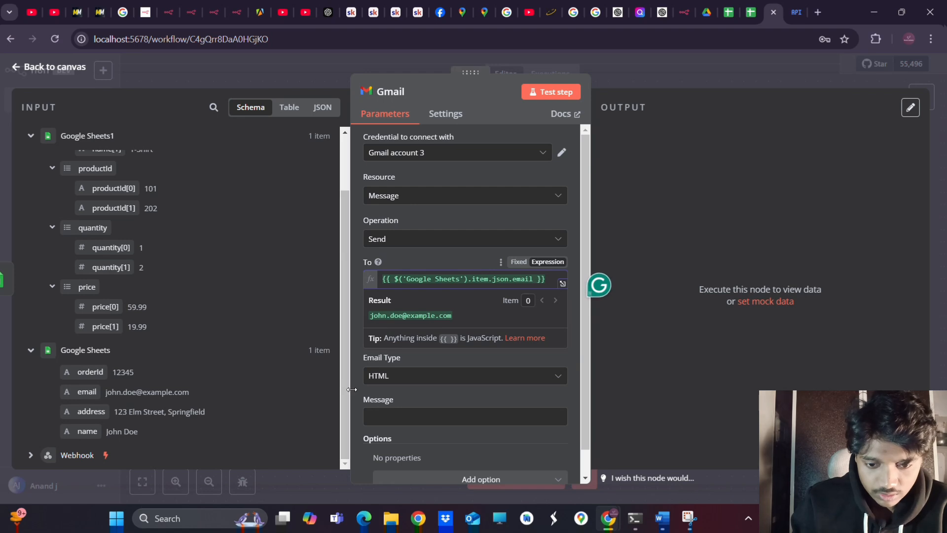
{"action": "left_click", "coordinate": [434, 414]}
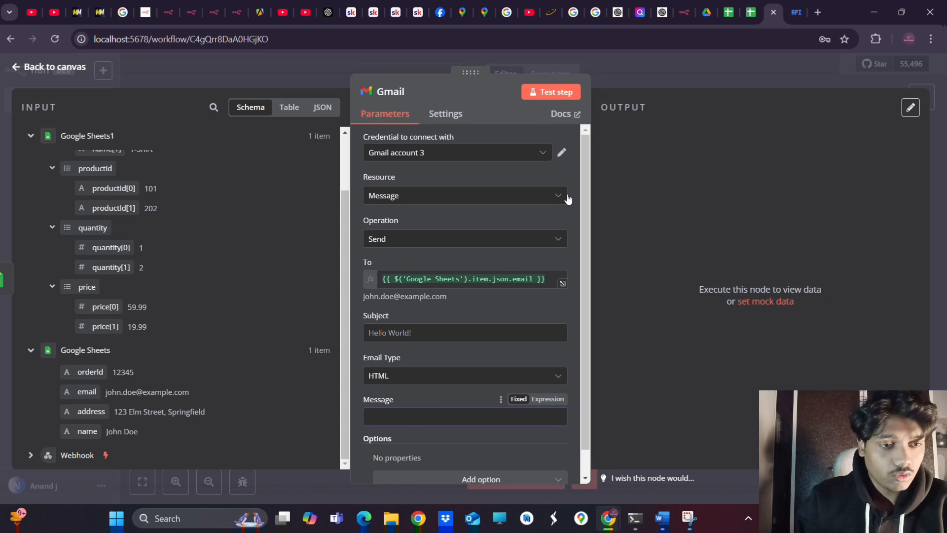
Open ChatGPT and type a prompt requesting an HTML email for sending order confirmation details
{"action": "left_click", "coordinate": [325, 13]}
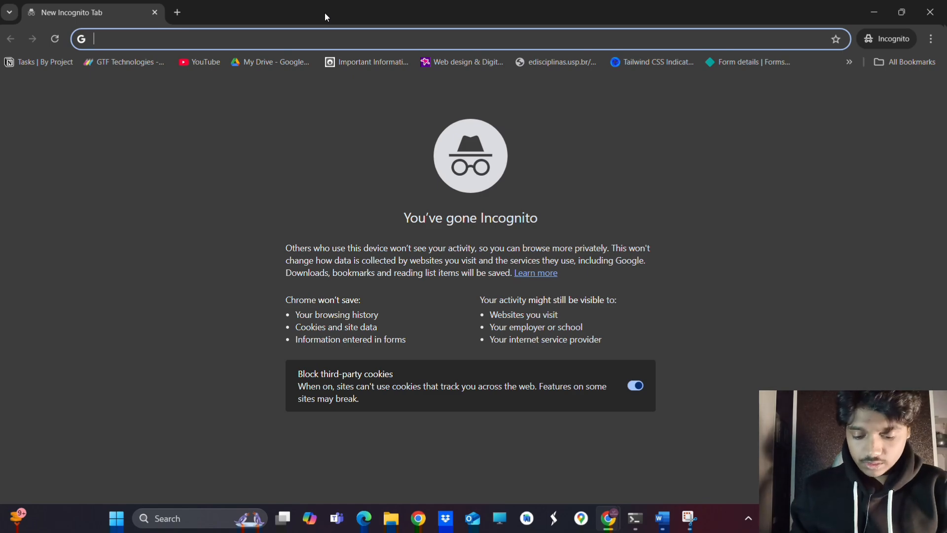
{"action": "type", "text": "chat"}
{"action": "key", "text": "Return"}
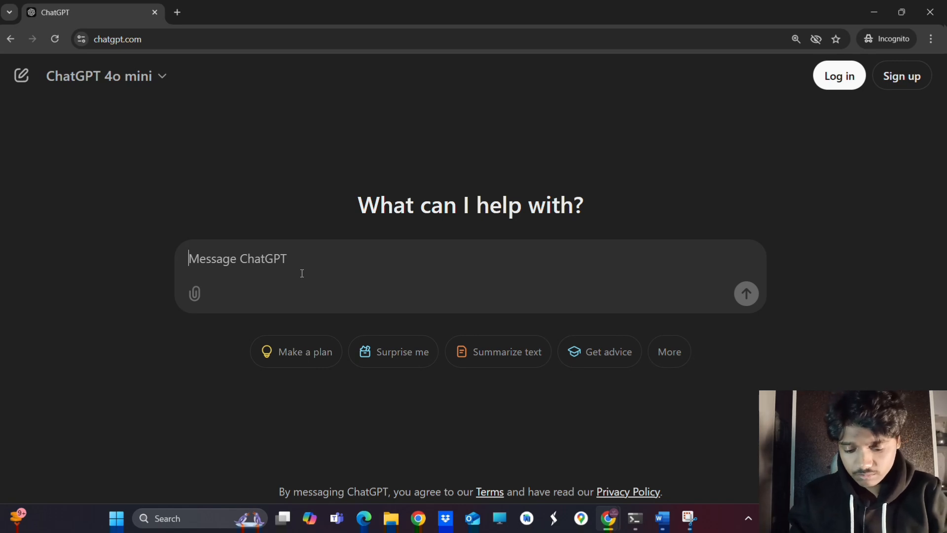
{"action": "type", "text": "i want"}
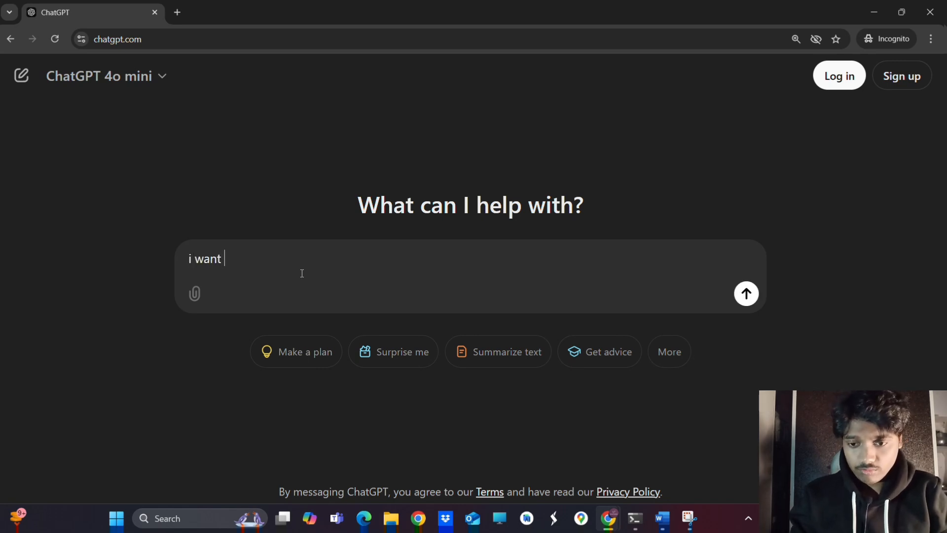
{"action": "type", "text": " to crete"}
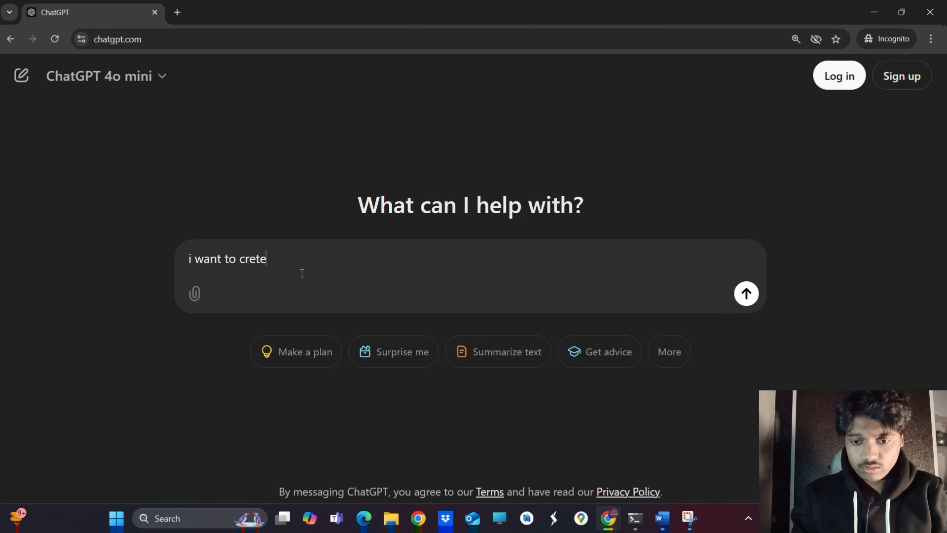
{"action": "key", "text": "BackSpace"}
{"action": "key", "text": "BackSpace"}
{"action": "type", "text": "ate an"}
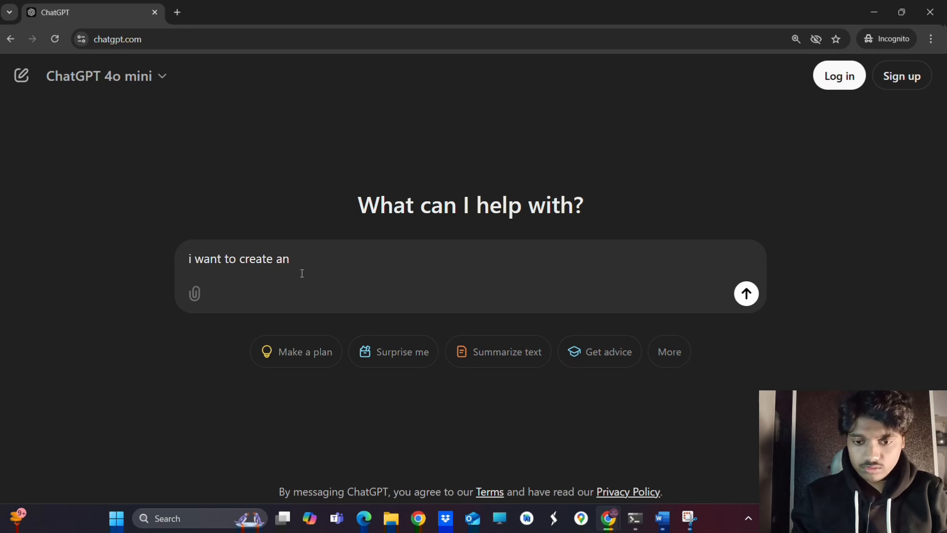
{"action": "type", "text": " ht"}
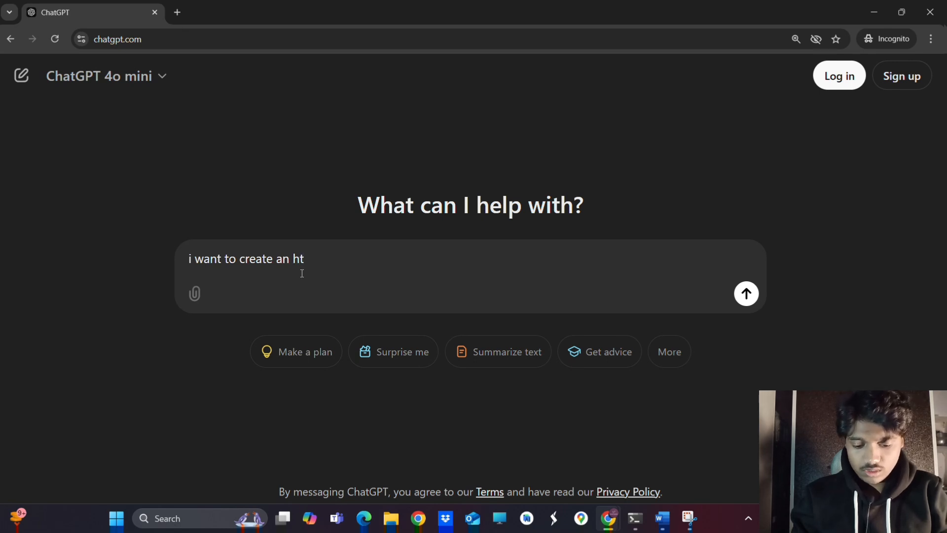
{"action": "type", "text": "ml email "}
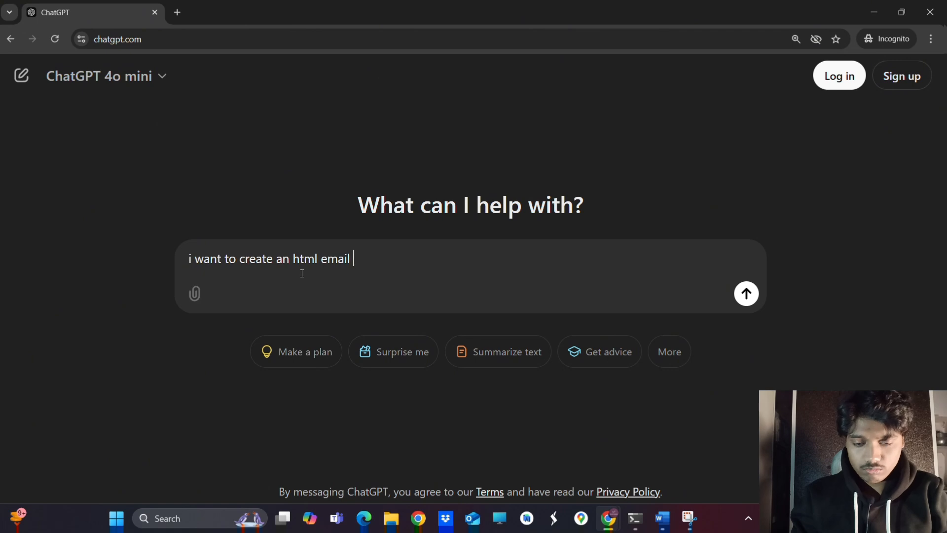
{"action": "type", "text": "for t"}
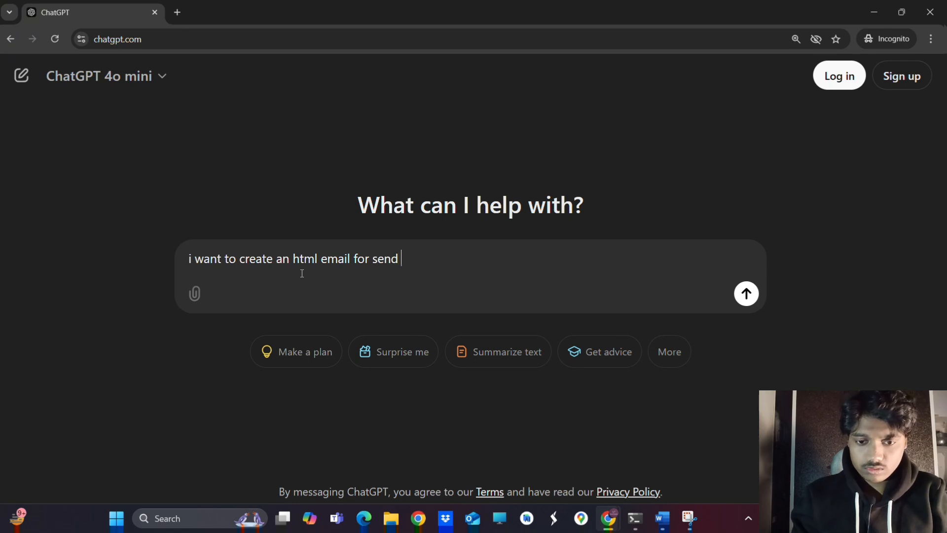
{"action": "type", "text": "ing "}
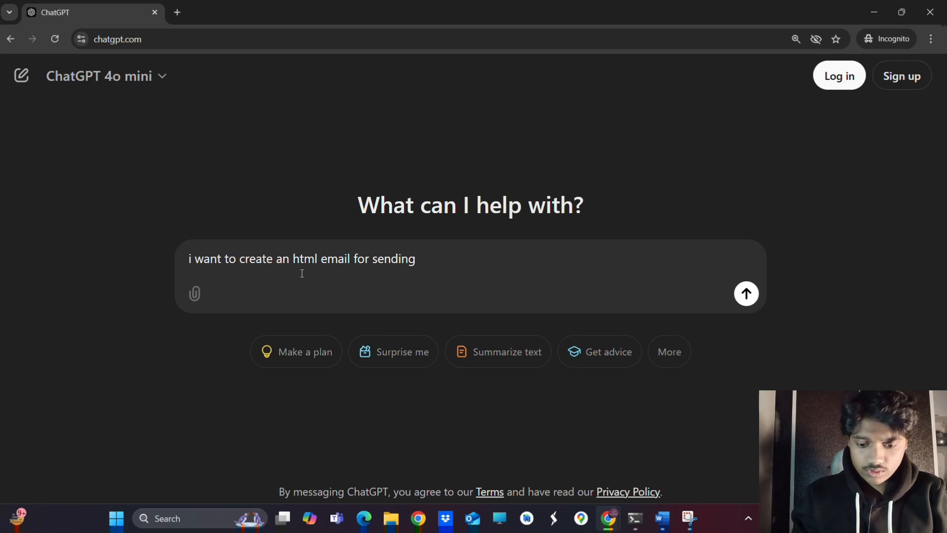
{"action": "type", "text": "order"}
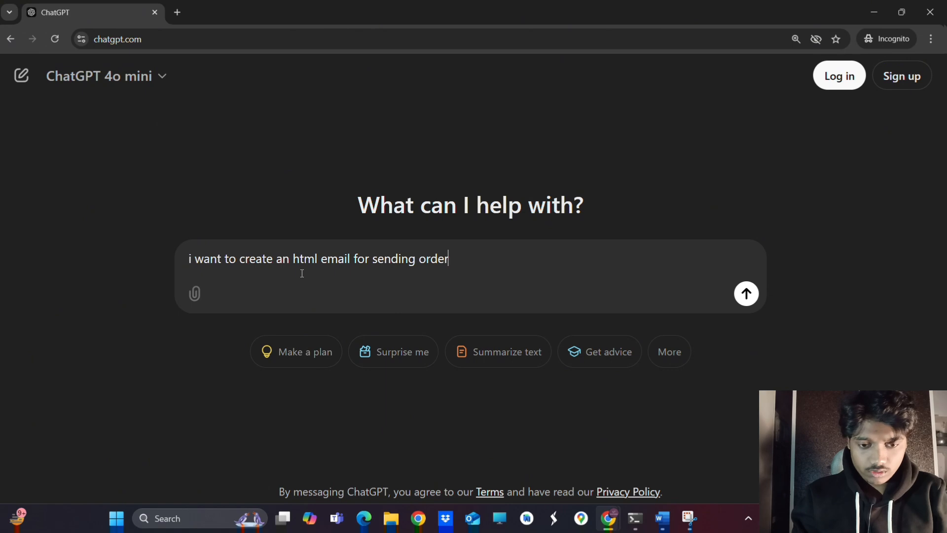
{"action": "type", "text": " config"}
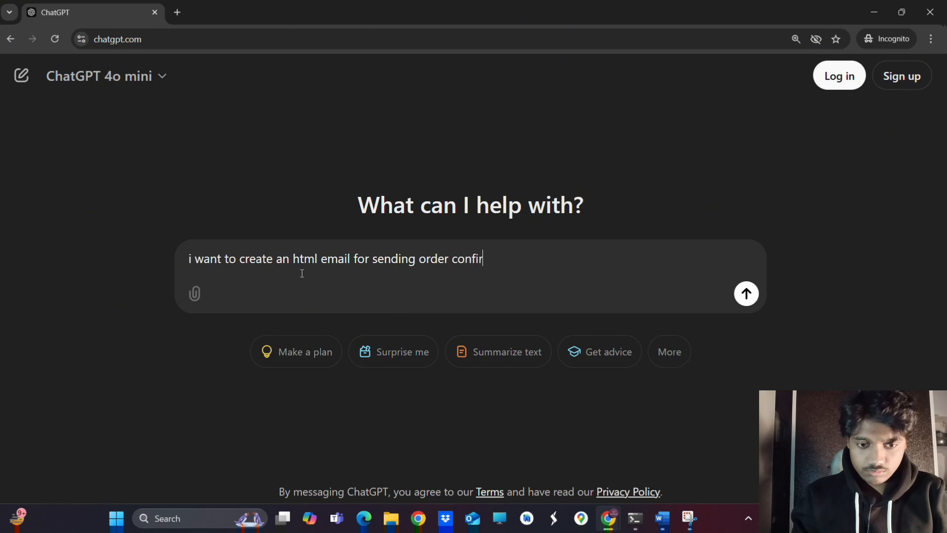
{"action": "type", "text": "mation d"}
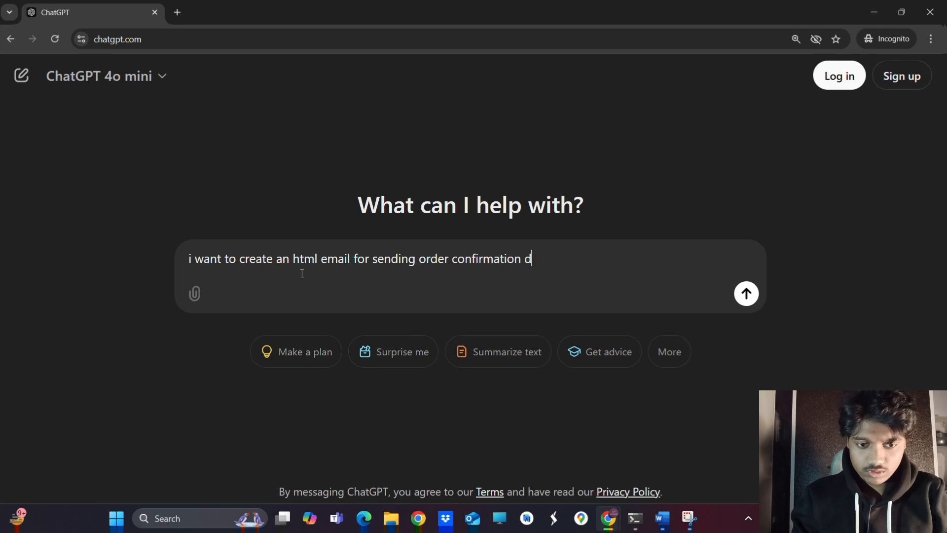
{"action": "type", "text": "etails to u"}
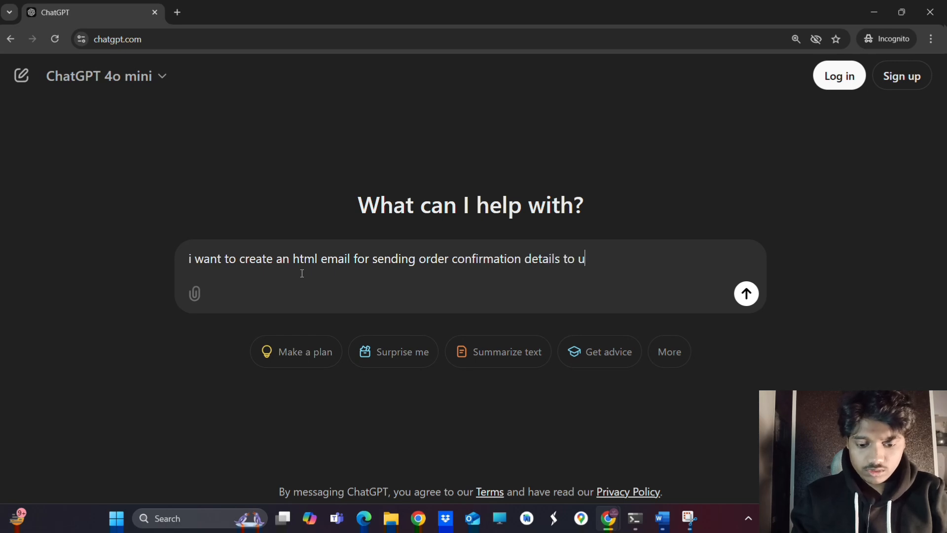
{"action": "type", "text": "ser"}
Back in n8n, switch the Input panel's data display to JSON
{"action": "key", "text": "alt+Tab"}
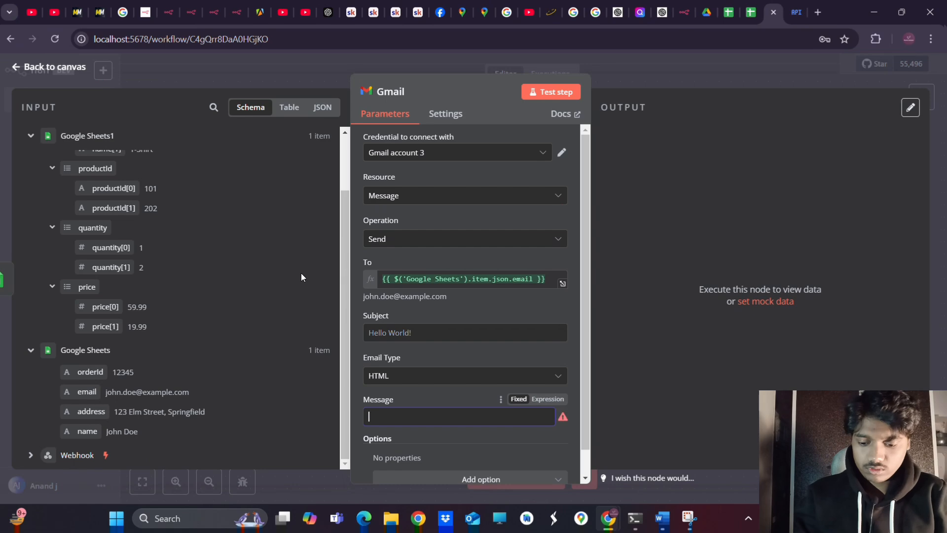
{"action": "scroll", "coordinate": [402, 239], "scroll_direction": "down", "scroll_amount": 1}
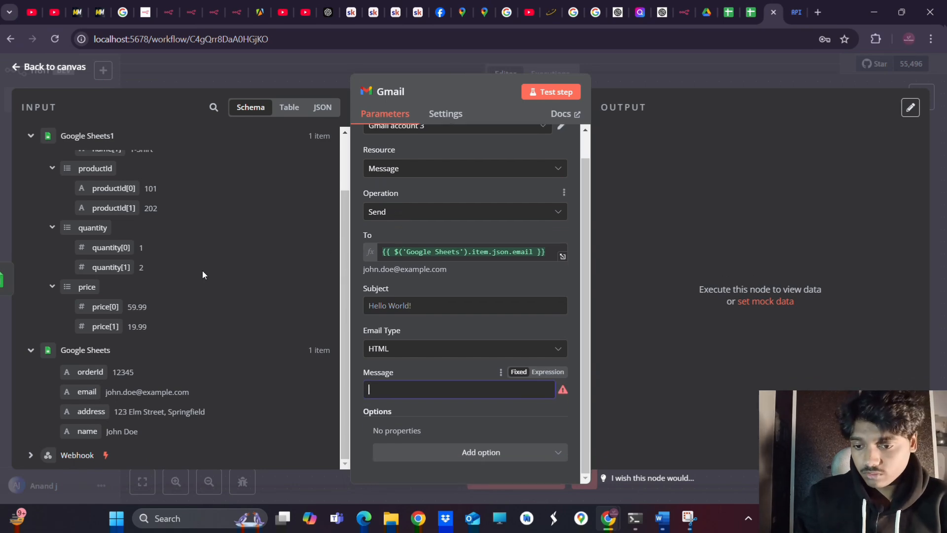
{"action": "scroll", "coordinate": [211, 225], "scroll_direction": "up", "scroll_amount": 3}
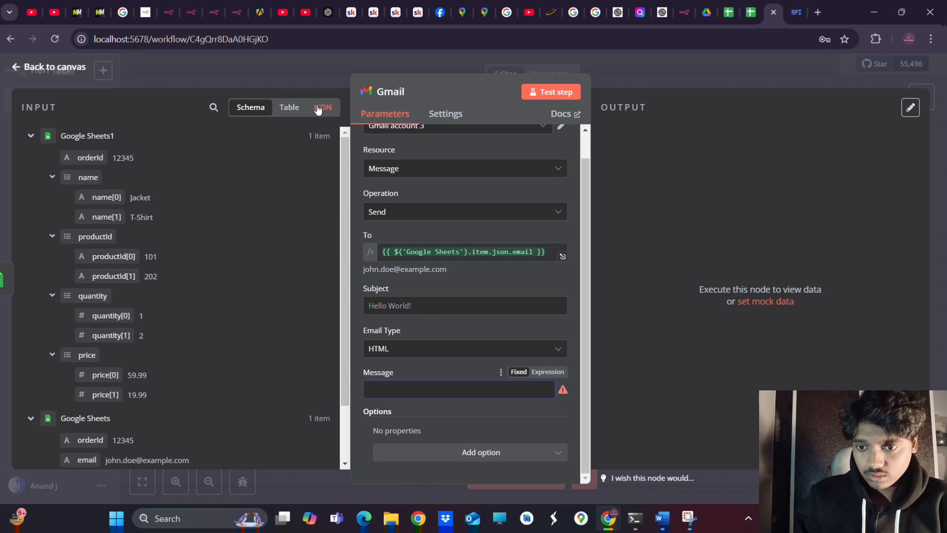
{"action": "left_click", "coordinate": [294, 109]}
{"action": "left_click", "coordinate": [291, 108]}
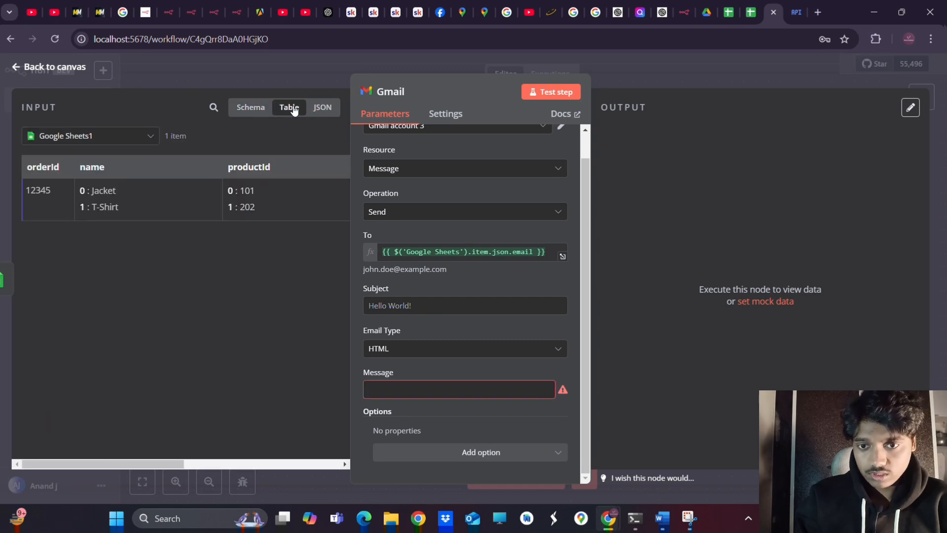
{"action": "left_click", "coordinate": [322, 108]}
{"action": "scroll", "coordinate": [217, 253], "scroll_direction": "down", "scroll_amount": 1}
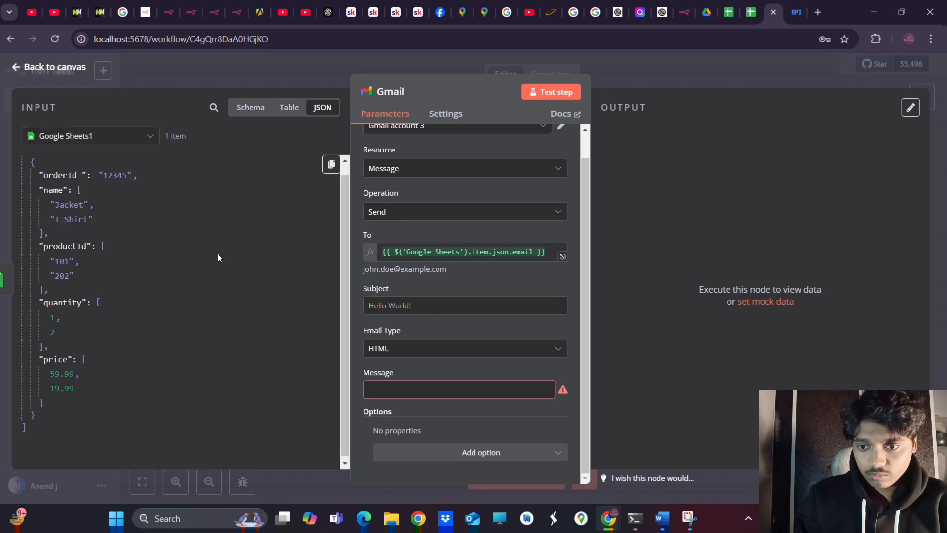
Select the entire Google Sheets1 JSON input object and return to ChatGPT
{"action": "left_click", "coordinate": [174, 389]}
{"action": "key", "text": "ctrl+a"}
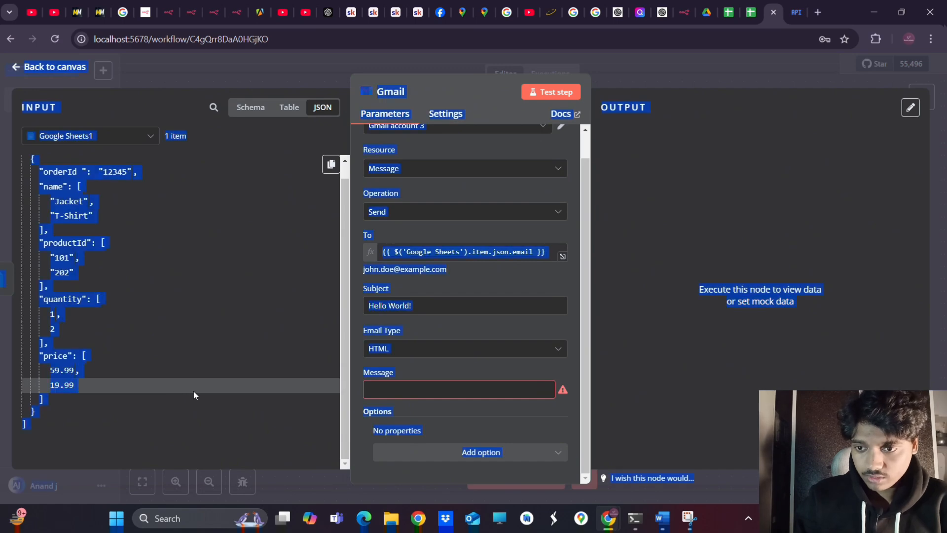
{"action": "left_click", "coordinate": [193, 390]}
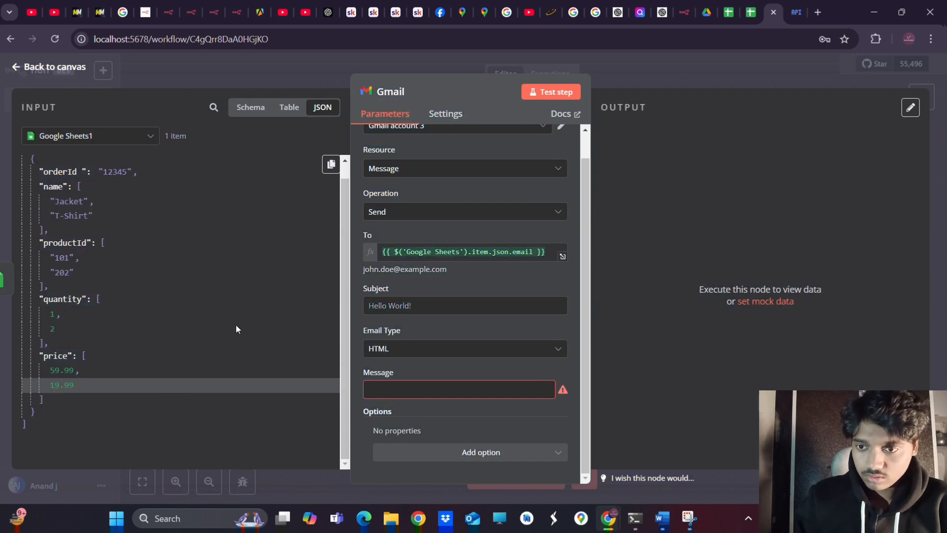
{"action": "left_click", "coordinate": [330, 166]}
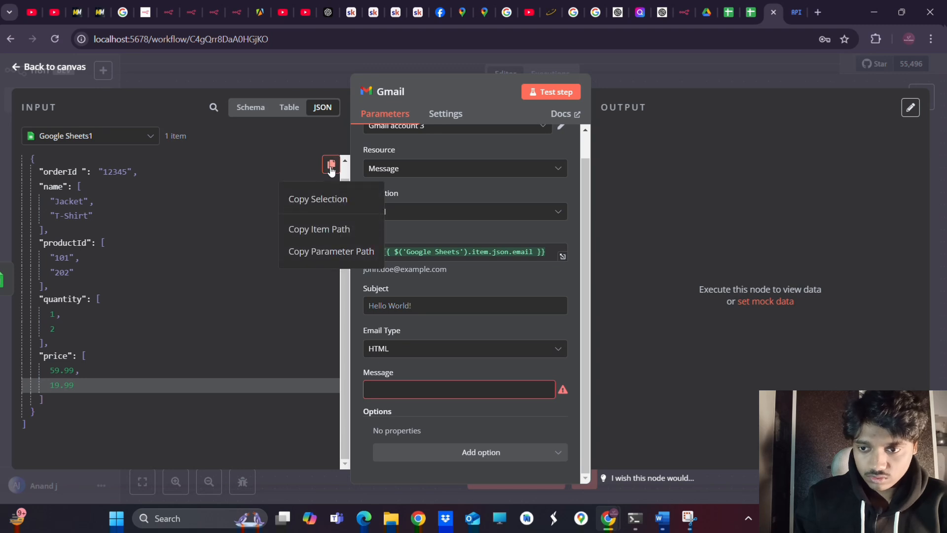
{"action": "left_click", "coordinate": [221, 302]}
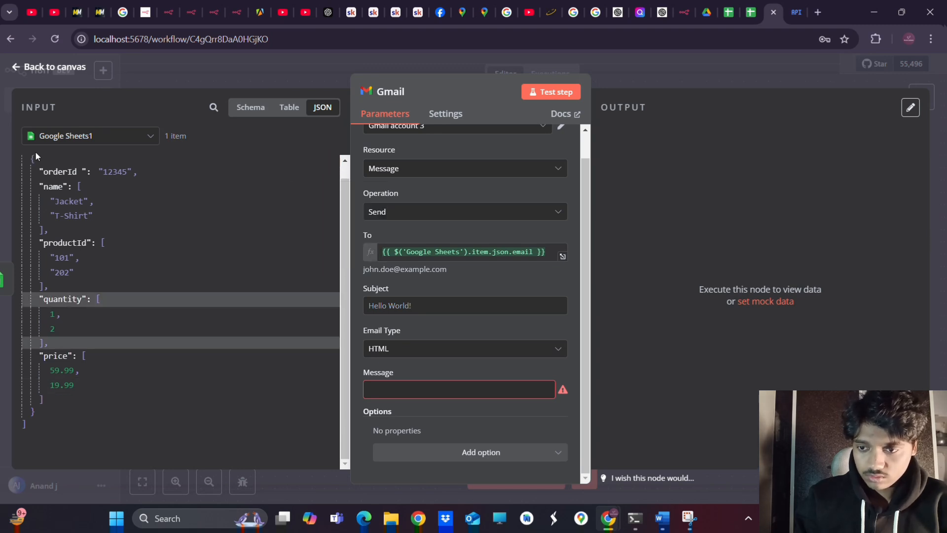
{"action": "left_click_drag", "start_coordinate": [26, 155], "coordinate": [71, 458]}
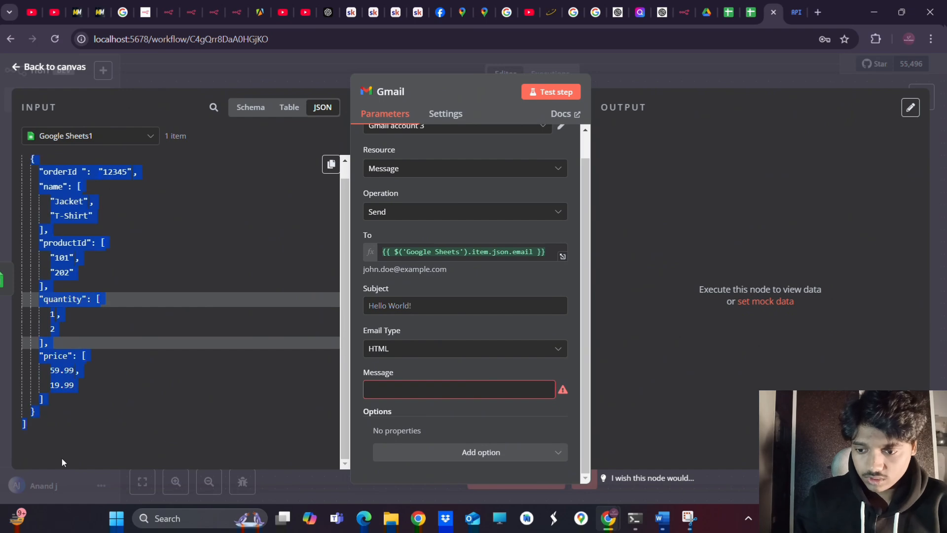
{"action": "scroll", "coordinate": [146, 297], "scroll_direction": "up", "scroll_amount": 1}
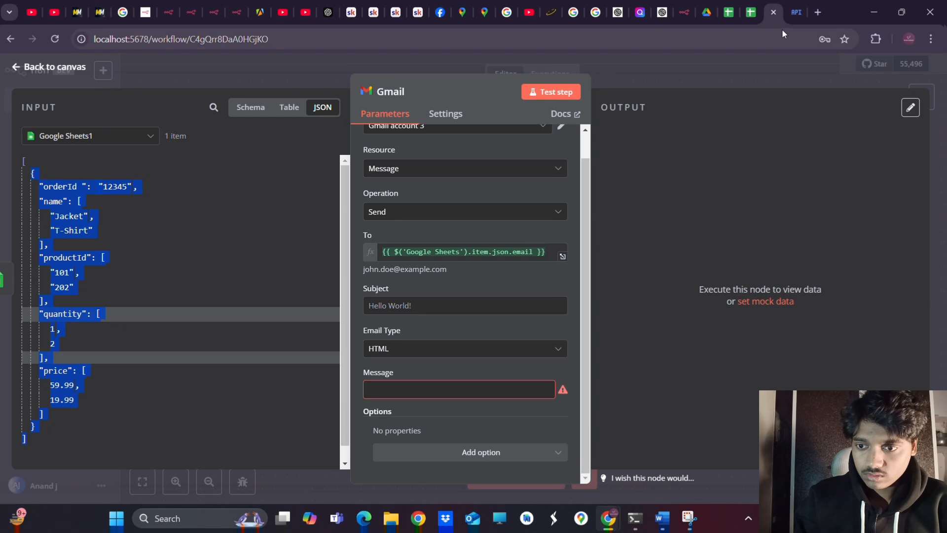
{"action": "left_click", "coordinate": [608, 518]}
Append the pasted JSON sample data to the prompt, asking ChatGPT to create the email, and send it
{"action": "left_click", "coordinate": [553, 463]}
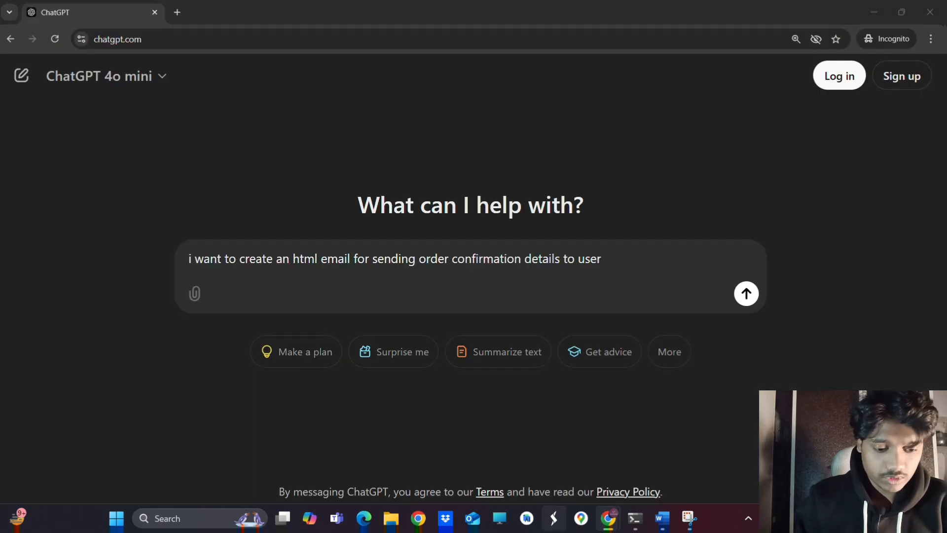
{"action": "left_click", "coordinate": [624, 258]}
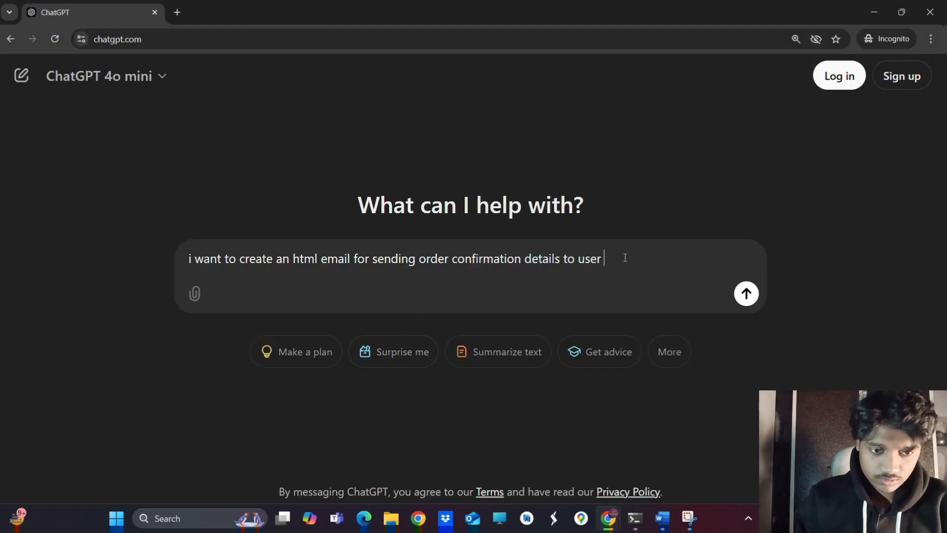
{"action": "type", "text": "this is"}
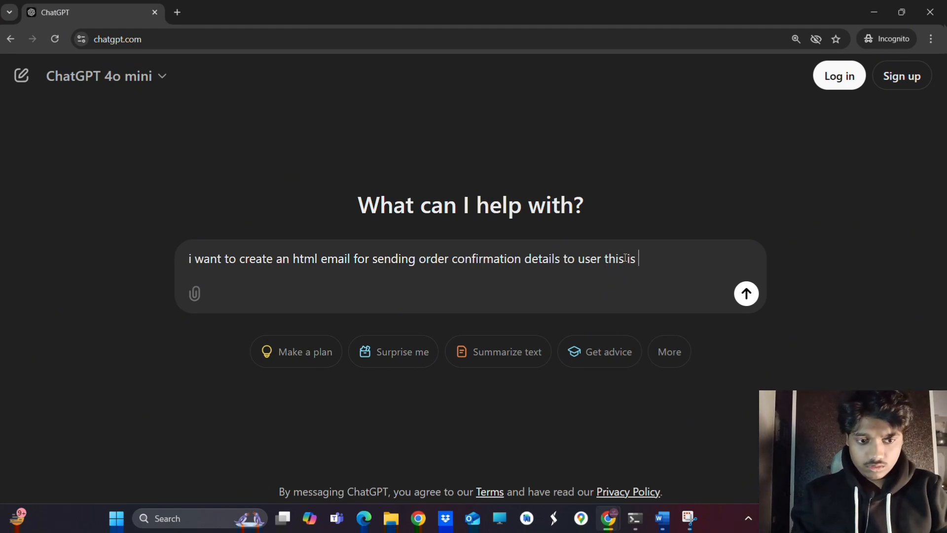
{"action": "type", "text": " my sample"}
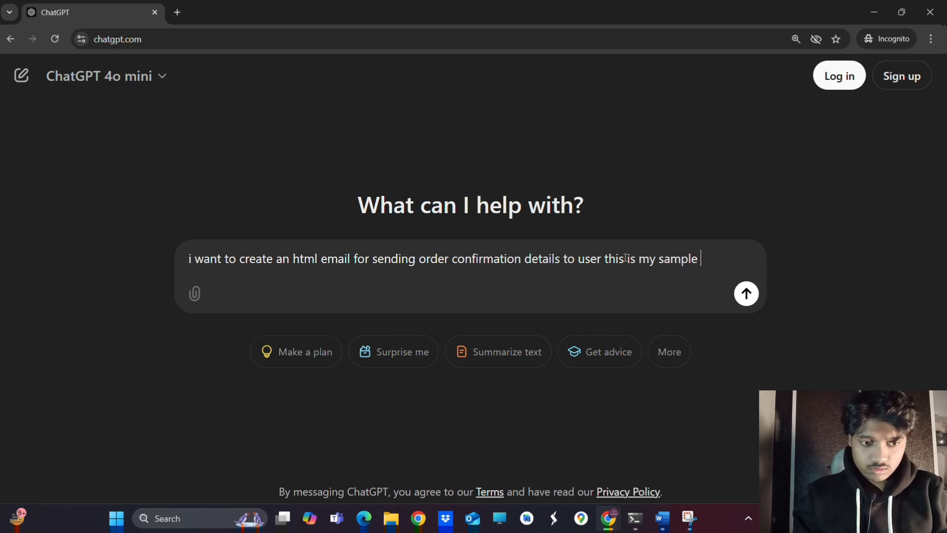
{"action": "type", "text": " data "}
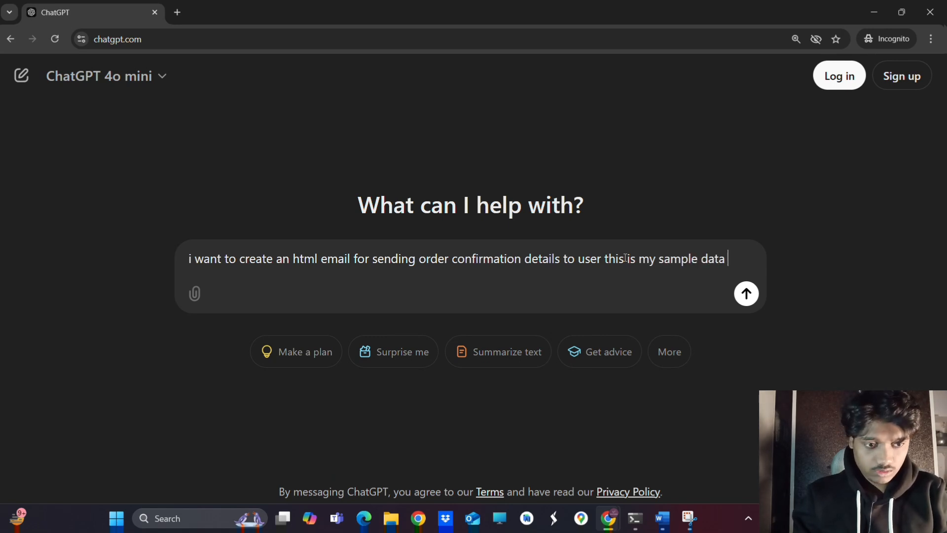
{"action": "type", "text": "p"}
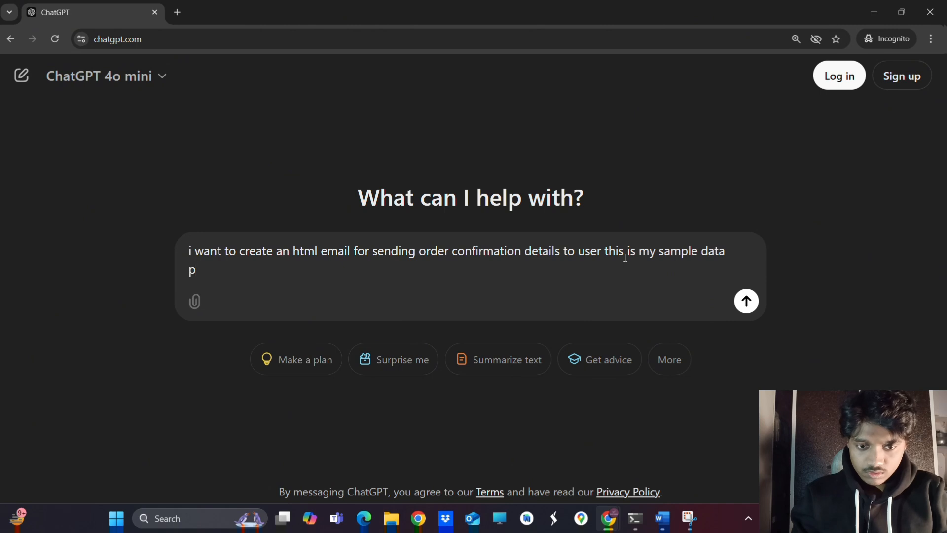
{"action": "key", "text": "BackSpace"}
{"action": "type", "text": "-"}
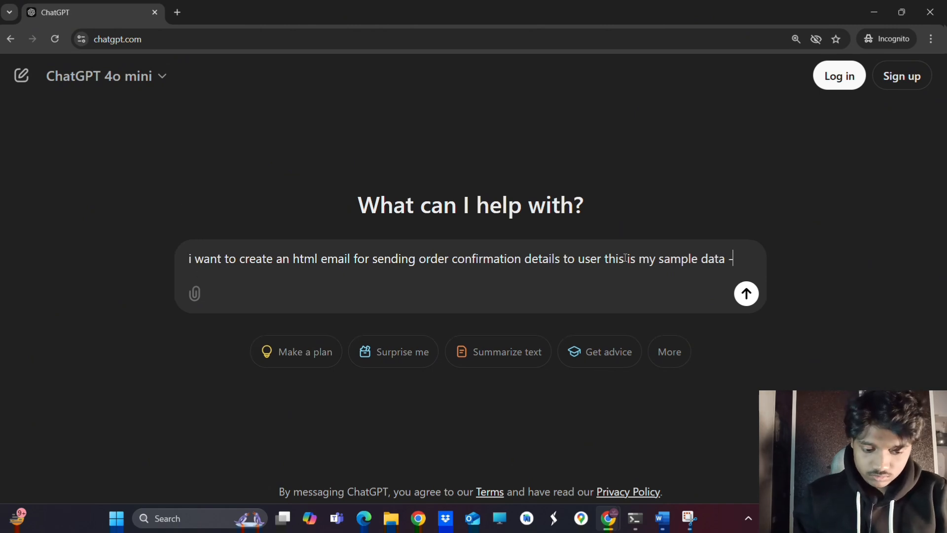
{"action": "key", "text": "ctrl+v"}
{"action": "type", "text": "use this "}
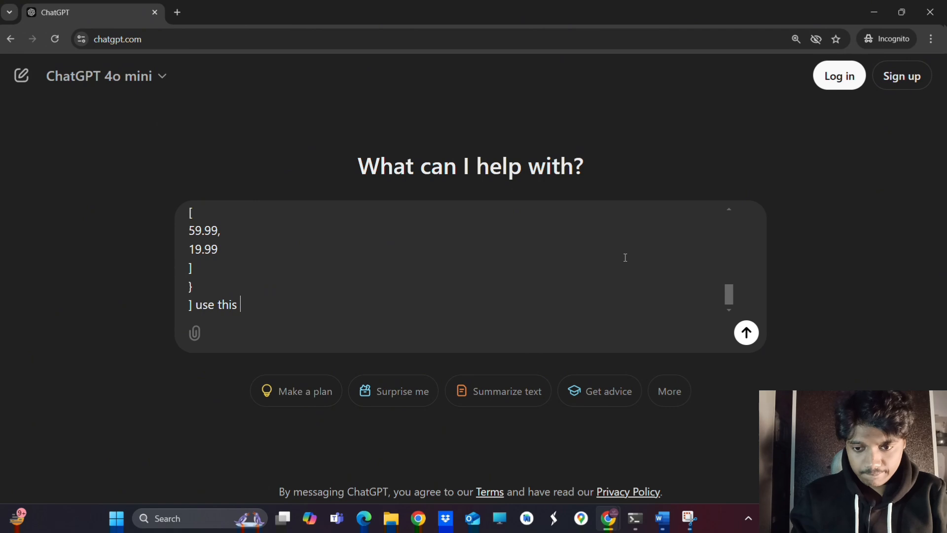
{"action": "type", "text": "to json"}
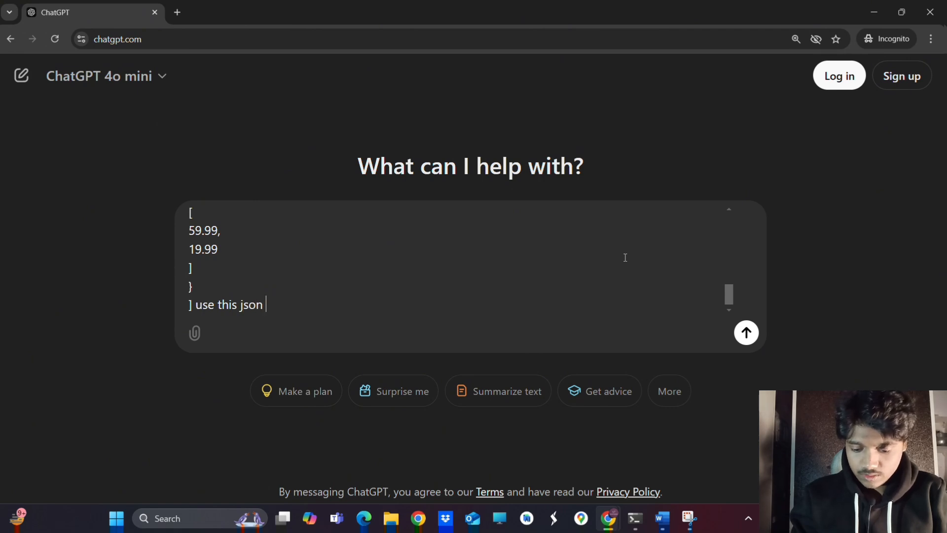
{"action": "type", "text": "c"}
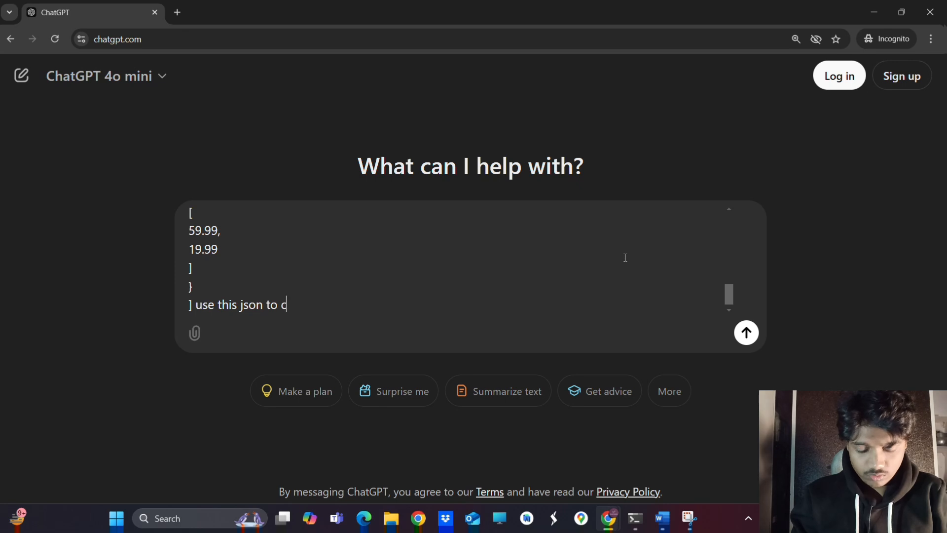
{"action": "type", "text": "reate placeholder"}
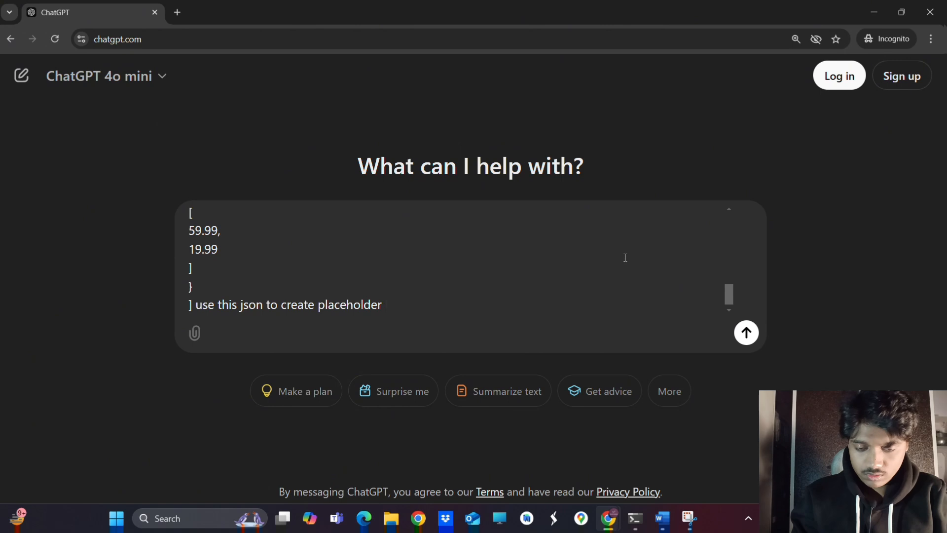
{"action": "type", "text": "send"}
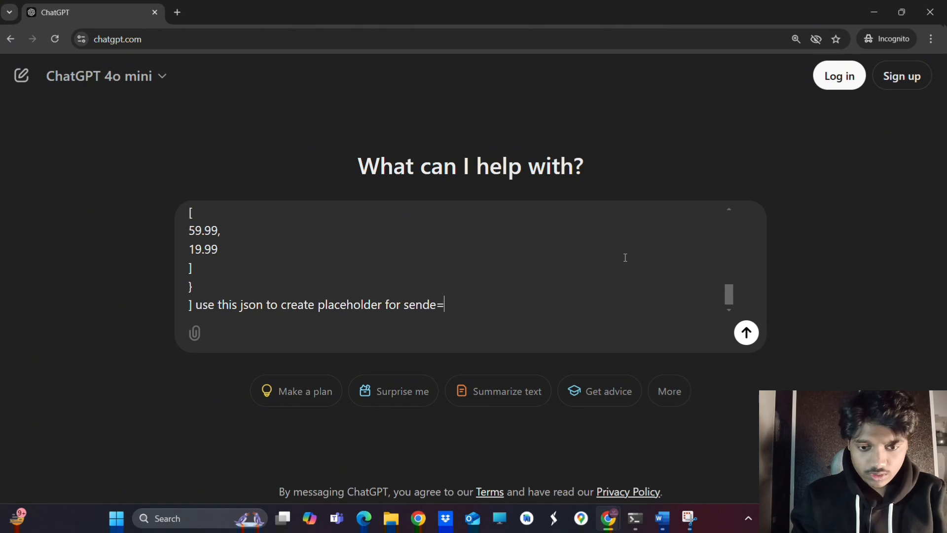
{"action": "type", "text": "ing emai"}
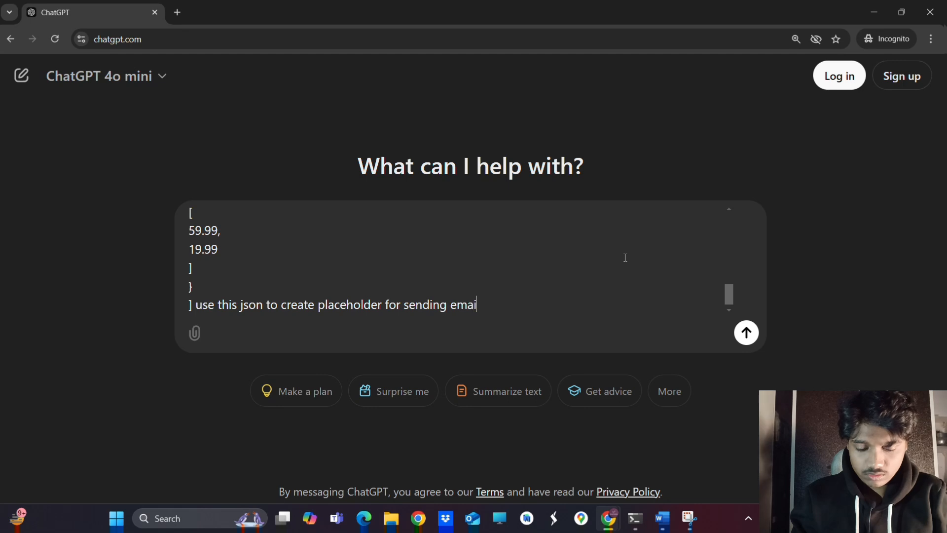
{"action": "type", "text": "l"}
{"action": "key", "text": "Return"}
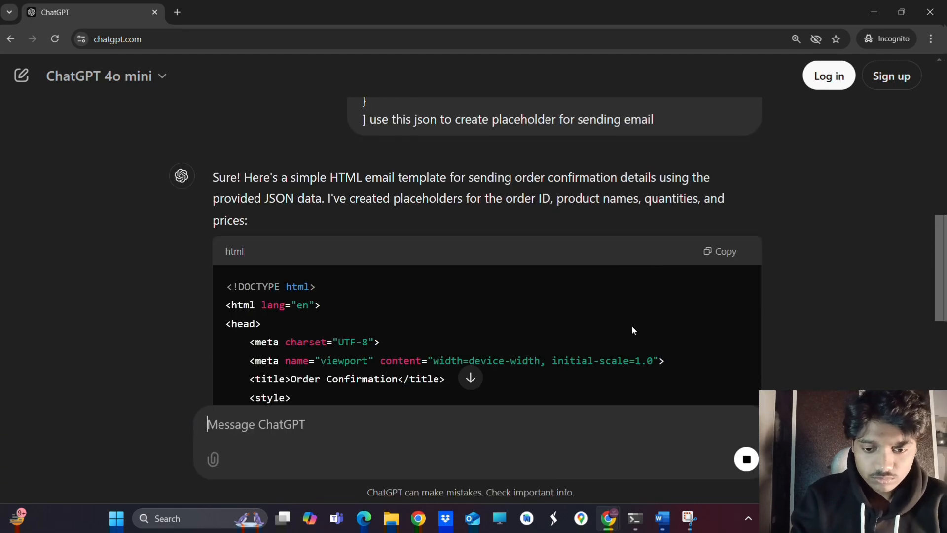
Copy the generated HTML template with {{orderId}} and {{totalAmount}} placeholders and return to n8n
{"action": "scroll", "coordinate": [633, 329], "scroll_direction": "down", "scroll_amount": 6}
{"action": "scroll", "coordinate": [632, 330], "scroll_direction": "down", "scroll_amount": 10}
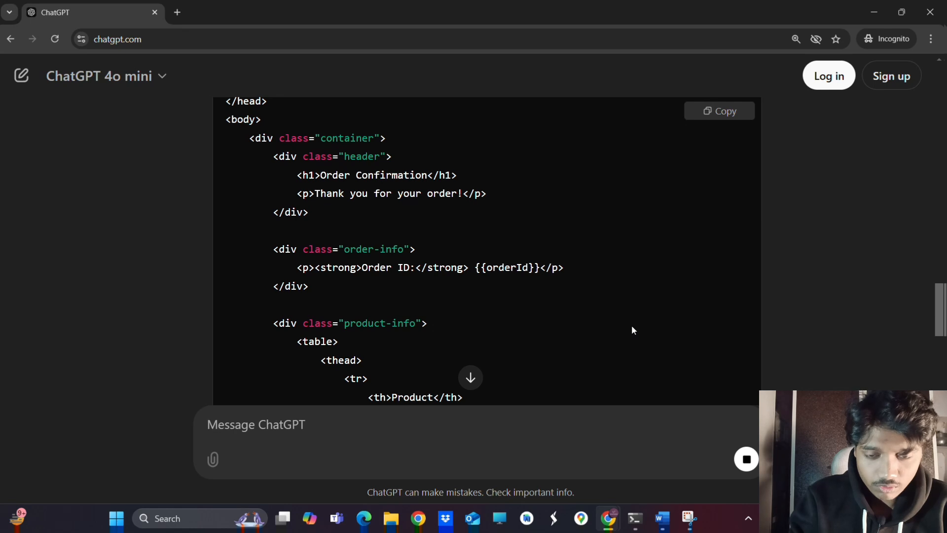
{"action": "scroll", "coordinate": [633, 329], "scroll_direction": "down", "scroll_amount": 4}
{"action": "scroll", "coordinate": [632, 330], "scroll_direction": "down", "scroll_amount": 4}
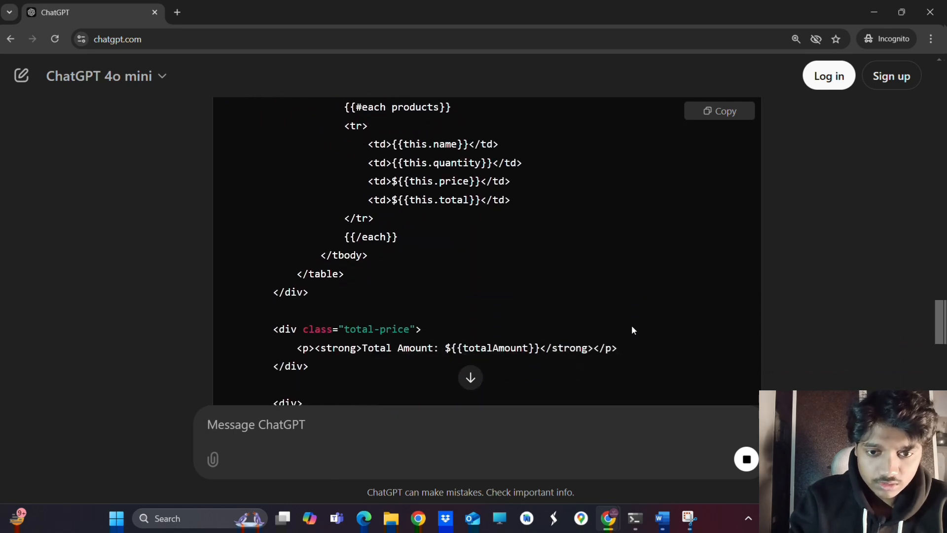
{"action": "scroll", "coordinate": [702, 132], "scroll_direction": "up", "scroll_amount": 3}
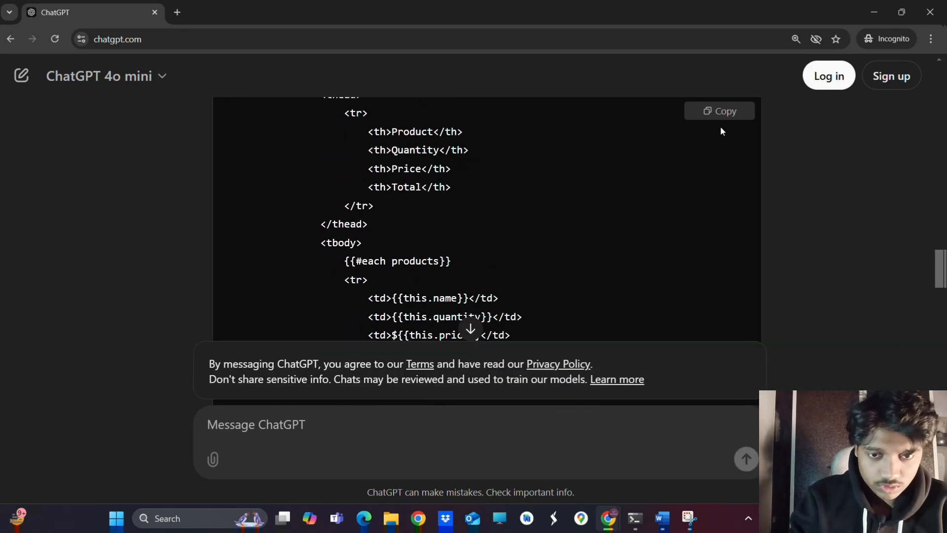
{"action": "left_click", "coordinate": [714, 114]}
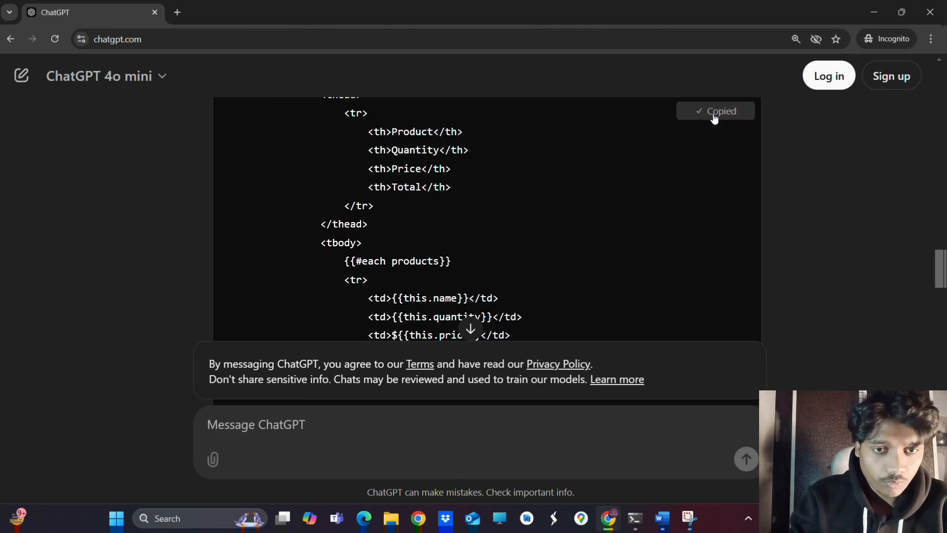
{"action": "key", "text": "alt+Tab"}
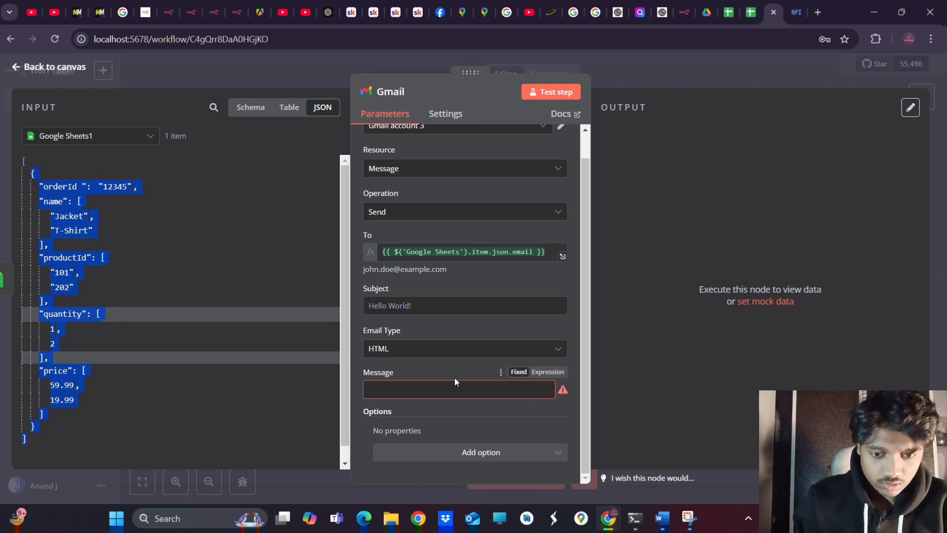
Paste the HTML order-confirmation template into the Gmail Message field as an expression
{"action": "left_click", "coordinate": [393, 392]}
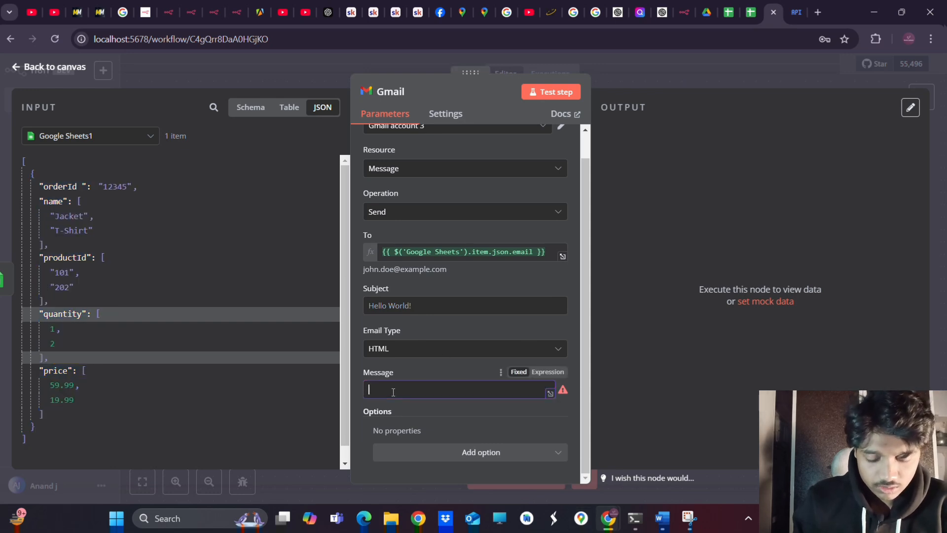
{"action": "key", "text": "ctrl+v"}
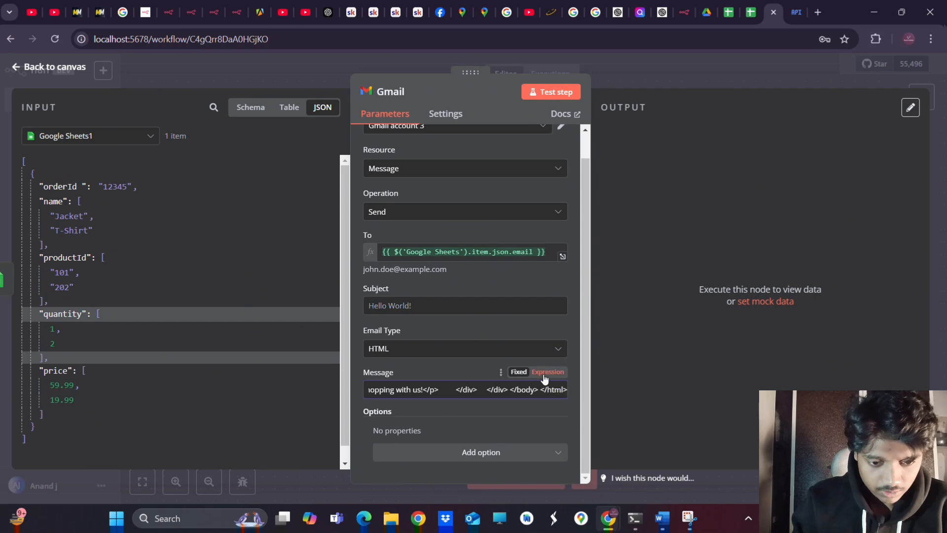
{"action": "left_click", "coordinate": [547, 371]}
{"action": "scroll", "coordinate": [468, 418], "scroll_direction": "down", "scroll_amount": 3}
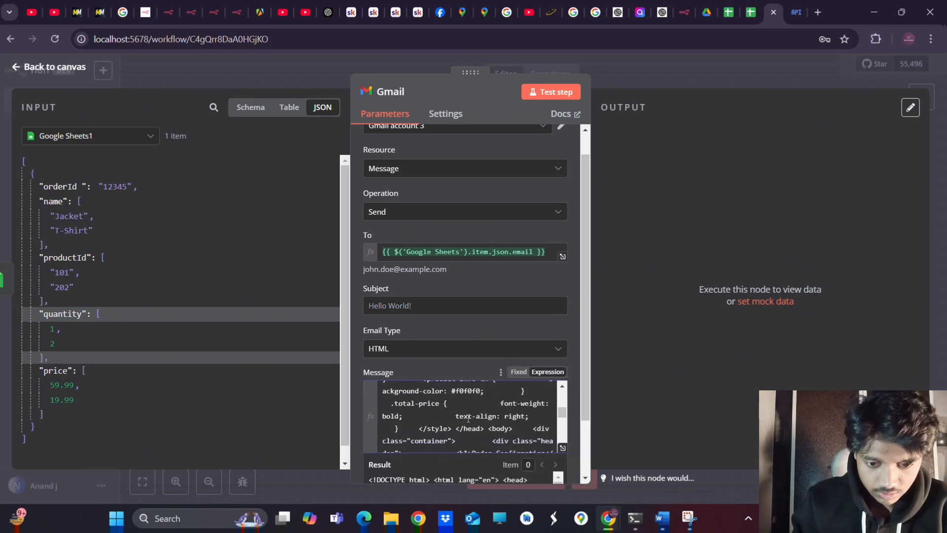
{"action": "left_click", "coordinate": [407, 366]}
Show the Input panel's incoming data in the Schema field-tree view
{"action": "scroll", "coordinate": [441, 406], "scroll_direction": "down", "scroll_amount": 5}
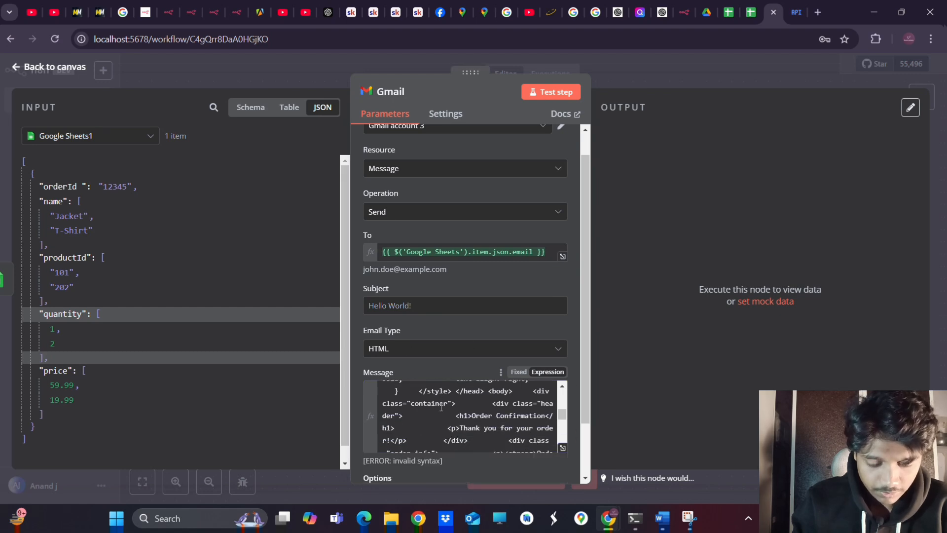
{"action": "scroll", "coordinate": [441, 407], "scroll_direction": "up", "scroll_amount": 4}
{"action": "scroll", "coordinate": [441, 407], "scroll_direction": "down", "scroll_amount": 3}
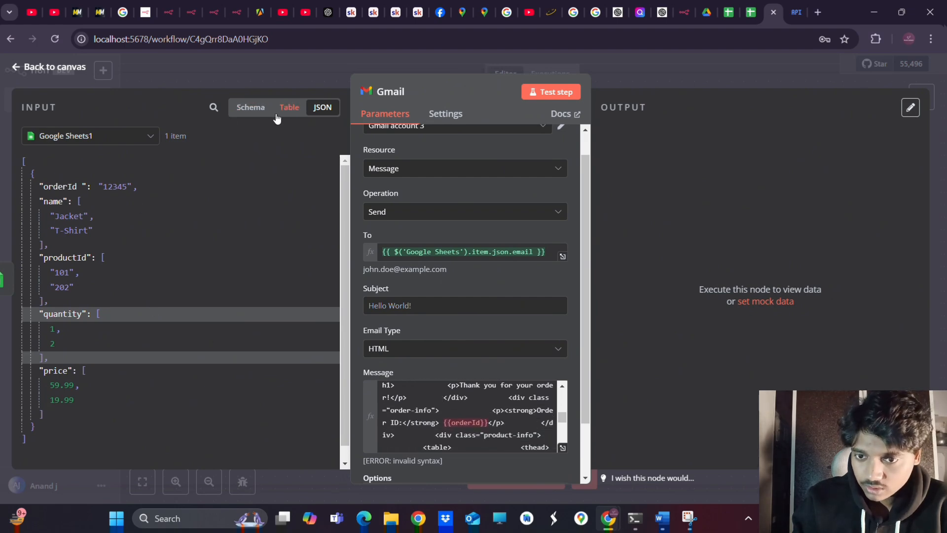
{"action": "left_click", "coordinate": [250, 111]}
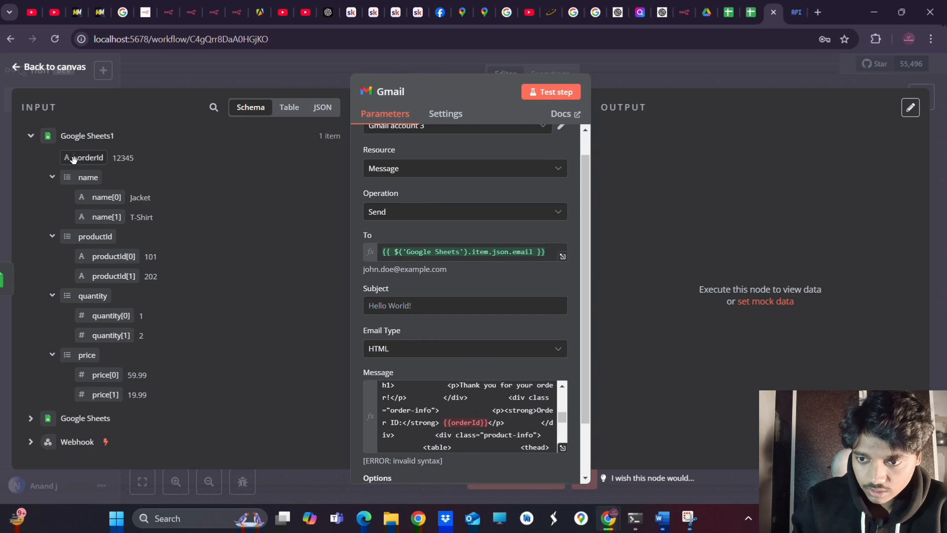
Drag the orderId field from the Schema into the message body
{"action": "left_click_drag", "start_coordinate": [73, 159], "coordinate": [454, 417]}
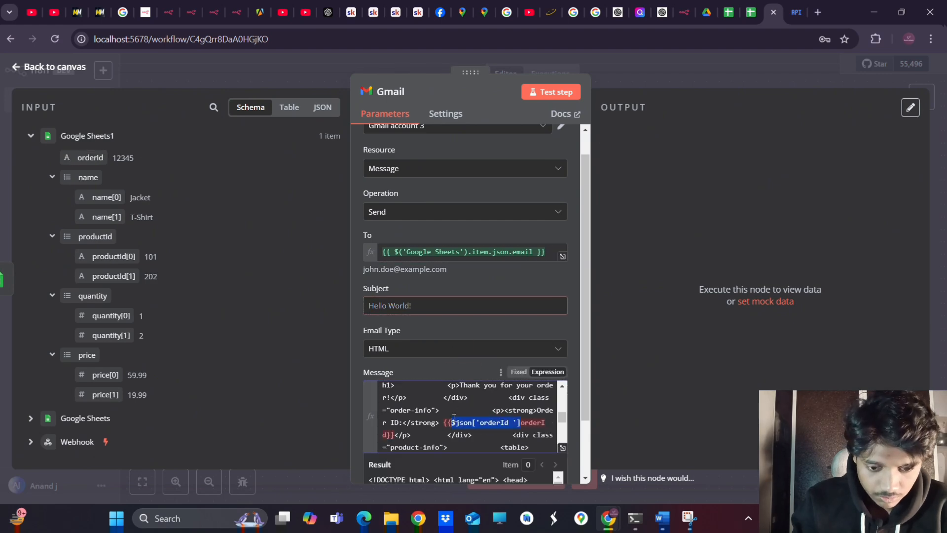
{"action": "scroll", "coordinate": [461, 424], "scroll_direction": "down", "scroll_amount": 5}
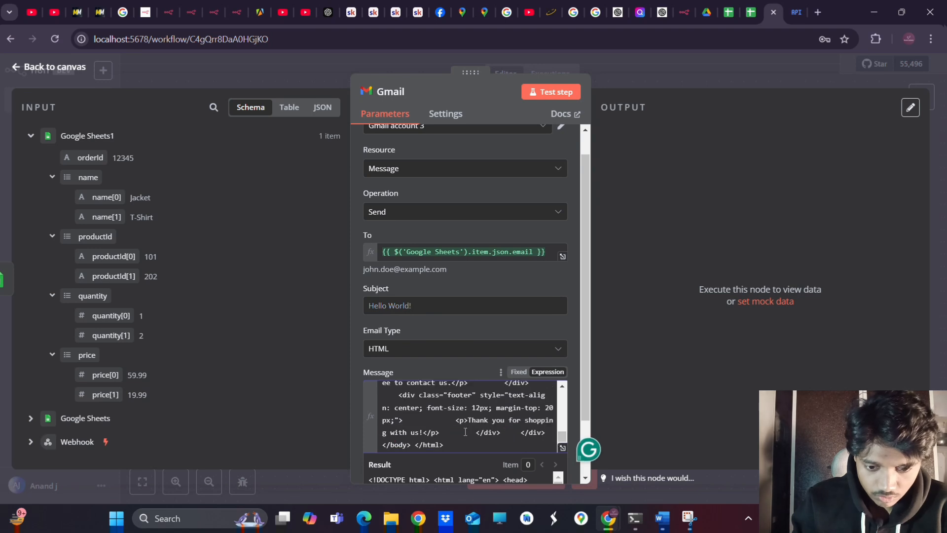
{"action": "scroll", "coordinate": [465, 432], "scroll_direction": "up", "scroll_amount": 2}
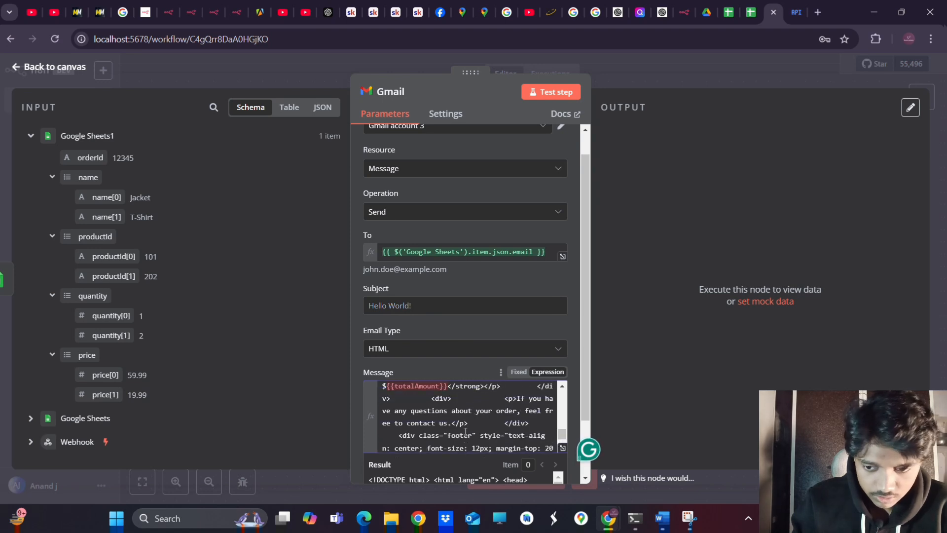
{"action": "scroll", "coordinate": [465, 432], "scroll_direction": "up", "scroll_amount": 3}
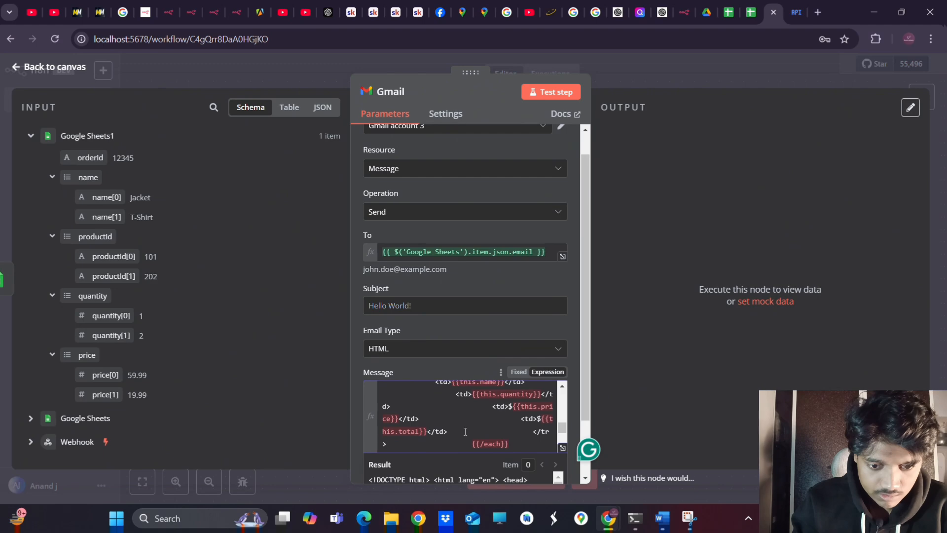
{"action": "scroll", "coordinate": [465, 432], "scroll_direction": "up", "scroll_amount": 4}
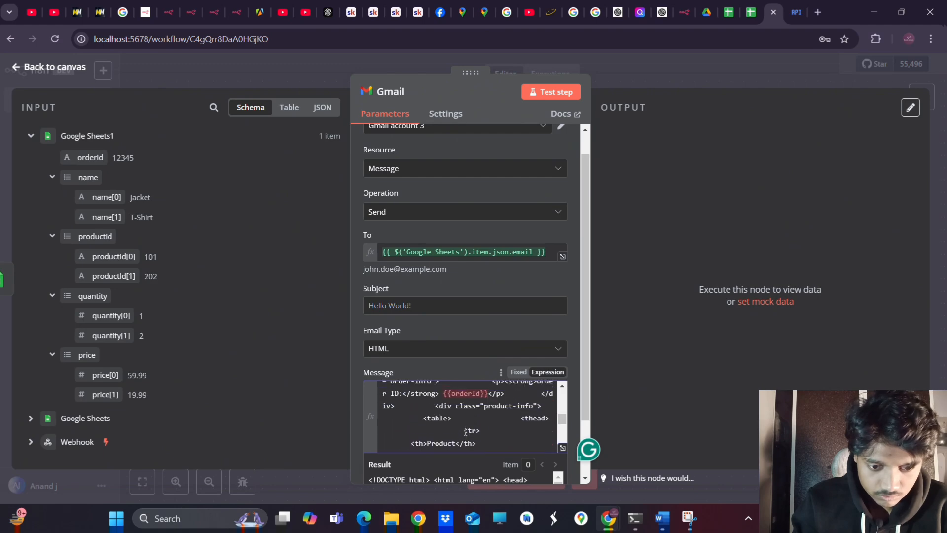
{"action": "scroll", "coordinate": [465, 432], "scroll_direction": "up", "scroll_amount": 2}
{"action": "scroll", "coordinate": [481, 446], "scroll_direction": "down", "scroll_amount": 3}
{"action": "scroll", "coordinate": [481, 446], "scroll_direction": "up", "scroll_amount": 2}
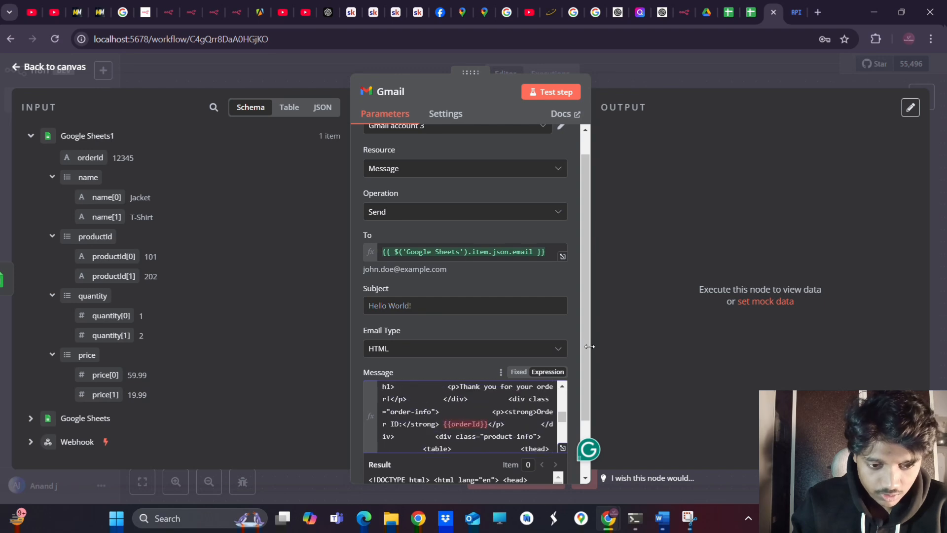
{"action": "left_click_drag", "start_coordinate": [585, 348], "coordinate": [580, 416]}
{"action": "scroll", "coordinate": [534, 357], "scroll_direction": "down", "scroll_amount": 2}
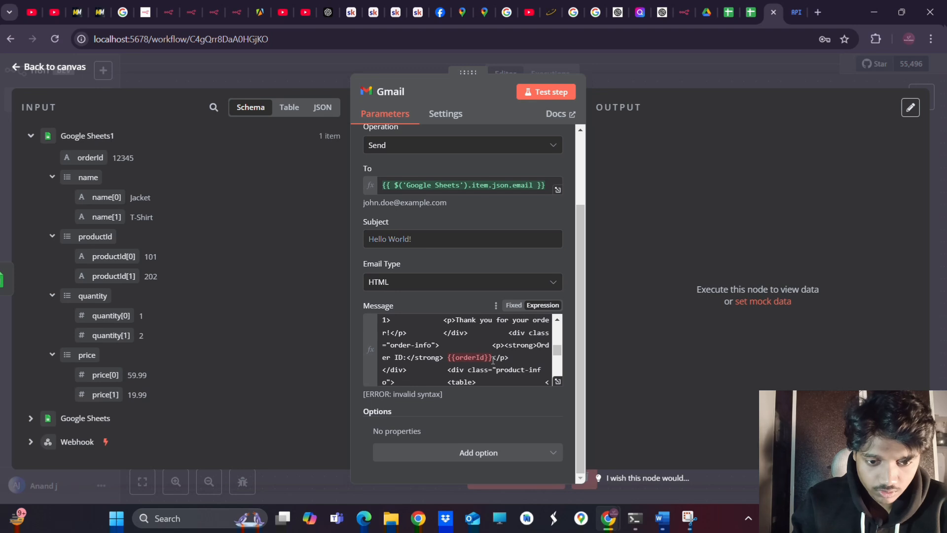
Replace the {{orderId}} placeholder after 'Order ID' with the real orderId field
{"action": "left_click_drag", "start_coordinate": [492, 359], "coordinate": [448, 357]}
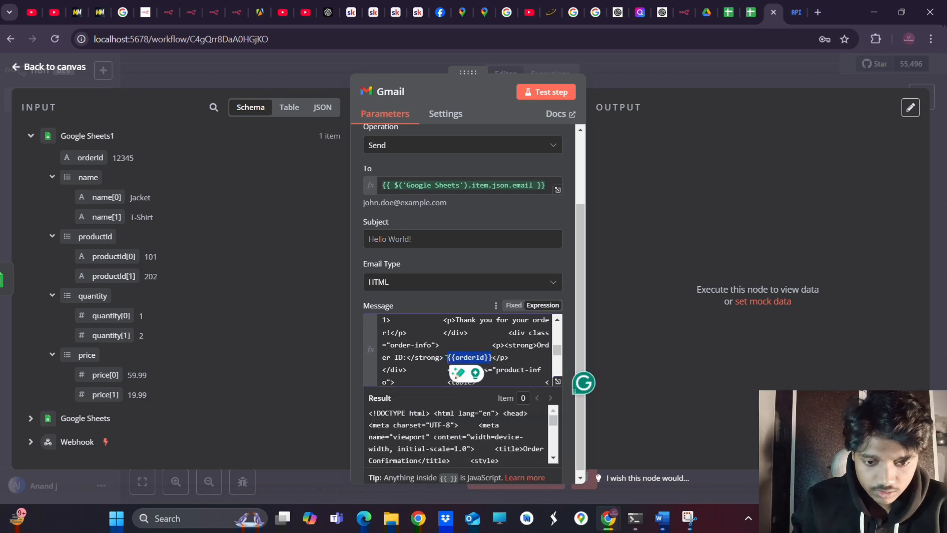
{"action": "key", "text": "BackSpace"}
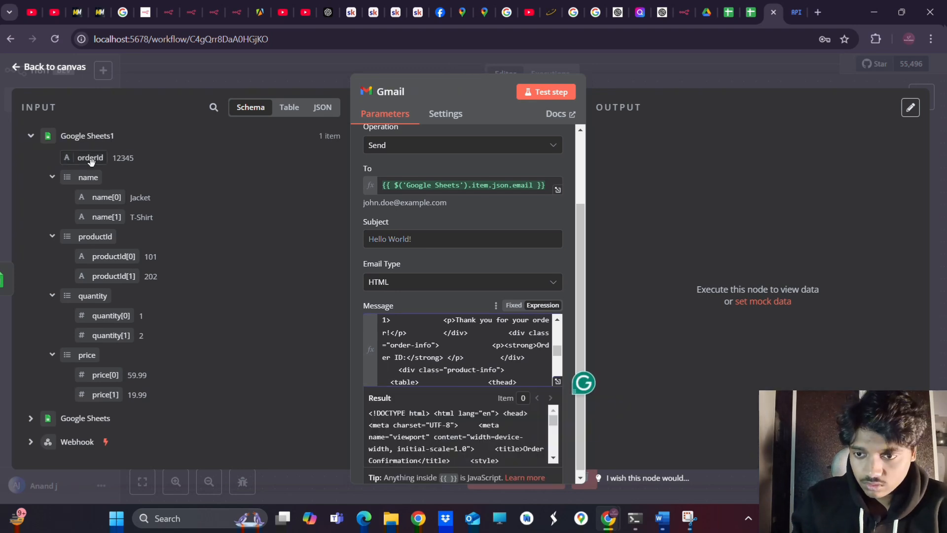
{"action": "left_click_drag", "start_coordinate": [89, 158], "coordinate": [442, 359]}
{"action": "scroll", "coordinate": [531, 368], "scroll_direction": "down", "scroll_amount": 5}
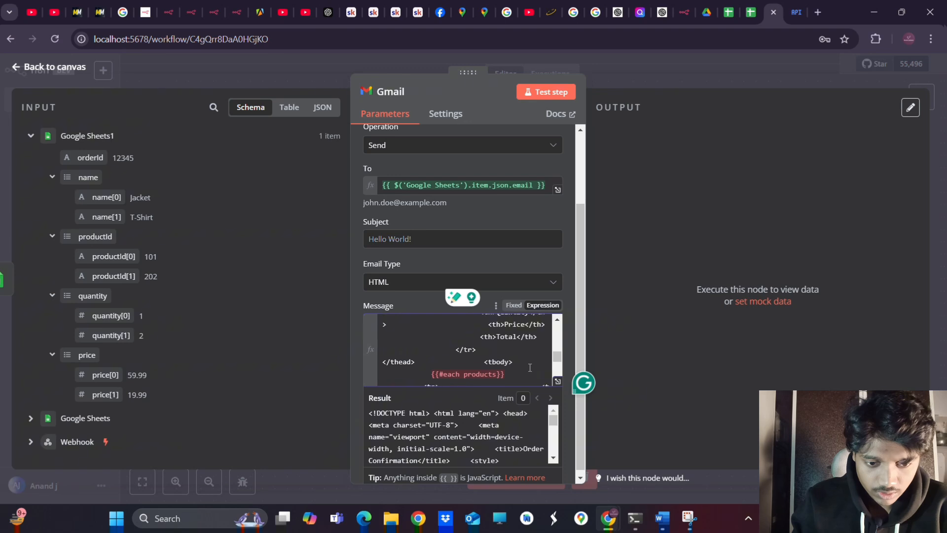
{"action": "scroll", "coordinate": [530, 368], "scroll_direction": "down", "scroll_amount": 3}
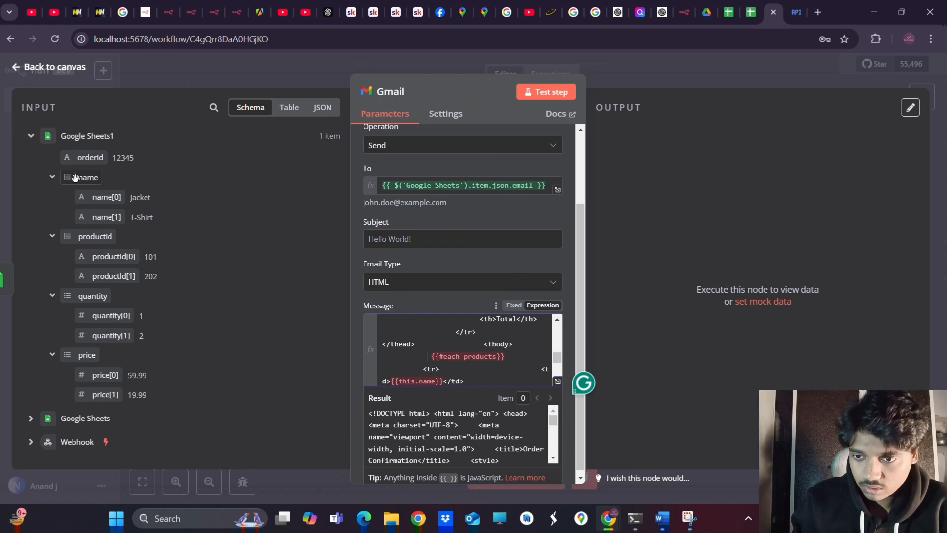
Insert the Webhook node's items list into the message
{"action": "left_click", "coordinate": [30, 441]}
{"action": "scroll", "coordinate": [128, 416], "scroll_direction": "down", "scroll_amount": 5}
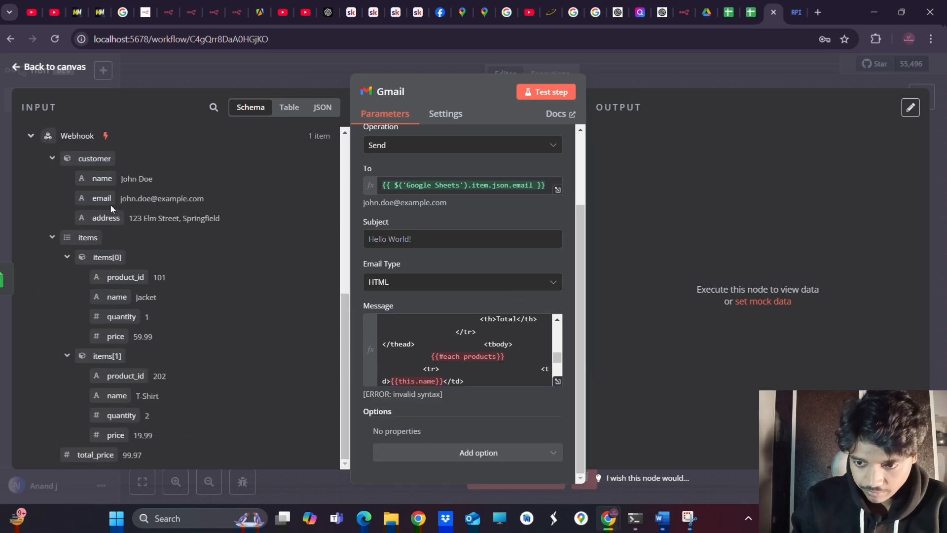
{"action": "left_click_drag", "start_coordinate": [79, 237], "coordinate": [398, 355]}
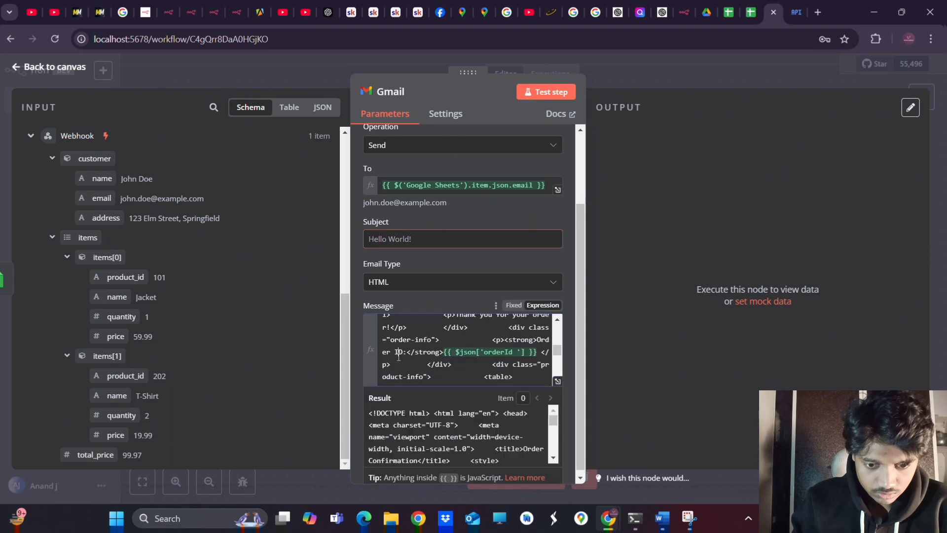
{"action": "scroll", "coordinate": [458, 348], "scroll_direction": "down", "scroll_amount": 4}
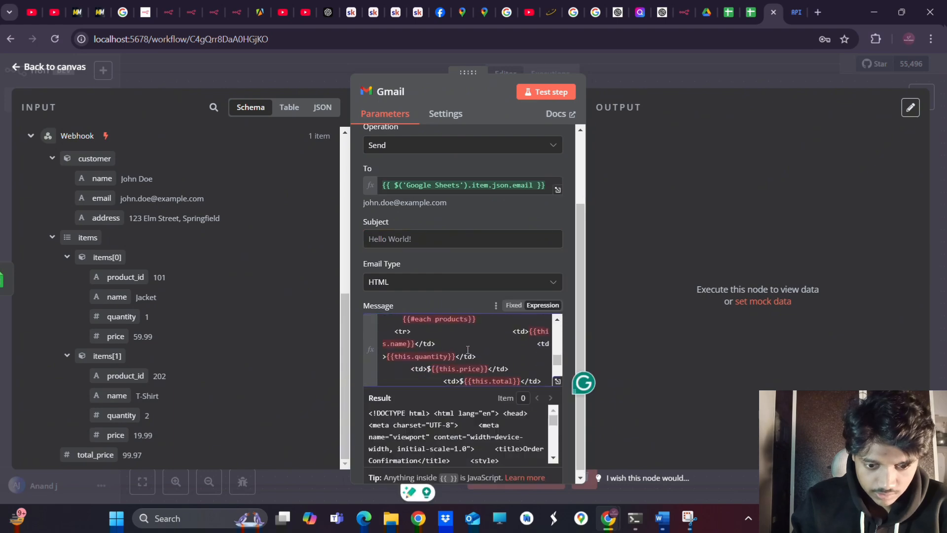
{"action": "scroll", "coordinate": [493, 339], "scroll_direction": "up", "scroll_amount": 1}
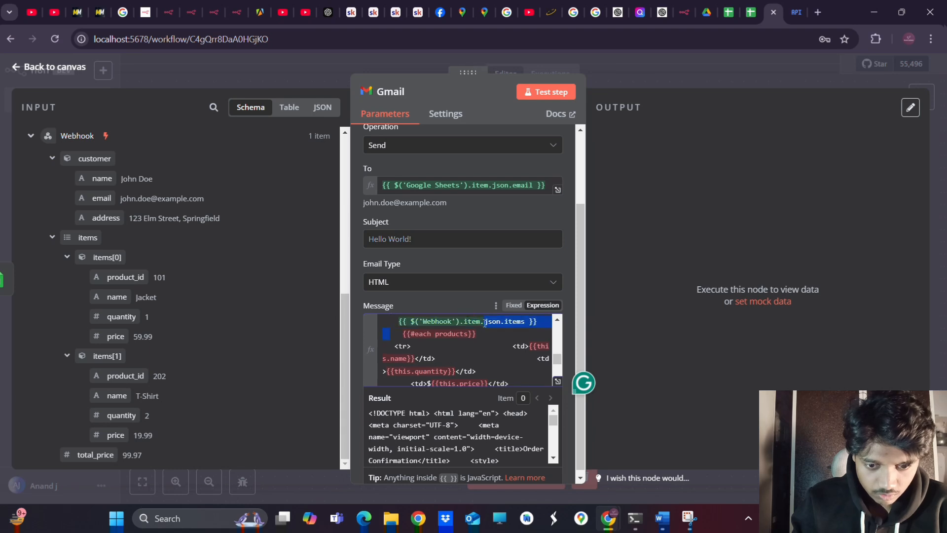
Delete the {{#each products}} line from the template
{"action": "left_click", "coordinate": [496, 337]}
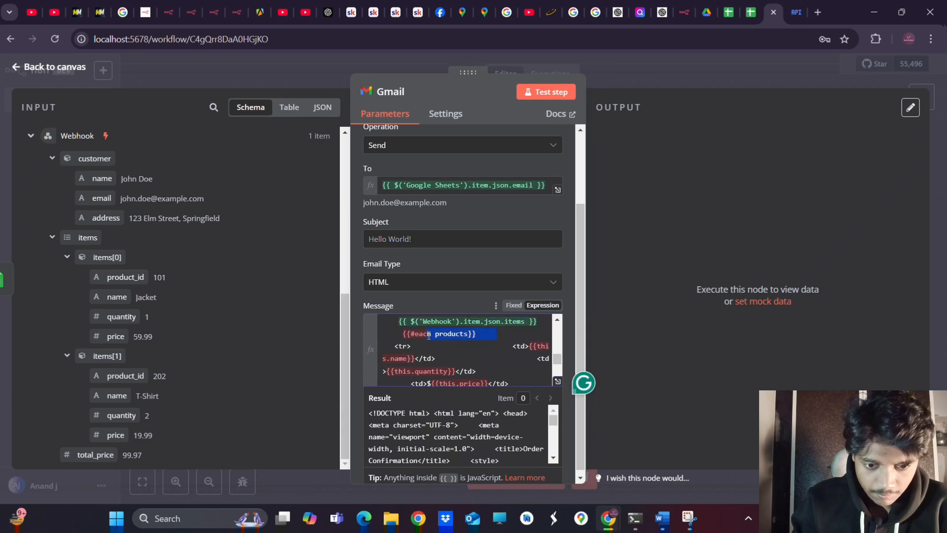
{"action": "left_click_drag", "start_coordinate": [429, 335], "coordinate": [399, 333]}
{"action": "key", "text": "BackSpace"}
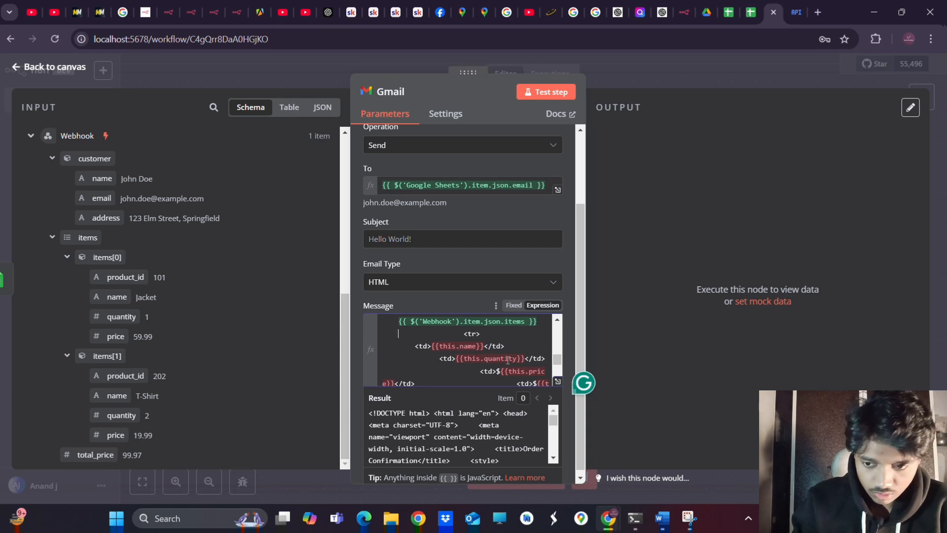
{"action": "scroll", "coordinate": [514, 360], "scroll_direction": "down", "scroll_amount": 2}
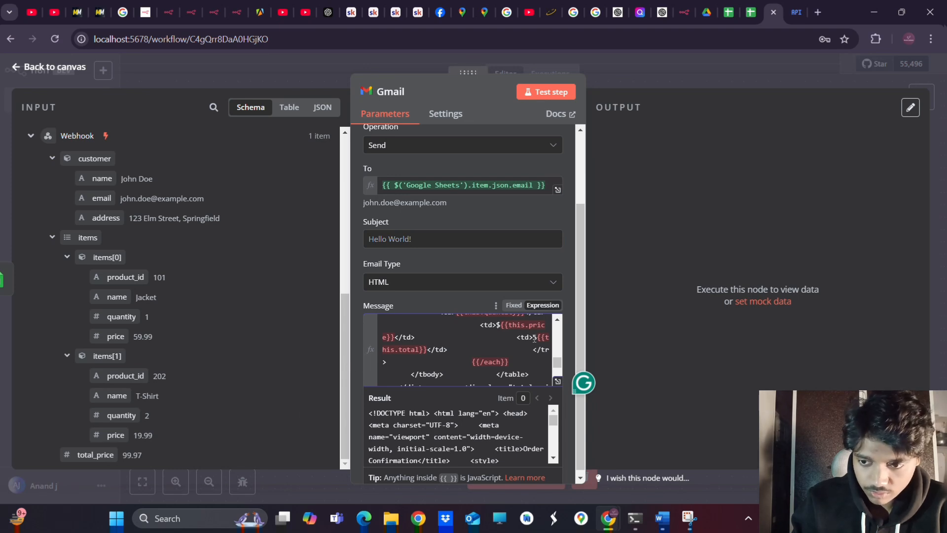
Replace the {{this.total}} placeholder with '$' followed by the total_price field
{"action": "left_click_drag", "start_coordinate": [537, 339], "coordinate": [521, 352]}
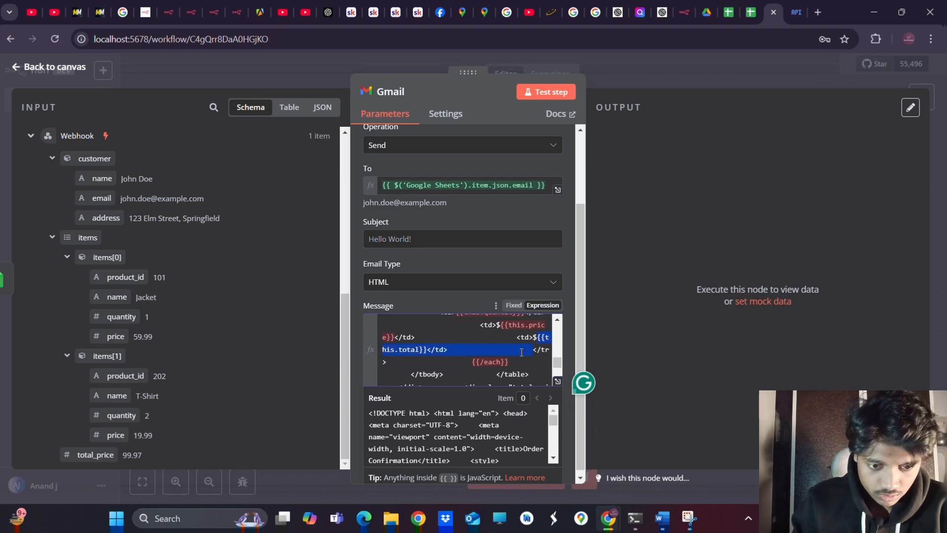
{"action": "left_click_drag", "start_coordinate": [430, 351], "coordinate": [427, 351]}
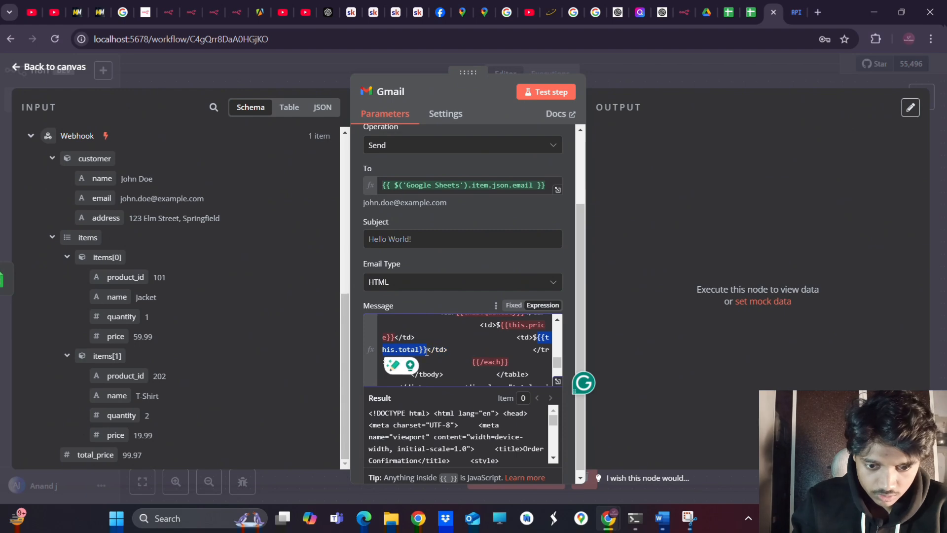
{"action": "key", "text": "BackSpace"}
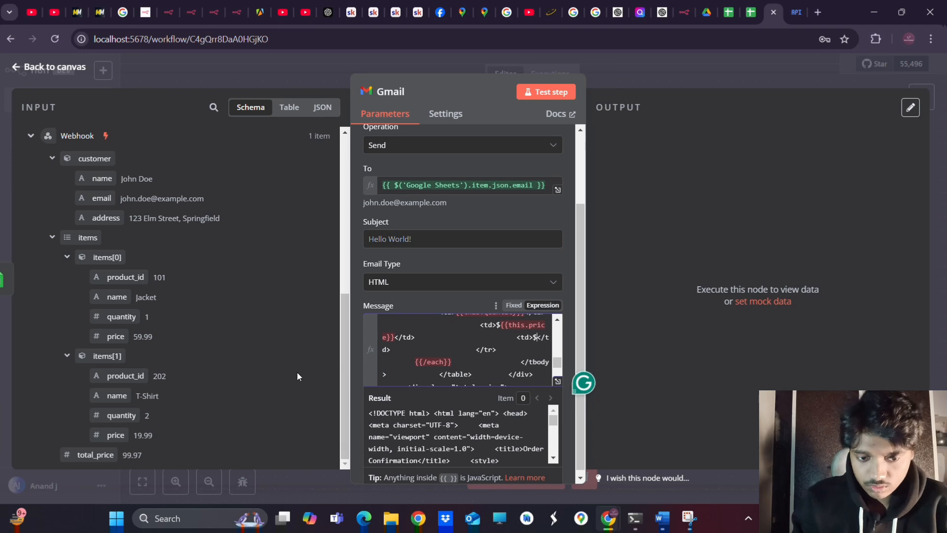
{"action": "key", "text": "BackSpace"}
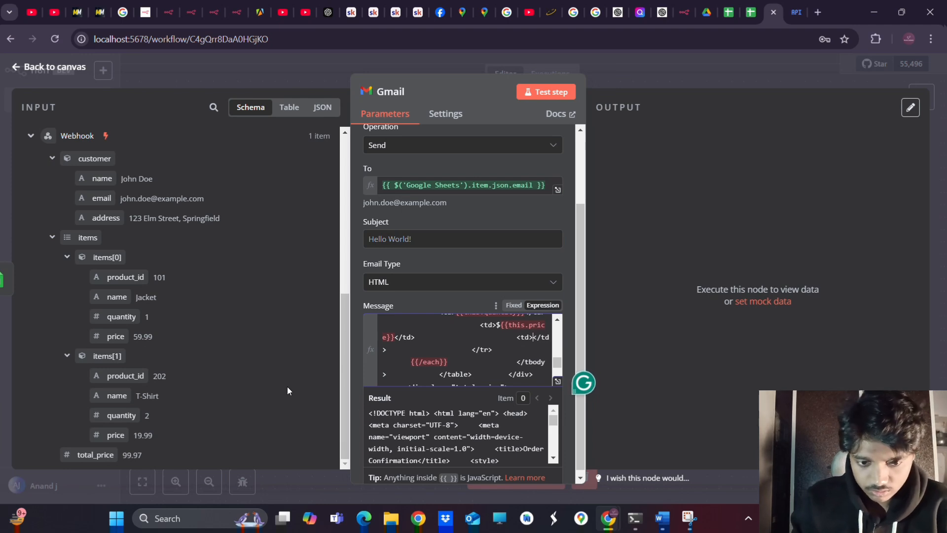
{"action": "type", "text": "$"}
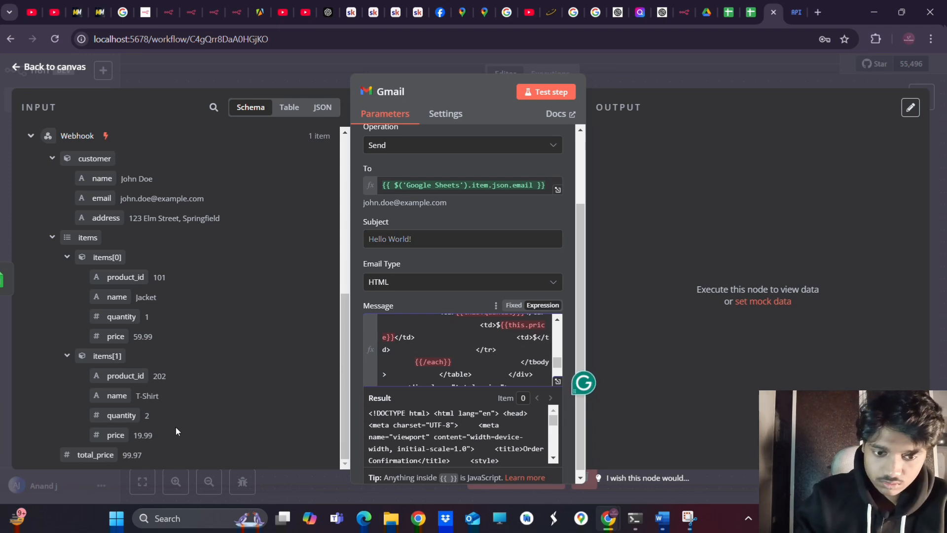
{"action": "left_click_drag", "start_coordinate": [88, 454], "coordinate": [537, 349]}
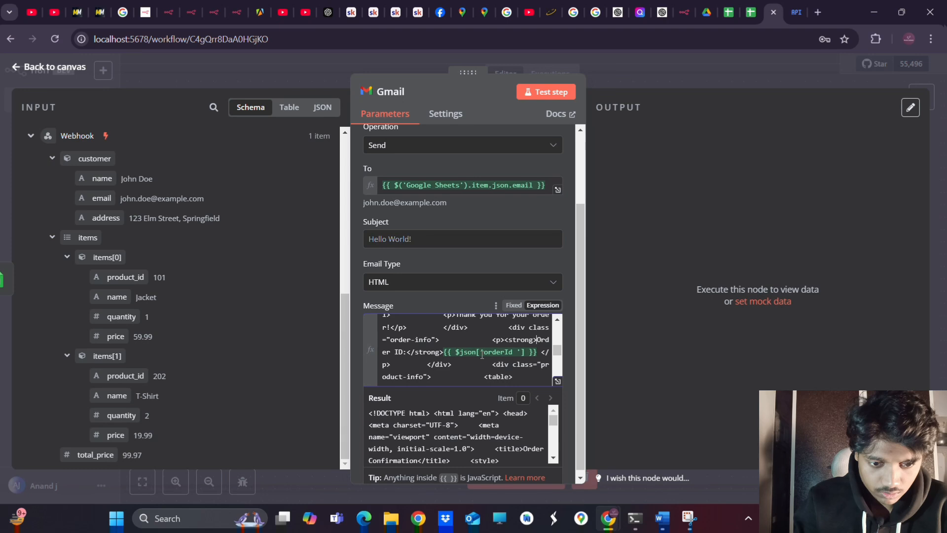
Scroll through the HTML message expression to review the edited template
{"action": "scroll", "coordinate": [481, 354], "scroll_direction": "down", "scroll_amount": 5}
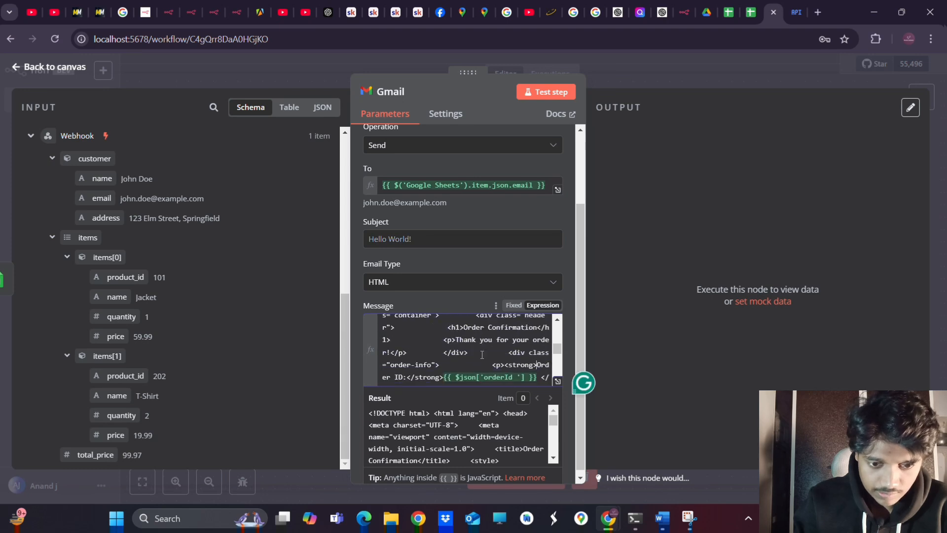
{"action": "scroll", "coordinate": [482, 354], "scroll_direction": "down", "scroll_amount": 3}
{"action": "scroll", "coordinate": [481, 355], "scroll_direction": "up", "scroll_amount": 1}
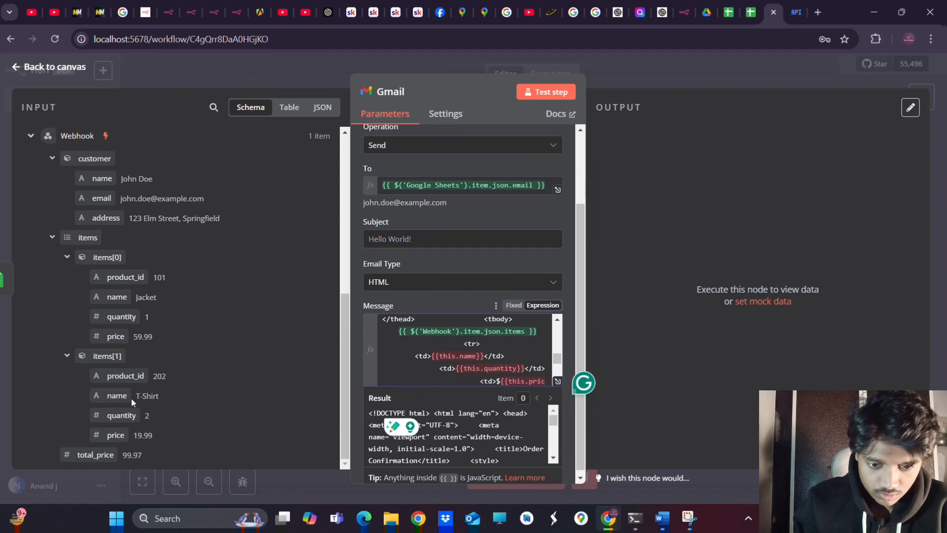
{"action": "scroll", "coordinate": [149, 229], "scroll_direction": "up", "scroll_amount": 5}
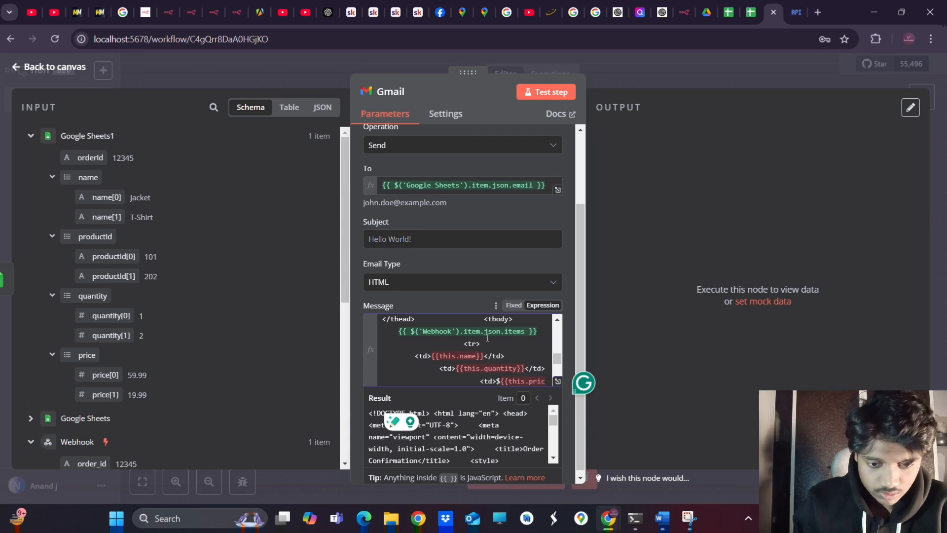
{"action": "scroll", "coordinate": [491, 337], "scroll_direction": "up", "scroll_amount": 1}
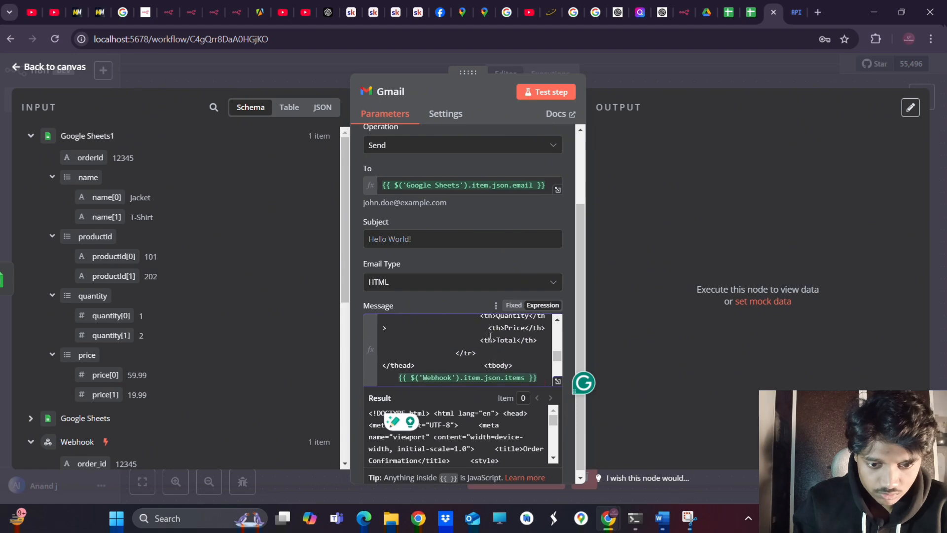
{"action": "scroll", "coordinate": [491, 337], "scroll_direction": "down", "scroll_amount": 1}
{"action": "scroll", "coordinate": [490, 337], "scroll_direction": "down", "scroll_amount": 5}
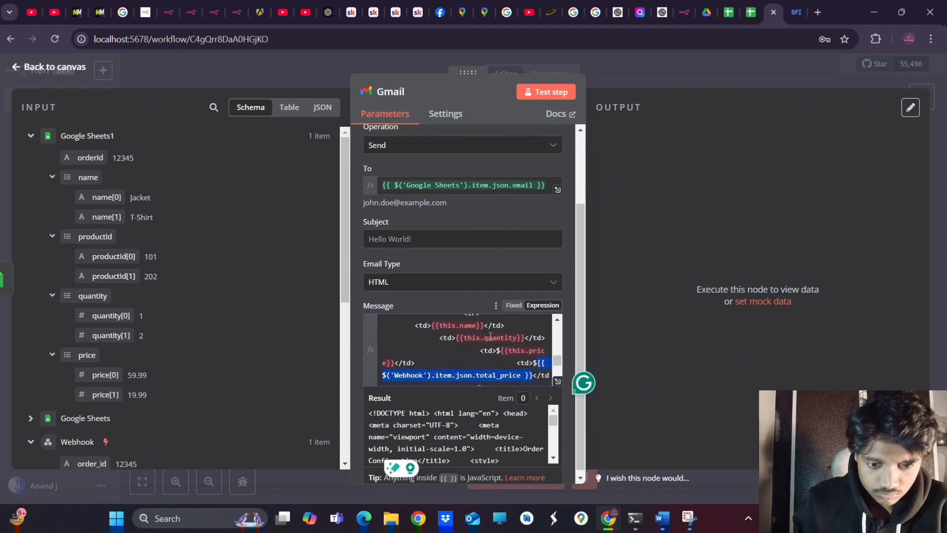
{"action": "scroll", "coordinate": [490, 337], "scroll_direction": "up", "scroll_amount": 5}
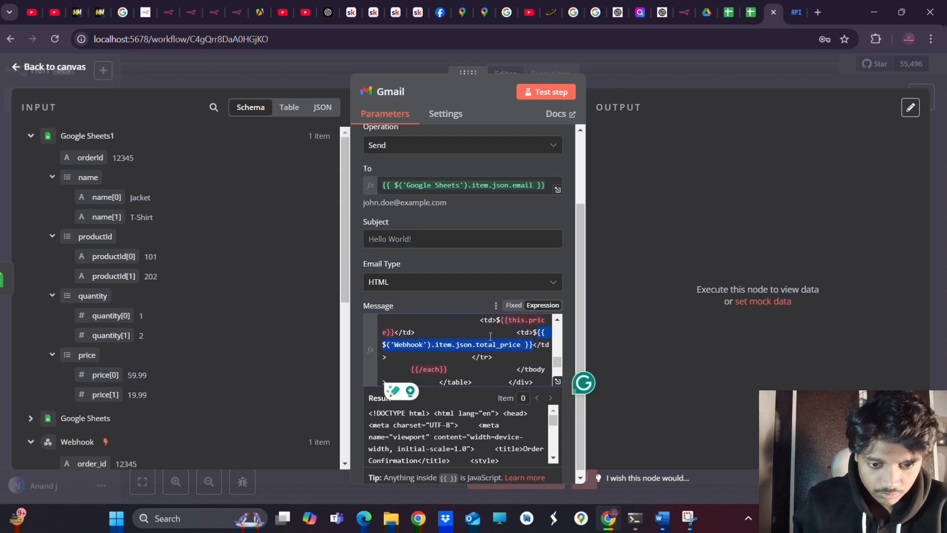
Inspect the {{this.name}} placeholder in the product table row
{"action": "left_click", "coordinate": [432, 350]}
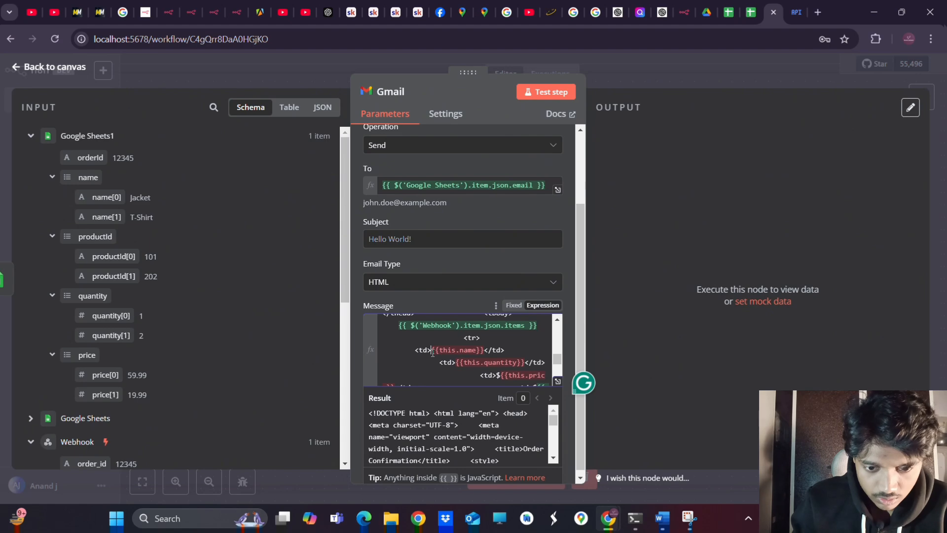
{"action": "left_click_drag", "start_coordinate": [433, 352], "coordinate": [484, 353]}
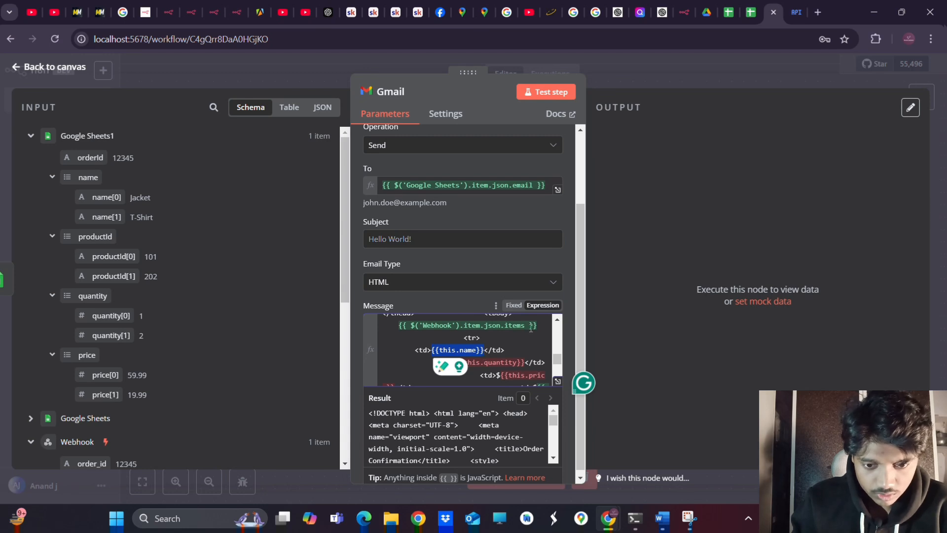
{"action": "scroll", "coordinate": [531, 328], "scroll_direction": "up", "scroll_amount": 1}
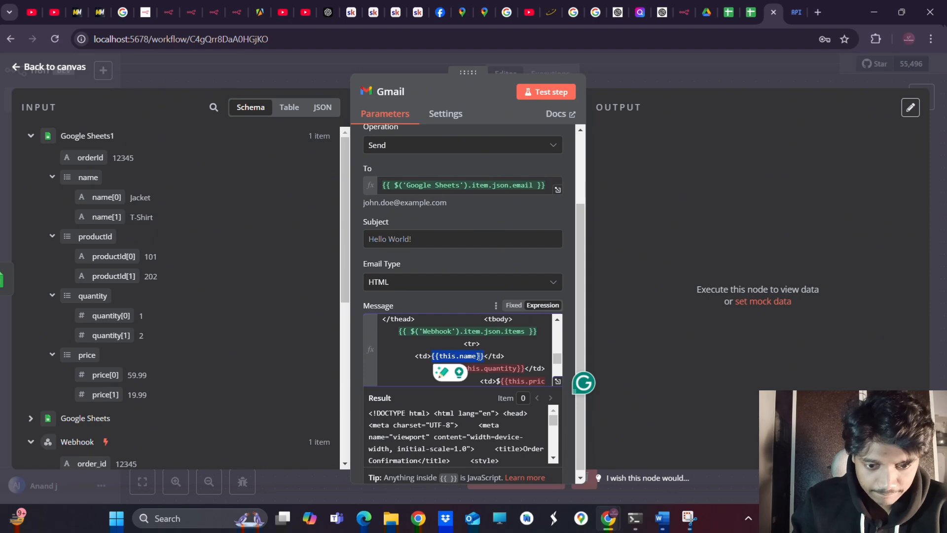
{"action": "left_click", "coordinate": [480, 356]}
{"action": "scroll", "coordinate": [480, 356], "scroll_direction": "down", "scroll_amount": 3}
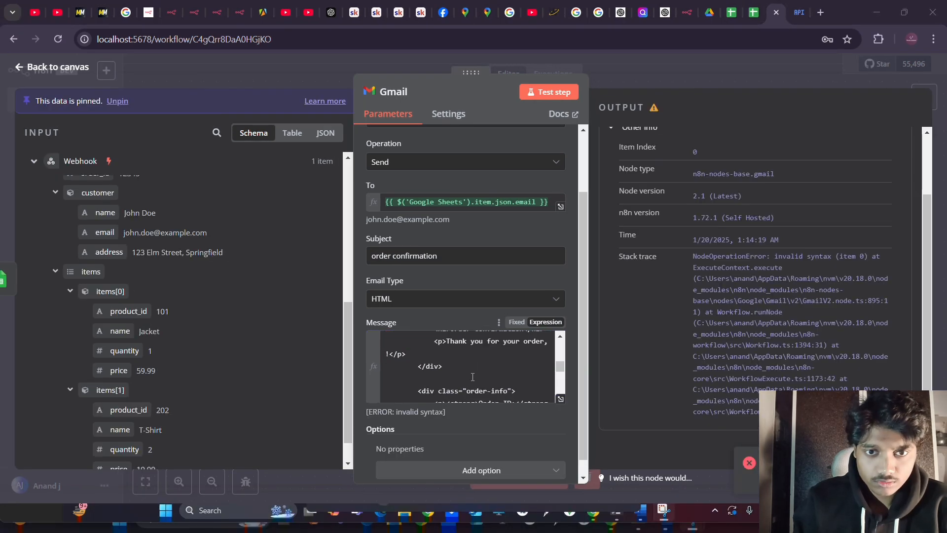
{"action": "scroll", "coordinate": [473, 376], "scroll_direction": "up", "scroll_amount": 10}
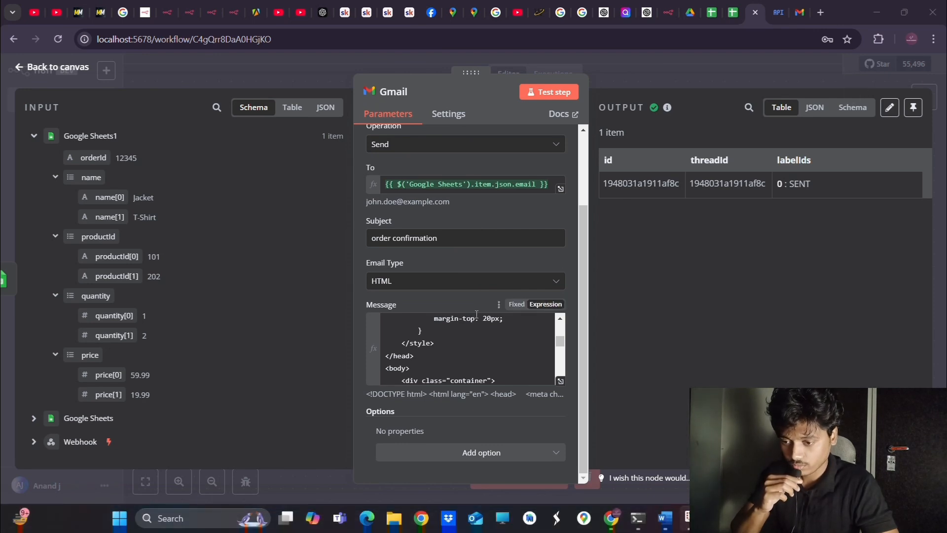
Review the fixed Gmail message, then close the node back to the workflow canvas
{"action": "scroll", "coordinate": [477, 391], "scroll_direction": "up", "scroll_amount": 4}
{"action": "scroll", "coordinate": [454, 421], "scroll_direction": "down", "scroll_amount": 3}
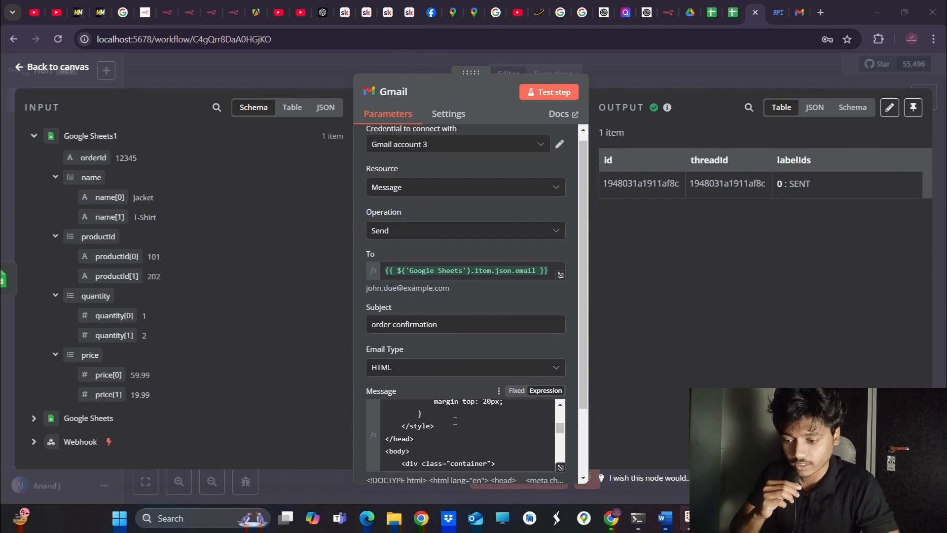
{"action": "scroll", "coordinate": [455, 420], "scroll_direction": "down", "scroll_amount": 5}
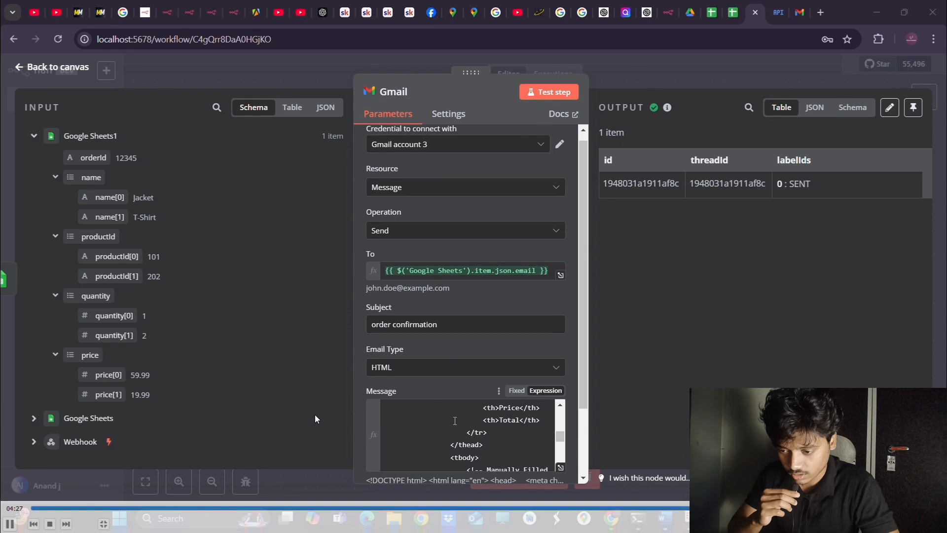
{"action": "scroll", "coordinate": [455, 421], "scroll_direction": "down", "scroll_amount": 3}
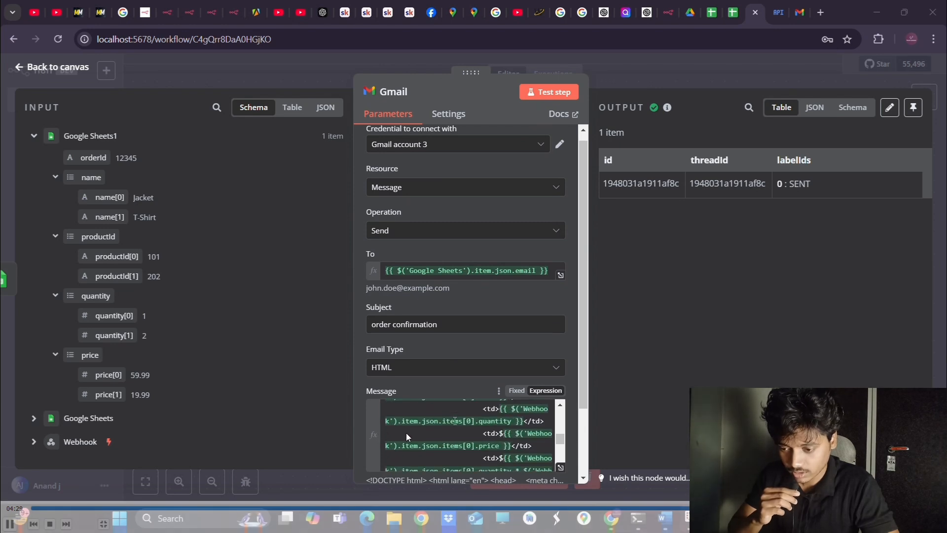
{"action": "scroll", "coordinate": [453, 441], "scroll_direction": "down", "scroll_amount": 1}
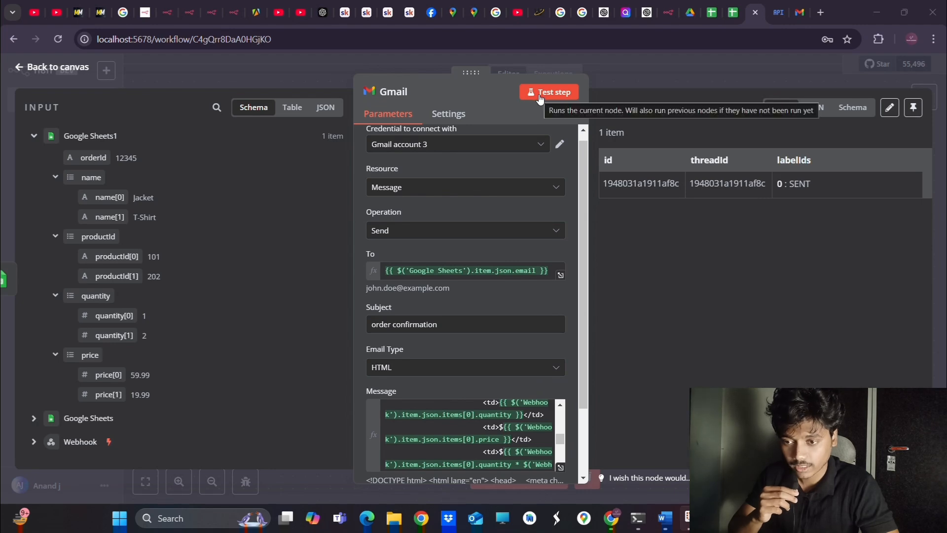
{"action": "left_click", "coordinate": [50, 68]}
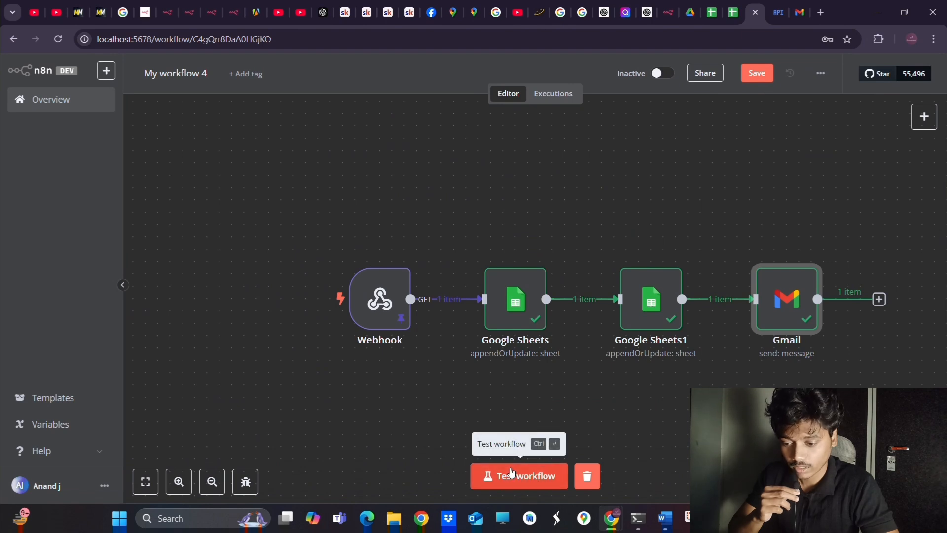
Run the whole Webhook→Google Sheets→Gmail workflow test, then switch to the Gmail tab
{"action": "left_click", "coordinate": [511, 472]}
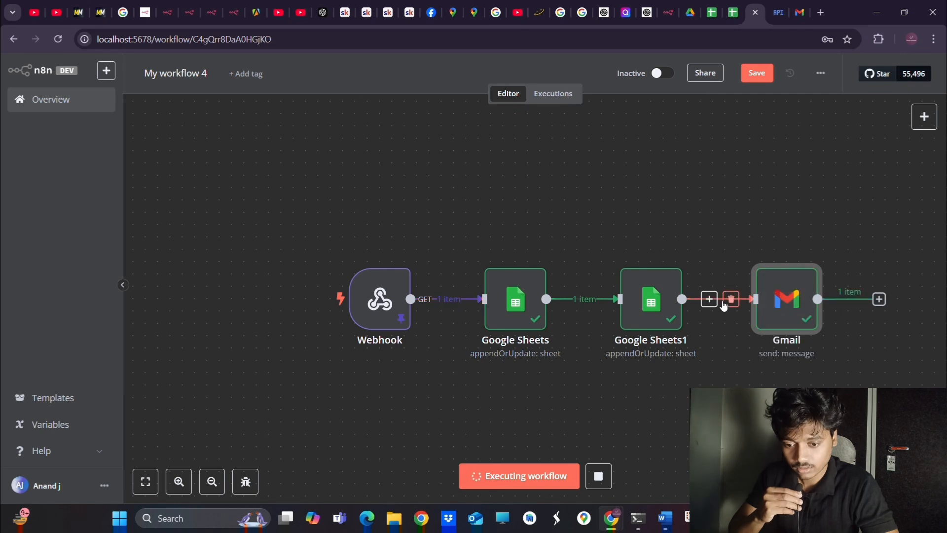
{"action": "left_click", "coordinate": [798, 14]}
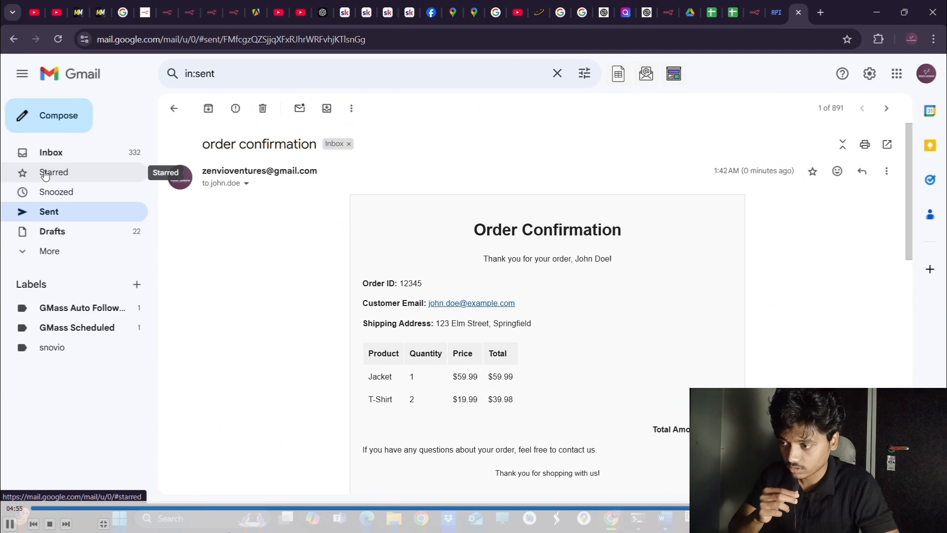
Refresh the Sent folder and read the newest 'order confirmation' email, checking the $99.97 total
{"action": "left_click", "coordinate": [48, 211]}
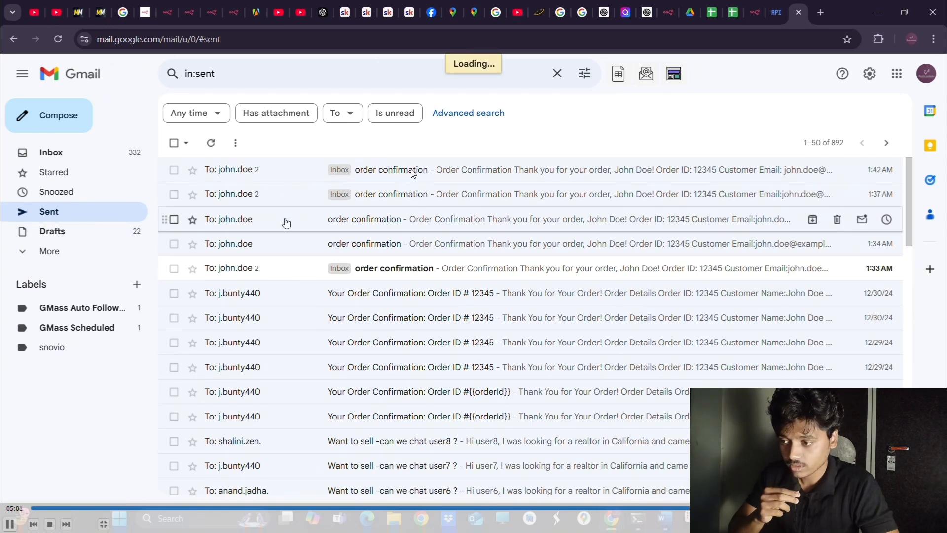
{"action": "left_click", "coordinate": [213, 143]}
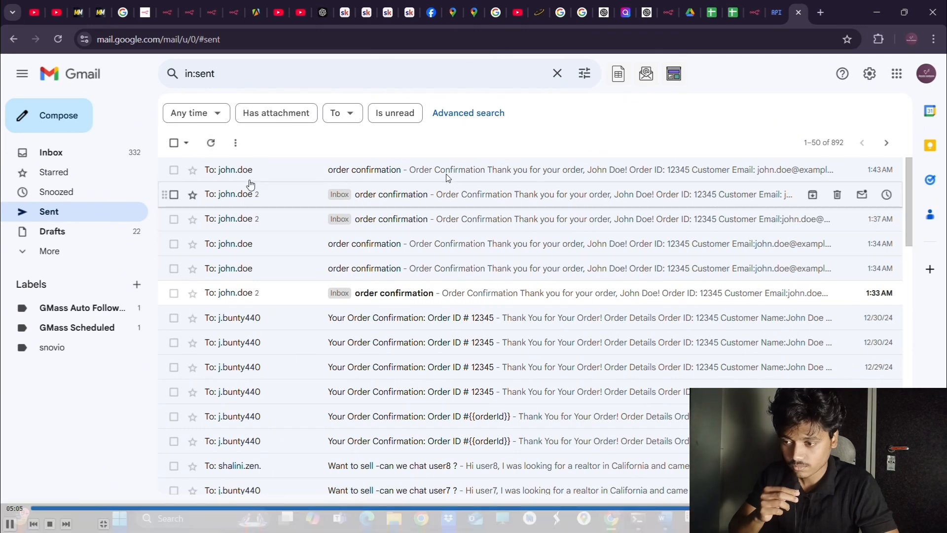
{"action": "left_click", "coordinate": [278, 179]}
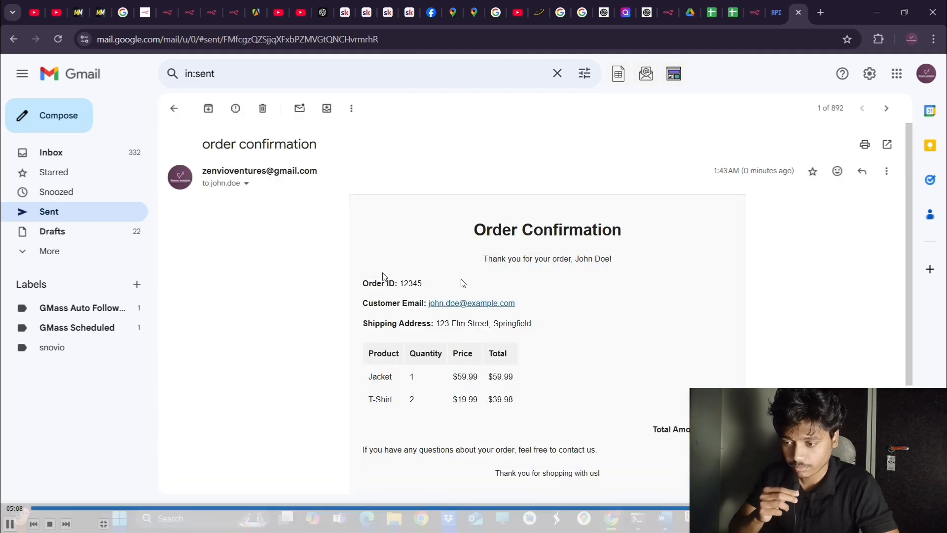
{"action": "scroll", "coordinate": [462, 283], "scroll_direction": "down", "scroll_amount": 2}
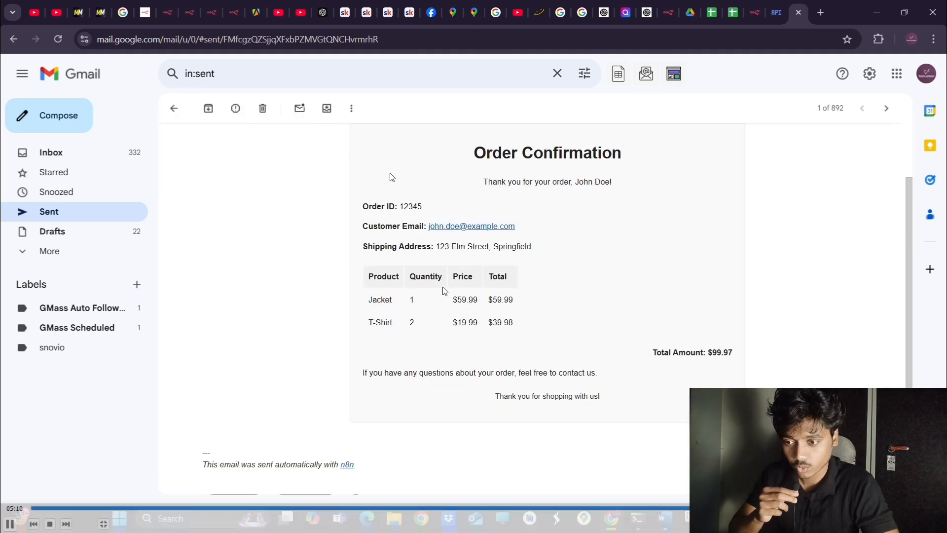
{"action": "scroll", "coordinate": [447, 286], "scroll_direction": "up", "scroll_amount": 1}
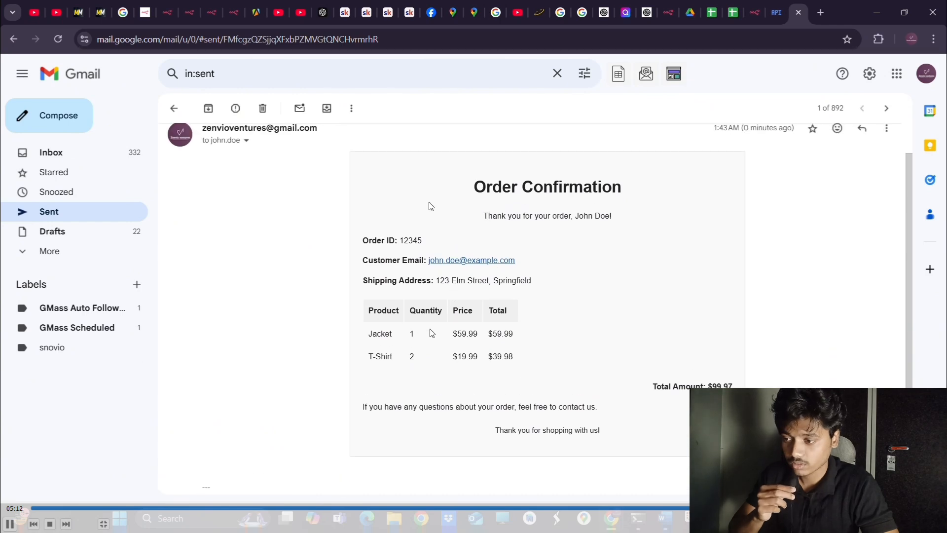
{"action": "scroll", "coordinate": [444, 336], "scroll_direction": "up", "scroll_amount": 1}
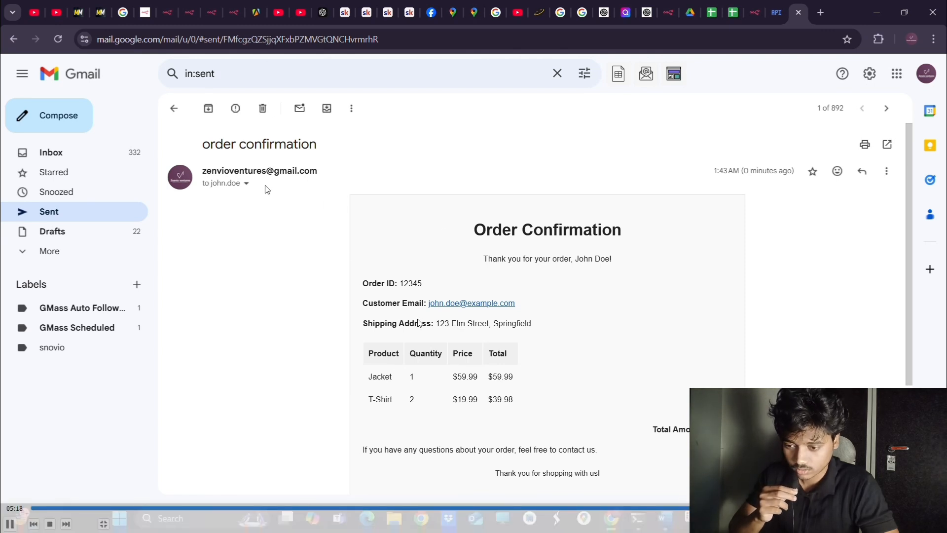
{"action": "scroll", "coordinate": [518, 346], "scroll_direction": "down", "scroll_amount": 2}
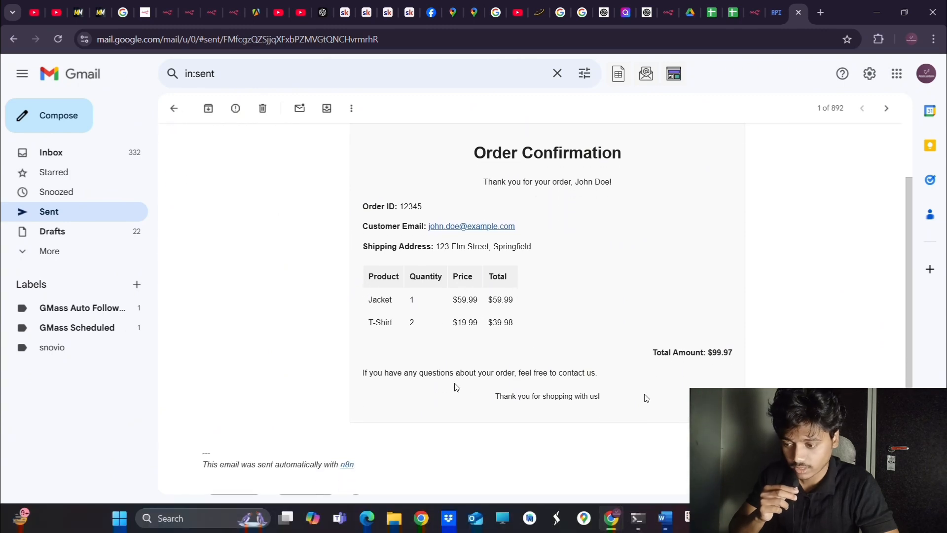
{"action": "scroll", "coordinate": [562, 316], "scroll_direction": "down", "scroll_amount": 1}
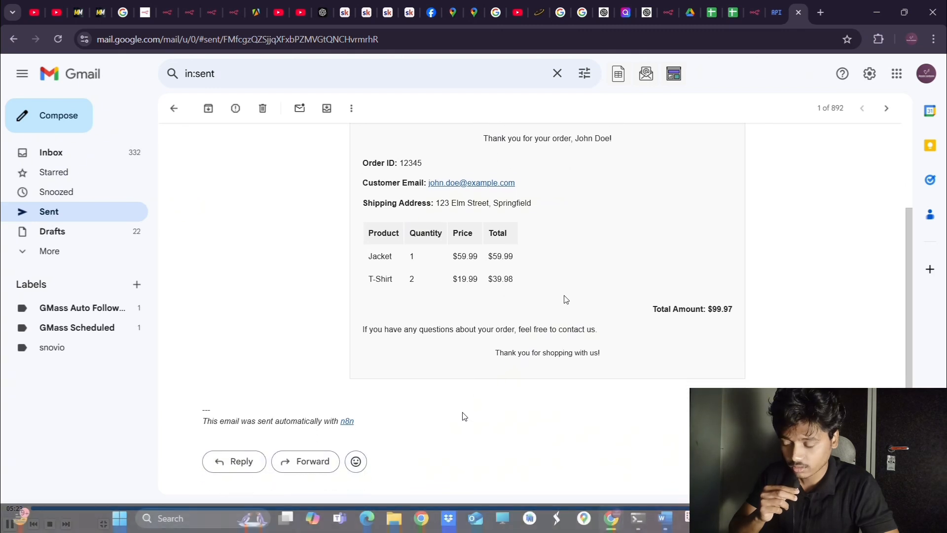